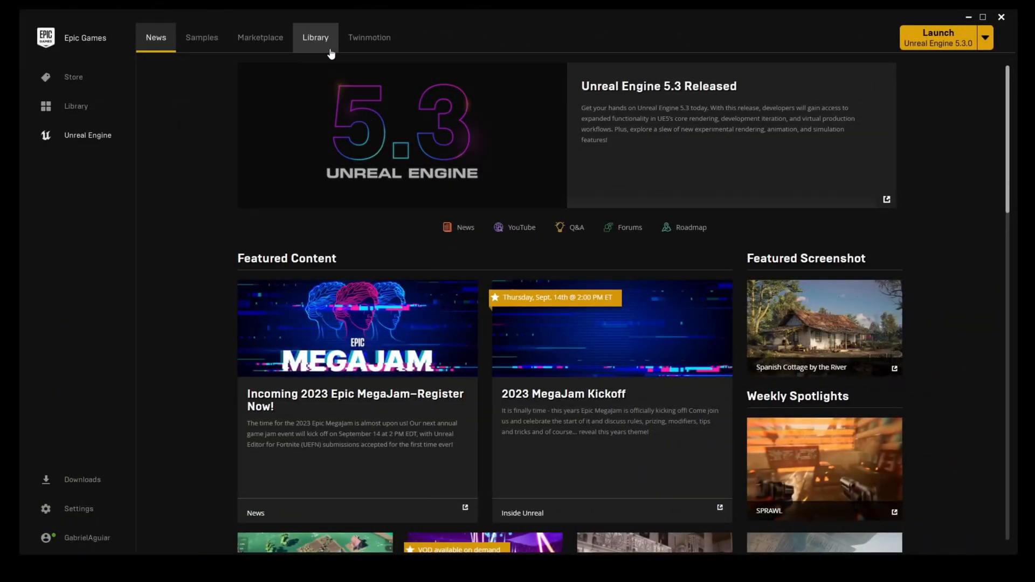
pyautogui.click(316, 39)
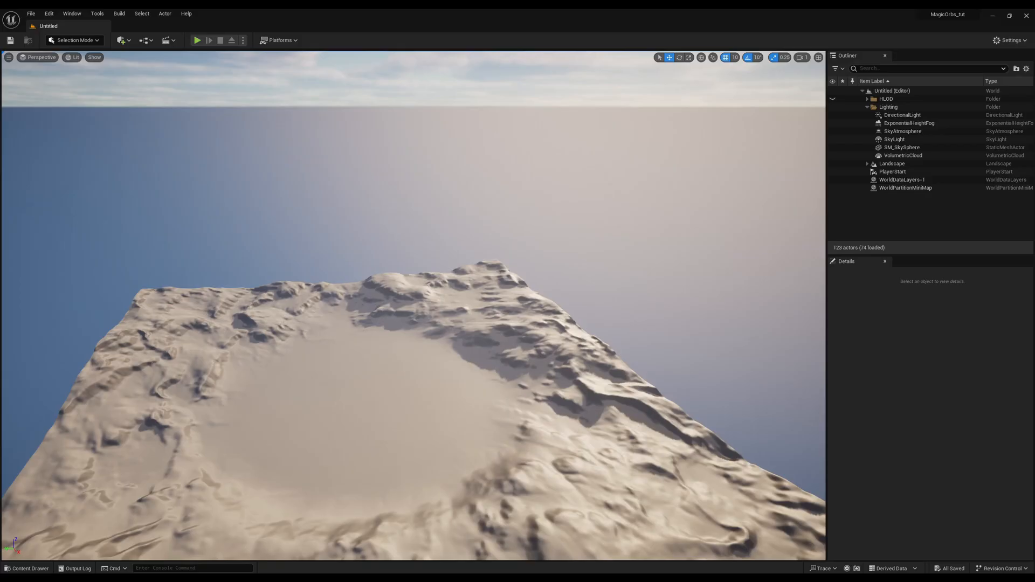
pyautogui.moveTo(543, 378); pyautogui.dragTo(574, 333, button='right')
pyautogui.scroll(5, 542, 377)
pyautogui.press('w')
pyautogui.scroll(-4, 679, 350)
pyautogui.press('s')
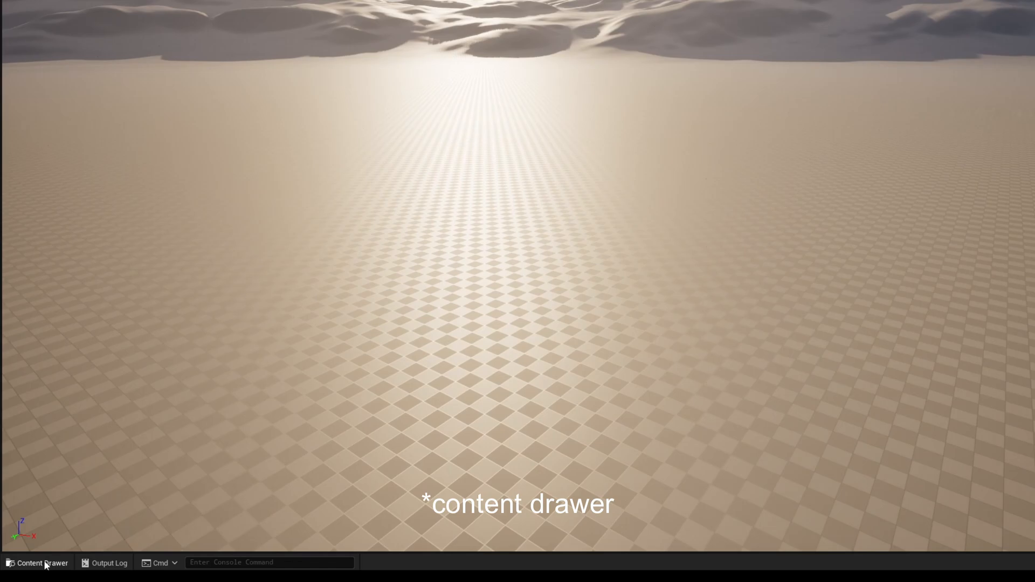
# Create a folder named Particles inside the project's Content folder.
pyautogui.click(46, 563)
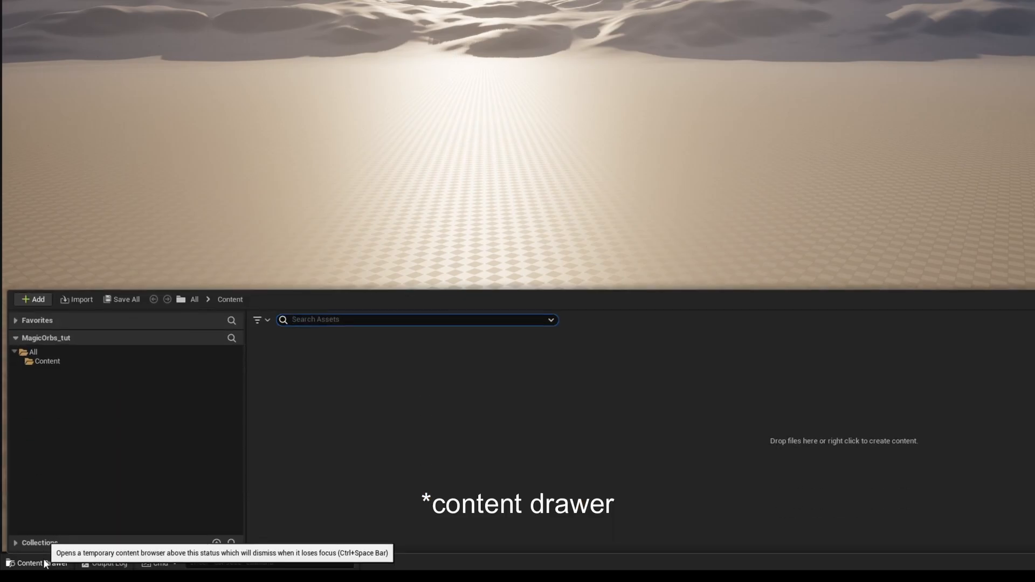
pyautogui.click(39, 564)
pyautogui.click(38, 565)
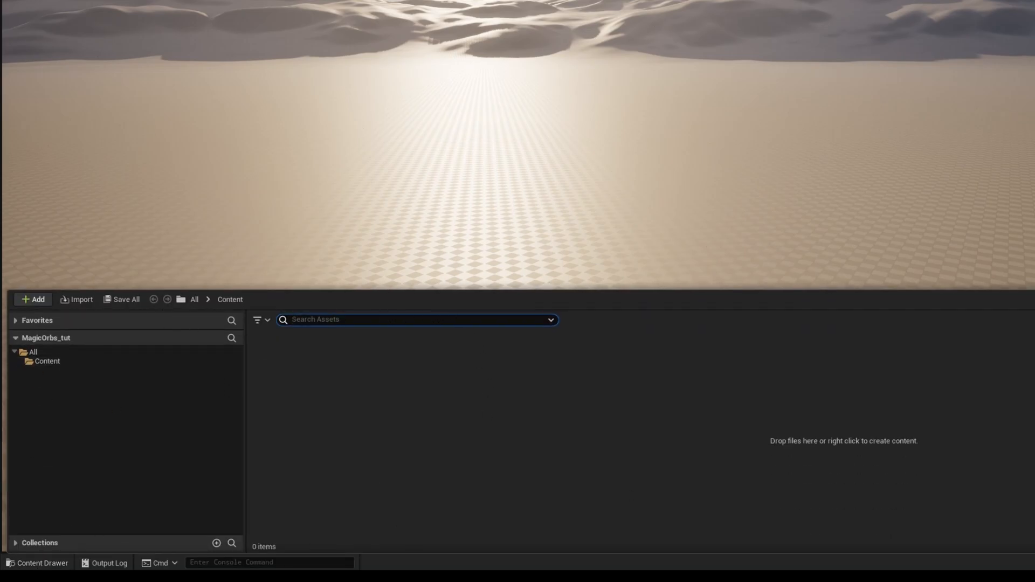
pyautogui.click(46, 362)
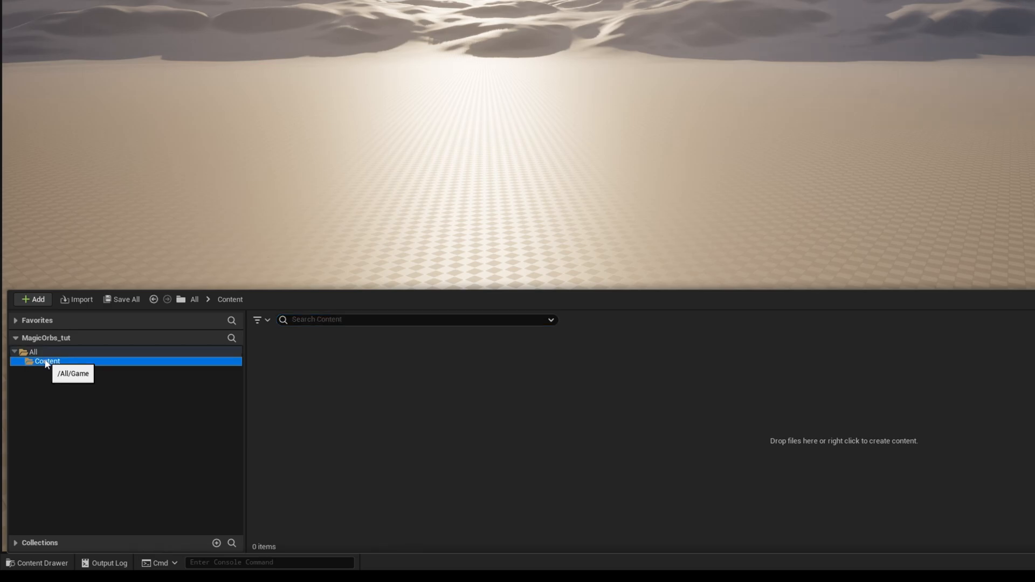
pyautogui.click(36, 303)
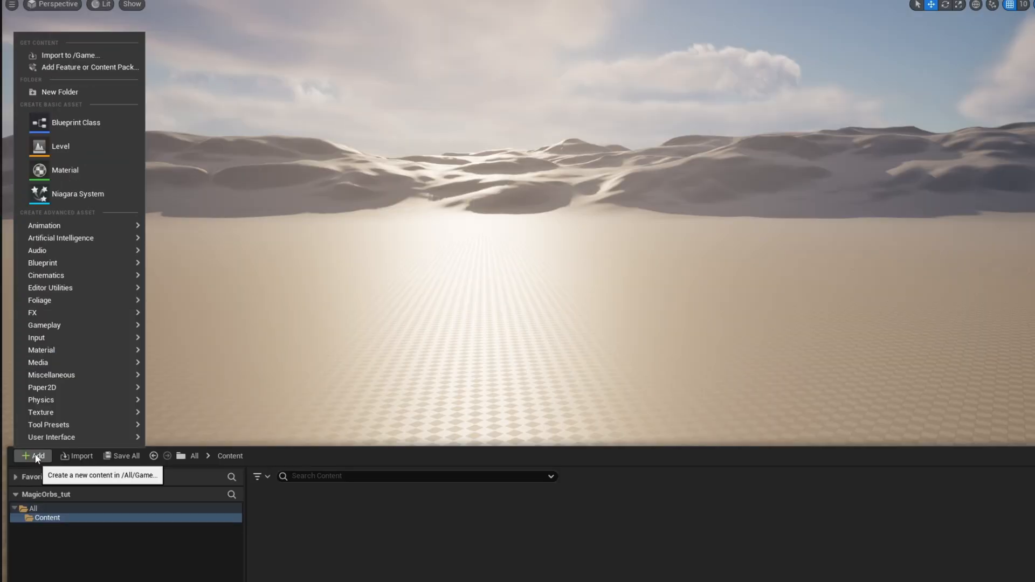
pyautogui.click(102, 95)
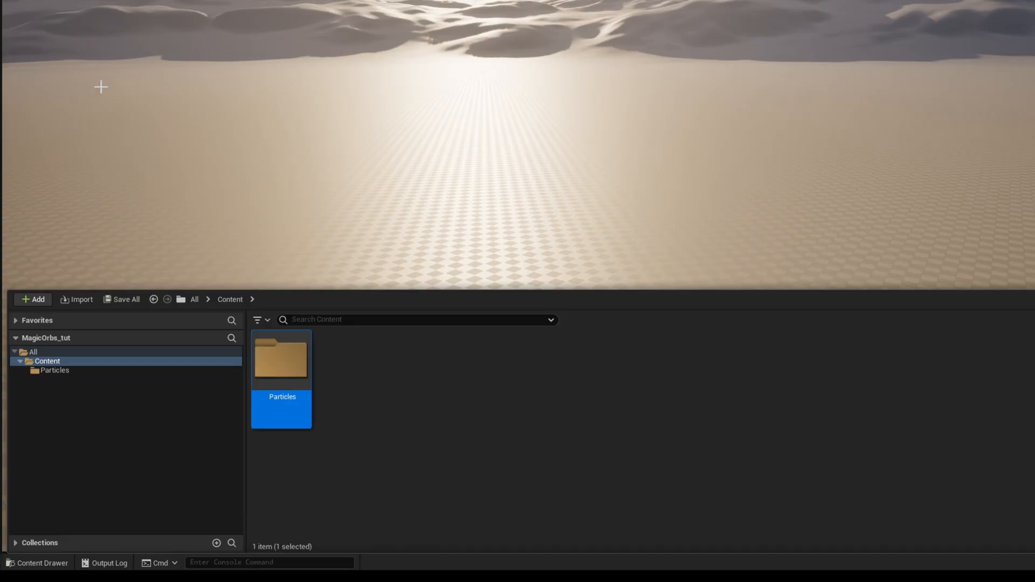
# Add a subfolder named NiagaraEmitters inside the Particles folder.
pyautogui.click(53, 370)
pyautogui.rightClick(53, 369)
pyautogui.click(136, 138)
pyautogui.write('N')
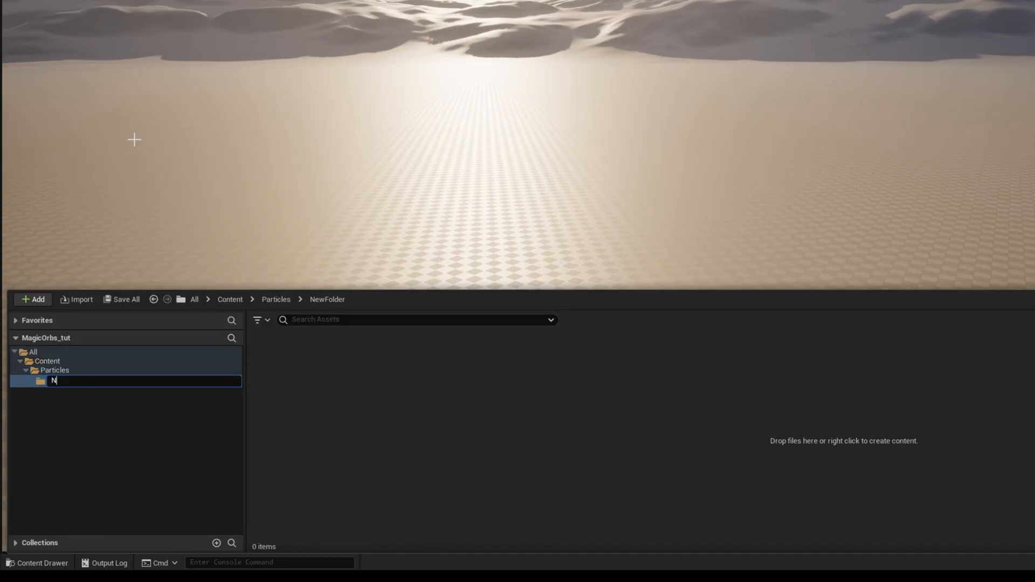
pyautogui.write('iagaraEmitters')
pyautogui.press('Return')
# Add a second subfolder named NiagaraSystems inside the Particles folder.
pyautogui.rightClick(52, 370)
pyautogui.click(108, 141)
pyautogui.write('NiagaraSyst')
pyautogui.write('ems')
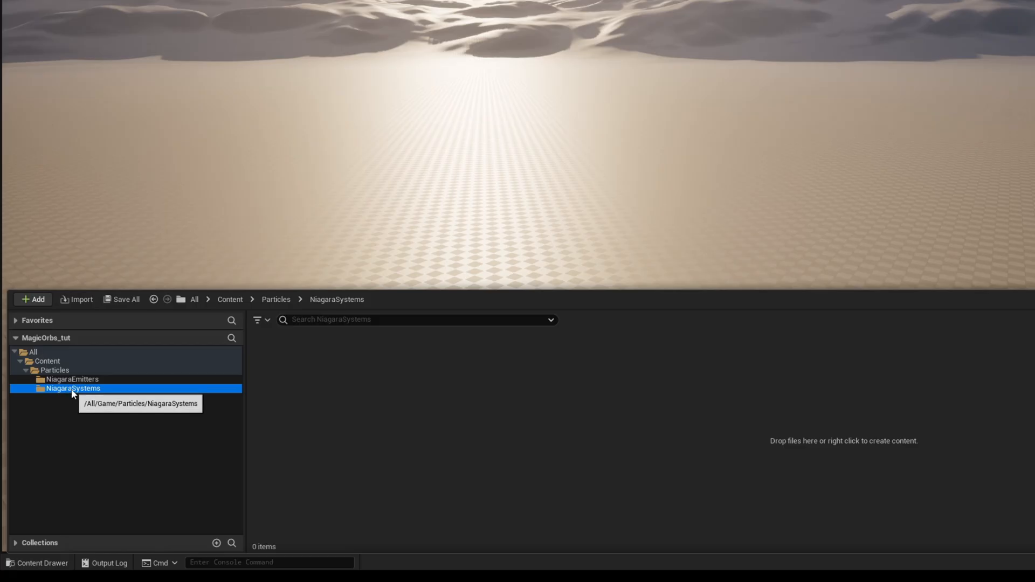
pyautogui.click(76, 379)
pyautogui.click(76, 388)
# Create a Niagara emitter from the Simple Sprite Burst template in the NiagaraEmitters folder and name it NE_SpriteBurst.
pyautogui.click(81, 380)
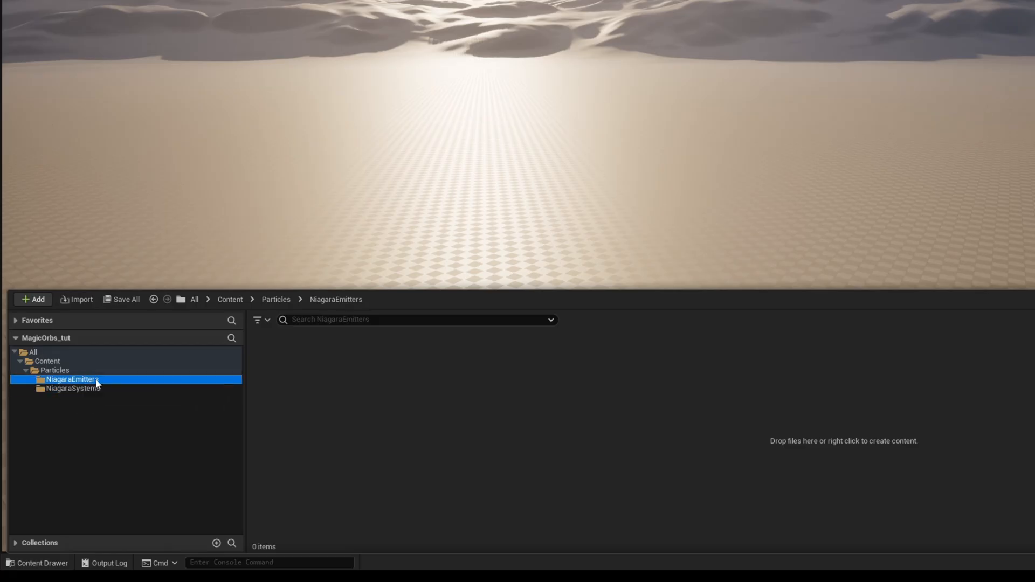
pyautogui.rightClick(360, 410)
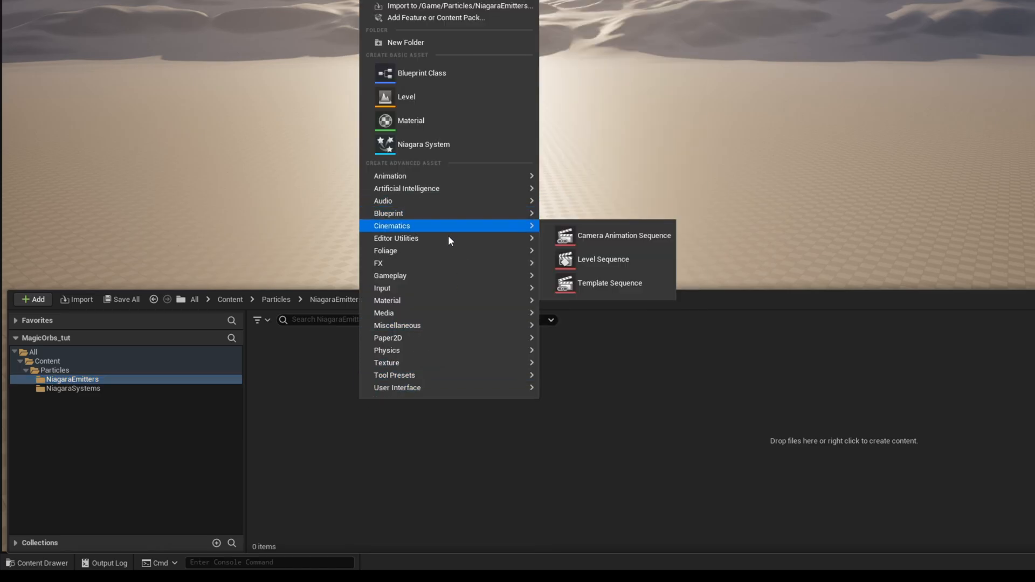
pyautogui.moveTo(434, 268)
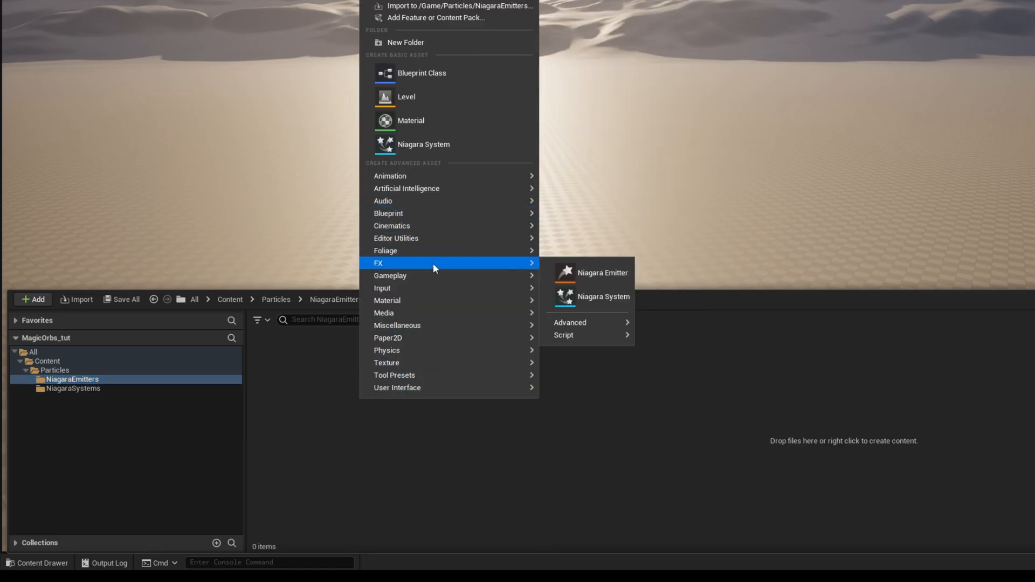
pyautogui.click(620, 273)
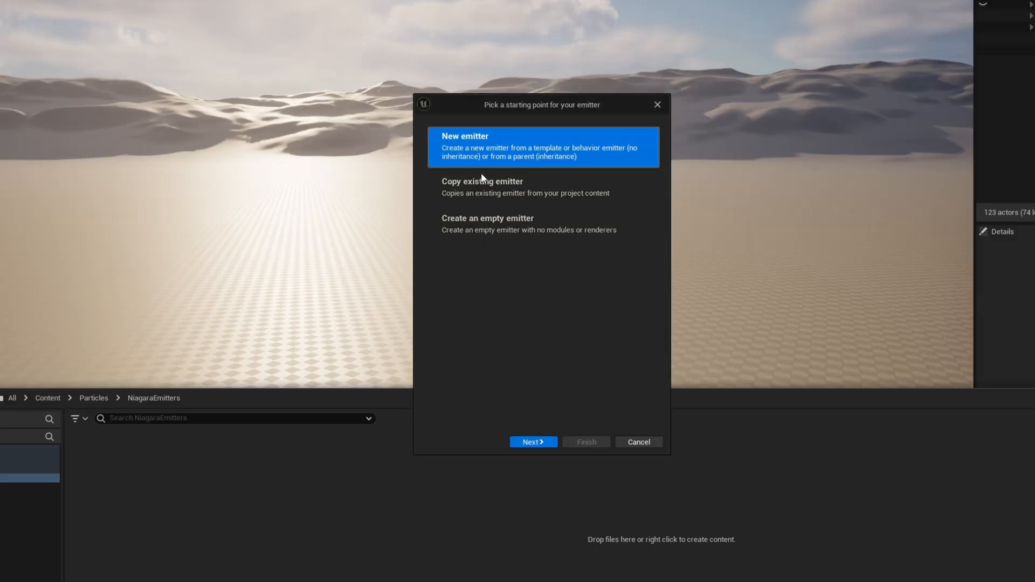
pyautogui.click(530, 441)
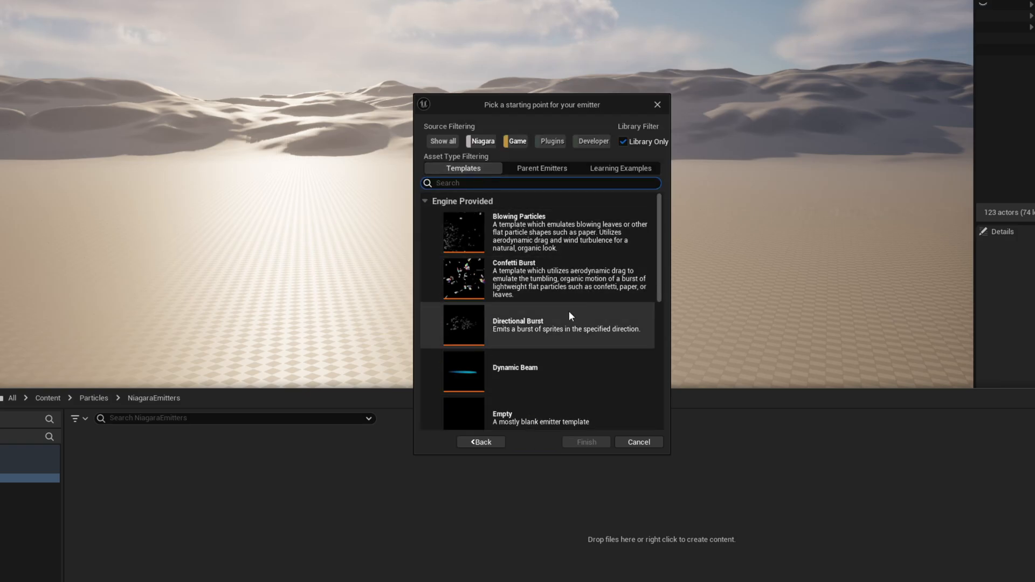
pyautogui.scroll(-6, 545, 341)
pyautogui.scroll(-2, 465, 358)
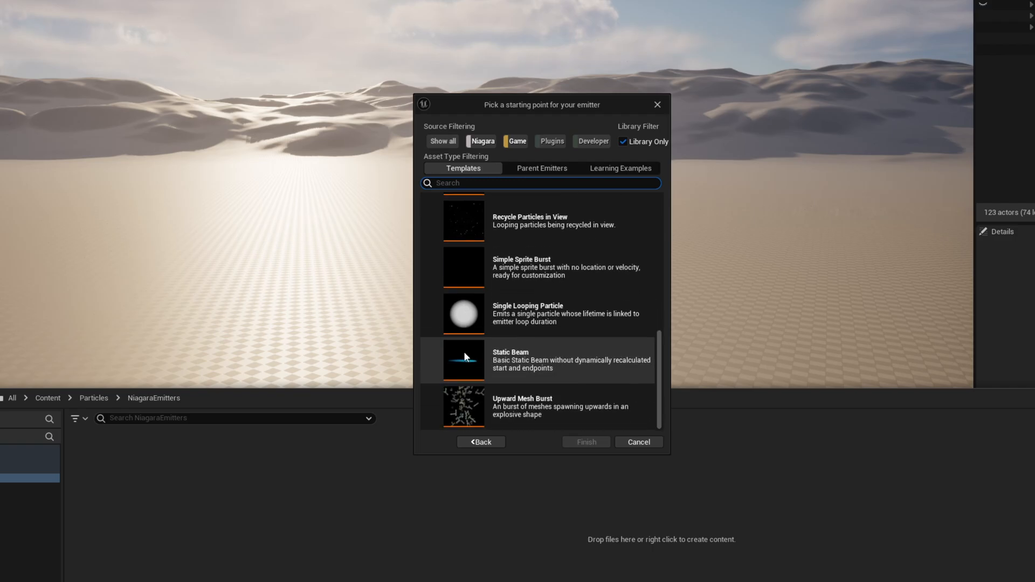
pyautogui.scroll(1, 464, 388)
pyautogui.click(469, 306)
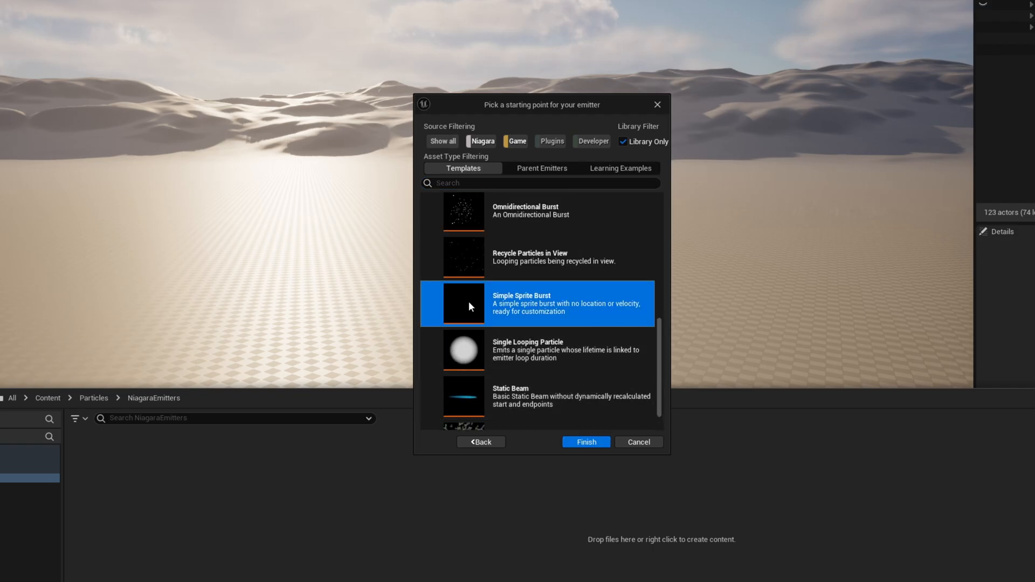
pyautogui.click(586, 441)
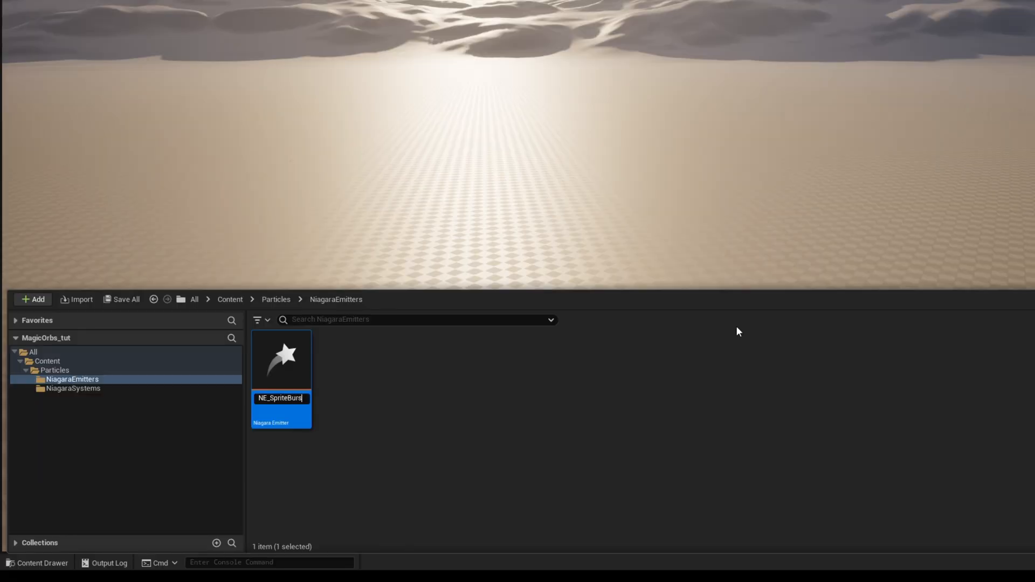
# Open the NE_SpriteBurst emitter and dock its editor in the main window beside the level.
pyautogui.click(299, 371)
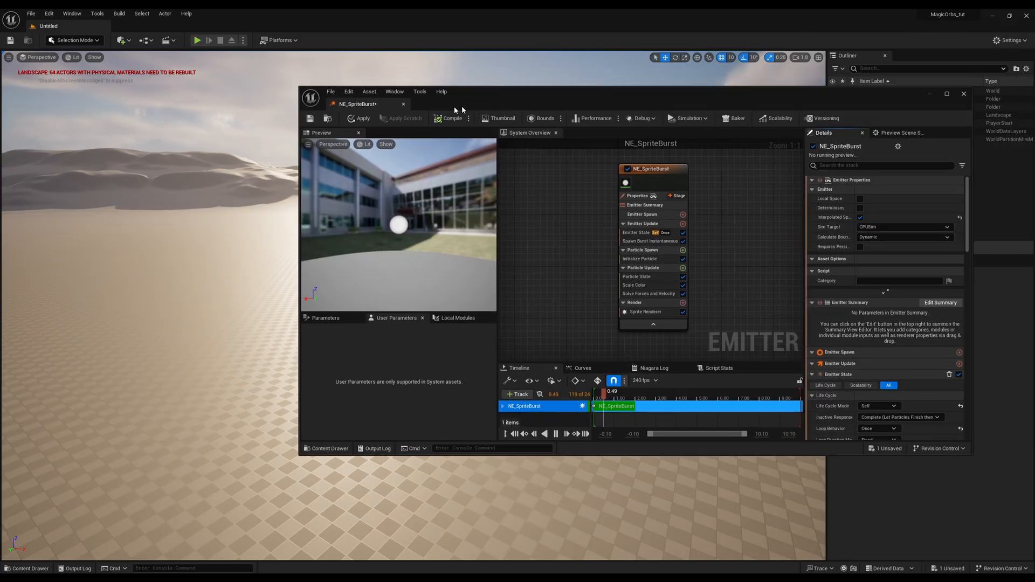
pyautogui.moveTo(457, 109); pyautogui.dragTo(247, 125)
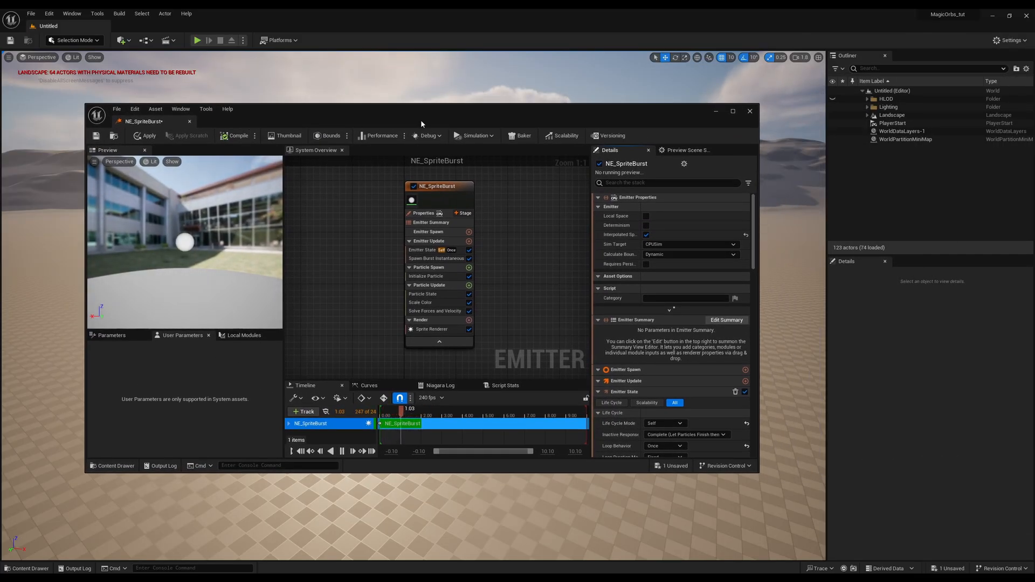
pyautogui.moveTo(421, 124); pyautogui.dragTo(462, 111)
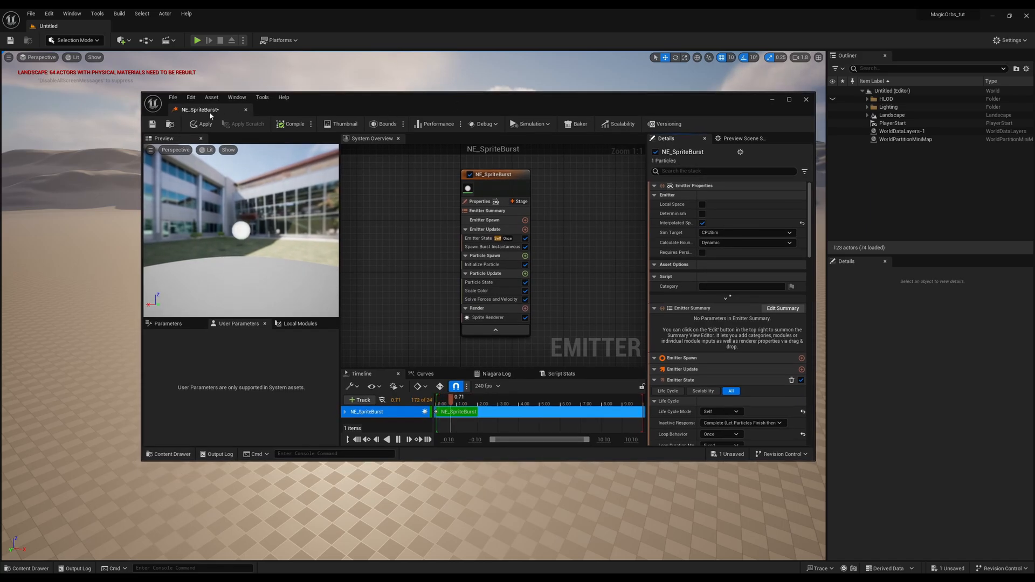
pyautogui.moveTo(210, 112); pyautogui.dragTo(135, 27)
pyautogui.moveTo(173, 207); pyautogui.dragTo(156, 188)
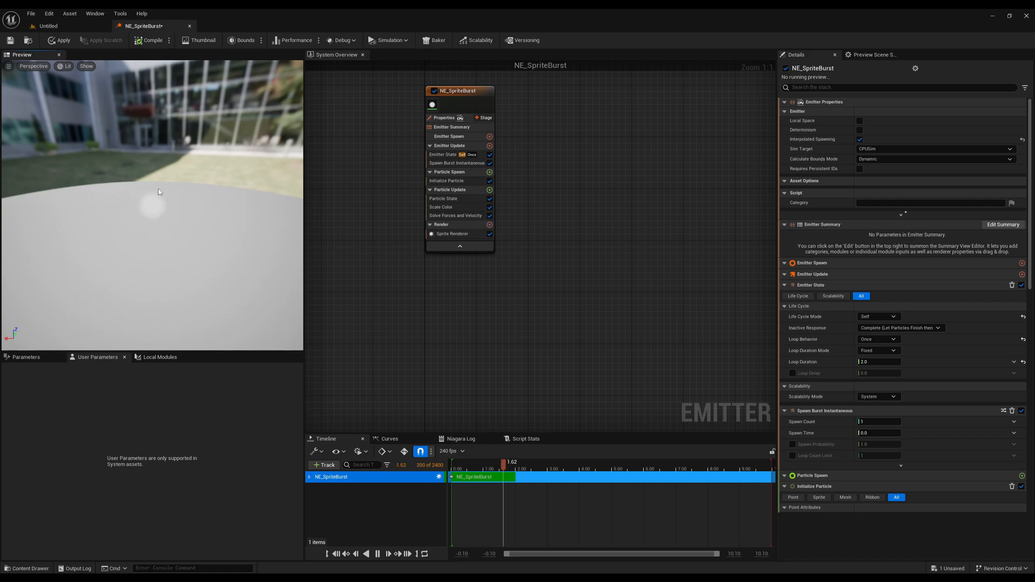
# Create a second Niagara emitter from the Omnidirectional Burst template in NiagaraEmitters, name it NE_ParticleBurst and preview it.
pyautogui.click(54, 26)
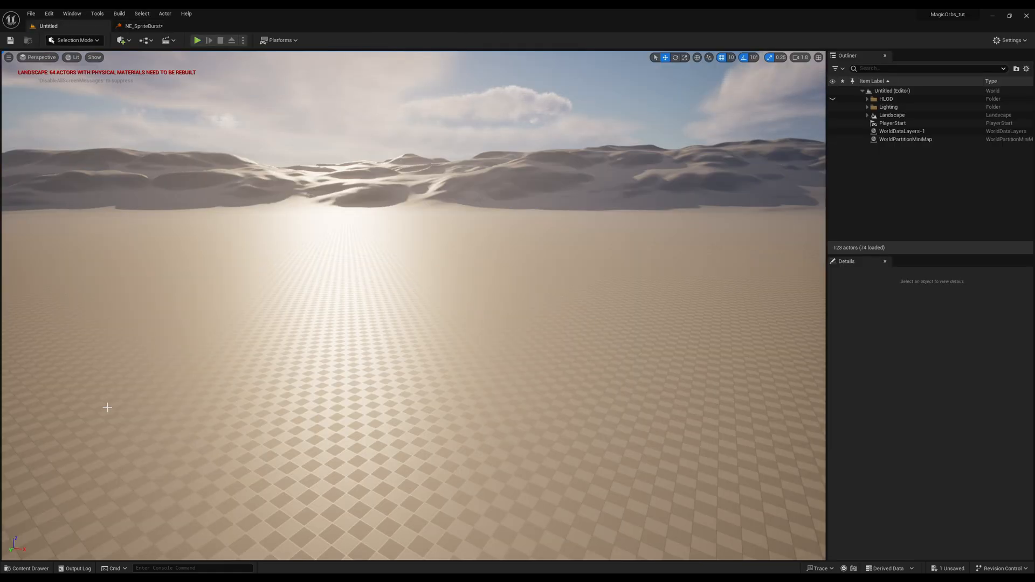
pyautogui.click(37, 570)
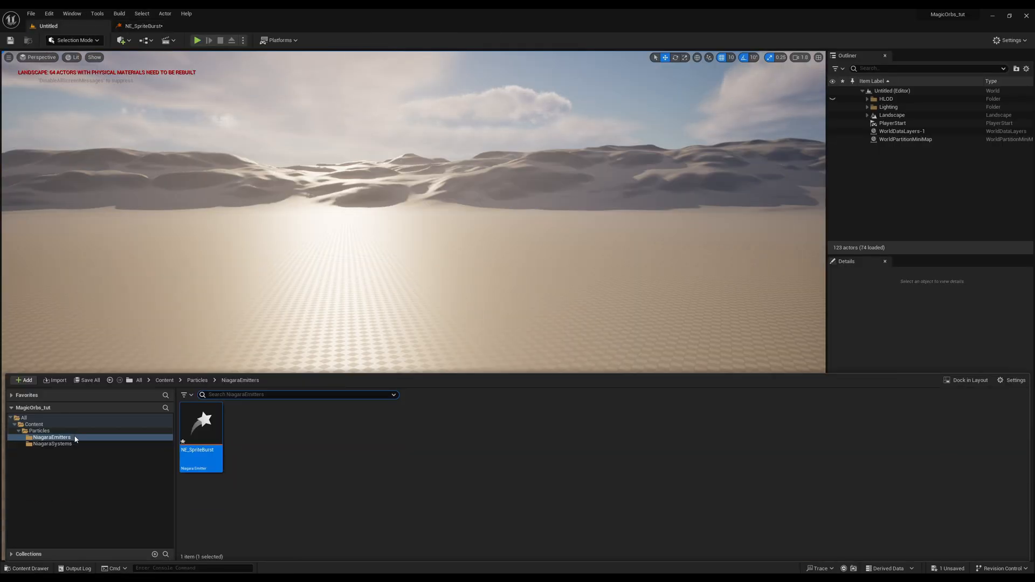
pyautogui.rightClick(263, 435)
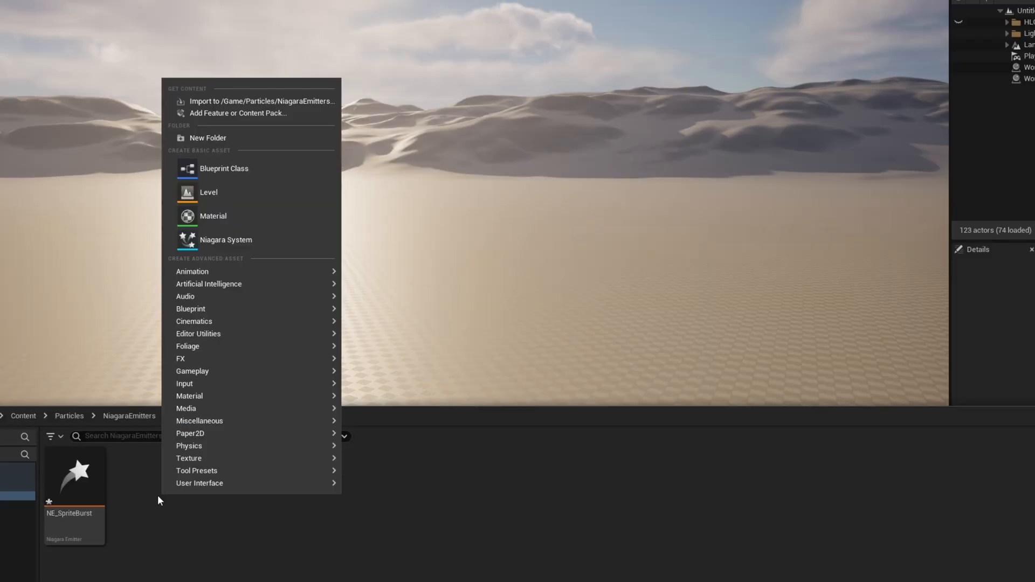
pyautogui.moveTo(314, 360)
pyautogui.click(420, 368)
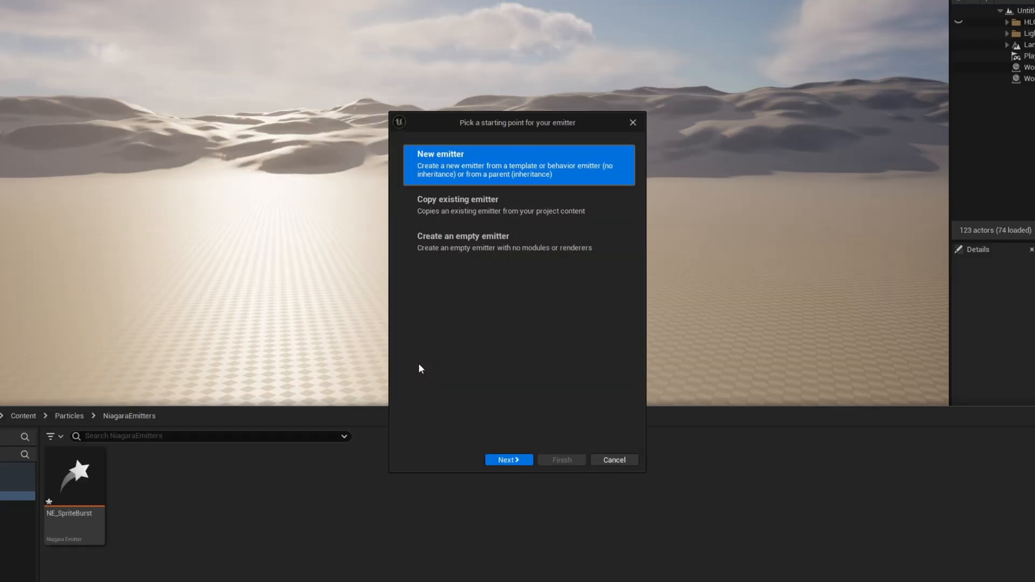
pyautogui.click(520, 459)
pyautogui.scroll(-1, 535, 366)
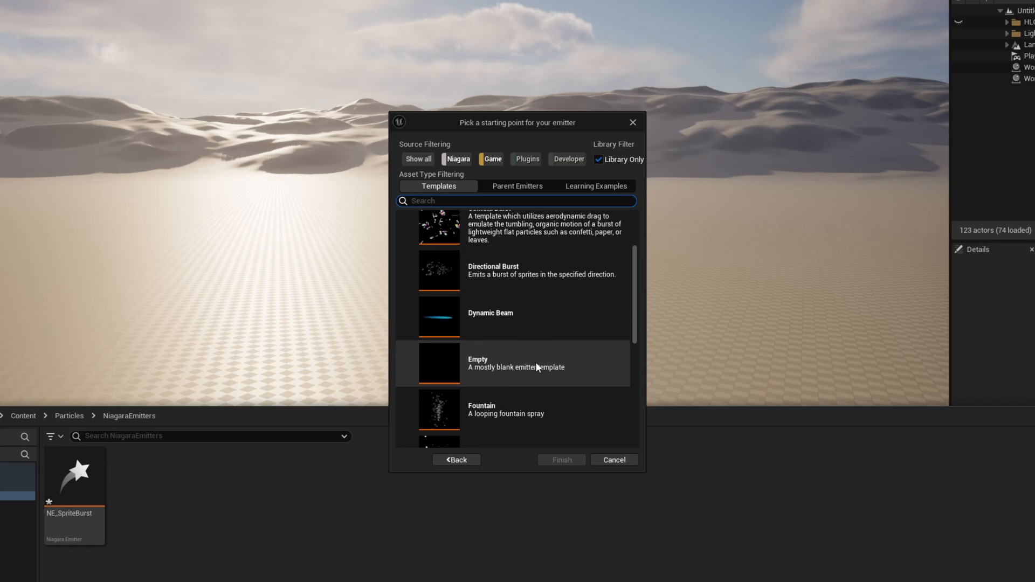
pyautogui.scroll(-3, 534, 361)
pyautogui.click(526, 353)
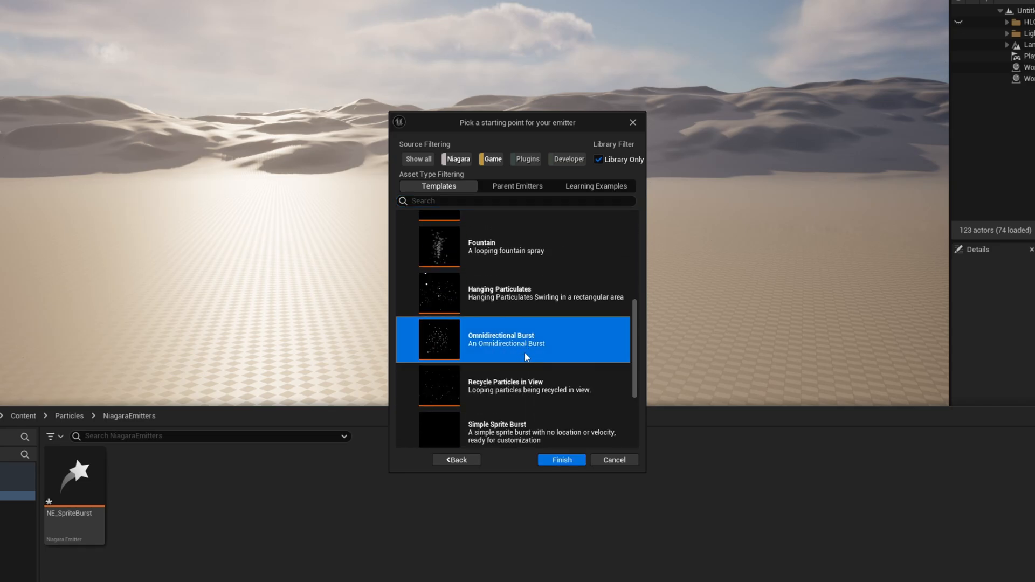
pyautogui.click(568, 460)
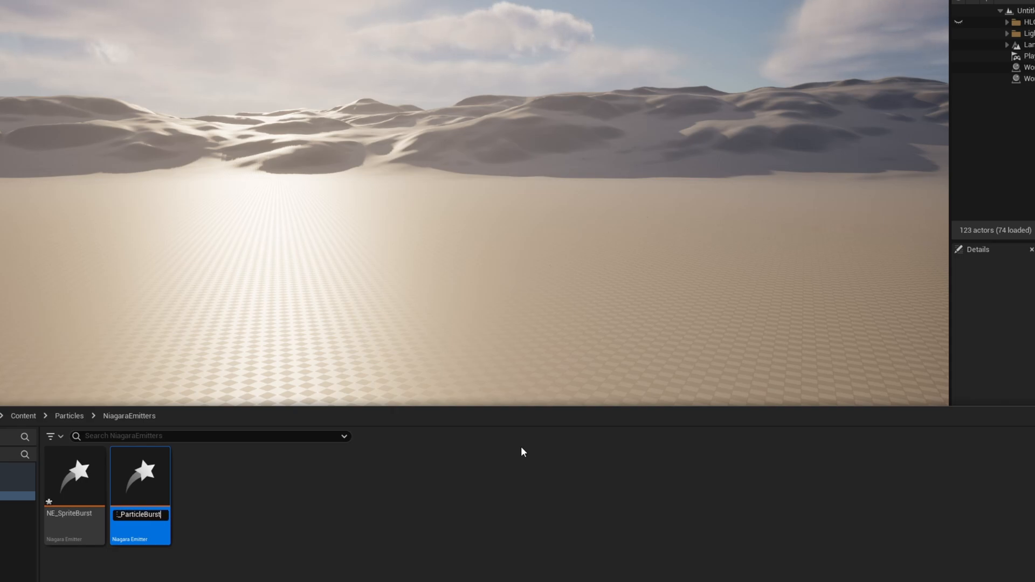
pyautogui.press('Return')
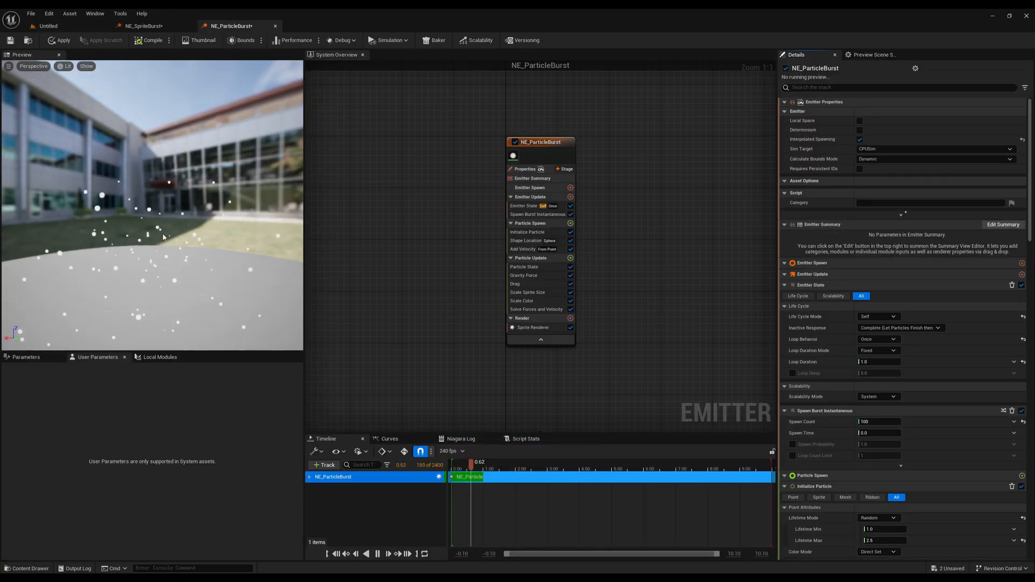
pyautogui.moveTo(170, 231)
pyautogui.mouseDown()
pyautogui.moveTo(178, 242)
pyautogui.moveTo(170, 230)
pyautogui.mouseUp()
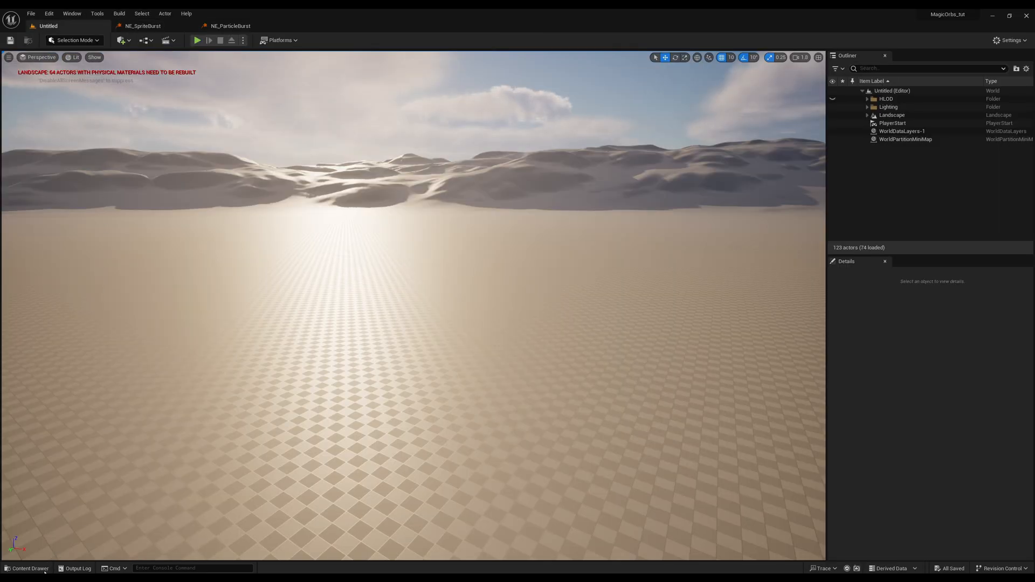
# Start a new Niagara system in the NiagaraSystems folder, using selected emitters as its starting point.
pyautogui.click(25, 568)
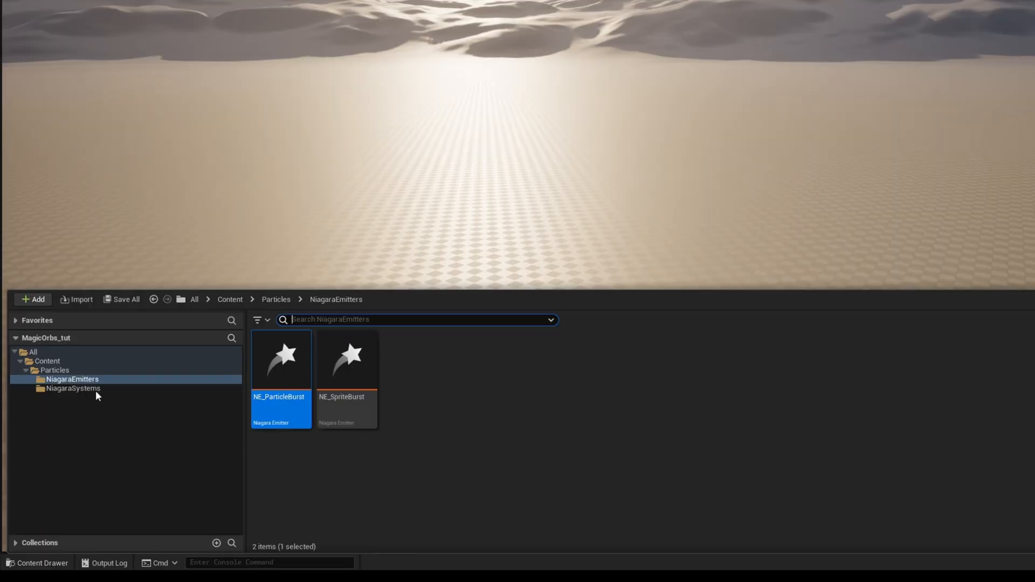
pyautogui.click(95, 389)
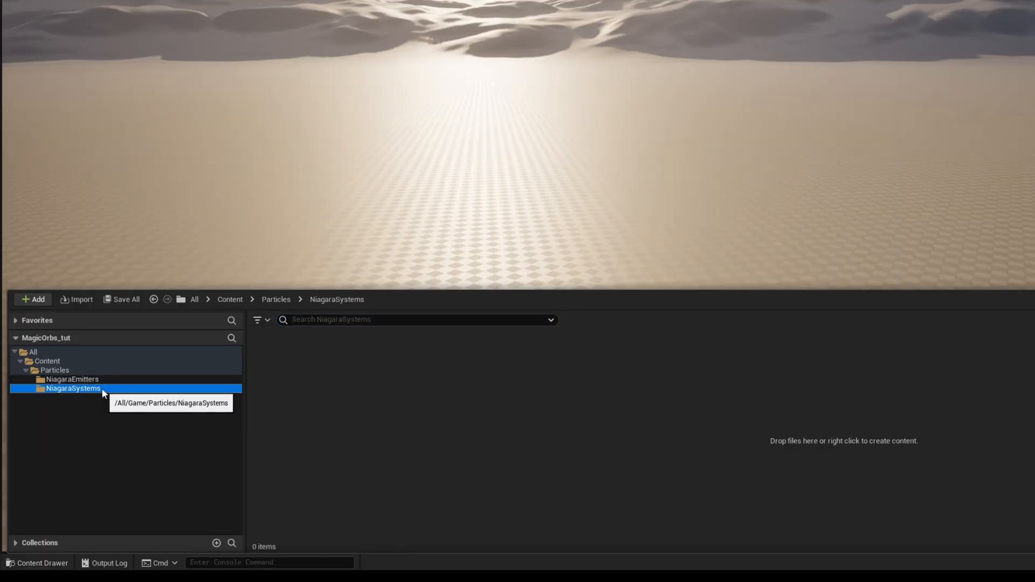
pyautogui.rightClick(324, 386)
pyautogui.moveTo(443, 250)
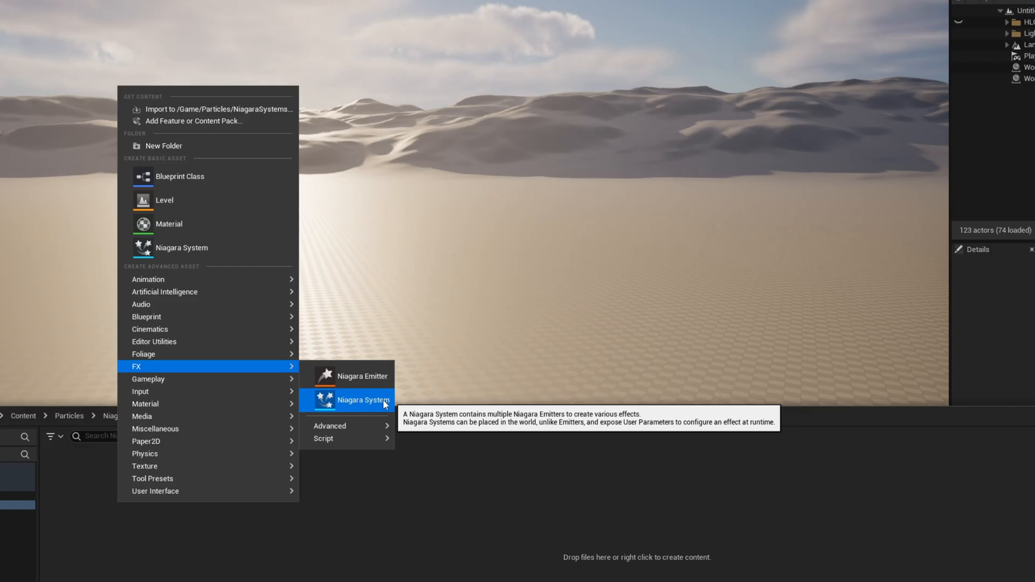
pyautogui.click(385, 403)
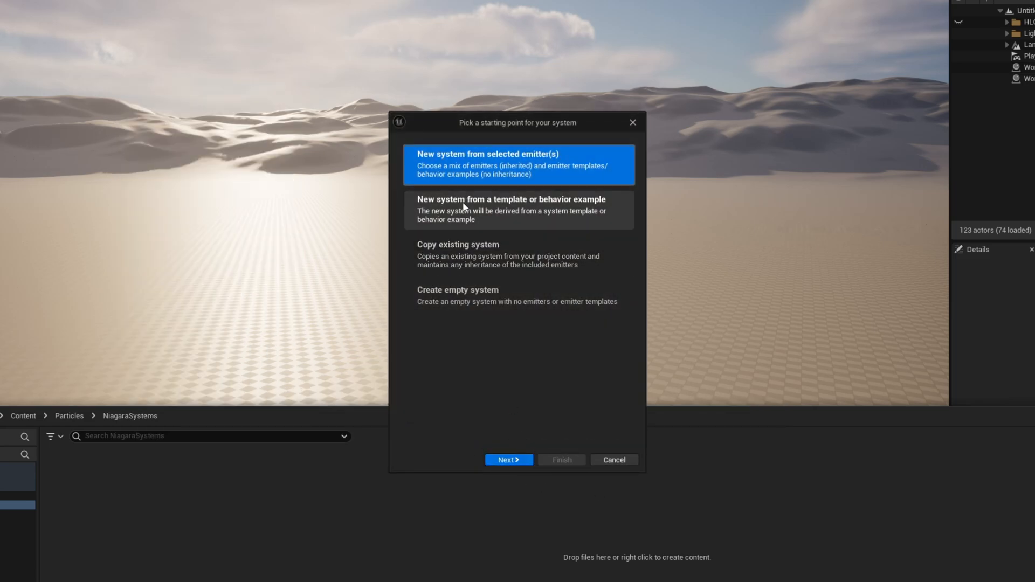
pyautogui.click(520, 461)
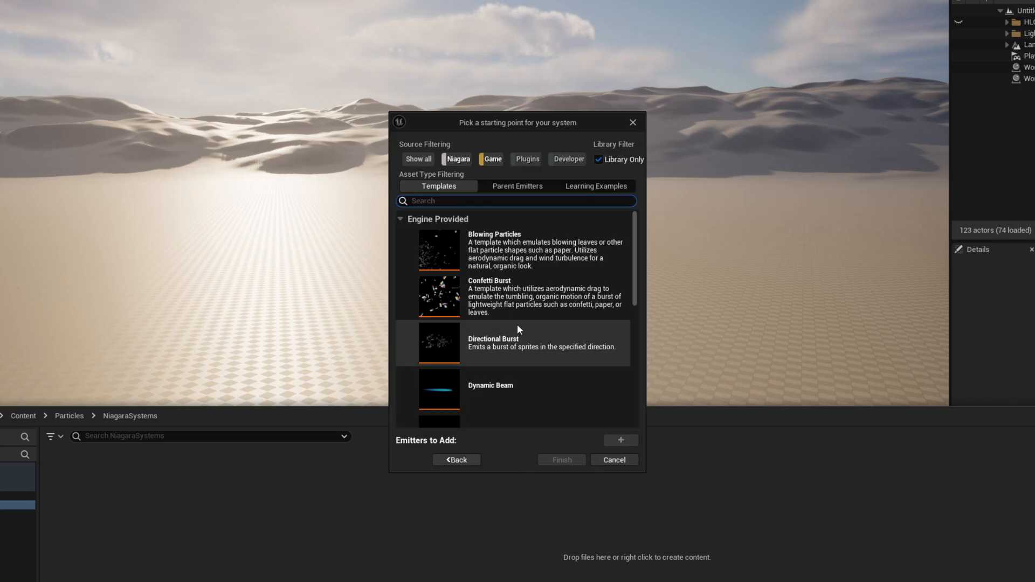
# Add the parent emitters NE_ParticleBurst and NE_SpriteBurst to the new system, create it as NS_MagicOrb01 and open it.
pyautogui.click(519, 186)
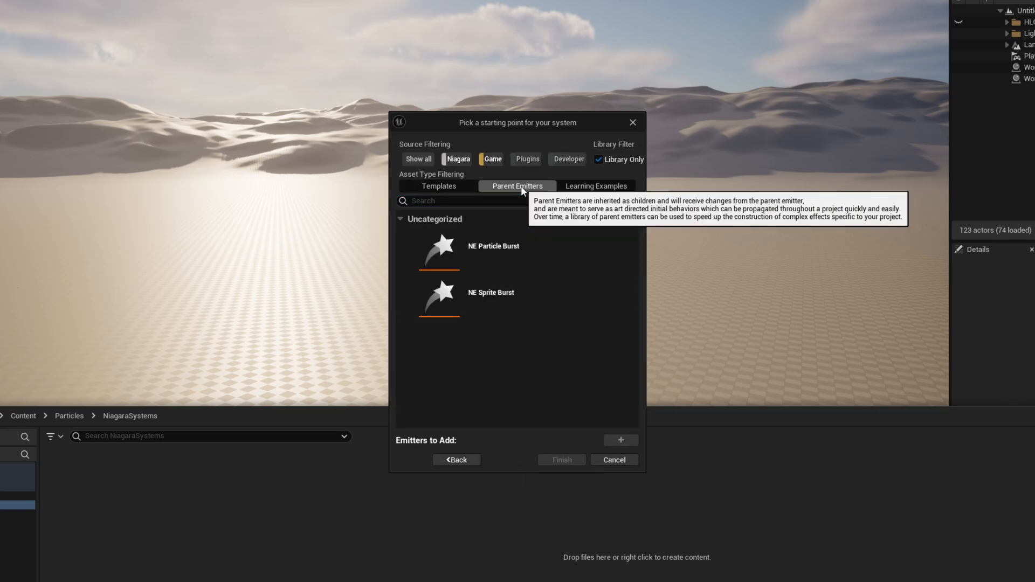
pyautogui.click(519, 248)
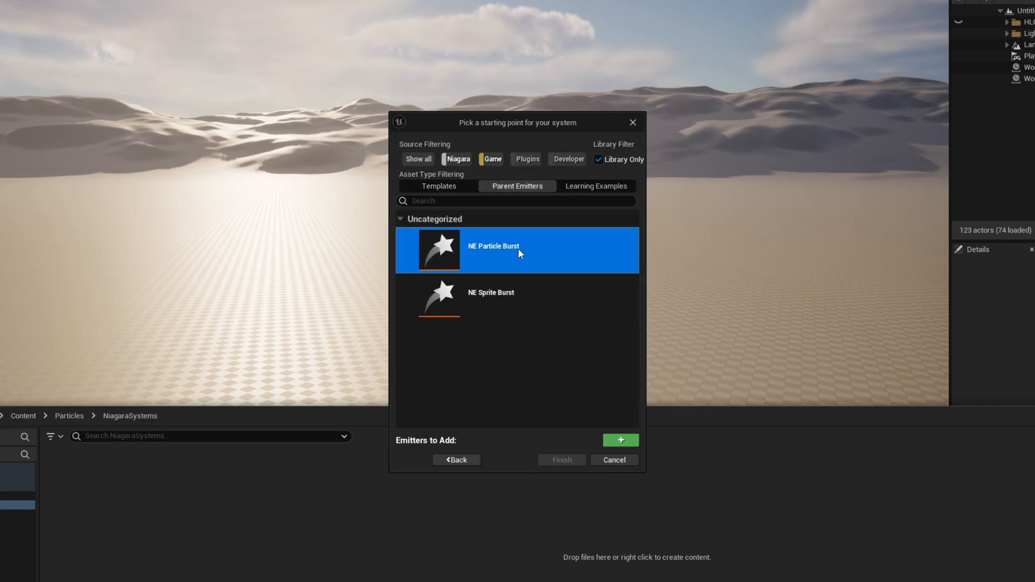
pyautogui.keyDown('ctrl'); pyautogui.click(511, 291); pyautogui.keyUp('ctrl')
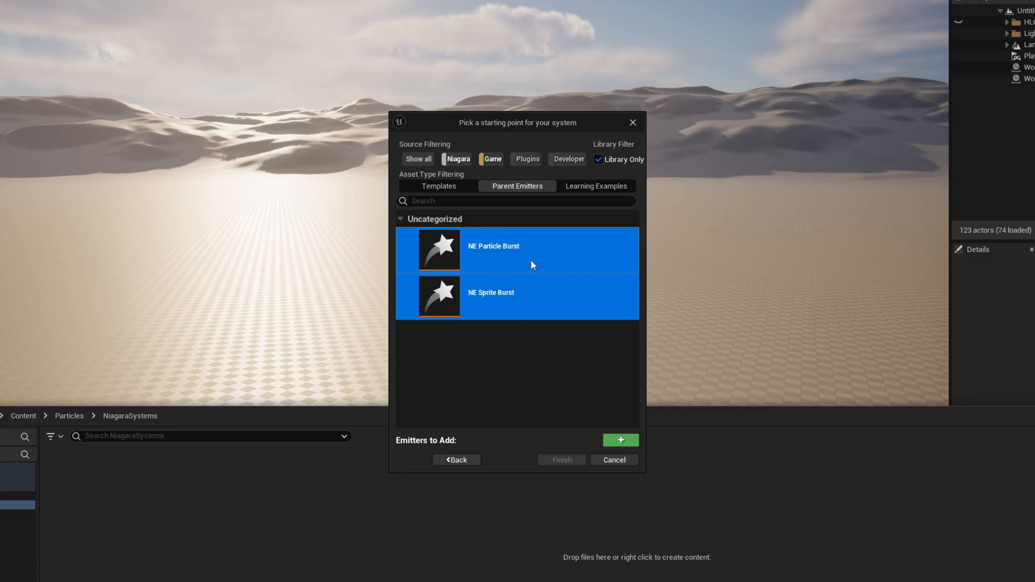
pyautogui.click(620, 439)
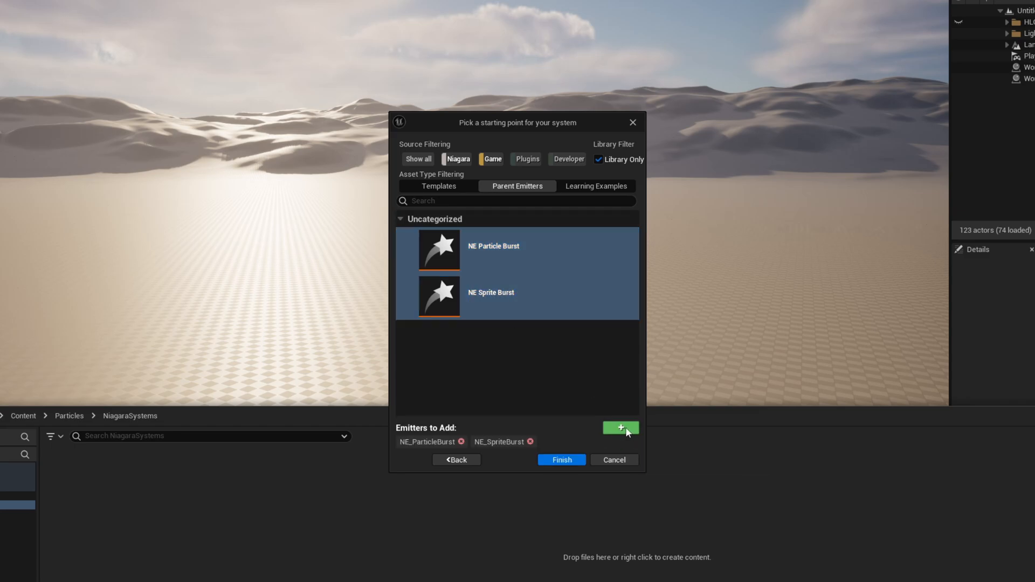
pyautogui.click(561, 460)
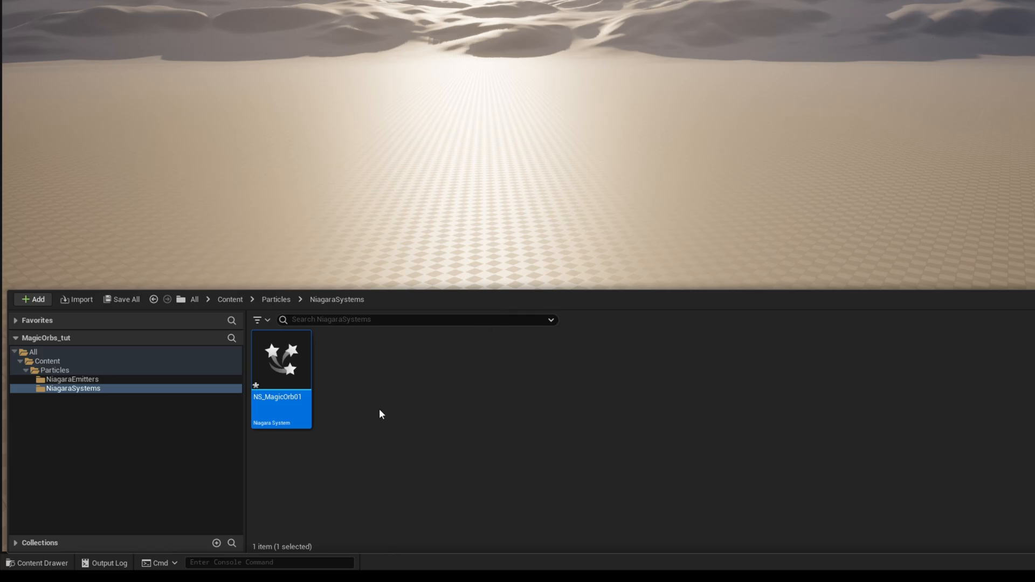
pyautogui.moveTo(284, 365)
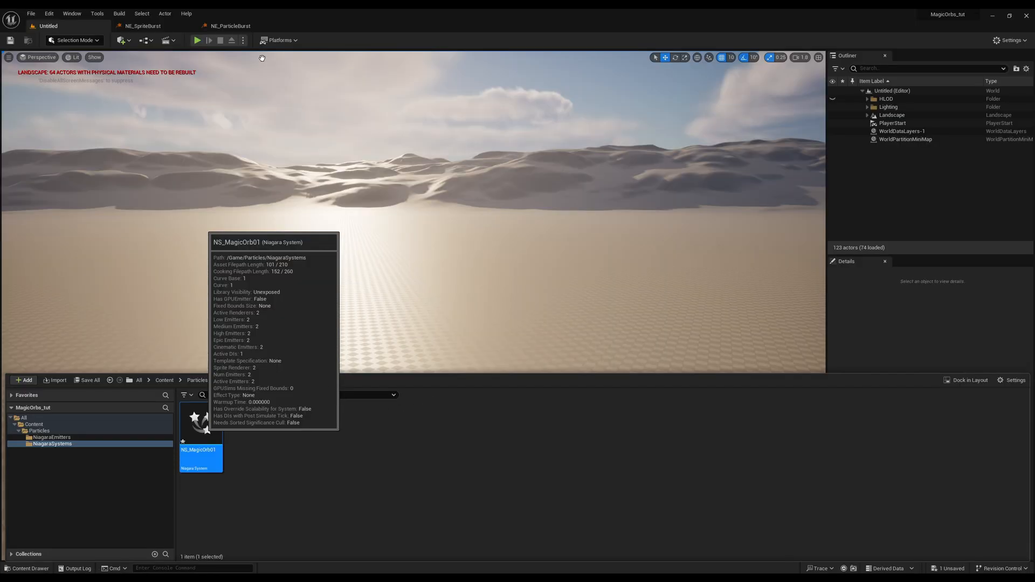
pyautogui.doubleClick(201, 426)
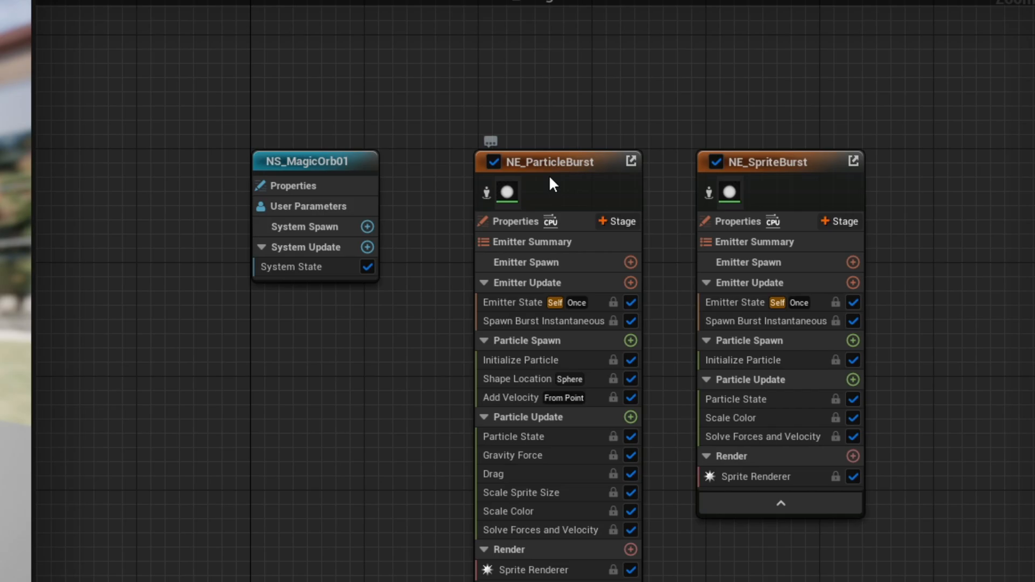
# Isolate each emitter of NS_MagicOrb01 in the preview and inspect the system and emitter node properties.
pyautogui.click(509, 154)
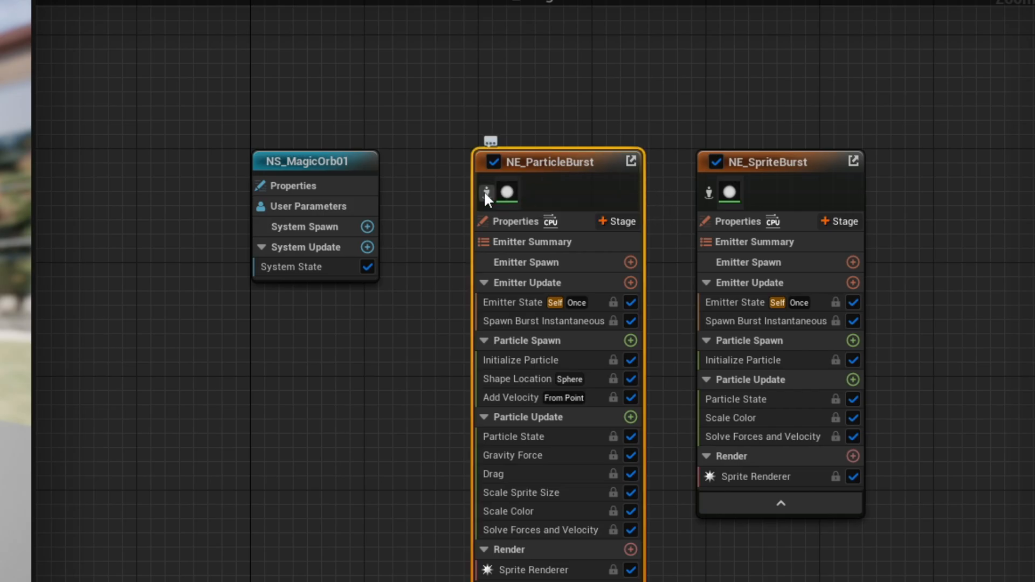
pyautogui.click(486, 192)
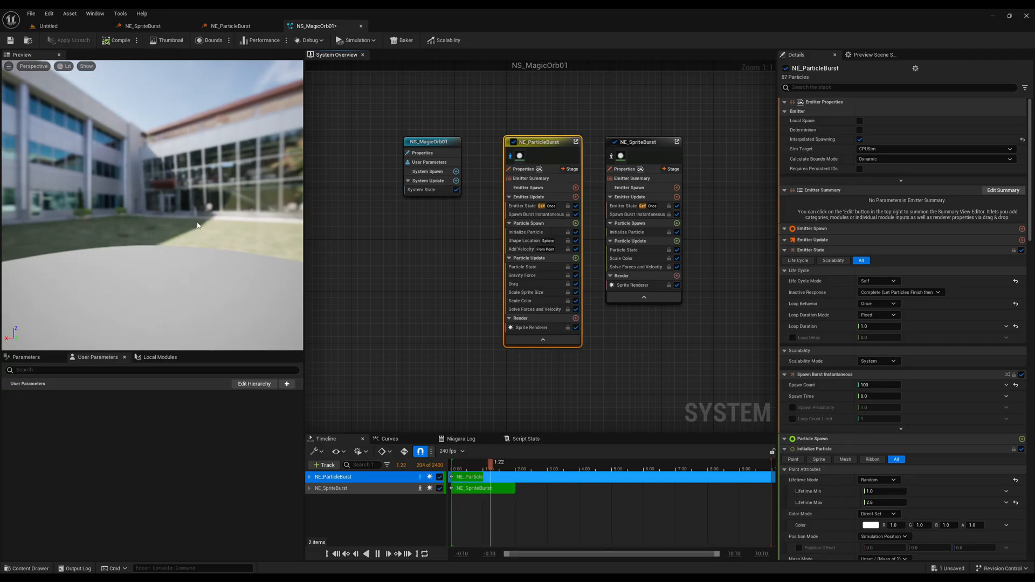
pyautogui.click(611, 156)
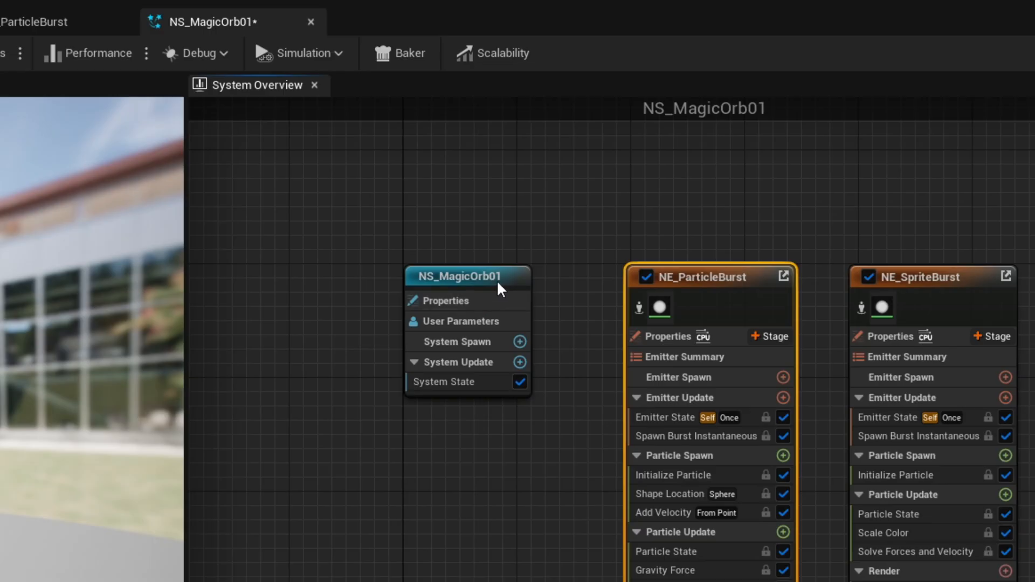
pyautogui.click(445, 141)
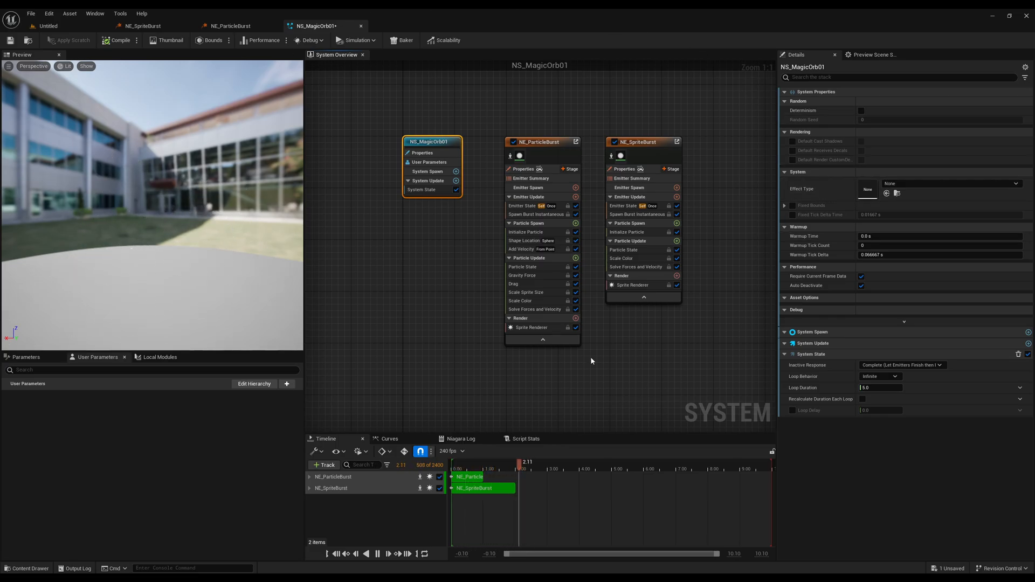
pyautogui.click(637, 141)
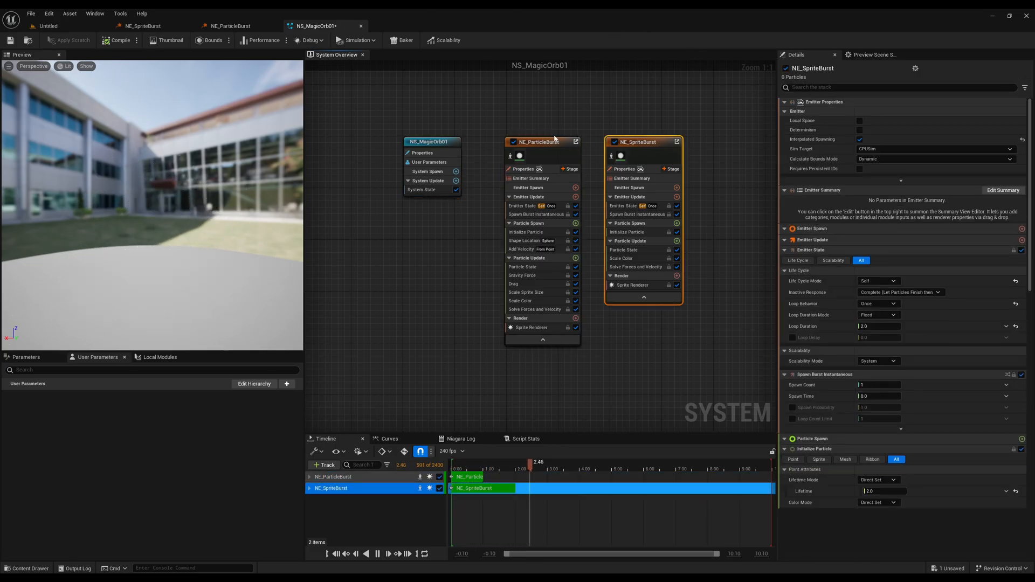
pyautogui.click(555, 140)
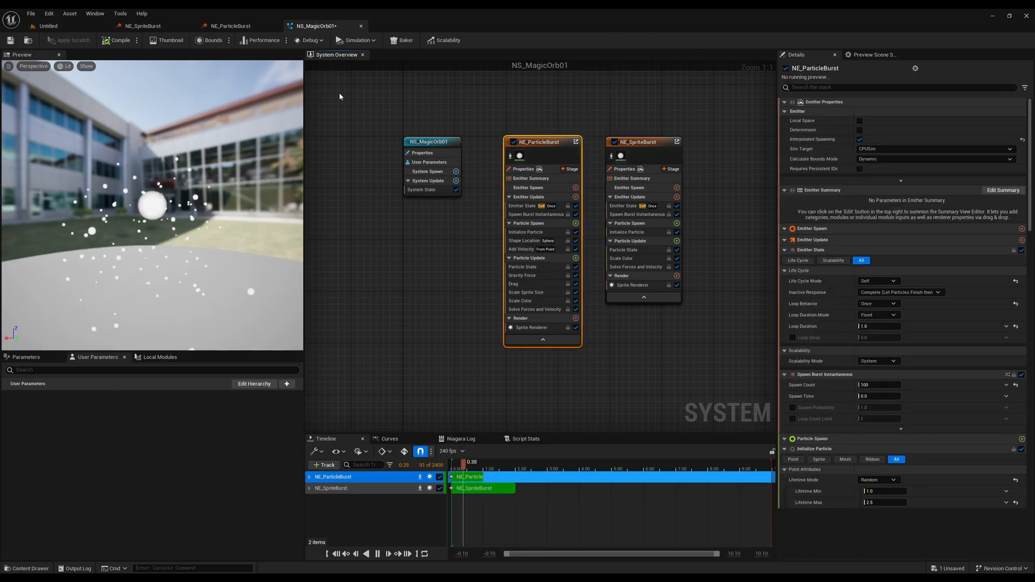
# View the separate previews of the NE_SpriteBurst and NE_ParticleBurst emitter assets from different angles.
pyautogui.click(142, 26)
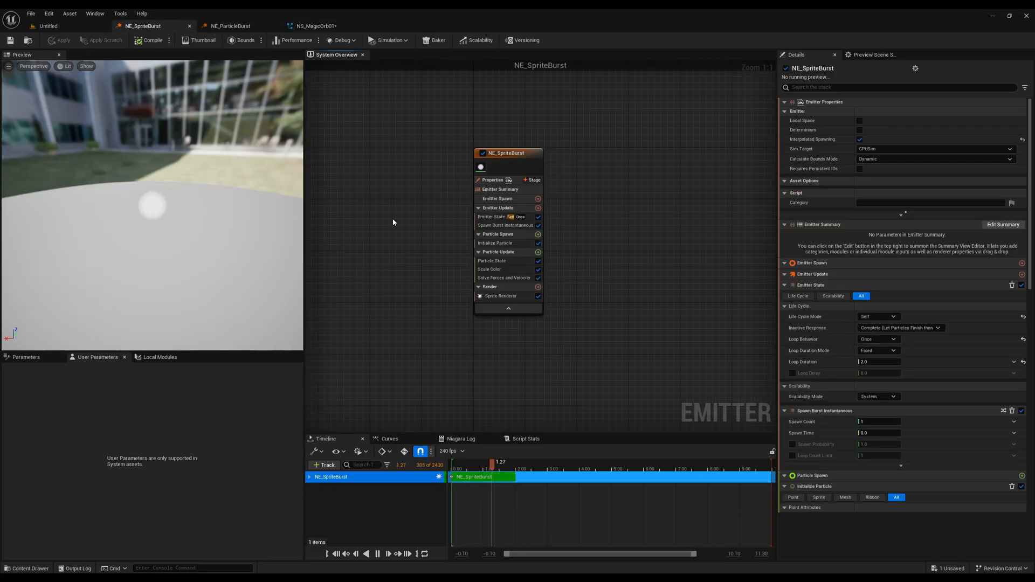
pyautogui.moveTo(190, 191); pyautogui.dragTo(183, 168)
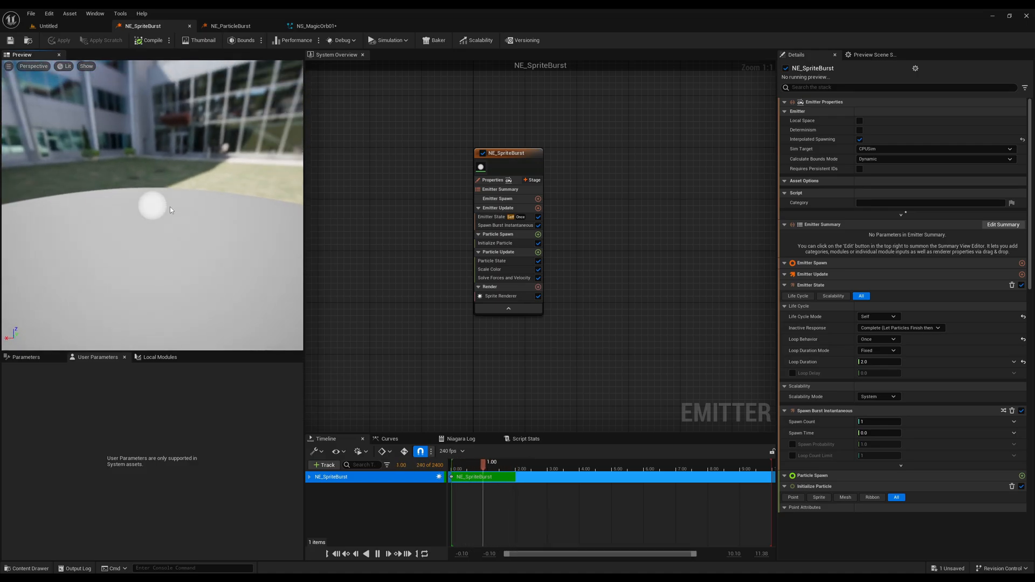
pyautogui.click(231, 26)
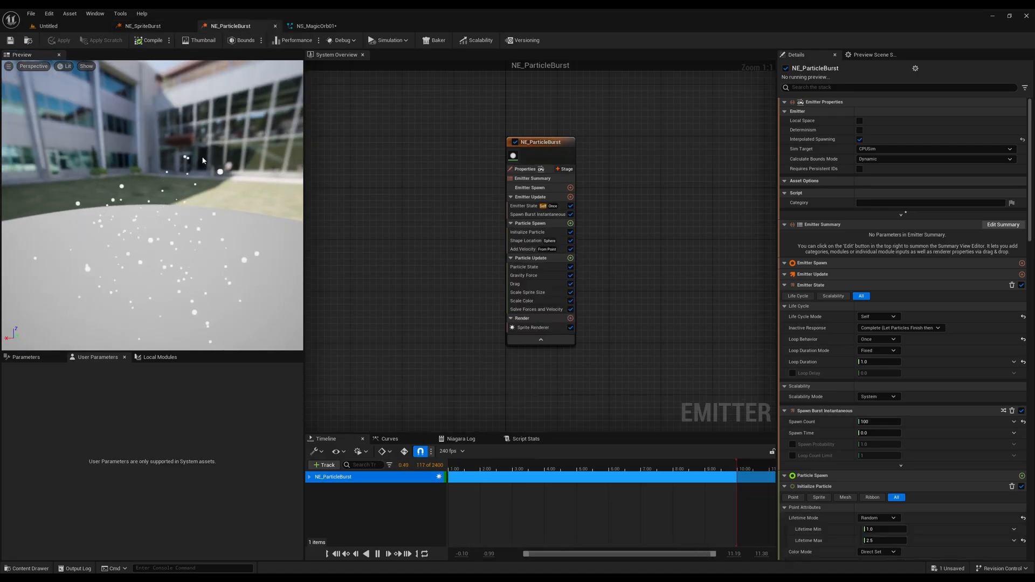
pyautogui.moveTo(175, 229); pyautogui.dragTo(186, 178)
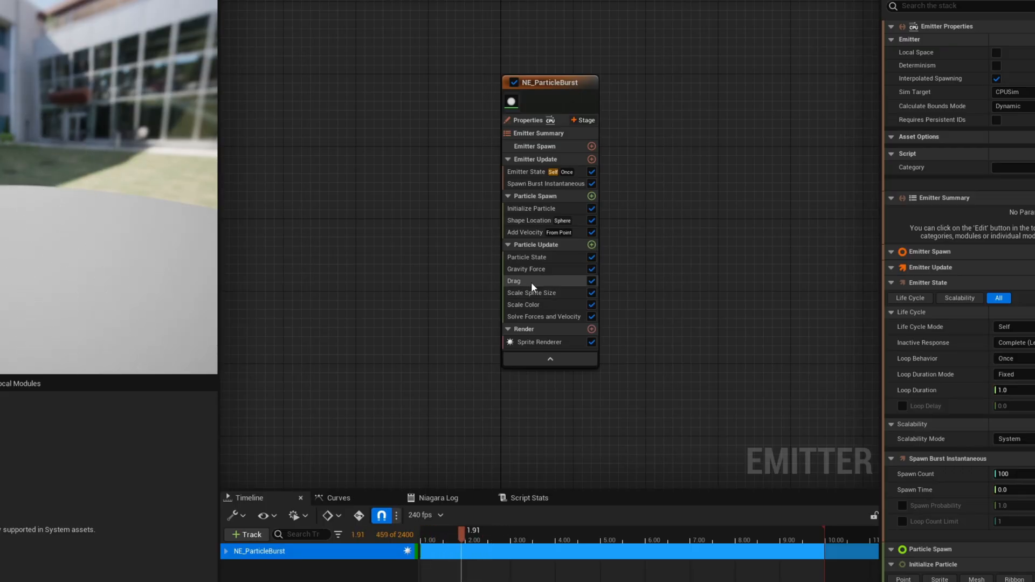
# Delete the Gravity Force module from the NE_ParticleBurst emitter asset, apply the change and check its inherited copy in NS_MagicOrb01.
pyautogui.click(547, 269)
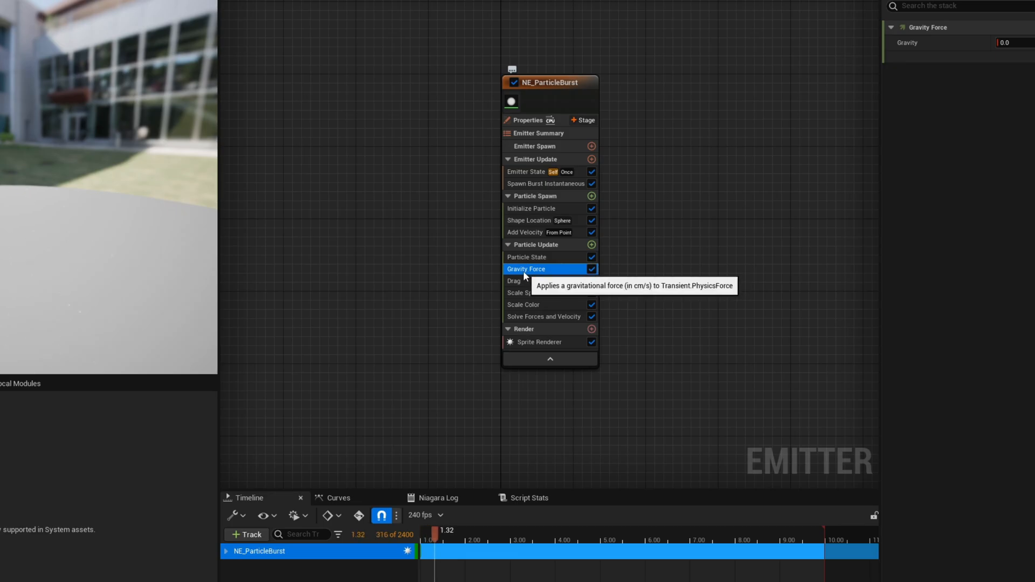
pyautogui.press('Delete')
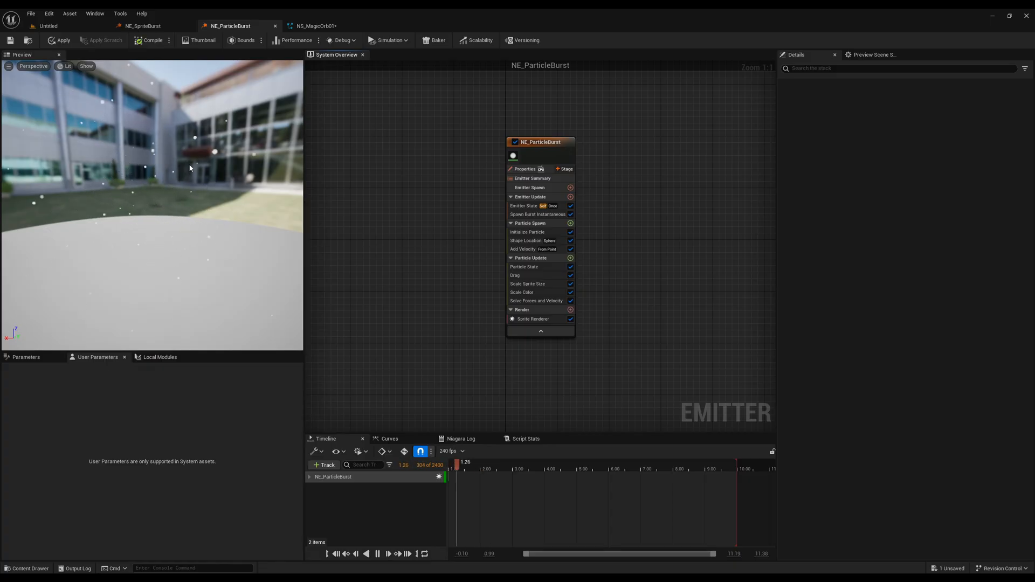
pyautogui.click(316, 26)
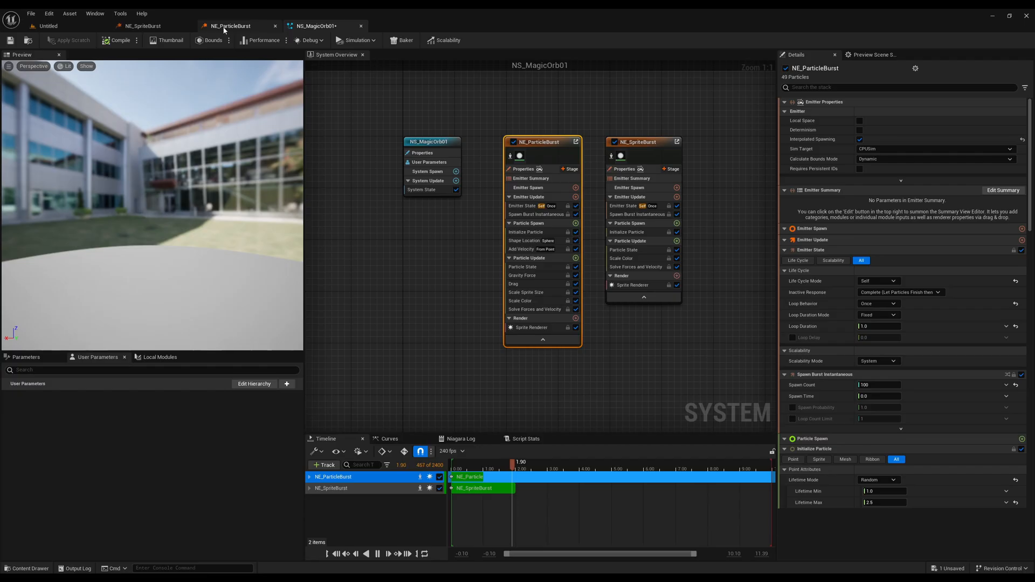
pyautogui.click(230, 26)
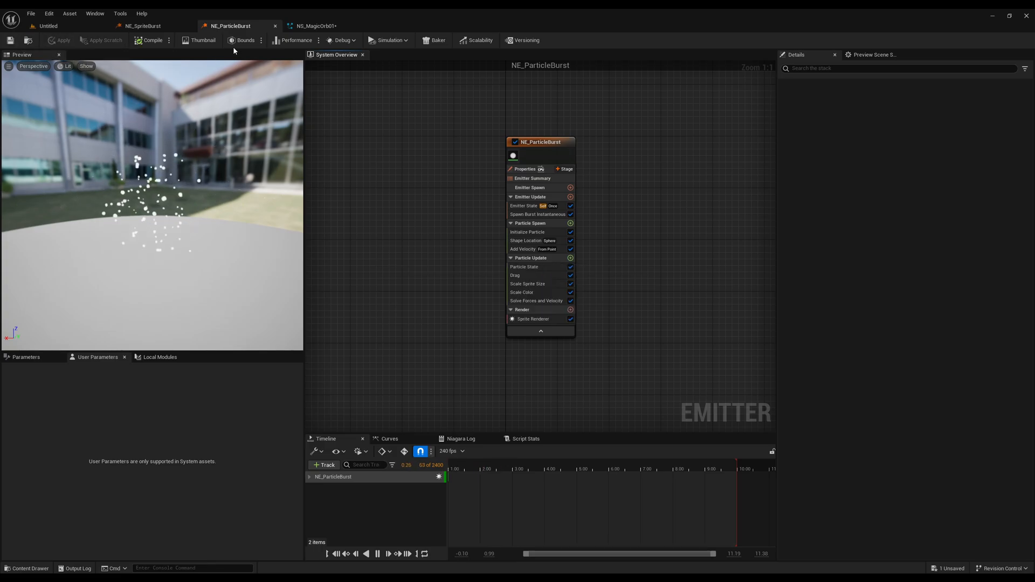
pyautogui.click(311, 26)
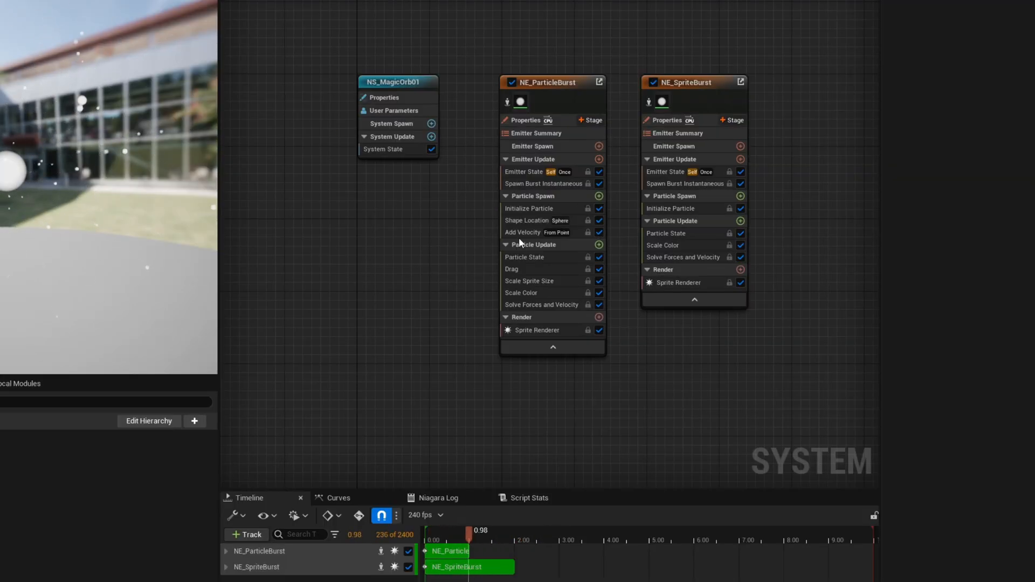
# Add a Curl Noise Force with Noise Strength 1500 to NE_ParticleBurst's Particle Update in NS_MagicOrb01, save, and check the parent emitter.
pyautogui.click(598, 245)
pyautogui.write('noise')
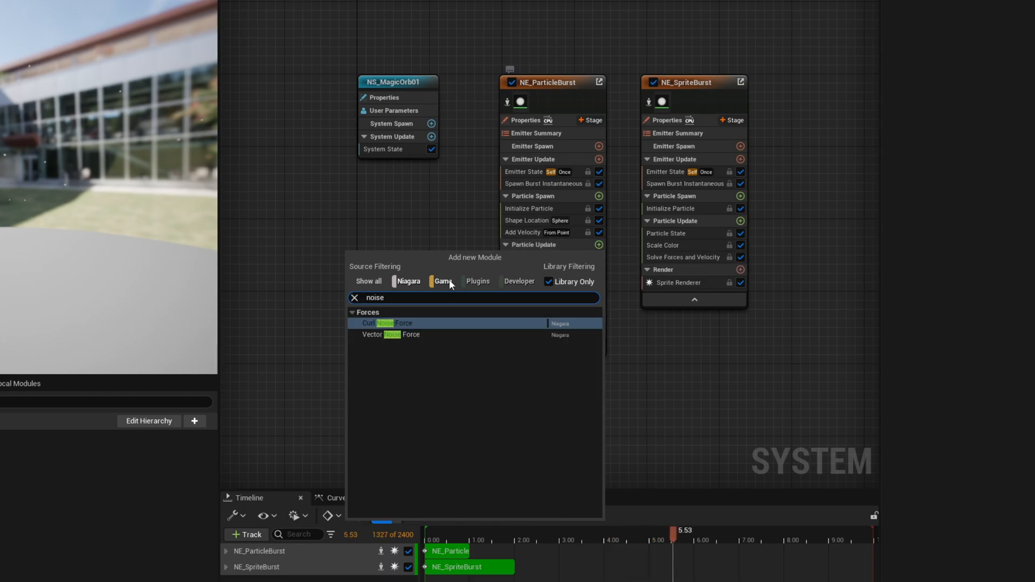
pyautogui.click(409, 325)
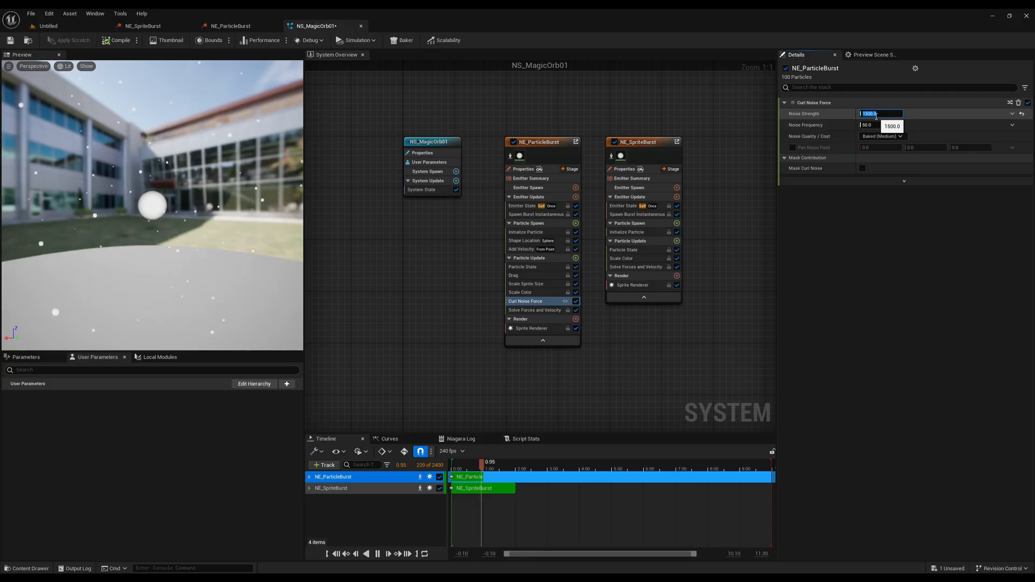
pyautogui.press('Return')
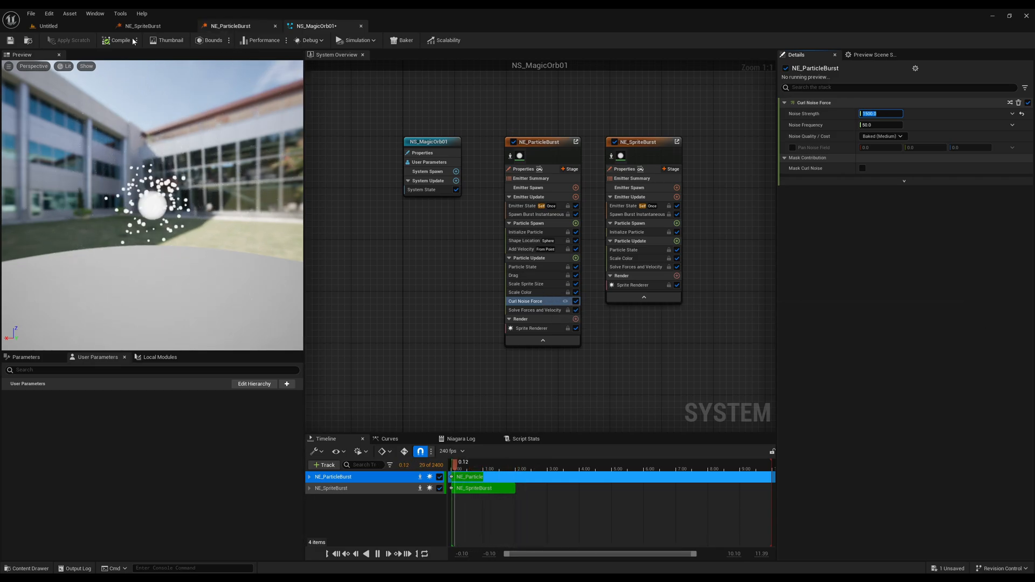
pyautogui.hotkey('ctrl', 's')
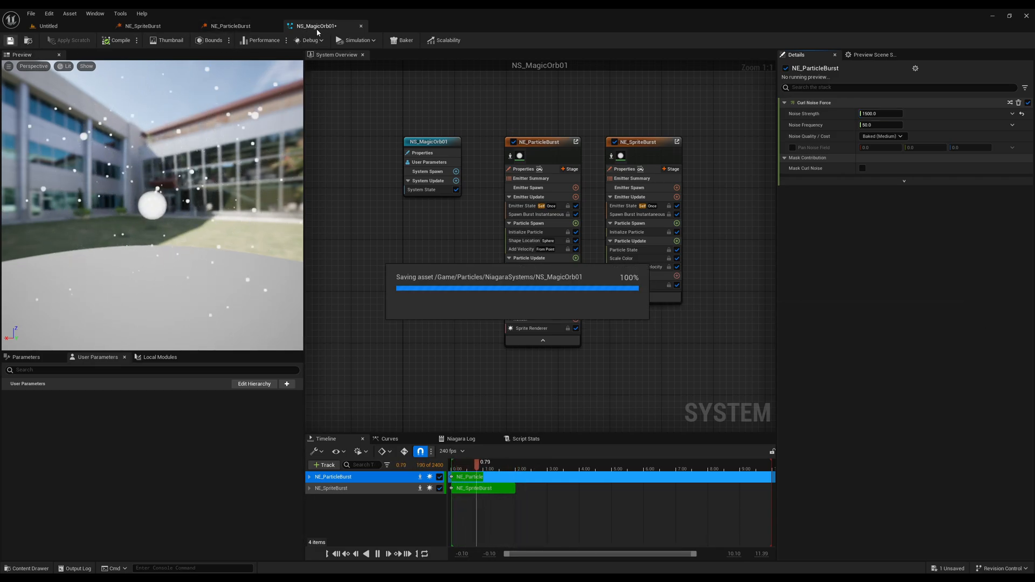
pyautogui.click(217, 29)
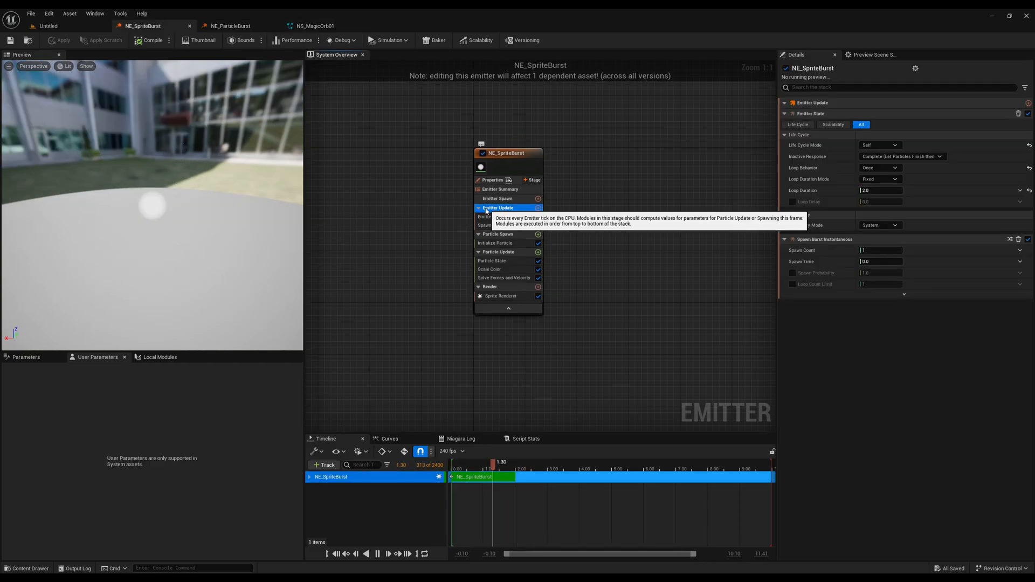
# Examine the NE_SpriteBurst emitter's stages by collapsing its Emitter Update, Particle Spawn, Particle Update and Render groups.
pyautogui.click(478, 208)
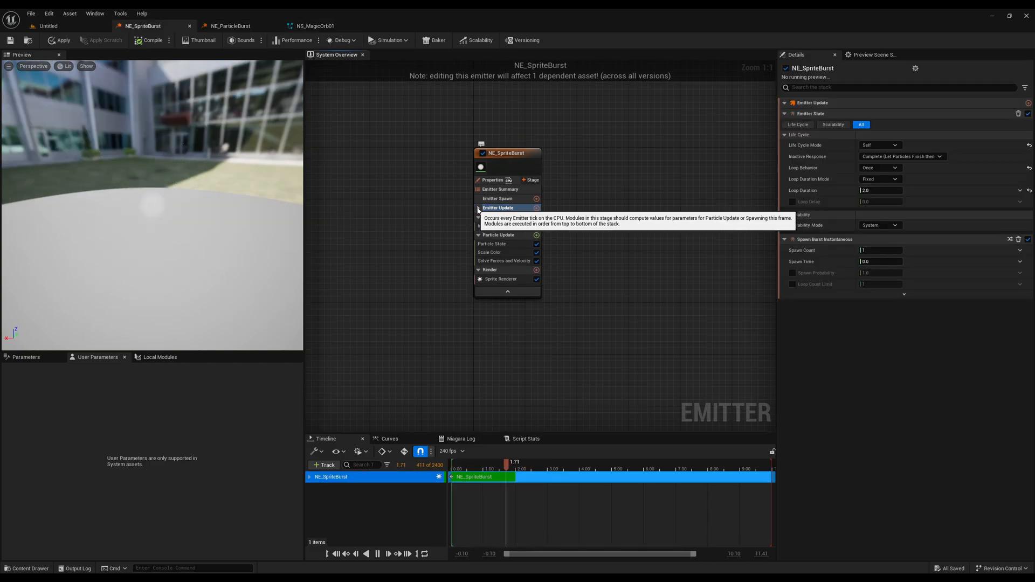
pyautogui.click(496, 218)
pyautogui.click(478, 217)
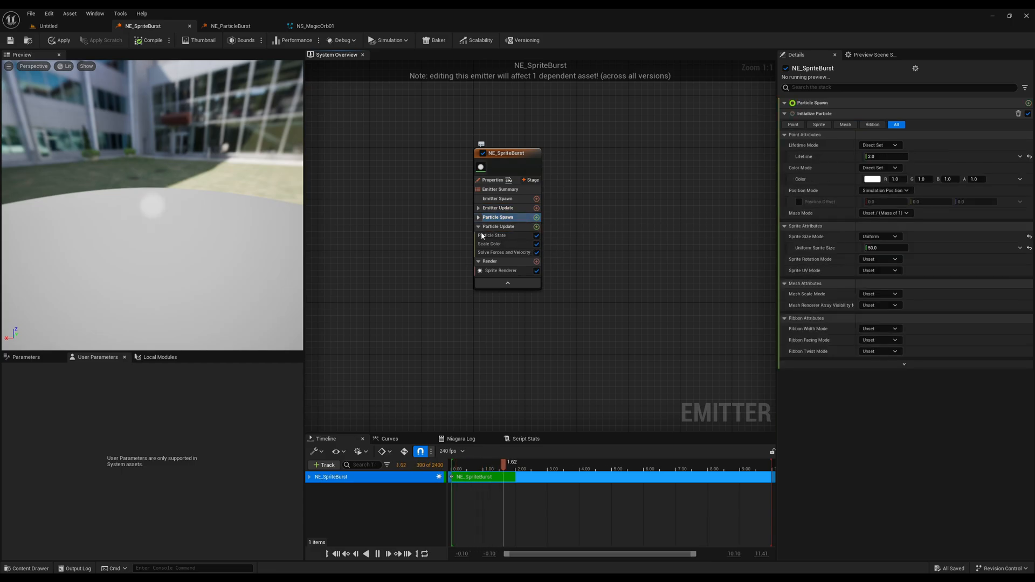
pyautogui.click(477, 226)
pyautogui.click(500, 245)
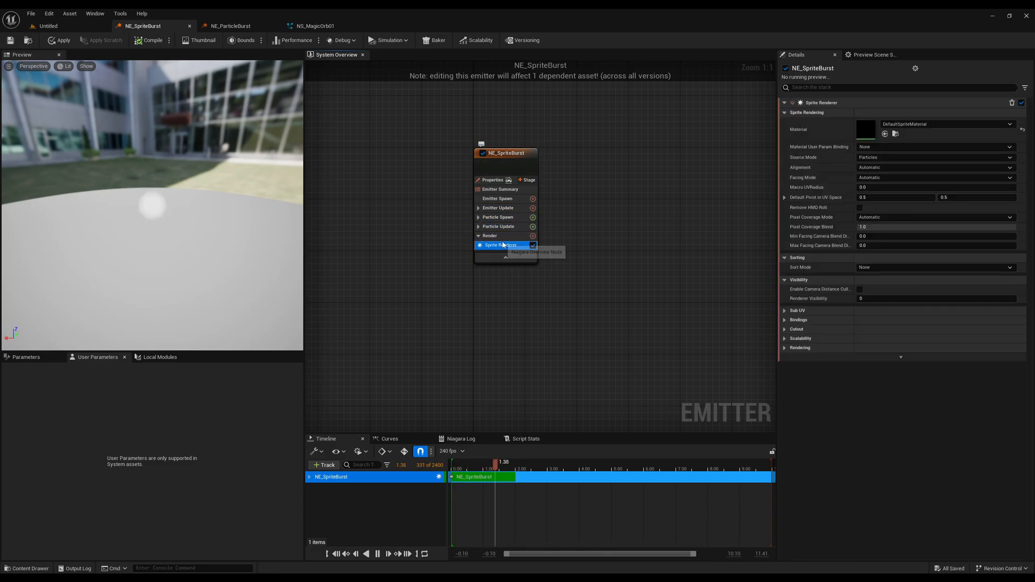
pyautogui.click(482, 236)
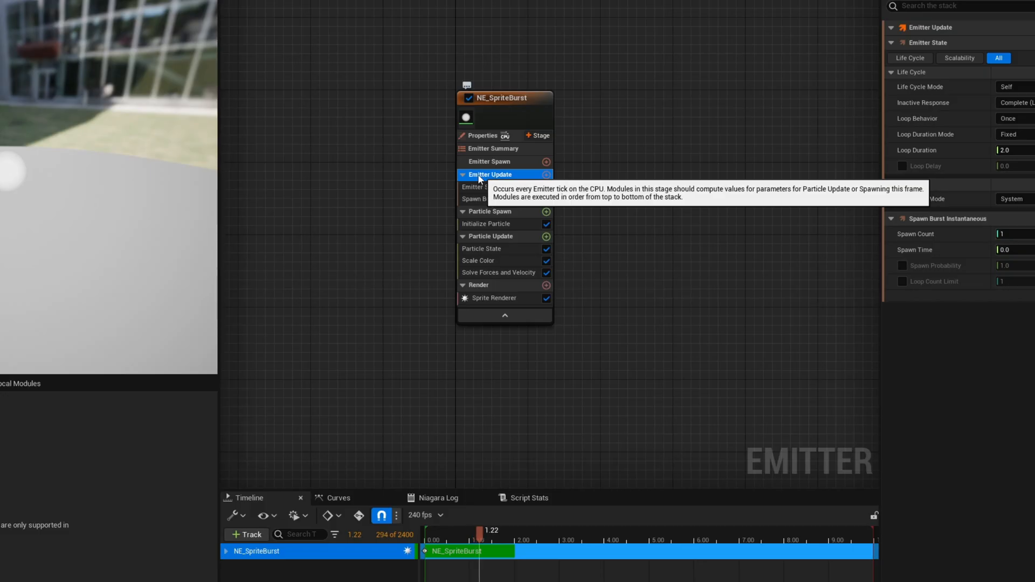
pyautogui.click(462, 174)
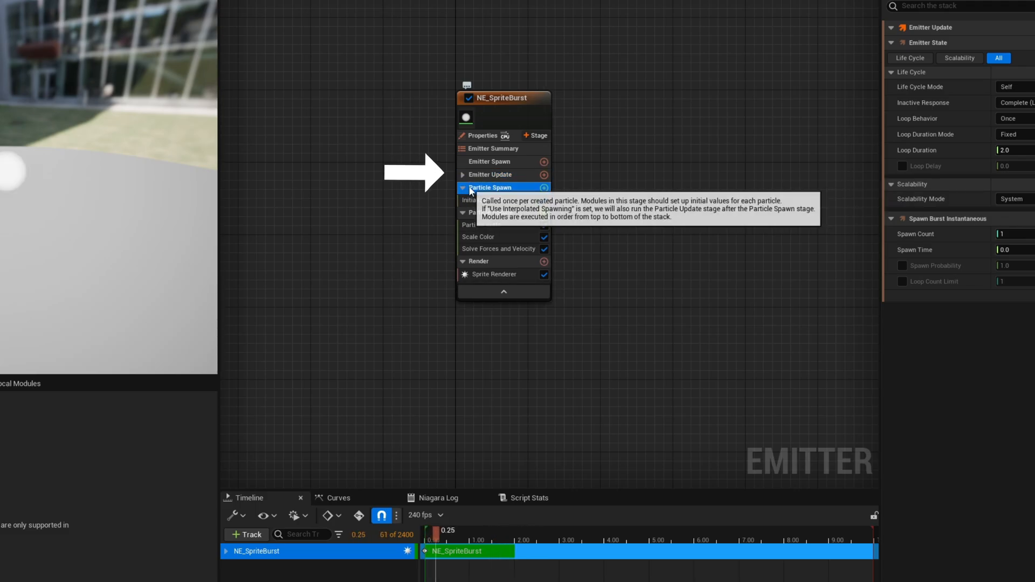
# Examine the Particle Spawn, Particle Update and Render stages of the NE_SpriteBurst emitter one by one, collapsing each group.
pyautogui.click(501, 189)
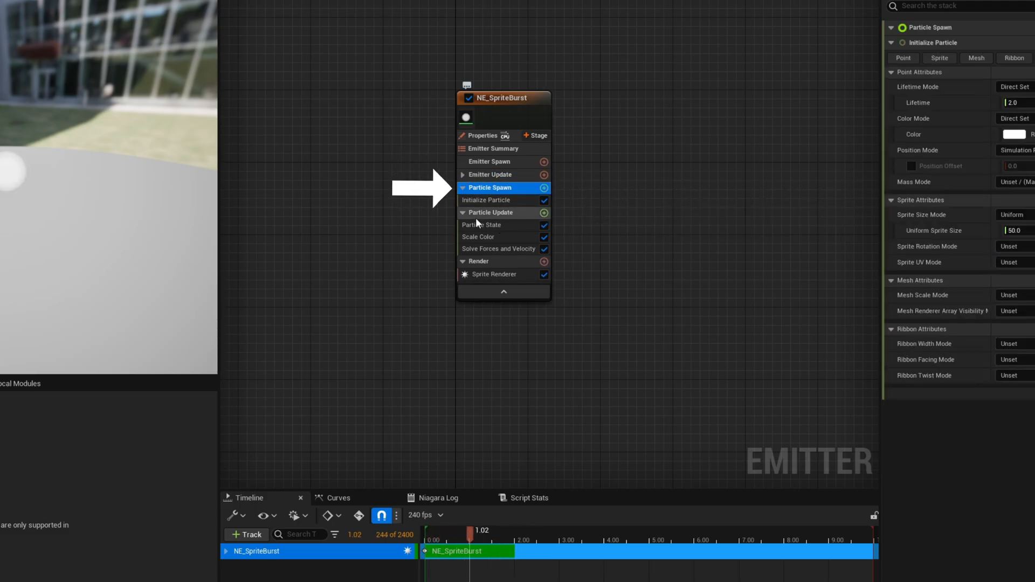
pyautogui.click(463, 187)
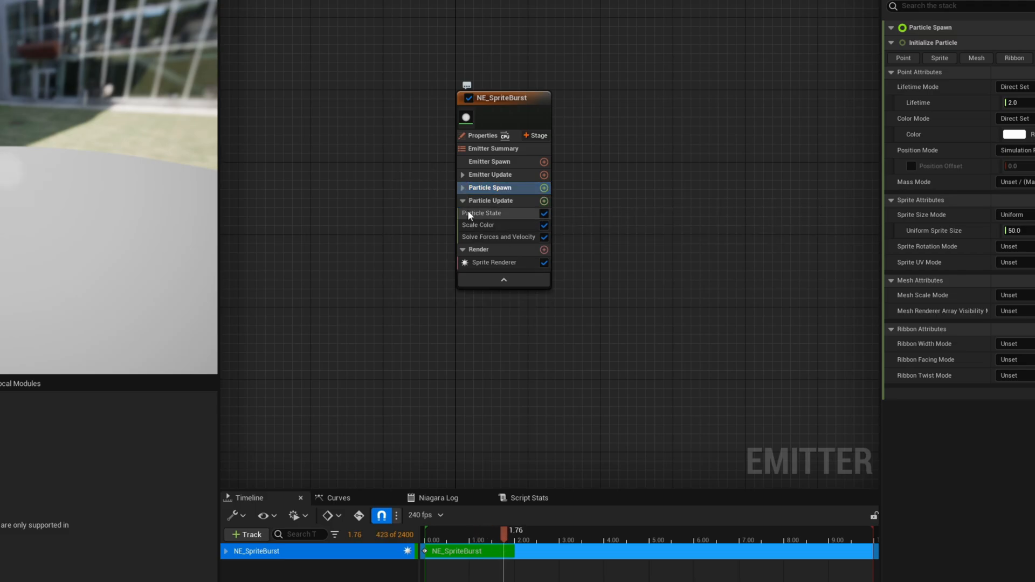
pyautogui.click(490, 200)
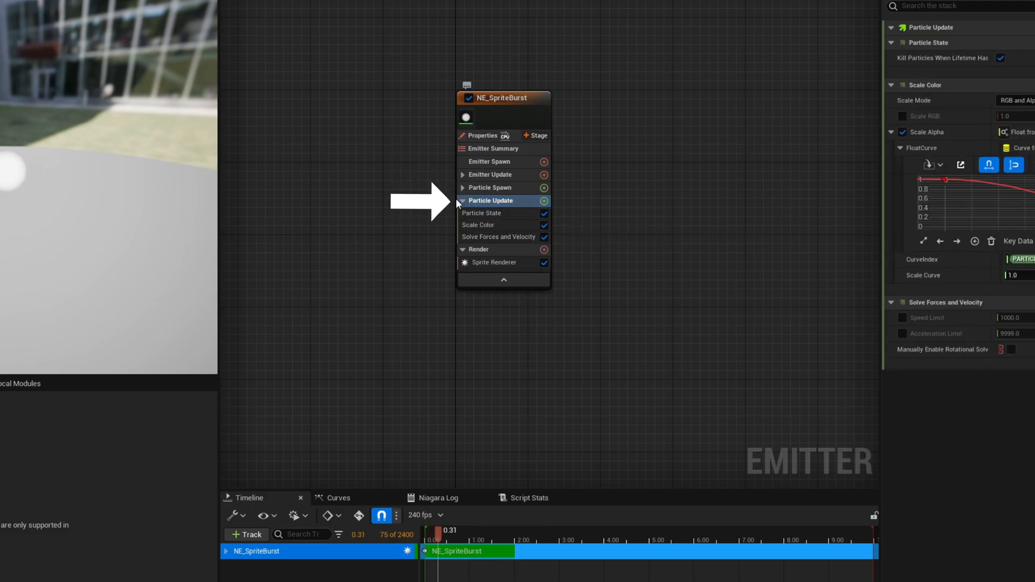
pyautogui.click(459, 199)
pyautogui.click(460, 199)
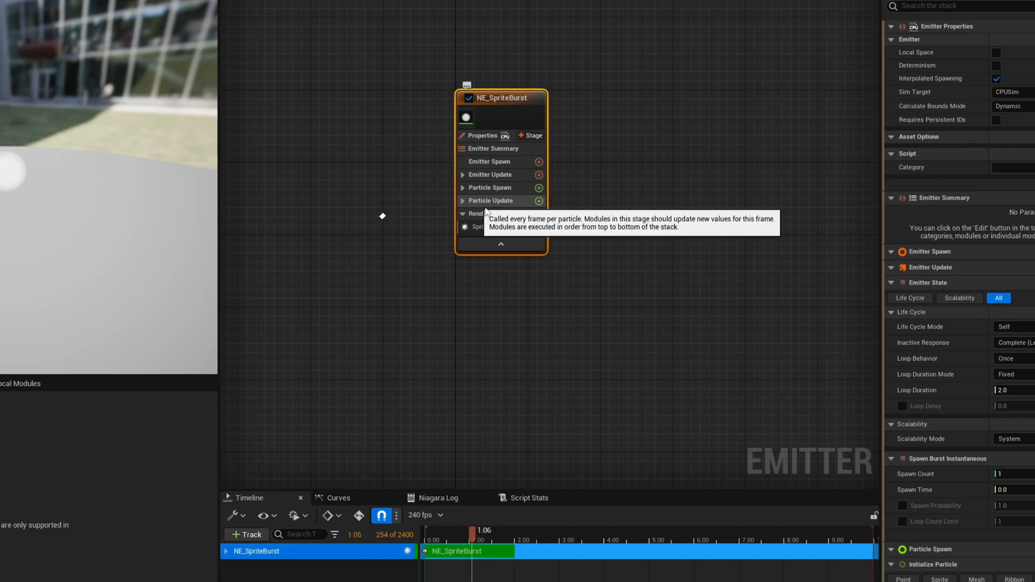
pyautogui.click(497, 227)
pyautogui.click(471, 216)
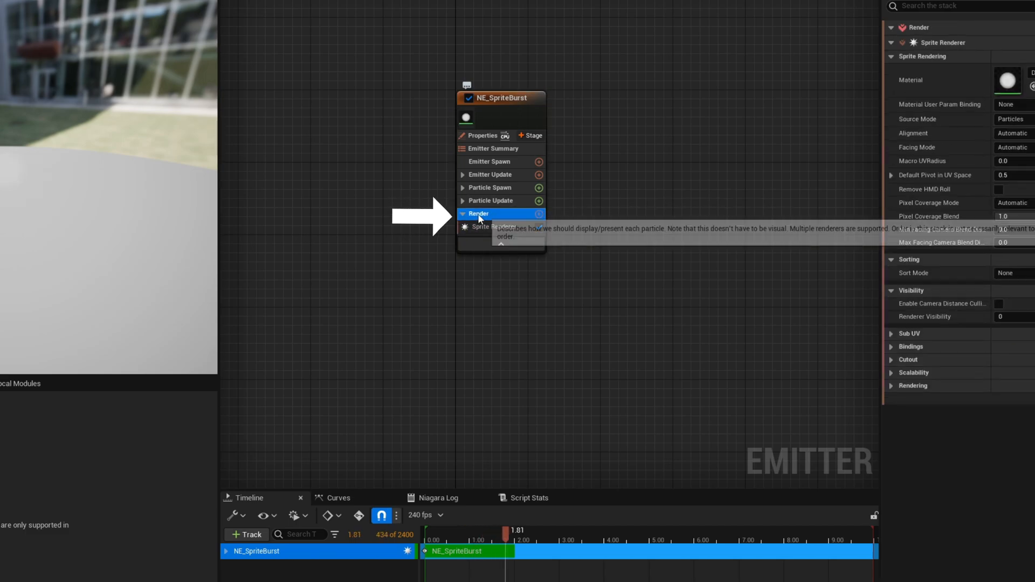
pyautogui.click(463, 214)
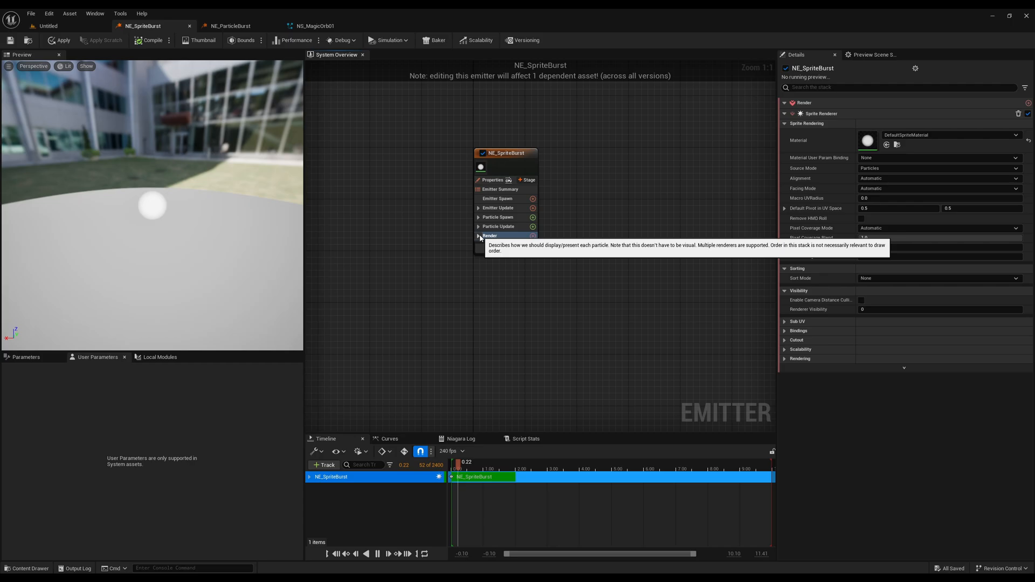
# Expand NE_SpriteBurst's stage groups again and add a Scale Sprite Size module to its Particle Update stage.
pyautogui.click(479, 236)
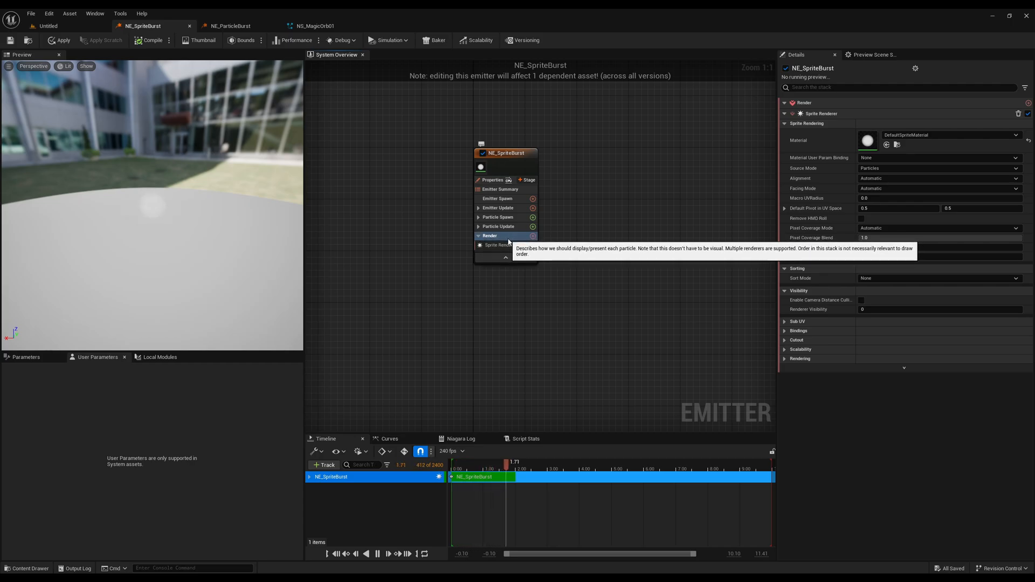
pyautogui.click(485, 226)
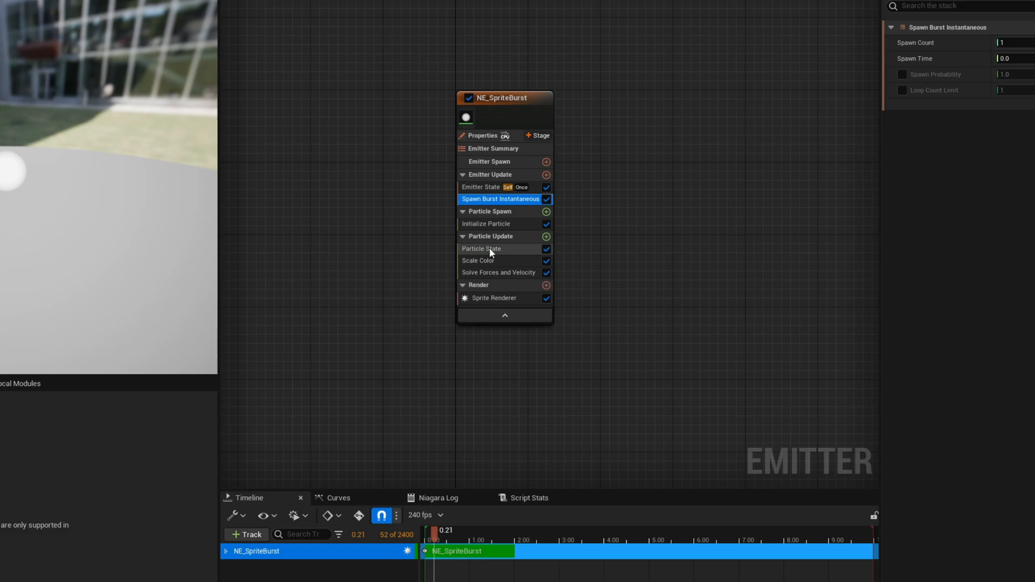
pyautogui.click(505, 252)
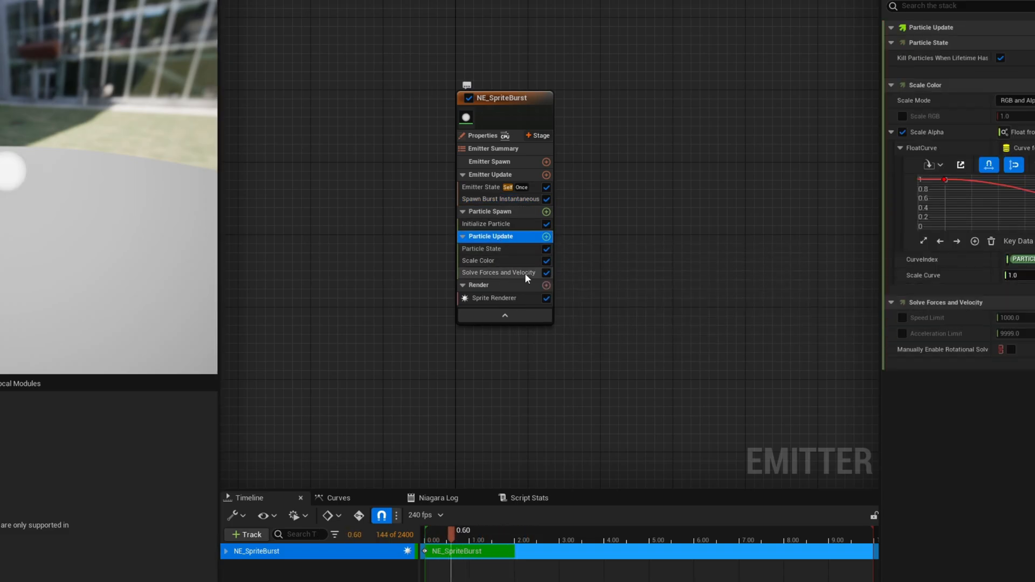
pyautogui.click(546, 236)
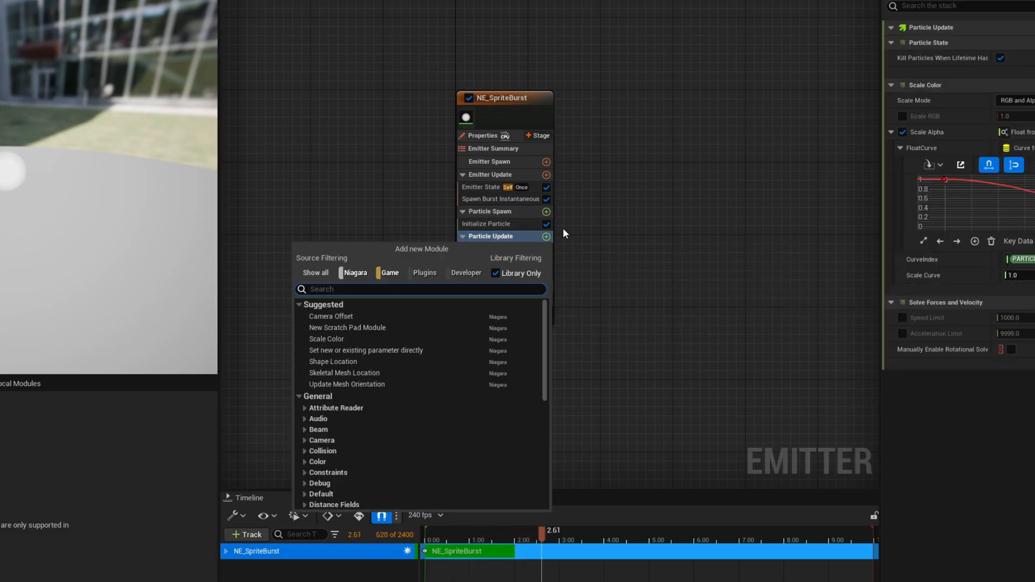
pyautogui.write('size')
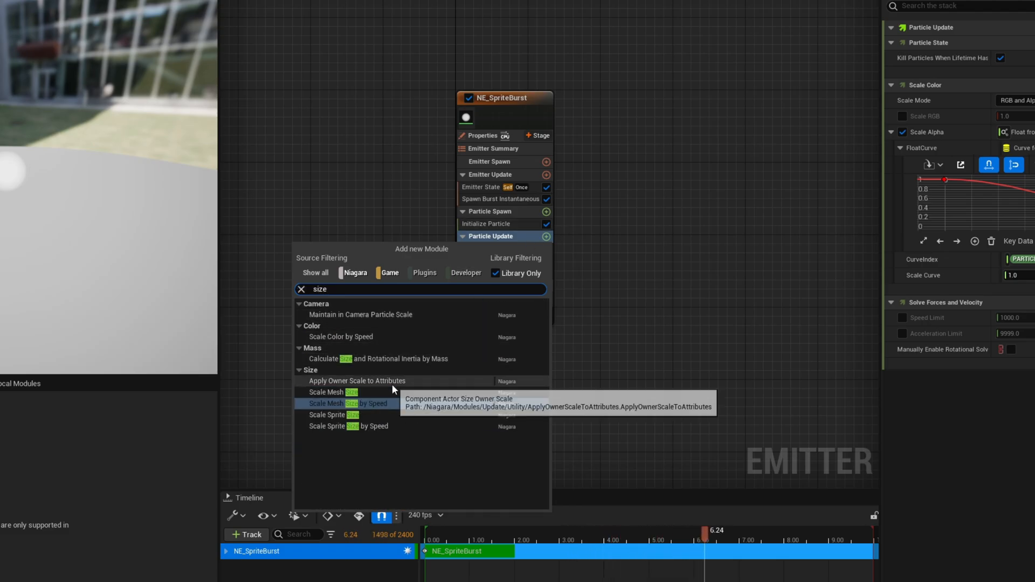
pyautogui.click(371, 414)
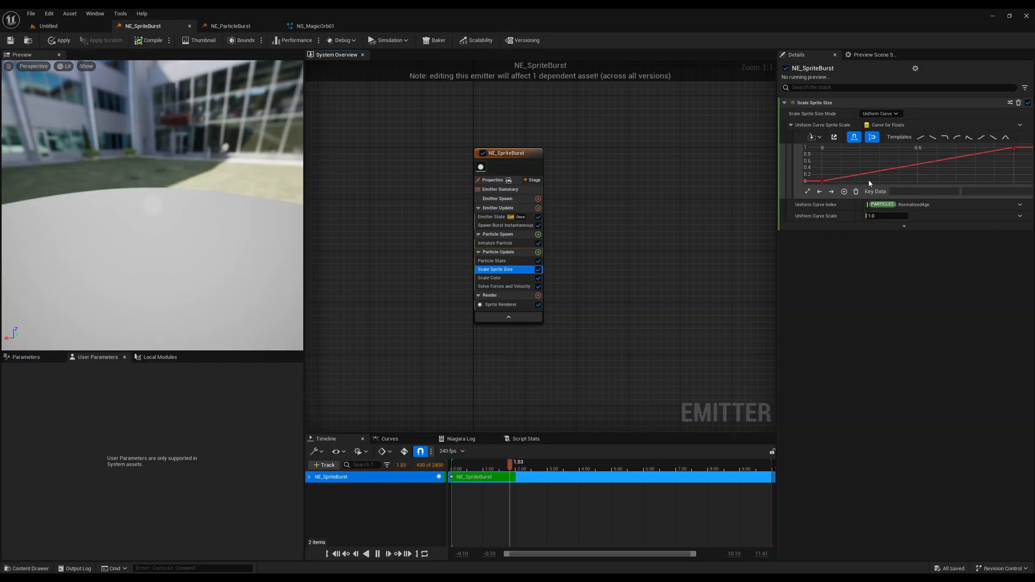
# Enlarge the Uniform Curve Sprite Scale graph and set both of its keys to Auto interpolation.
pyautogui.moveTo(818, 197); pyautogui.dragTo(811, 276)
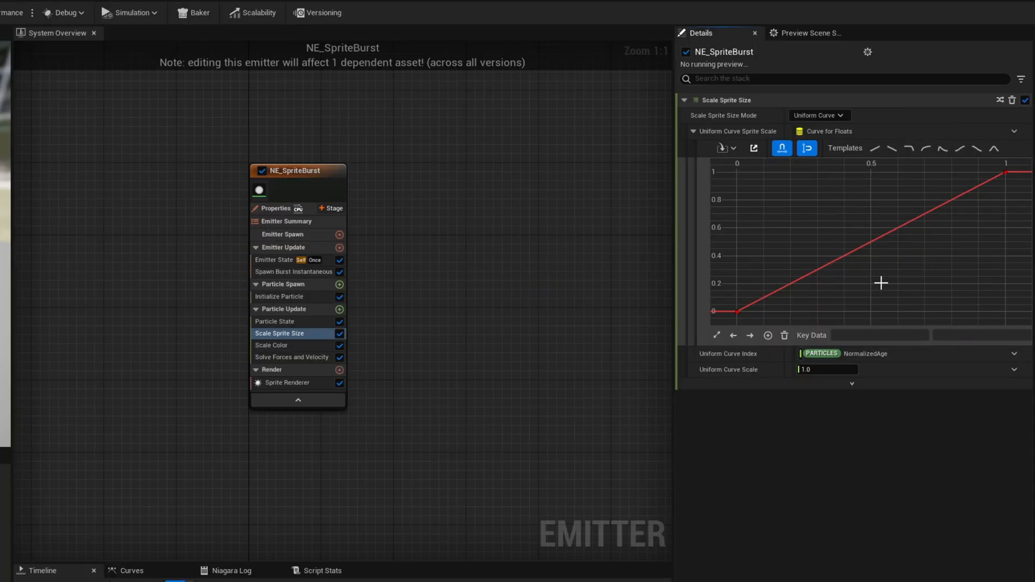
pyautogui.moveTo(714, 169); pyautogui.dragTo(717, 171)
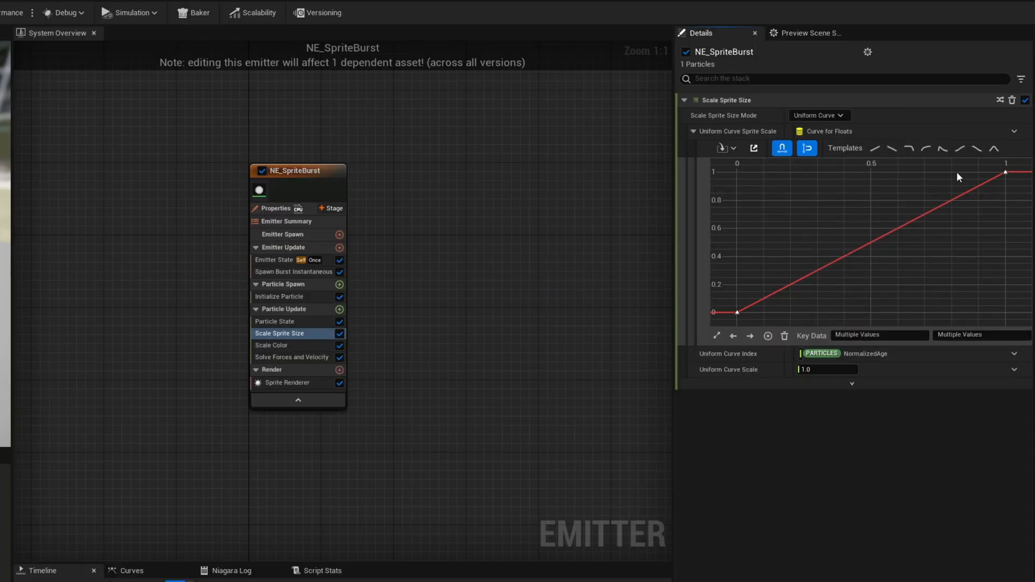
pyautogui.rightClick(1006, 171)
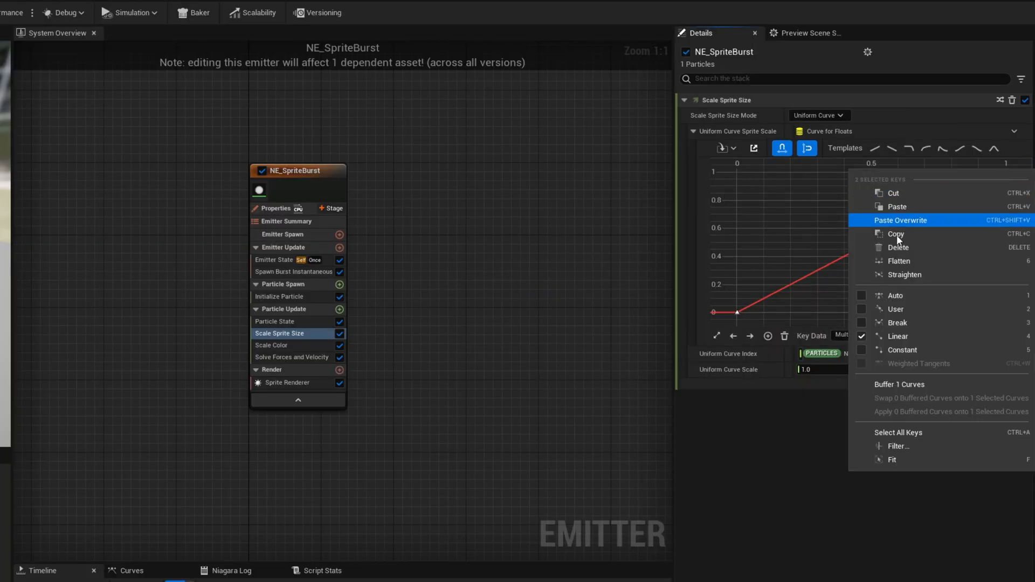
pyautogui.click(868, 295)
pyautogui.click(775, 232)
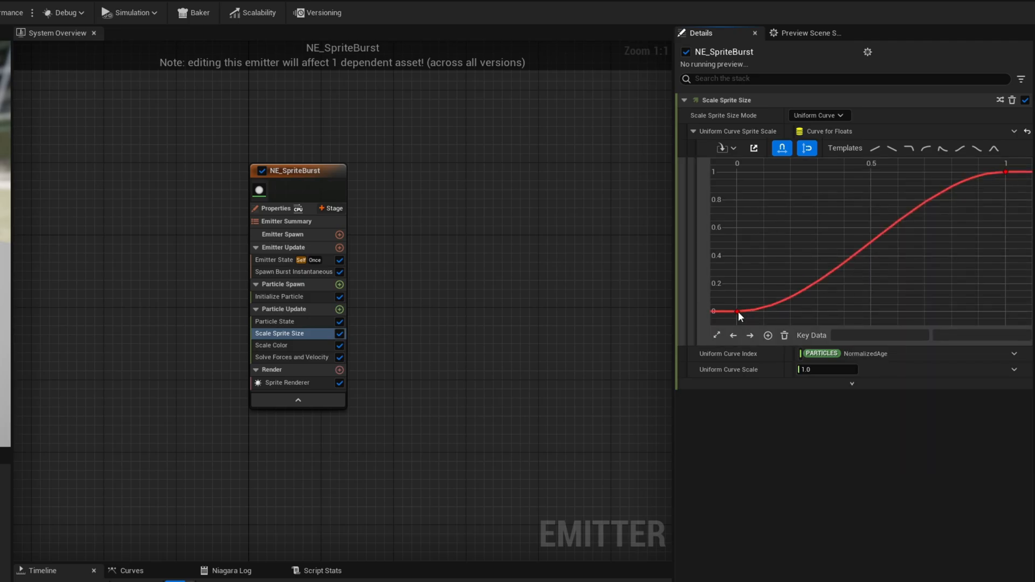
# Tilt the tangent of the sprite scale curve's first key upward, save NE_SpriteBurst and view the NS_MagicOrb01 system.
pyautogui.moveTo(772, 311); pyautogui.dragTo(781, 287)
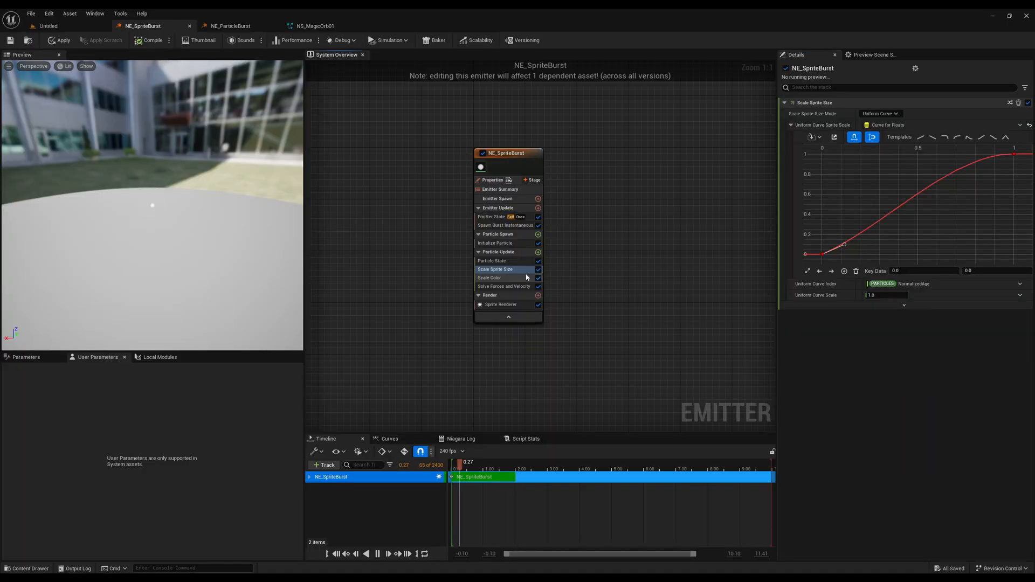
pyautogui.click(12, 43)
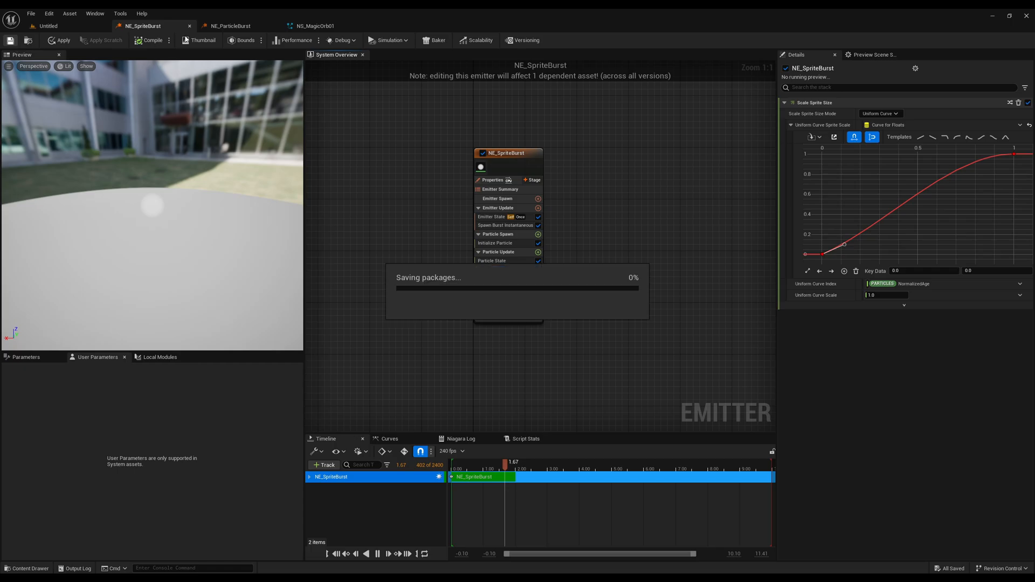
pyautogui.click(316, 25)
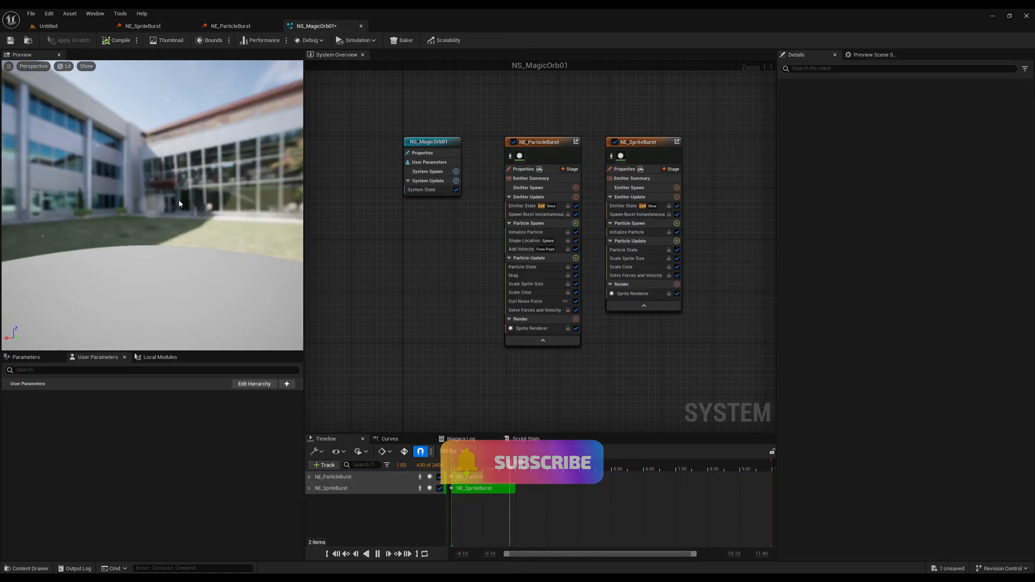
# Disable the Shape Location module in the NE_ParticleBurst emitter asset to compare the particle burst, and re-enable it.
pyautogui.click(231, 26)
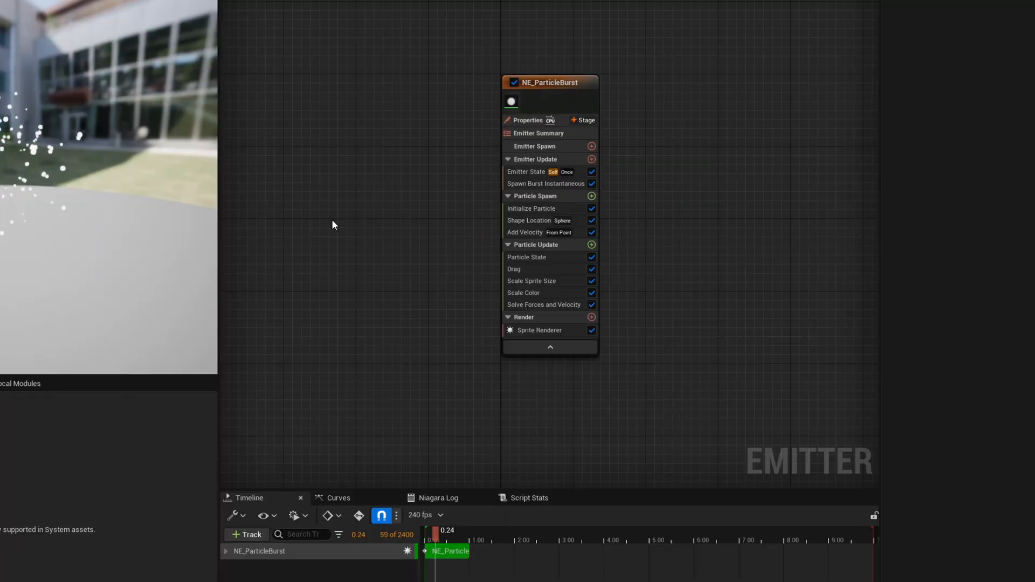
pyautogui.click(519, 249)
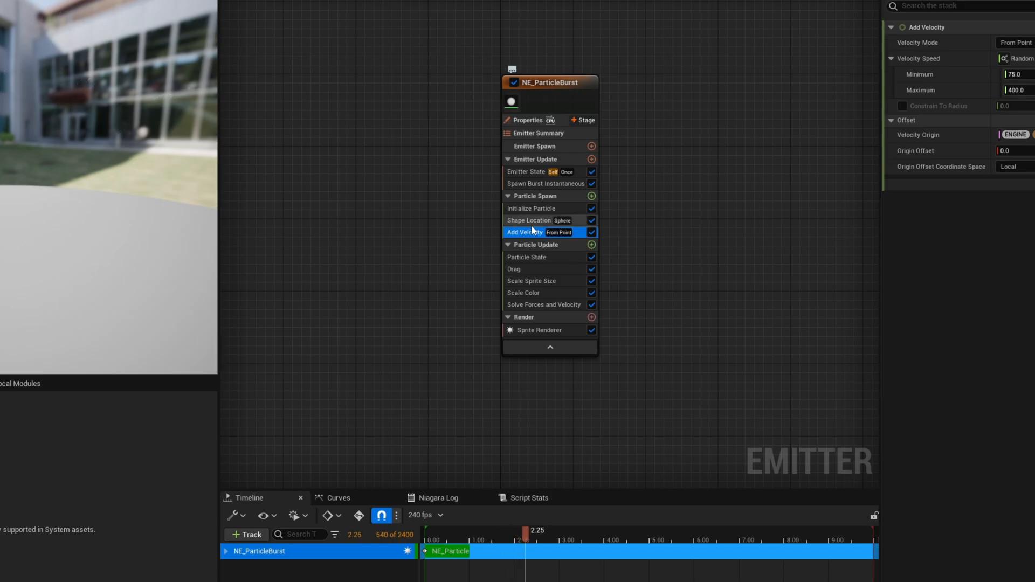
pyautogui.click(522, 221)
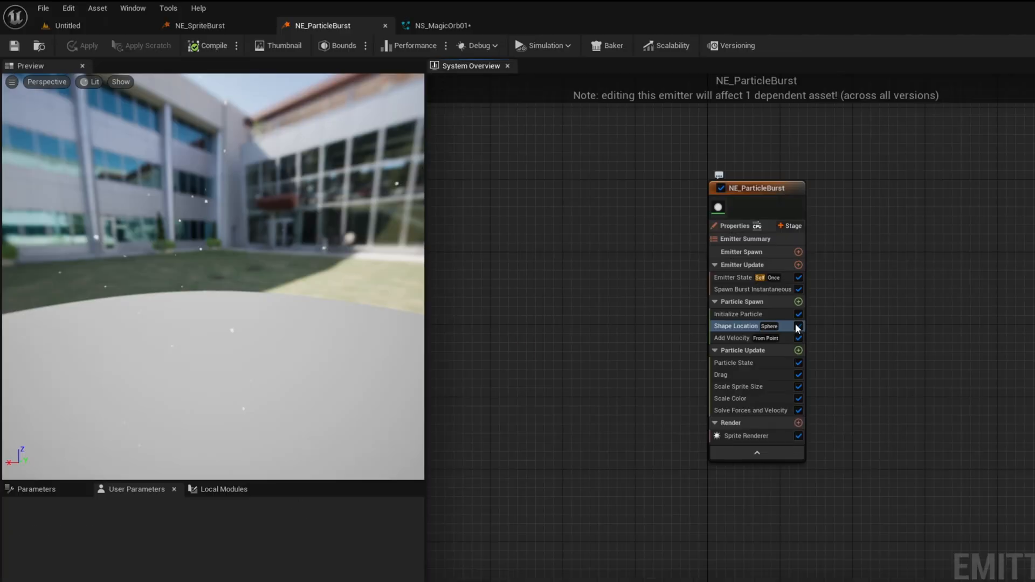
pyautogui.click(589, 219)
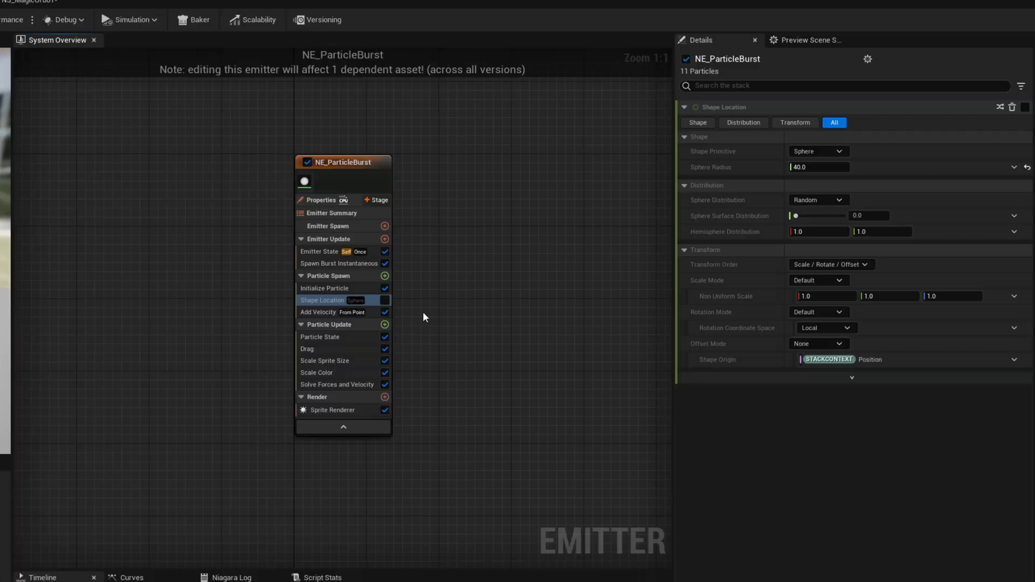
pyautogui.click(384, 299)
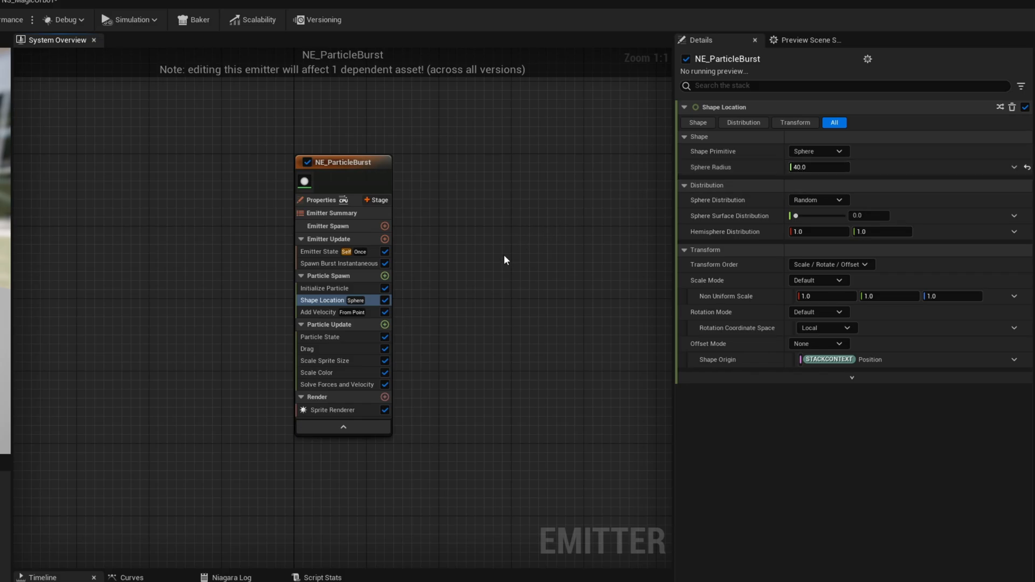
# Review the Velocity Mode options of NE_ParticleBurst's Add Velocity module, keeping From Point.
pyautogui.click(320, 311)
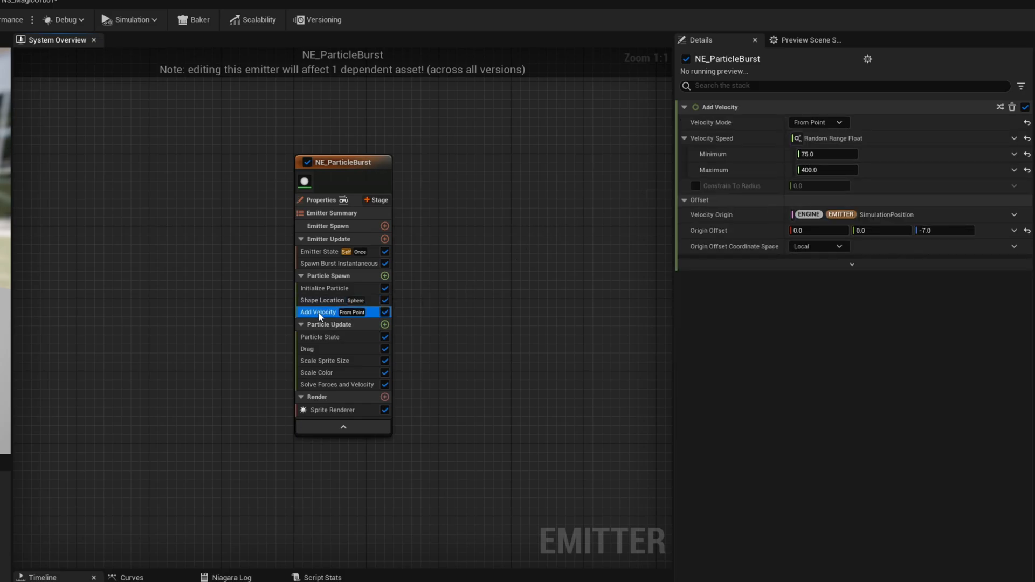
pyautogui.click(838, 123)
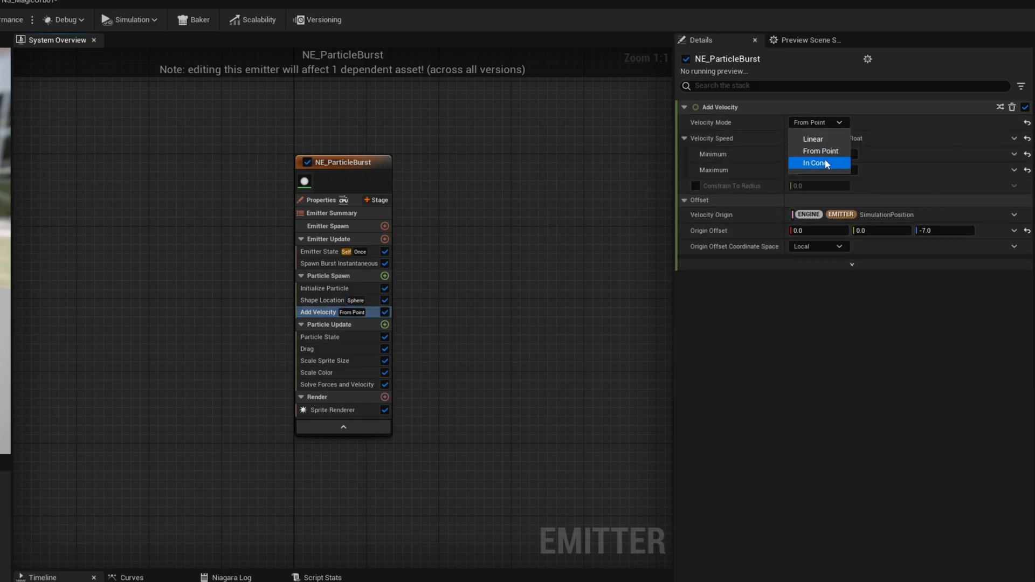
pyautogui.click(787, 283)
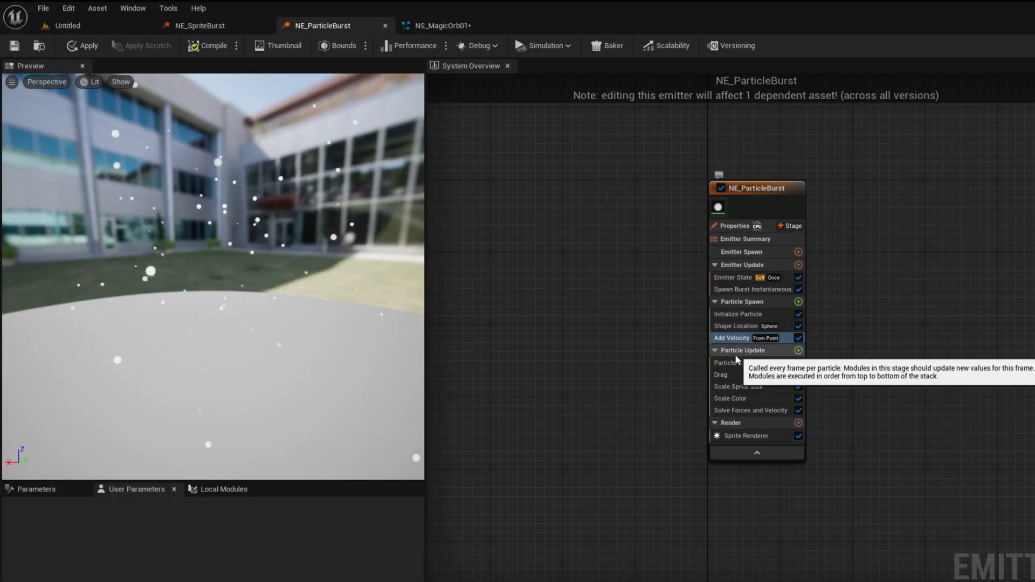
# Turn off NE_ParticleBurst's Drag module to compare the particle motion in the preview, and turn it back on.
pyautogui.click(755, 374)
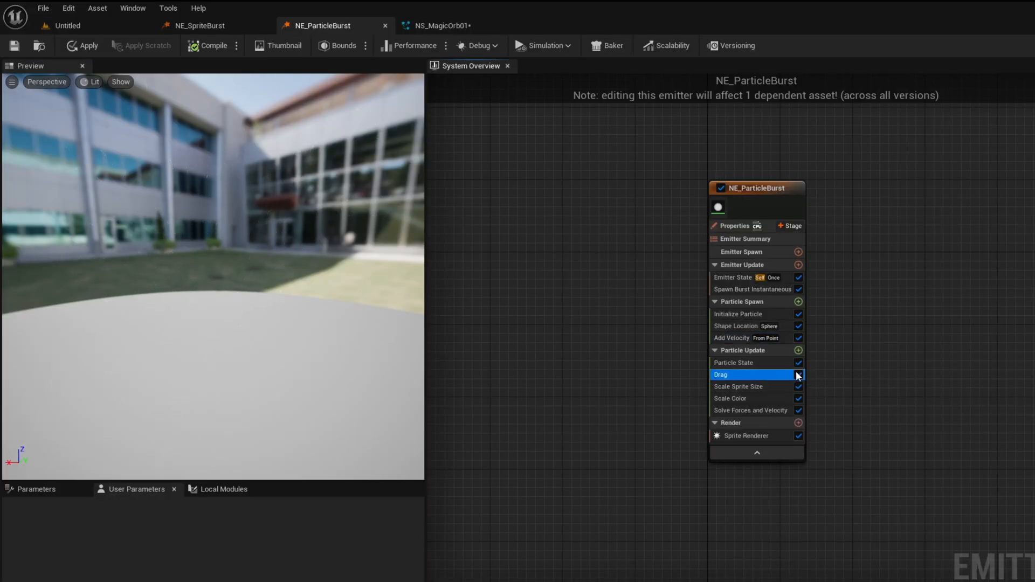
pyautogui.click(798, 375)
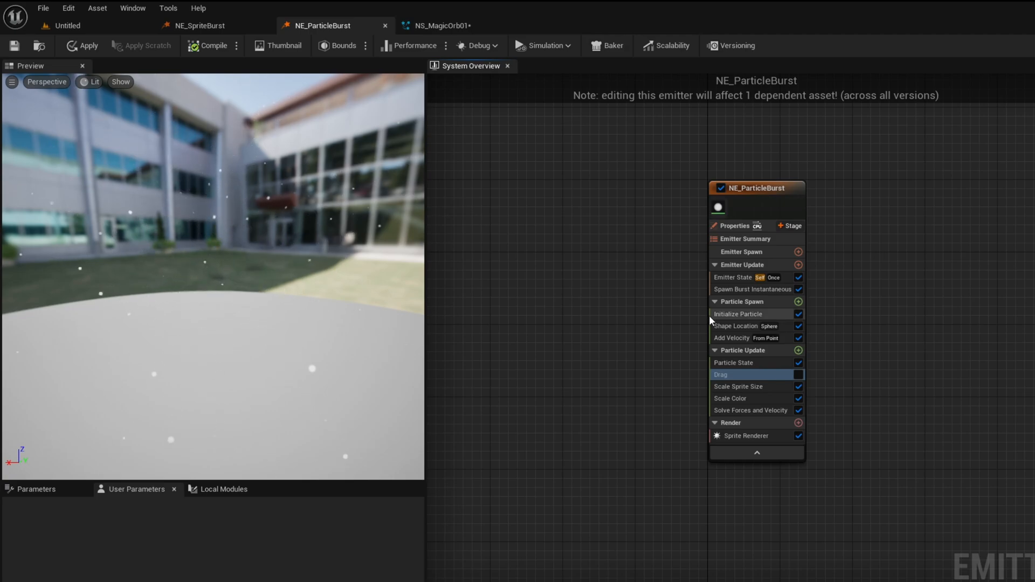
pyautogui.click(798, 374)
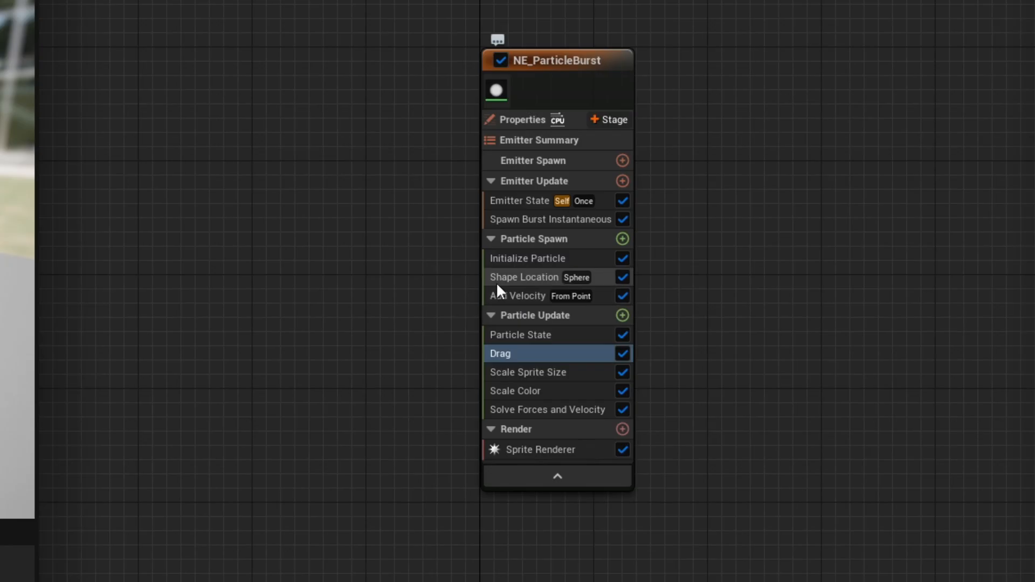
# Disable Solve Forces and Velocity in NE_ParticleBurst, inspect the Drag module's dependency issue and apply the fix that re-enables the module.
pyautogui.click(623, 409)
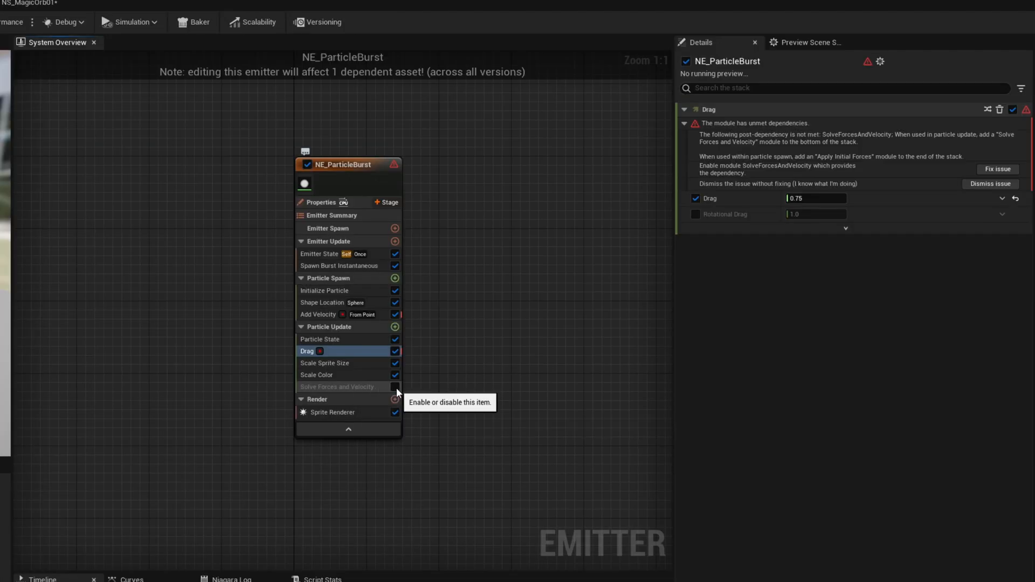
pyautogui.click(771, 411)
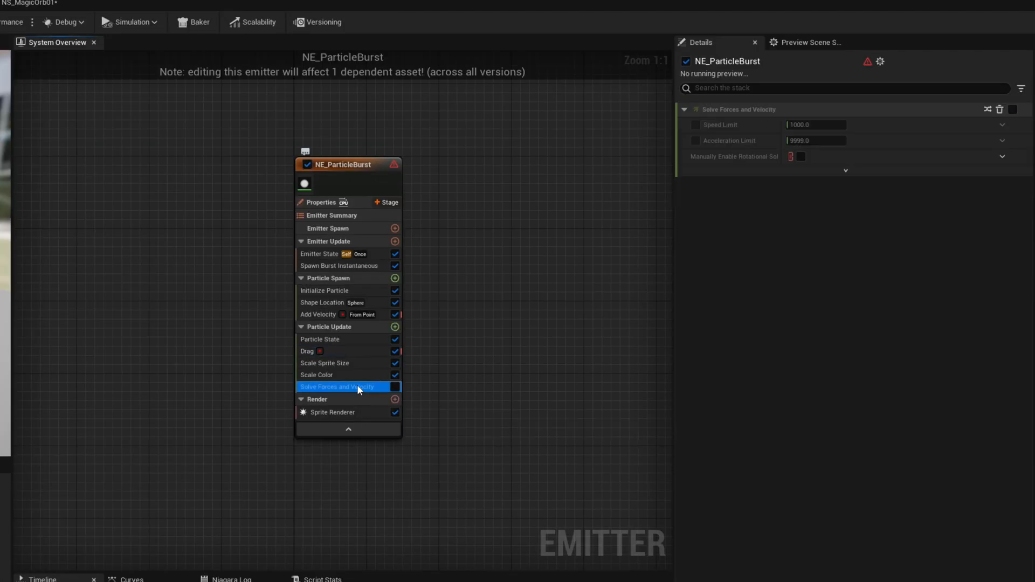
pyautogui.click(339, 351)
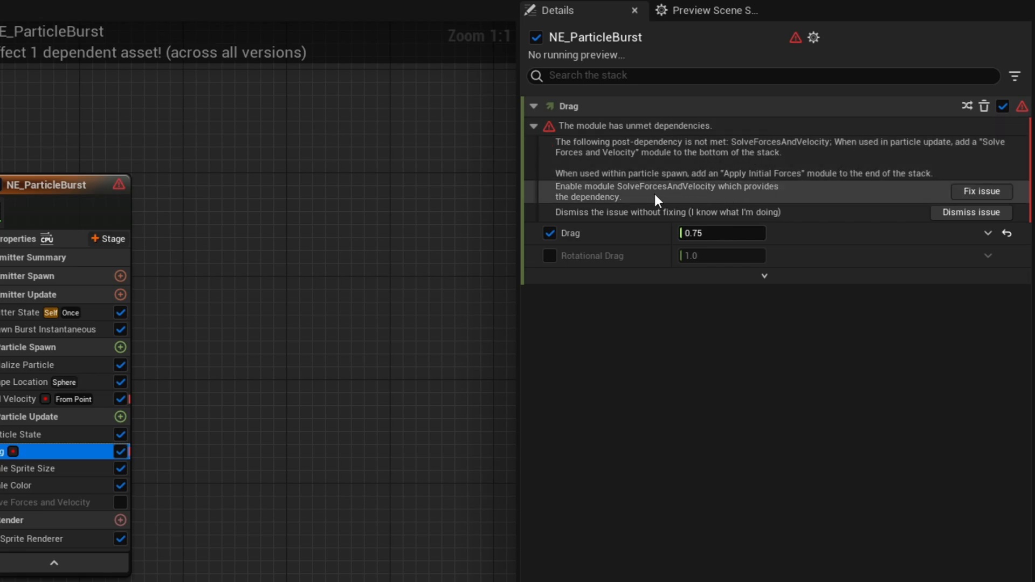
pyautogui.click(970, 192)
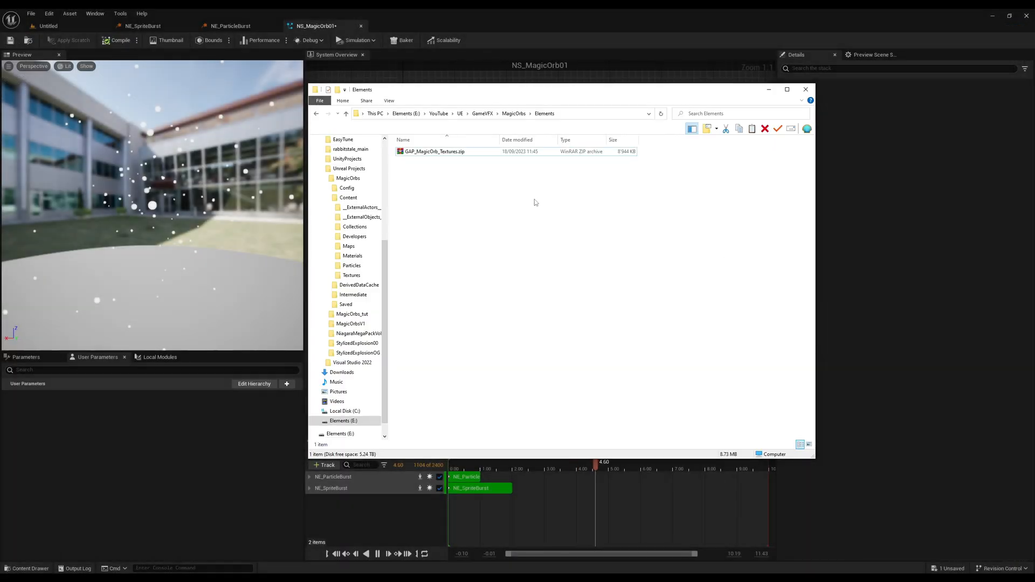
# In the file explorer's Elements folder, extract GAP_MagicOrb_Textures.zip to its own folder and open that folder.
pyautogui.click(431, 155)
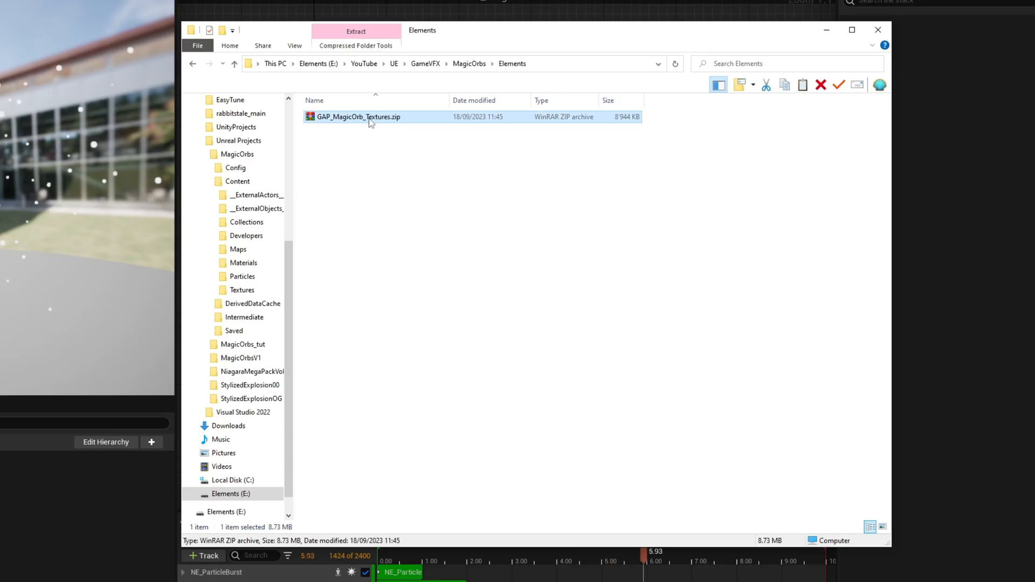
pyautogui.rightClick(373, 122)
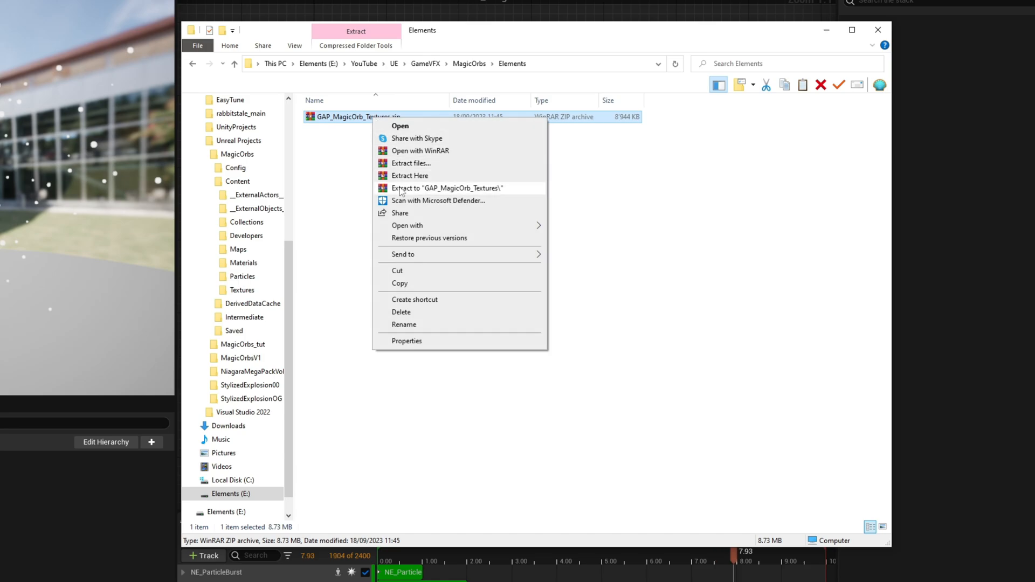
pyautogui.click(388, 184)
pyautogui.doubleClick(357, 117)
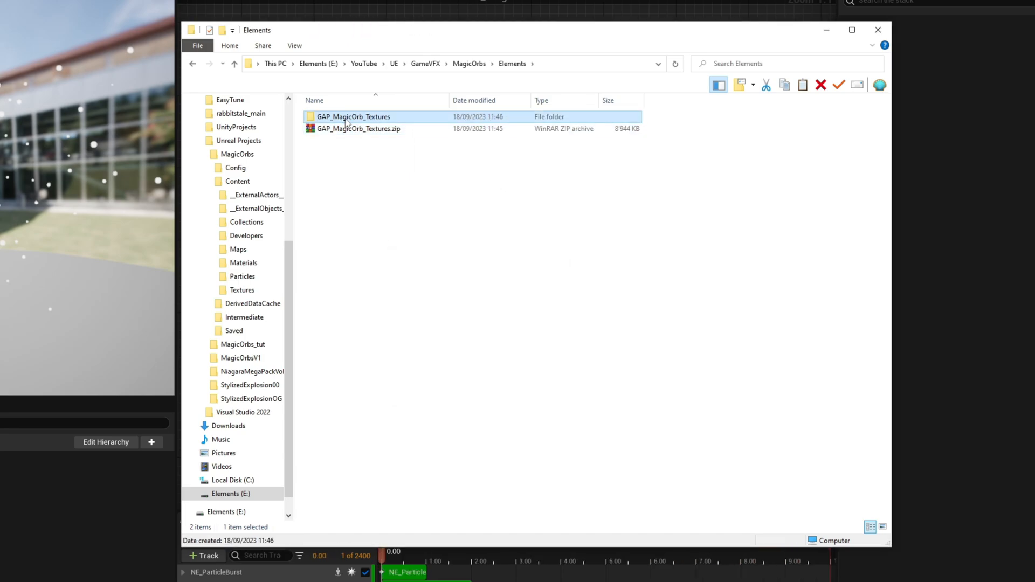
# Select and copy all four texture images in GAP_MagicOrb_Textures: Circle01, Flare00, Flare02 and RealisticSmoke02_6x6.
pyautogui.click(462, 124)
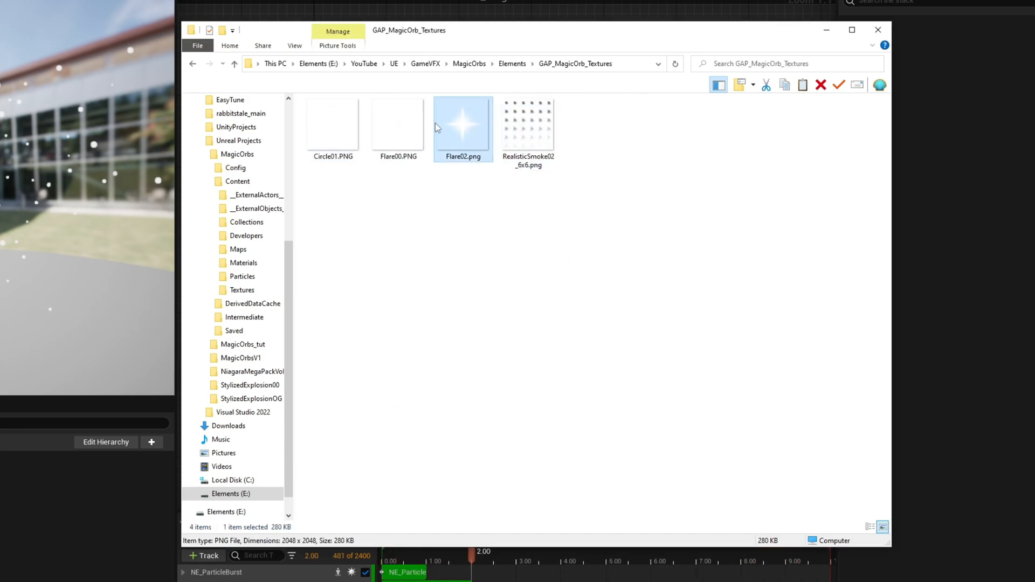
pyautogui.click(321, 124)
pyautogui.moveTo(569, 212); pyautogui.dragTo(340, 131)
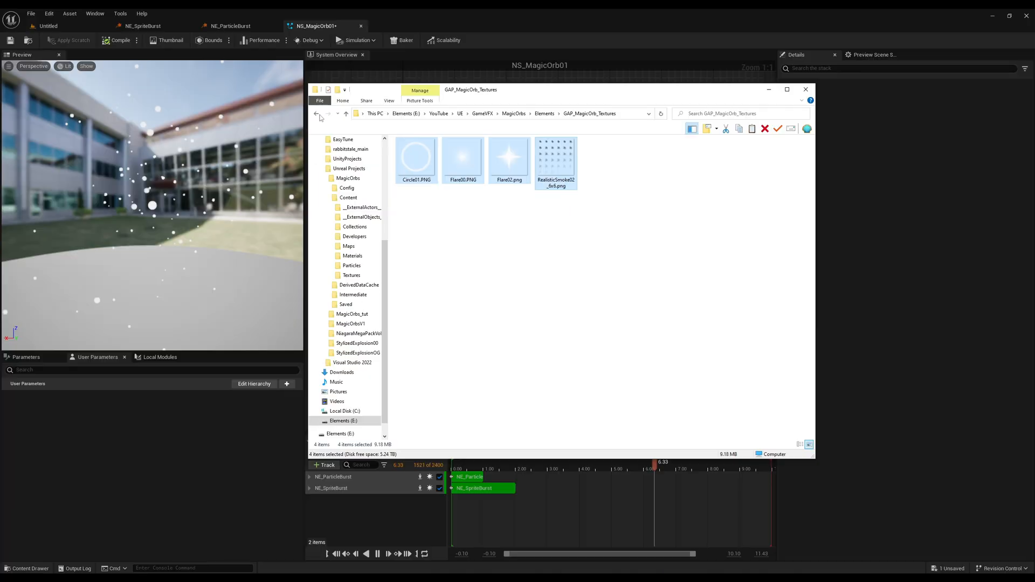
# Back in the Unreal level editor, create a new folder named Textures in the project's Content folder.
pyautogui.click(53, 30)
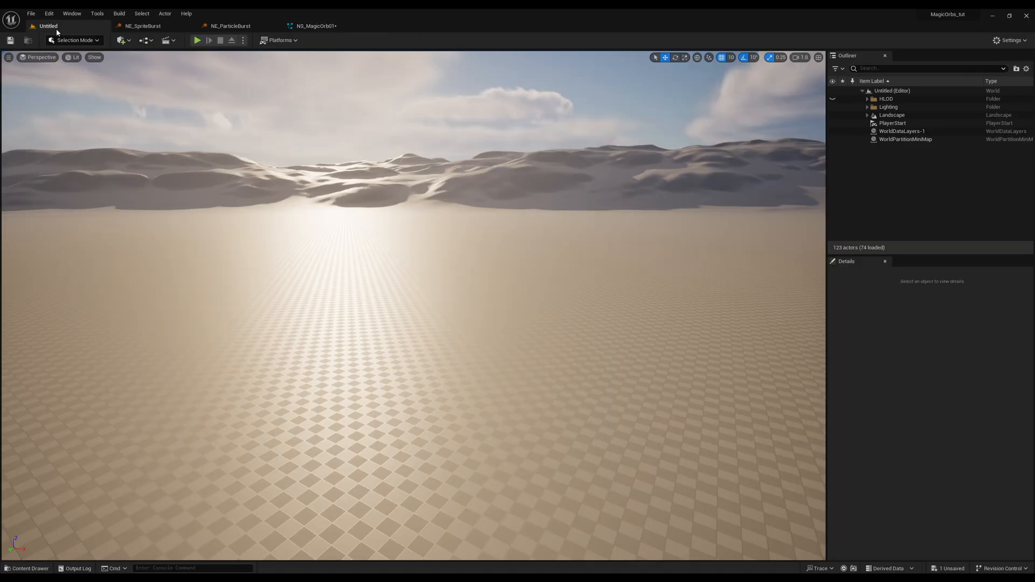
pyautogui.click(25, 564)
pyautogui.click(34, 424)
pyautogui.click(23, 380)
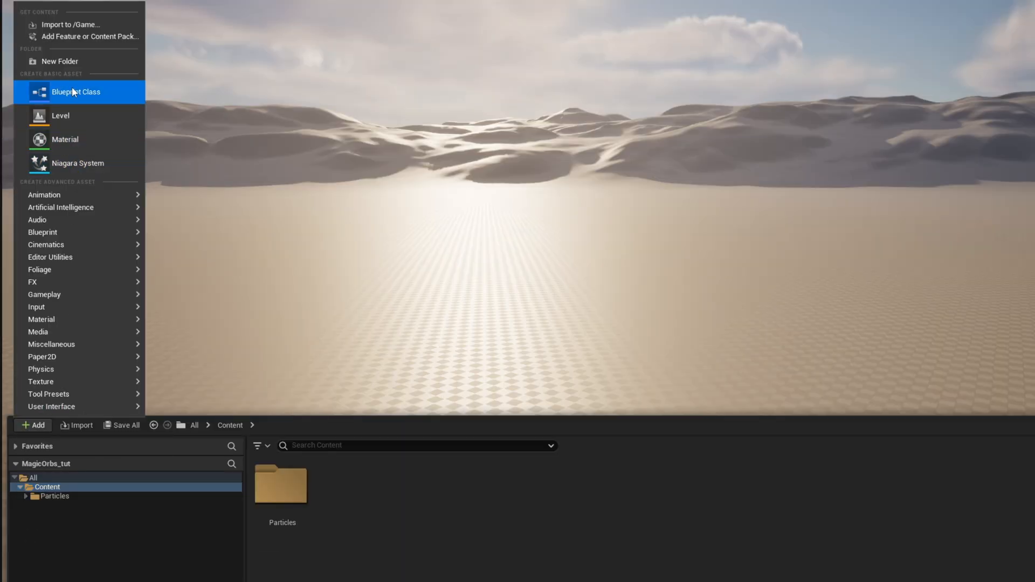
pyautogui.click(60, 61)
pyautogui.write('Textures')
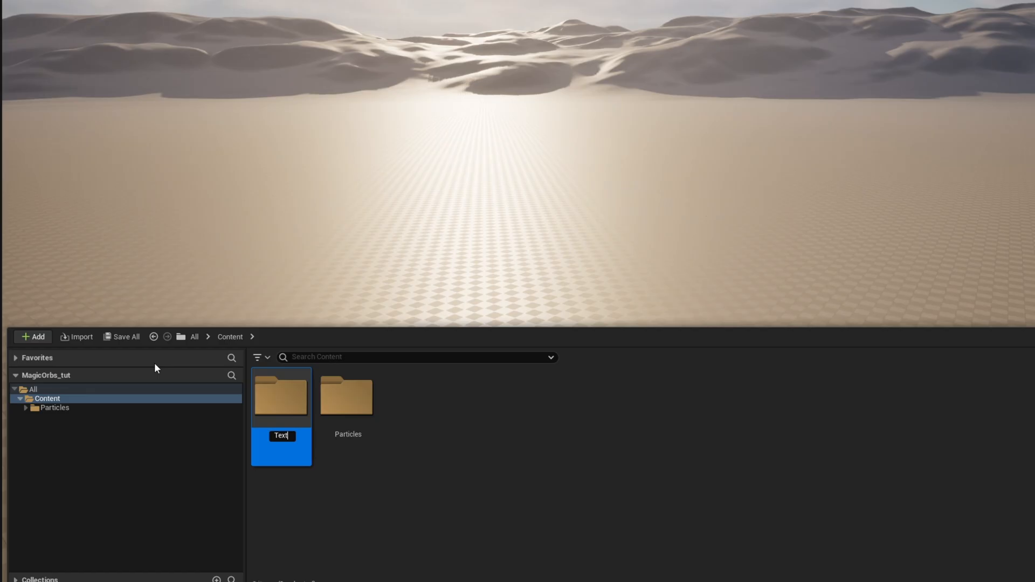
pyautogui.press('Return')
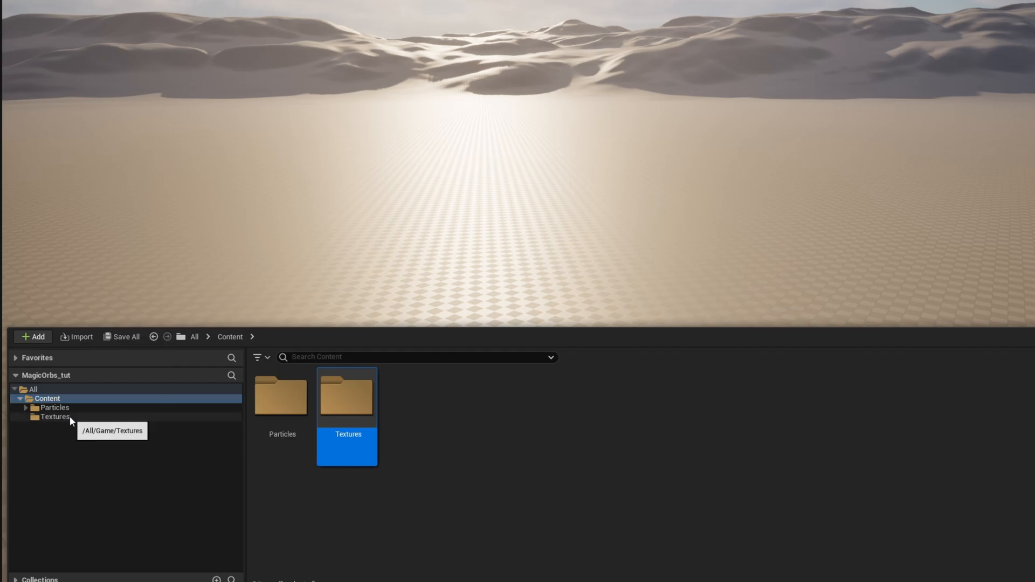
# Show the project's Textures folder in the file explorer and paste the four copied texture images into it.
pyautogui.click(69, 417)
pyautogui.rightClick(69, 417)
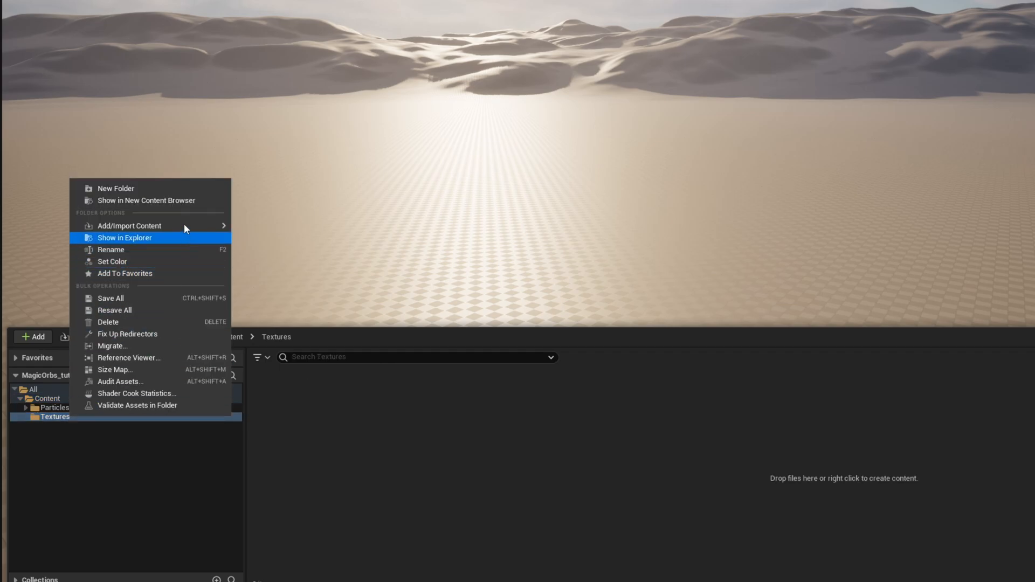
pyautogui.click(161, 239)
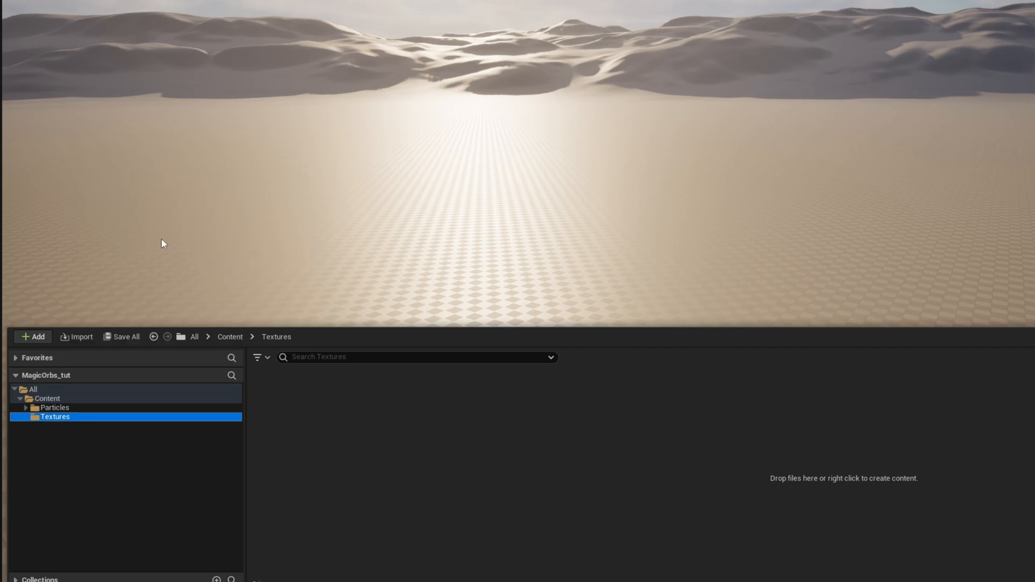
pyautogui.hotkey('ctrl', 'v')
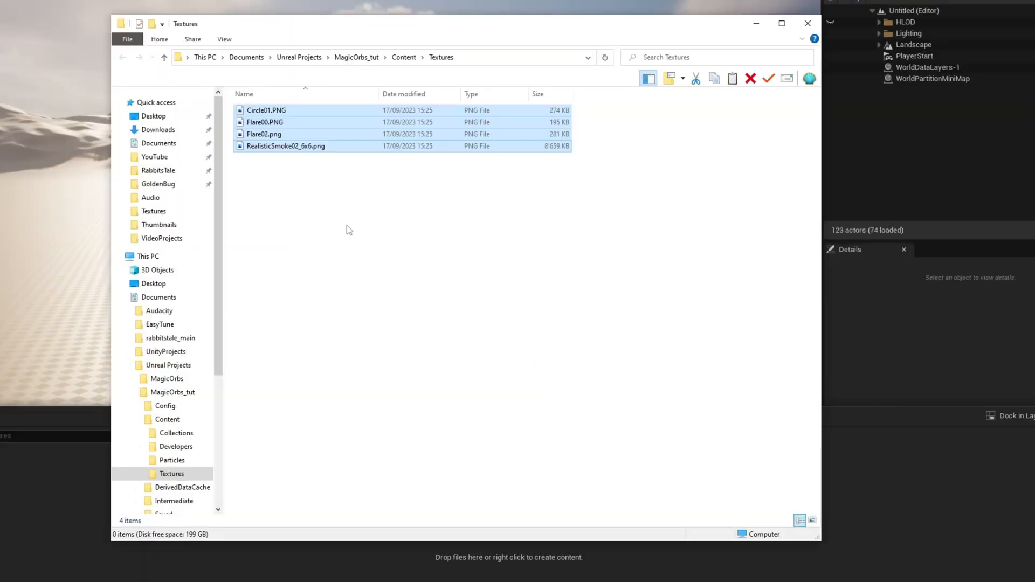
pyautogui.click(347, 226)
# Return to the Unreal editor, import the four detected source files and show them in the Textures folder.
pyautogui.click(679, 516)
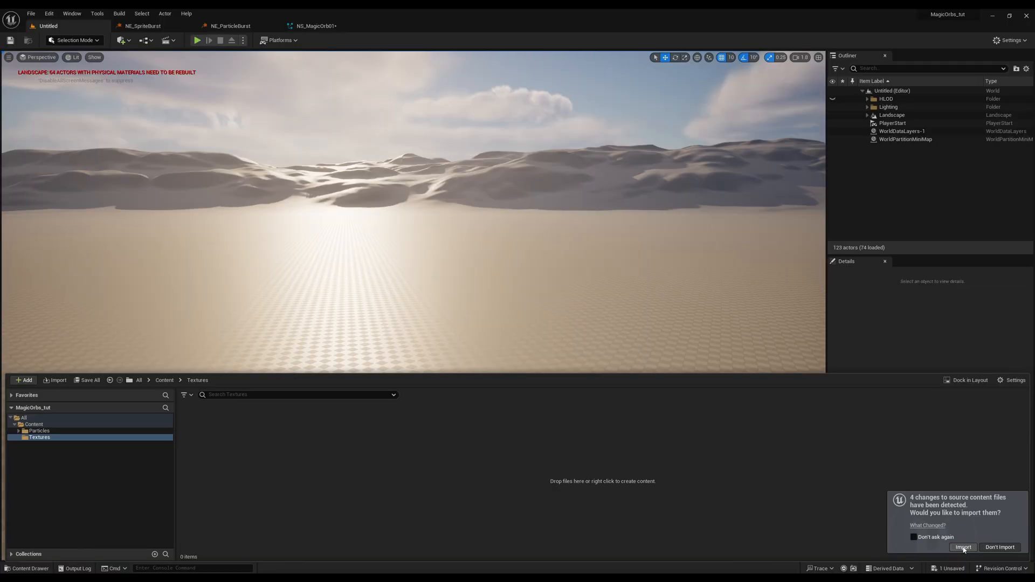
pyautogui.click(934, 533)
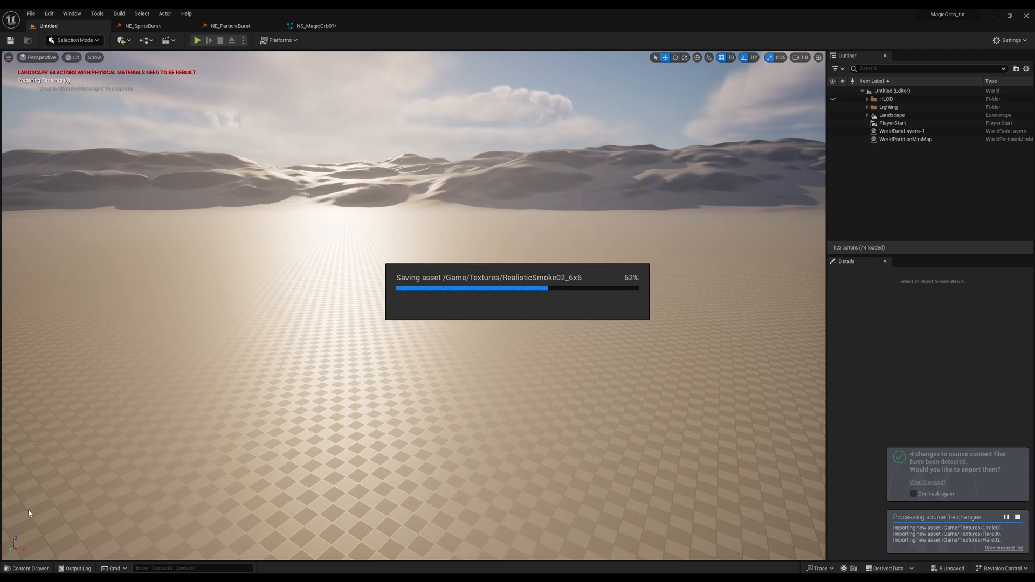
pyautogui.click(27, 568)
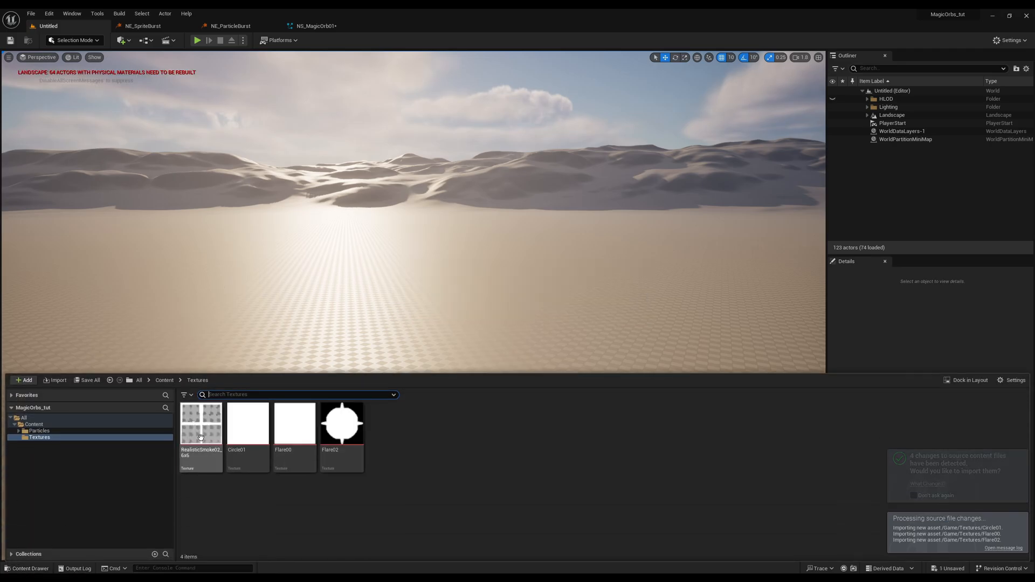
pyautogui.click(343, 426)
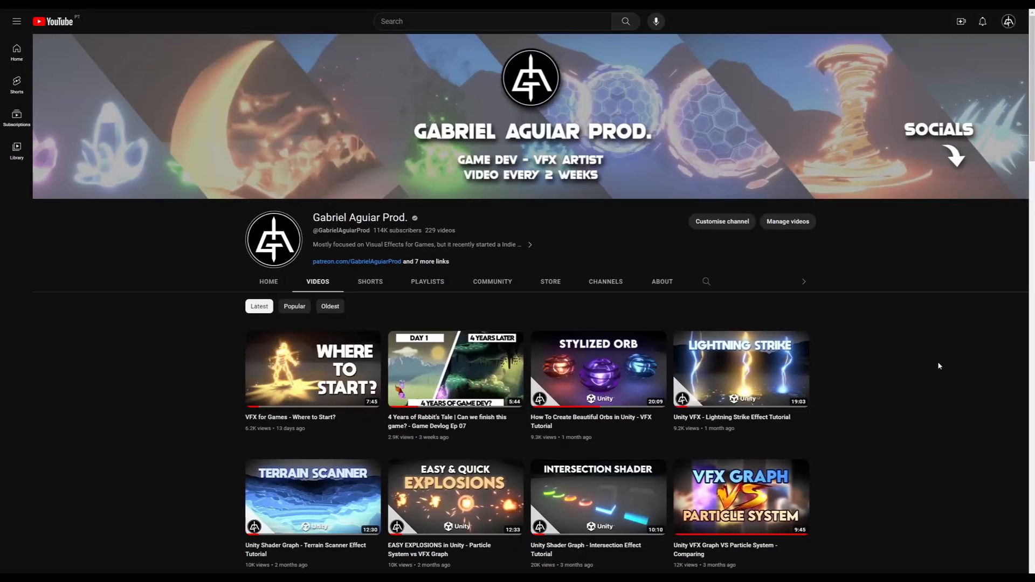
pyautogui.scroll(-5, 952, 371)
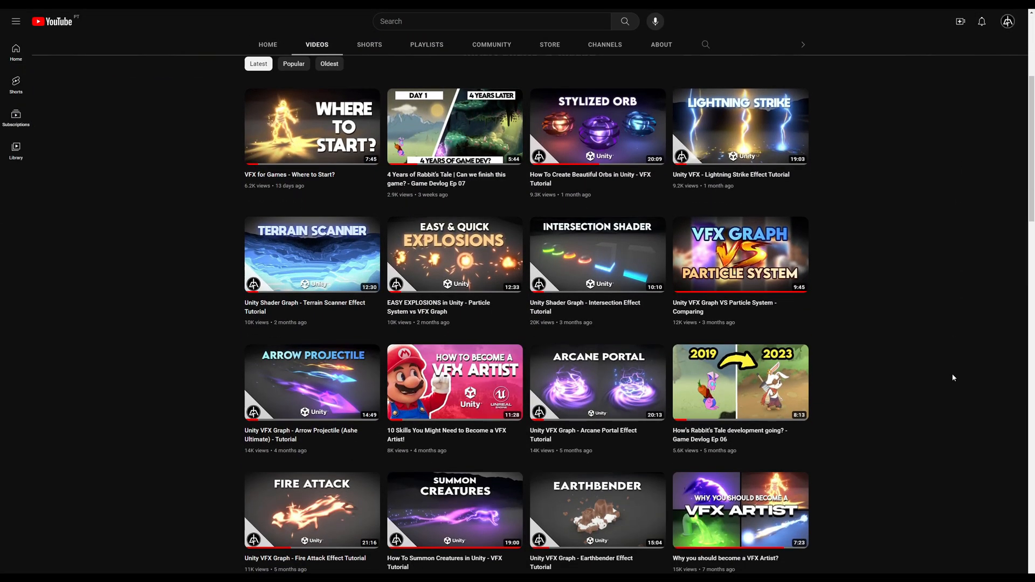
pyautogui.scroll(-10, 952, 373)
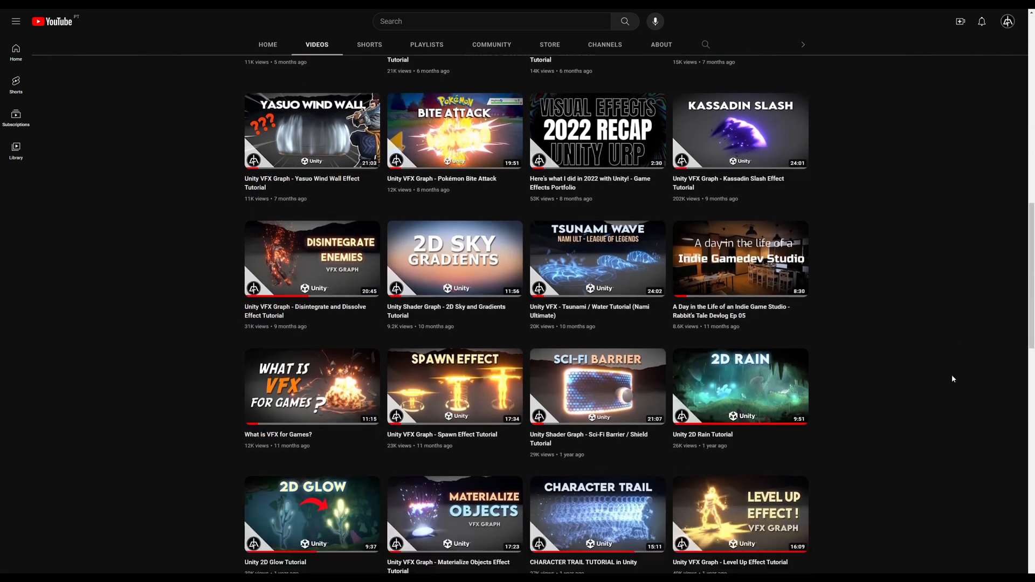
pyautogui.scroll(-9, 952, 376)
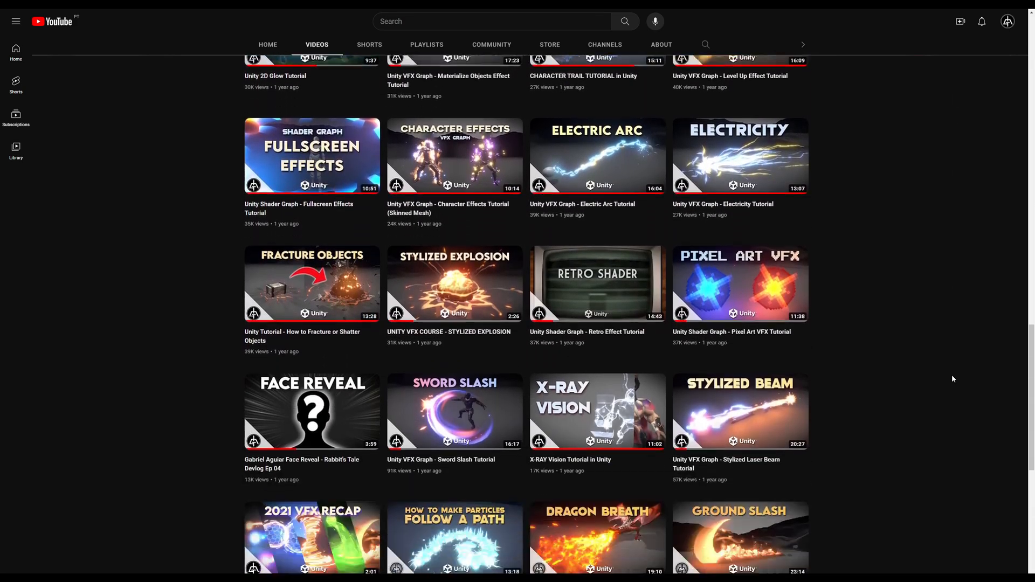
pyautogui.scroll(-5, 952, 379)
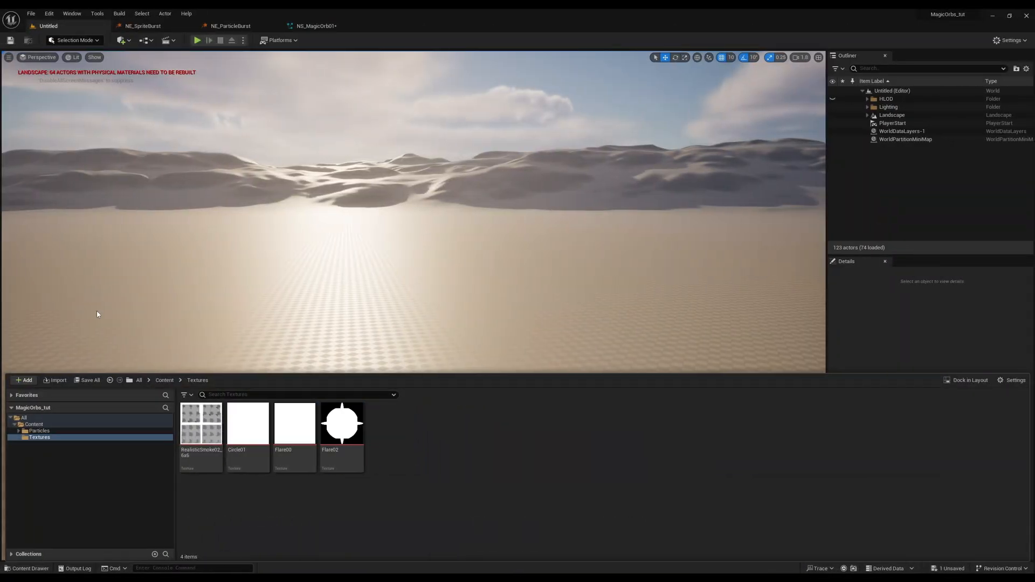
# Rename the NE_ParticleBurst emitter in the NS_MagicOrb01 system as Particles Floating.
pyautogui.click(310, 26)
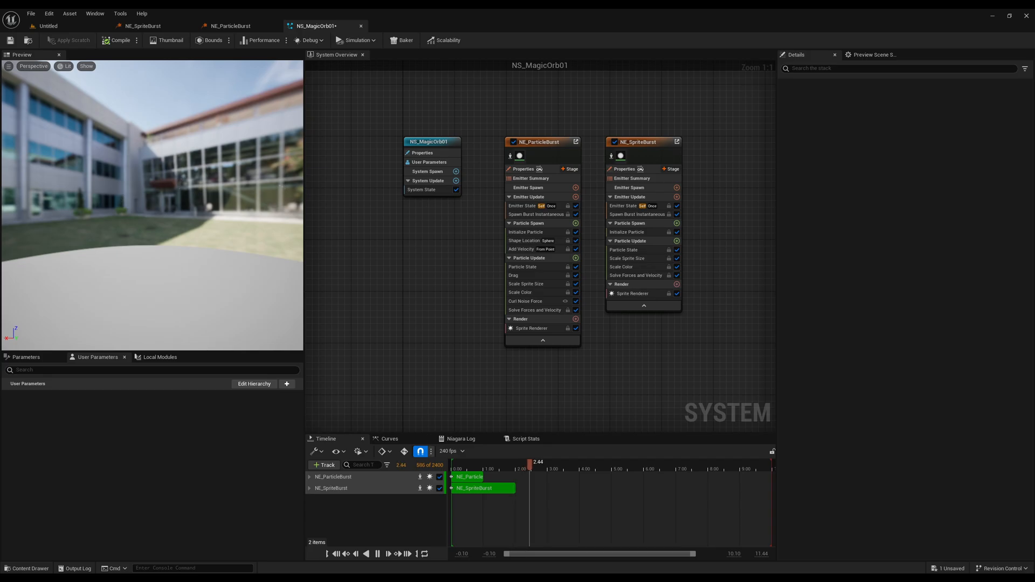
pyautogui.click(541, 142)
pyautogui.click(541, 142)
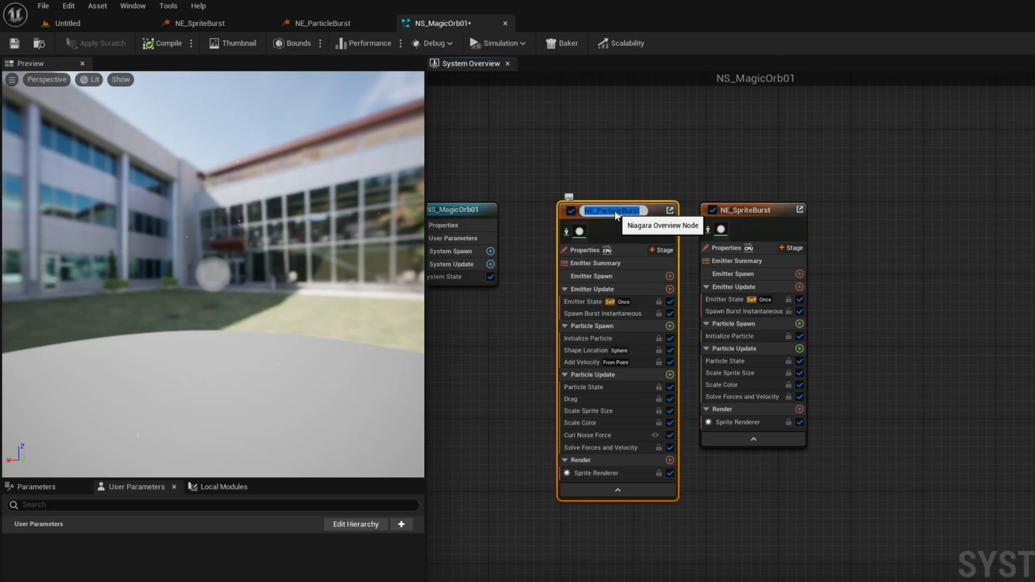
pyautogui.write('Particles')
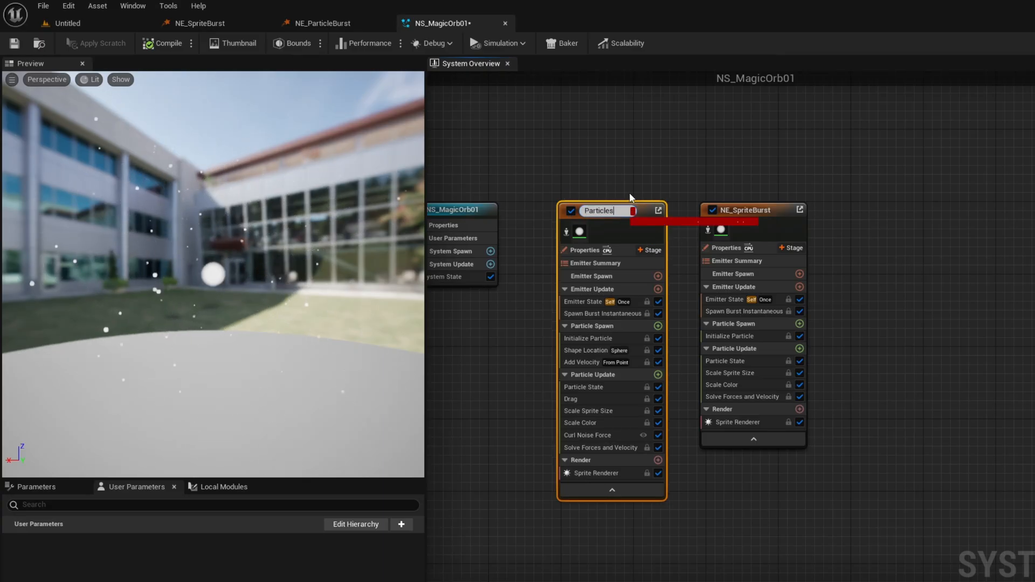
pyautogui.write(' Floating')
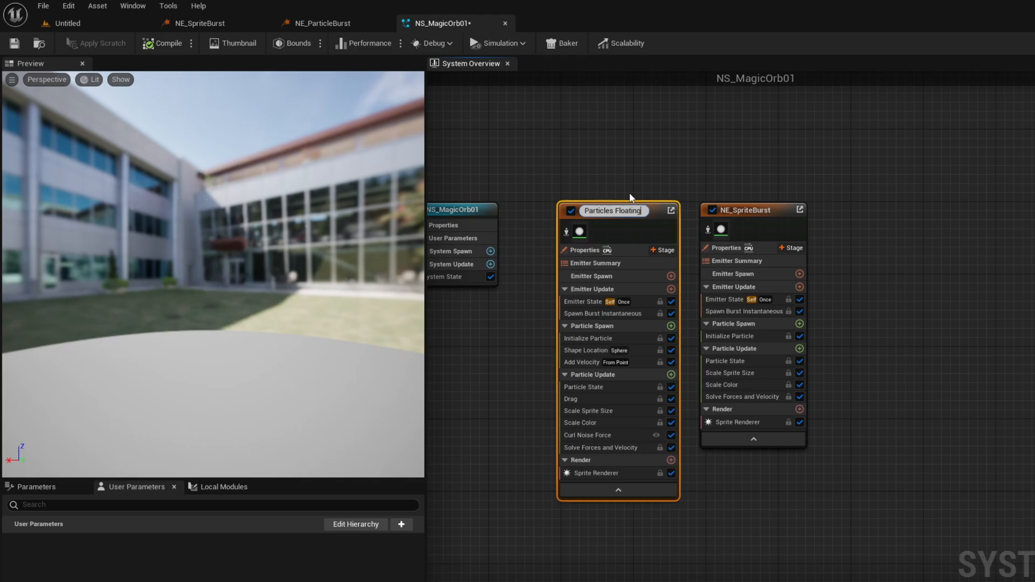
pyautogui.press('Return')
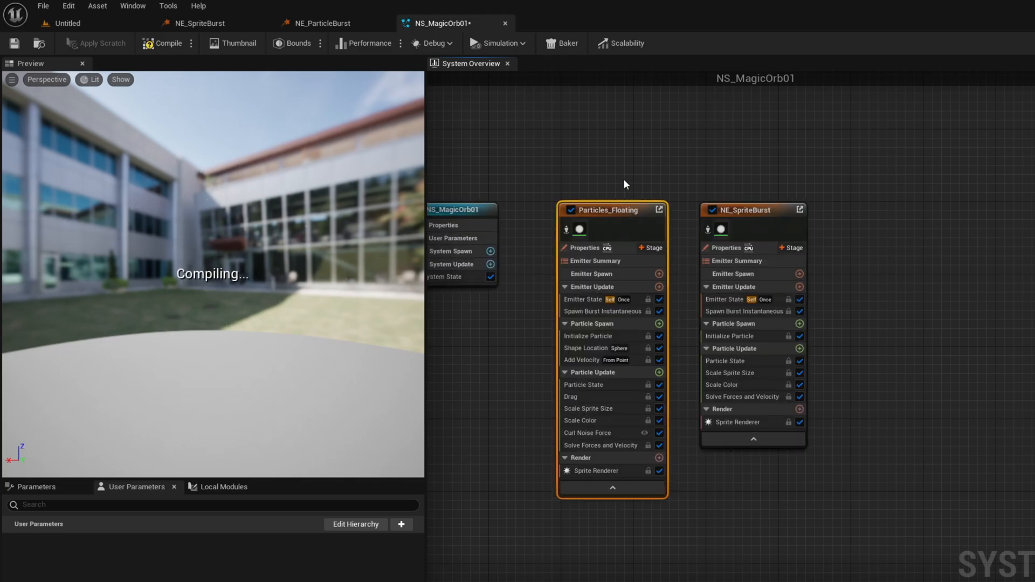
# Set the Loop Behavior of the Particles_Floating emitter's Emitter State to Infinite.
pyautogui.click(587, 289)
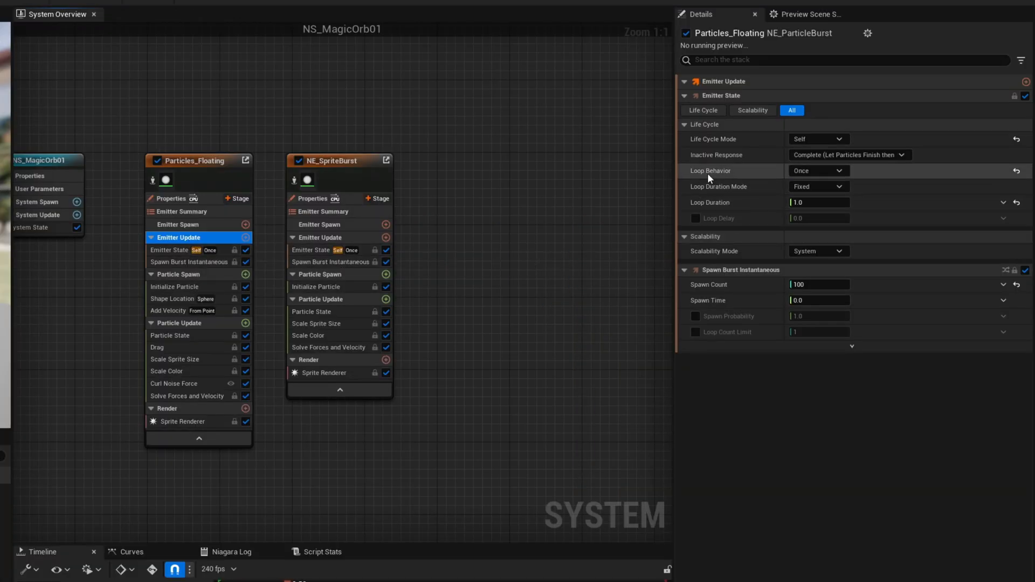
pyautogui.click(835, 170)
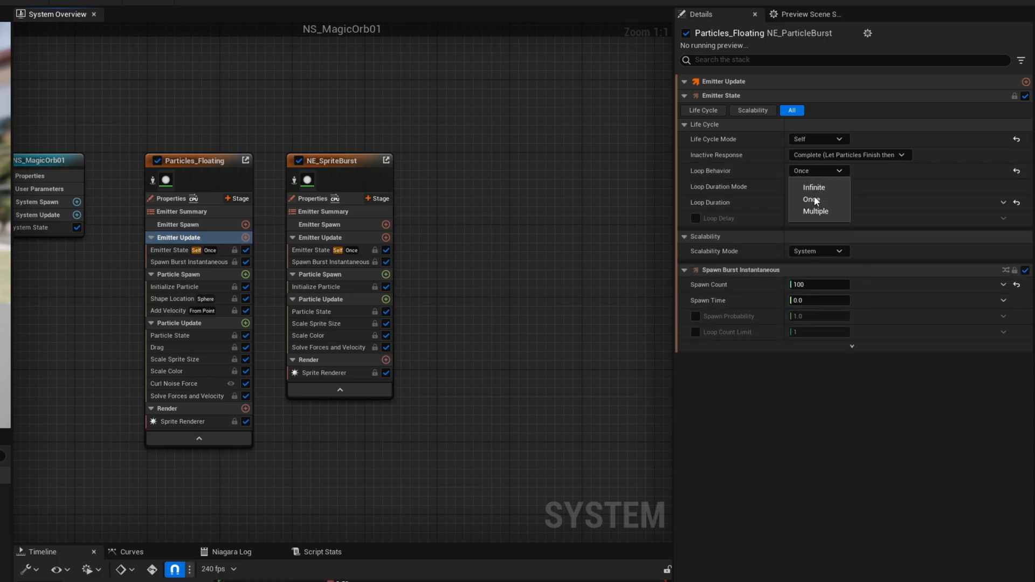
pyautogui.click(837, 190)
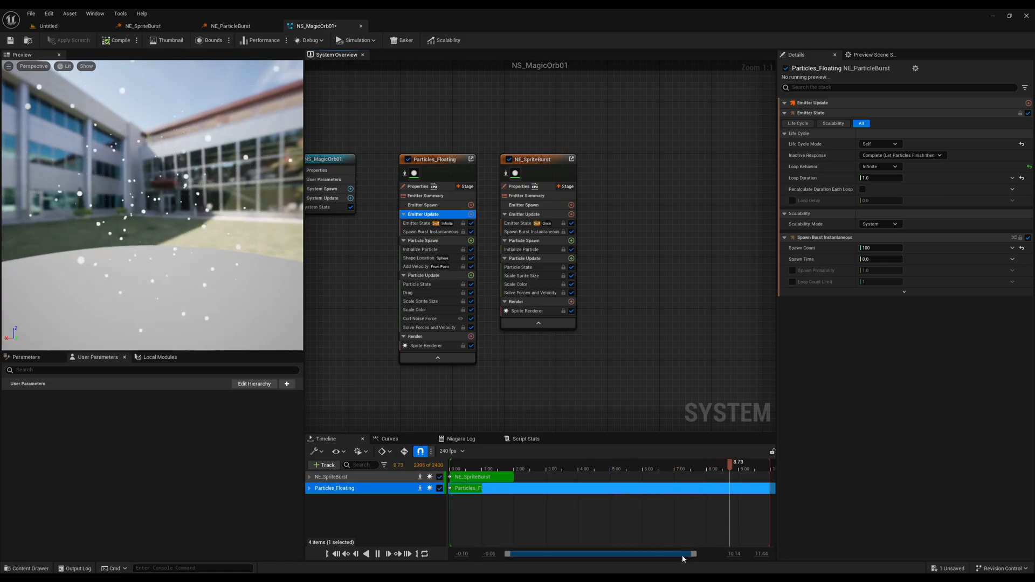
pyautogui.moveTo(683, 554); pyautogui.dragTo(692, 552)
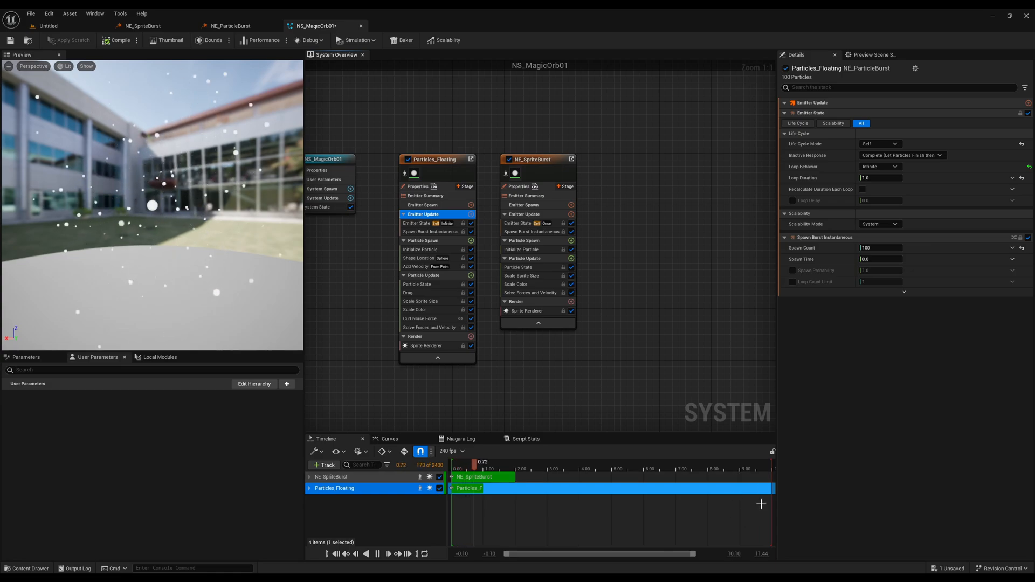
pyautogui.moveTo(694, 555); pyautogui.dragTo(716, 554)
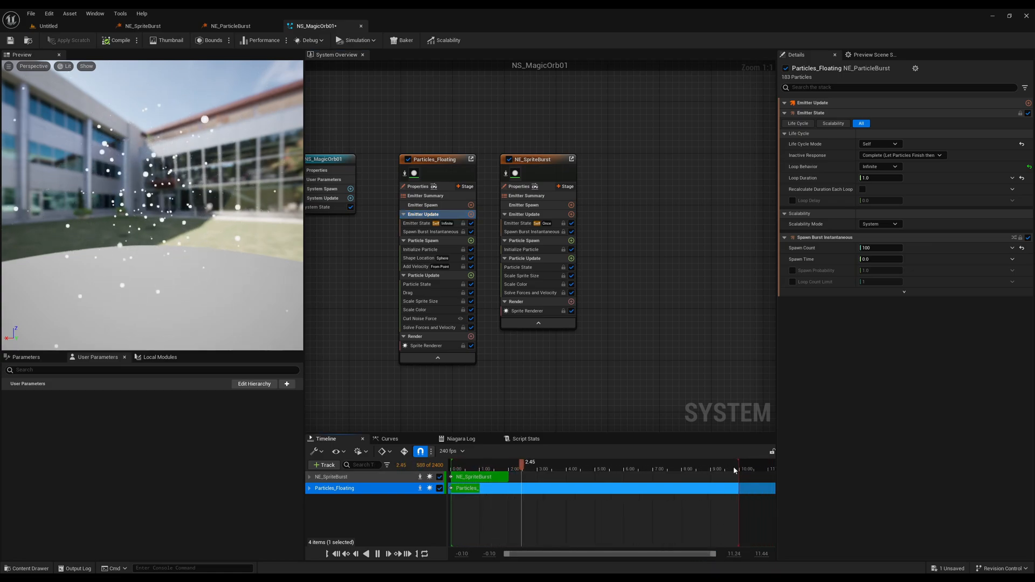
pyautogui.rightClick(611, 348)
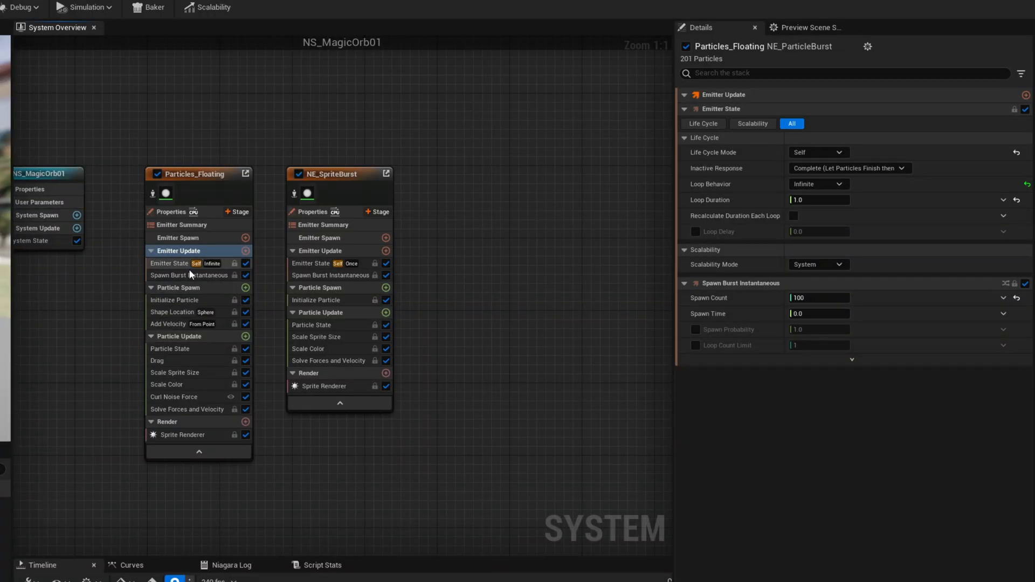
# Disable Spawn Burst Instantaneous in Particles_Floating and add a Spawn Rate module to its Emitter Update stage.
pyautogui.click(190, 275)
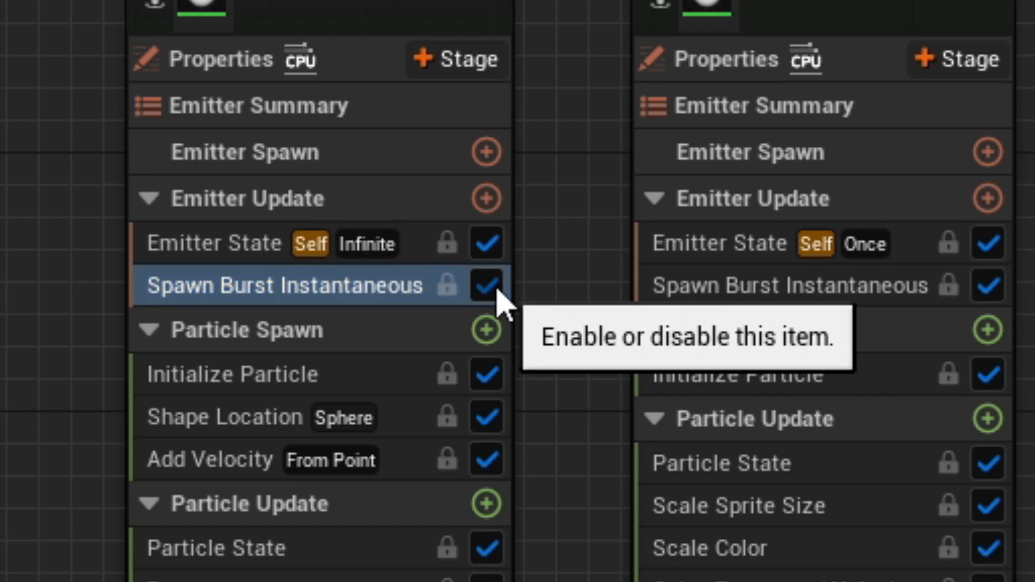
pyautogui.click(486, 286)
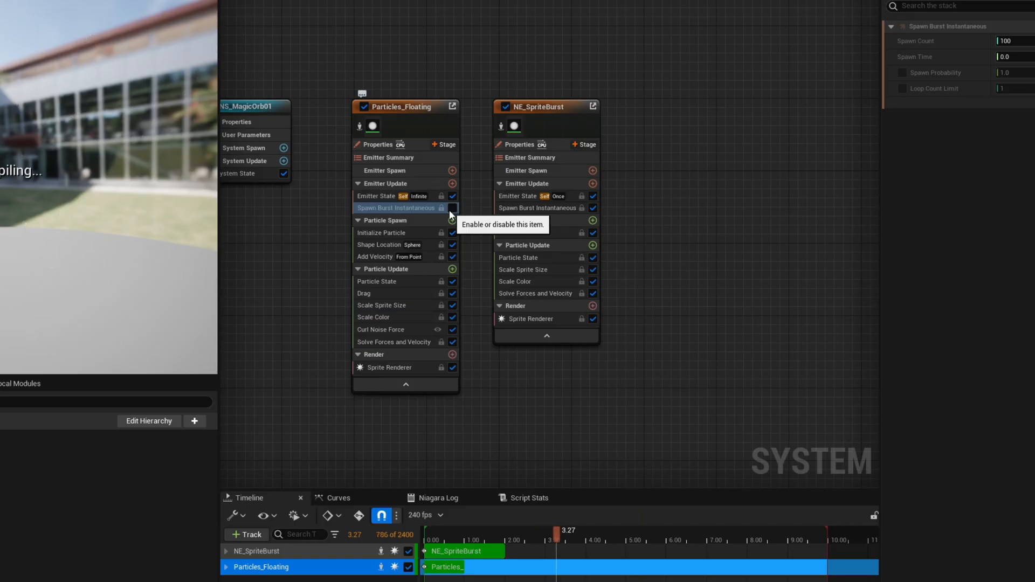
pyautogui.click(486, 199)
pyautogui.write('rate')
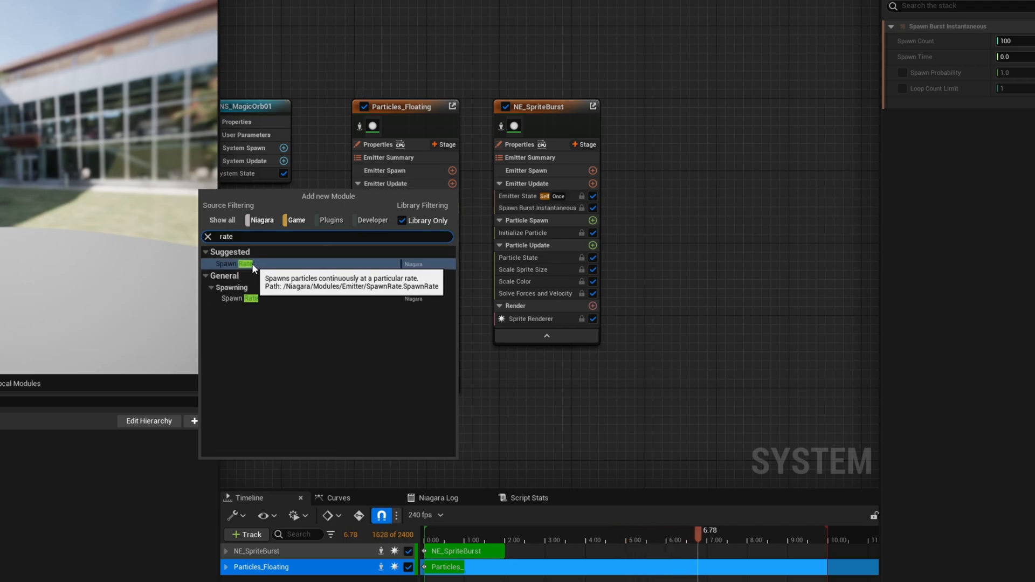
pyautogui.click(251, 263)
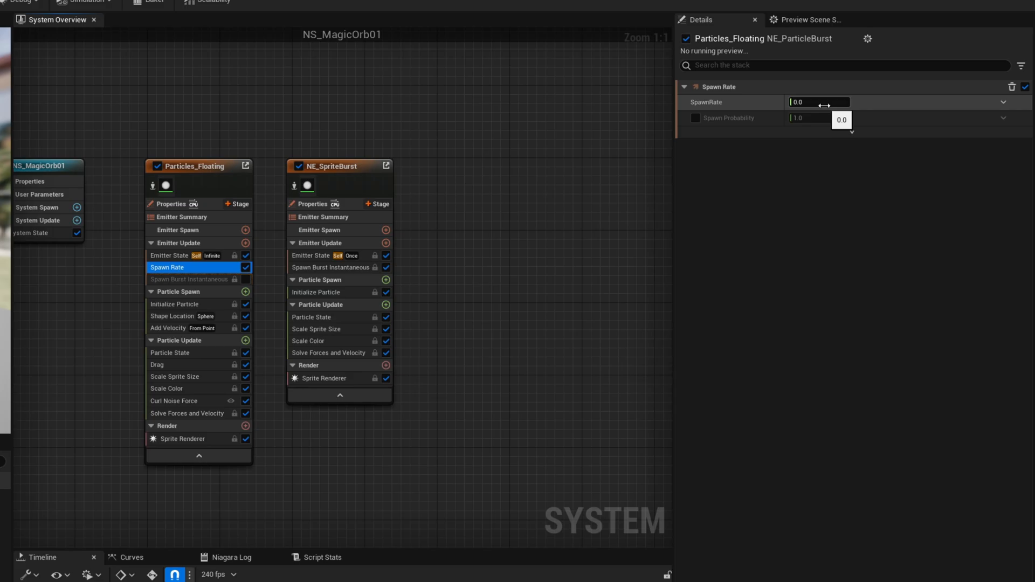
# Enter a spawn rate for Particles_Floating and set its Initialize Particle lifetime to a minimum of 0.75 and a maximum of 1.5.
pyautogui.click(806, 102)
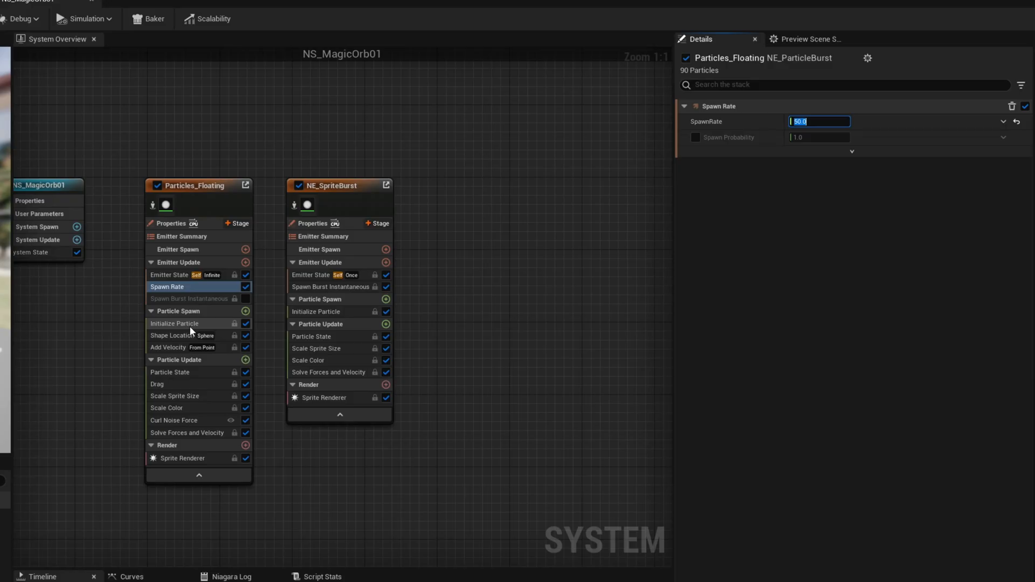
pyautogui.click(584, 346)
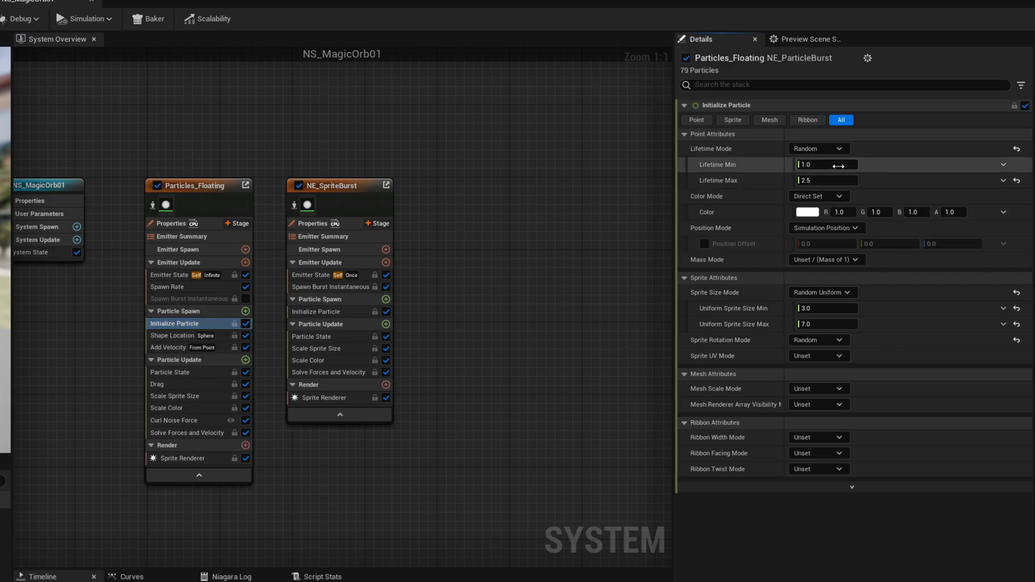
pyautogui.write('5')
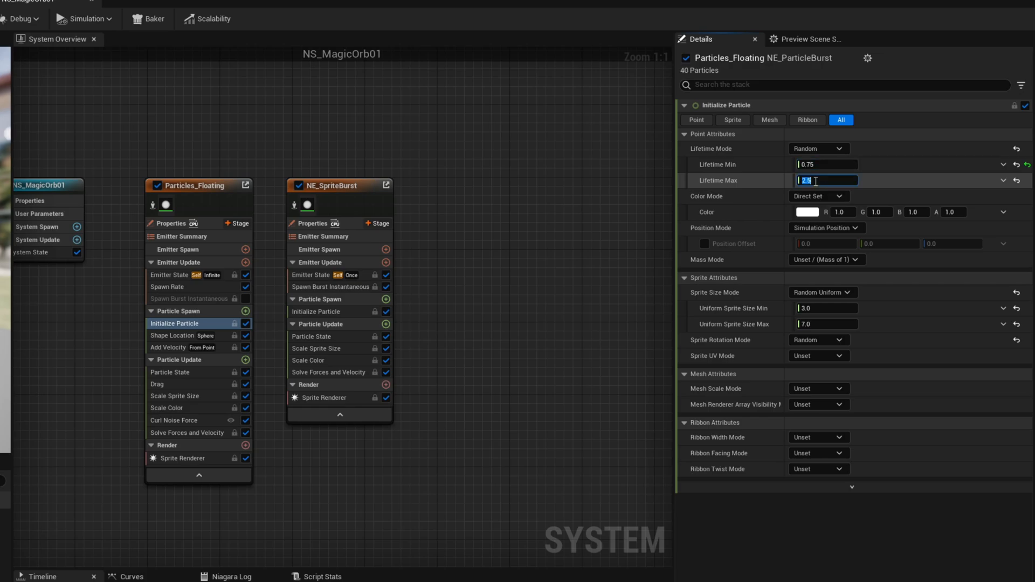
# Pick a light purple Initialize Particle color with a hue of about 283 and a saturation of about 0.45 for Particles_Floating.
pyautogui.click(806, 211)
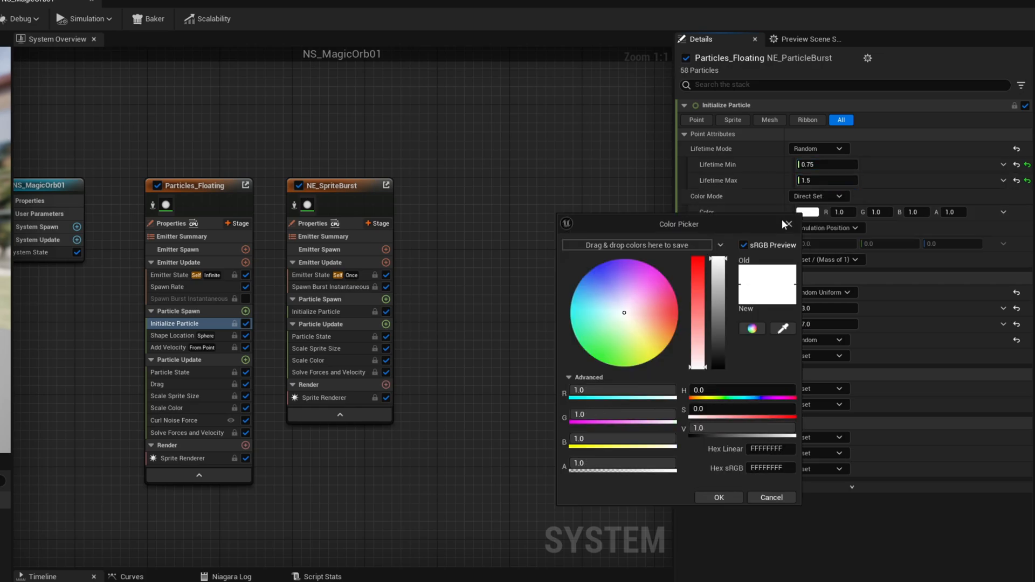
pyautogui.click(631, 303)
pyautogui.moveTo(631, 303); pyautogui.dragTo(630, 289)
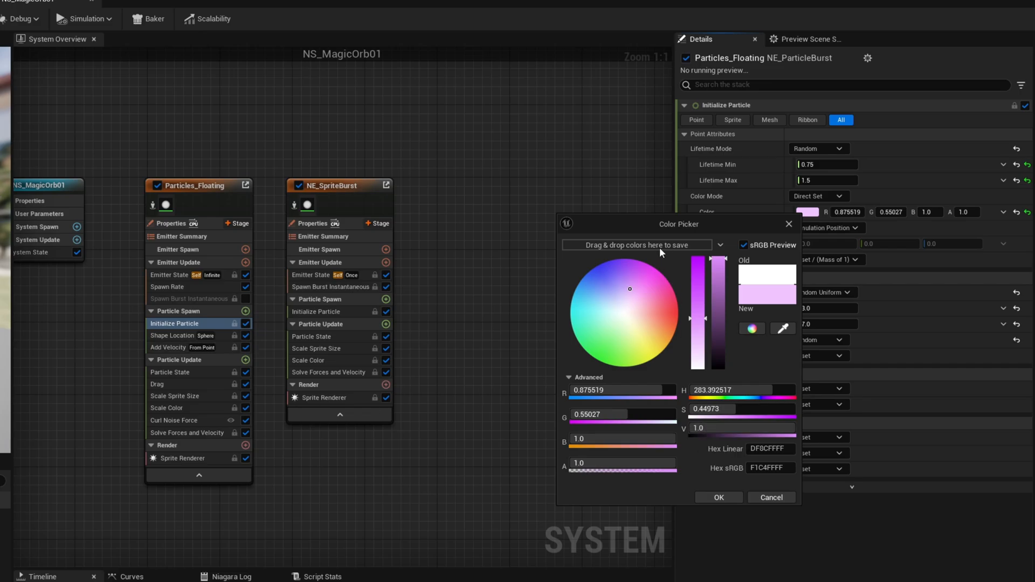
pyautogui.moveTo(638, 226); pyautogui.dragTo(54, 106)
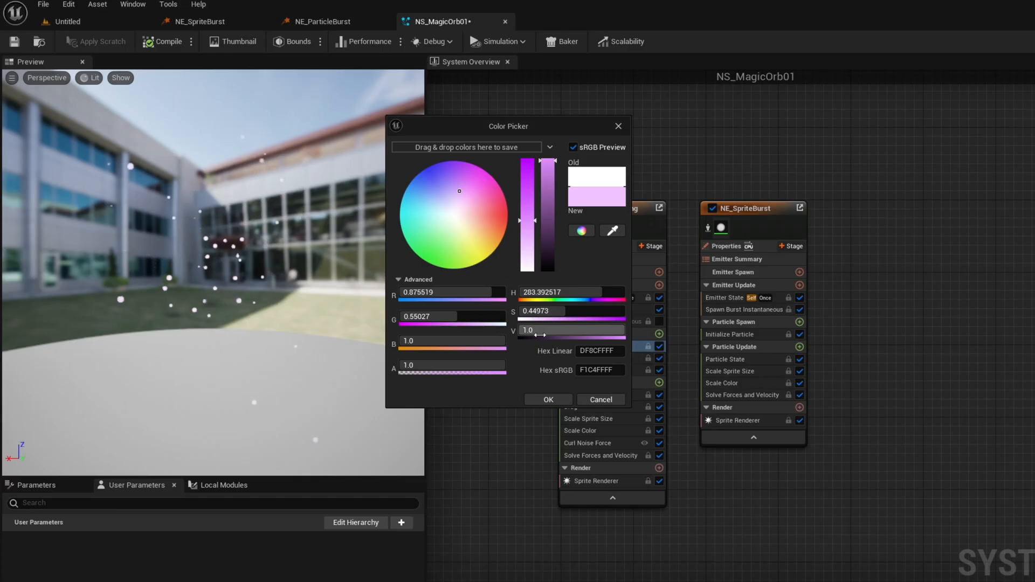
# Try color Values of 10 and 0.5 for the purple, then set the Value to 2.
pyautogui.click(540, 330)
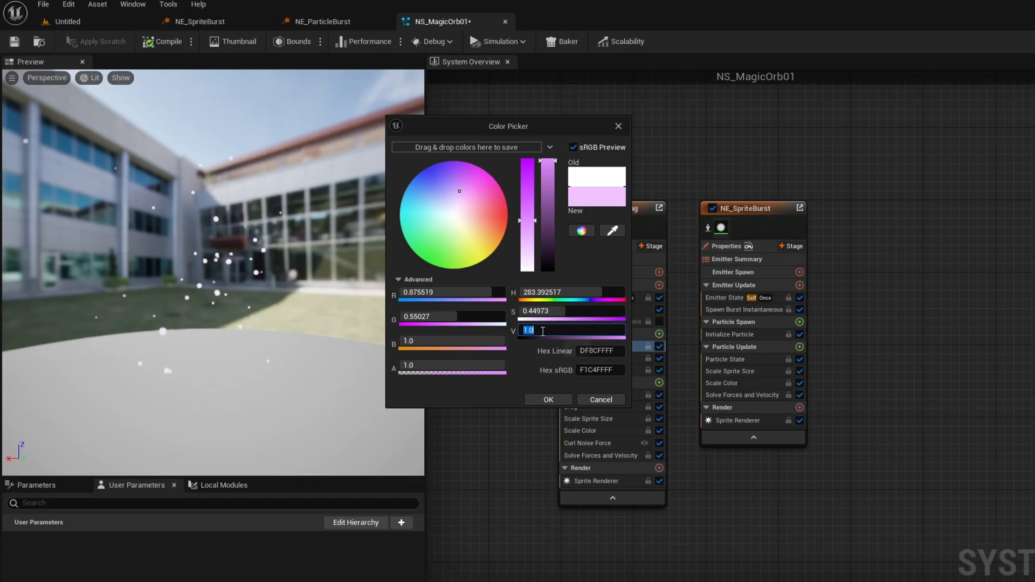
pyautogui.write('10')
pyautogui.press('Return')
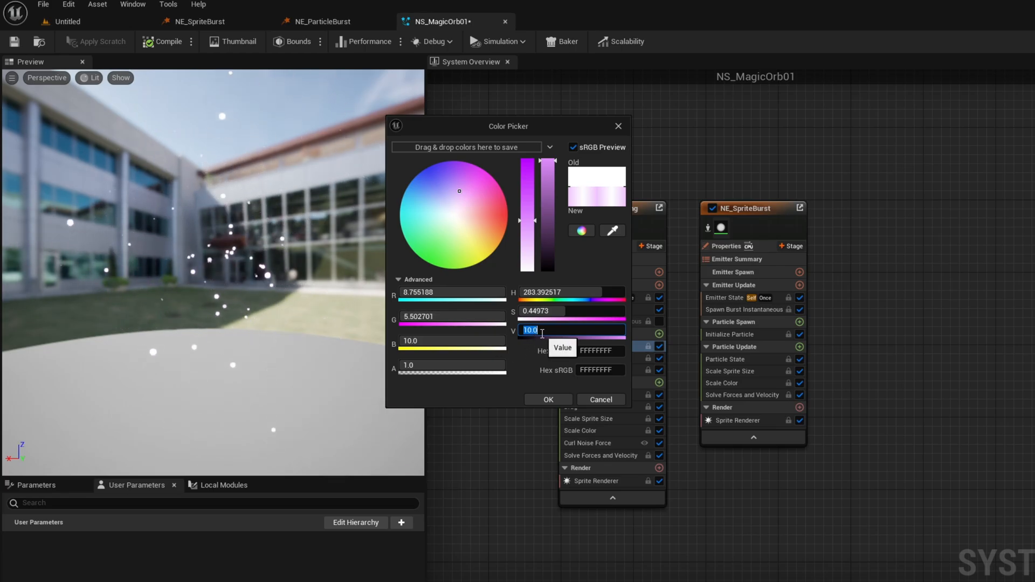
pyautogui.write('0.5')
pyautogui.press('Return')
pyautogui.write('2')
pyautogui.press('Return')
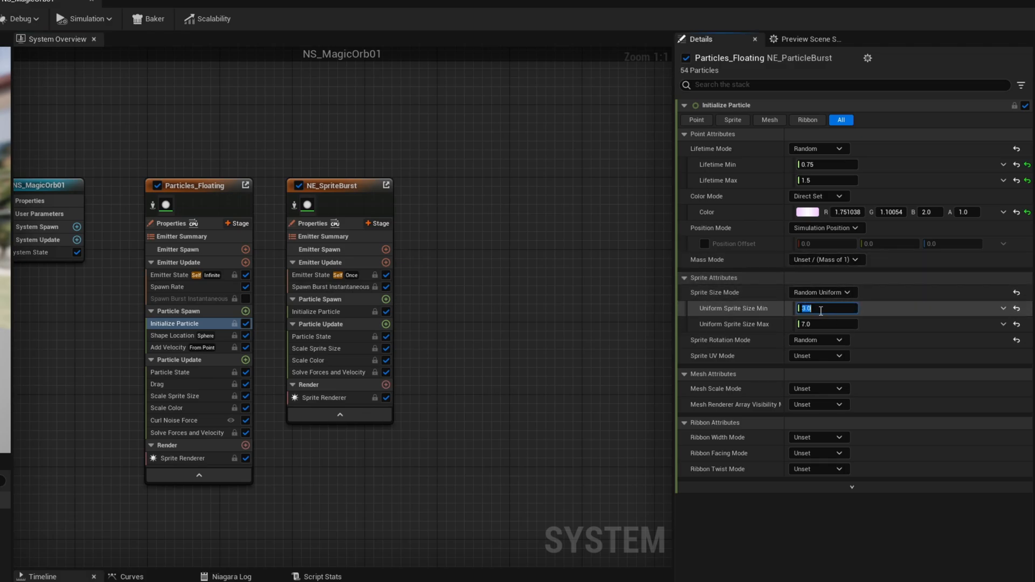
# Set the Uniform Sprite Size range of Particles_Floating to 5 to 25 and choose Random as the Sprite Rotation Mode.
pyautogui.write('5')
pyautogui.press('Return')
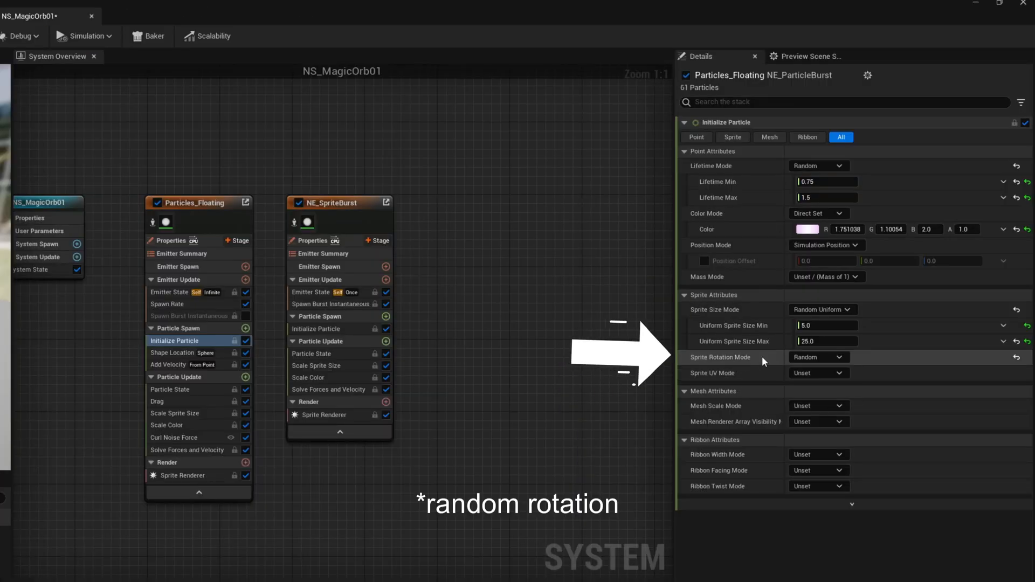
pyautogui.click(835, 358)
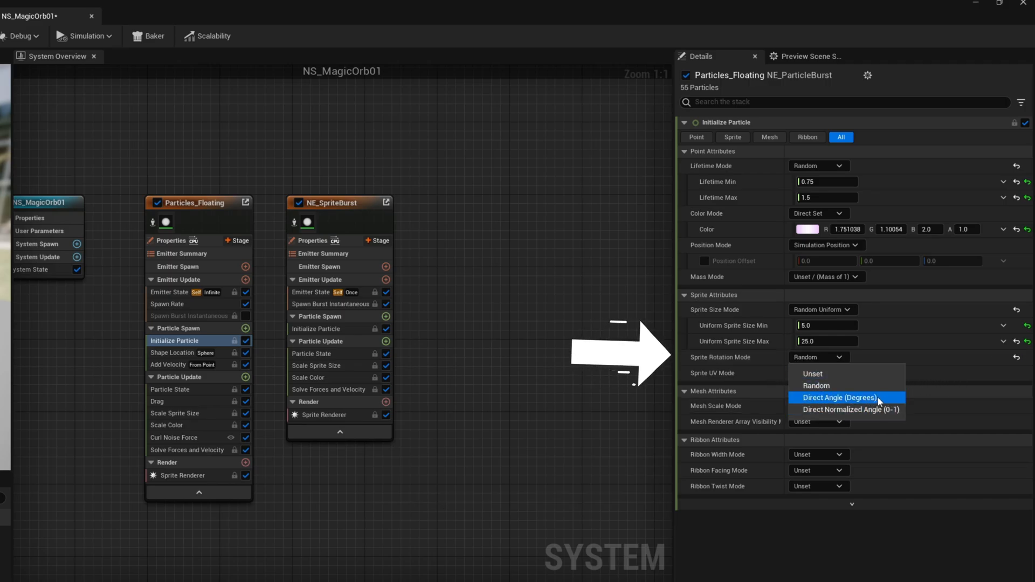
pyautogui.click(817, 386)
# Reset the Velocity Speed in Particles_Floating's Add Velocity module and assign a Random Range Float with a minimum of 75 and a new maximum.
pyautogui.click(173, 353)
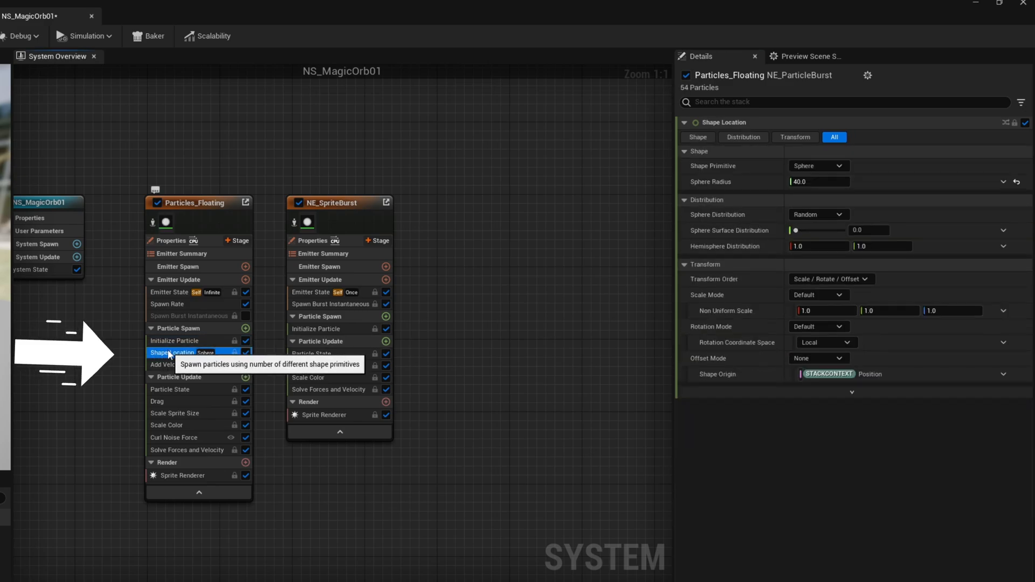
pyautogui.click(168, 365)
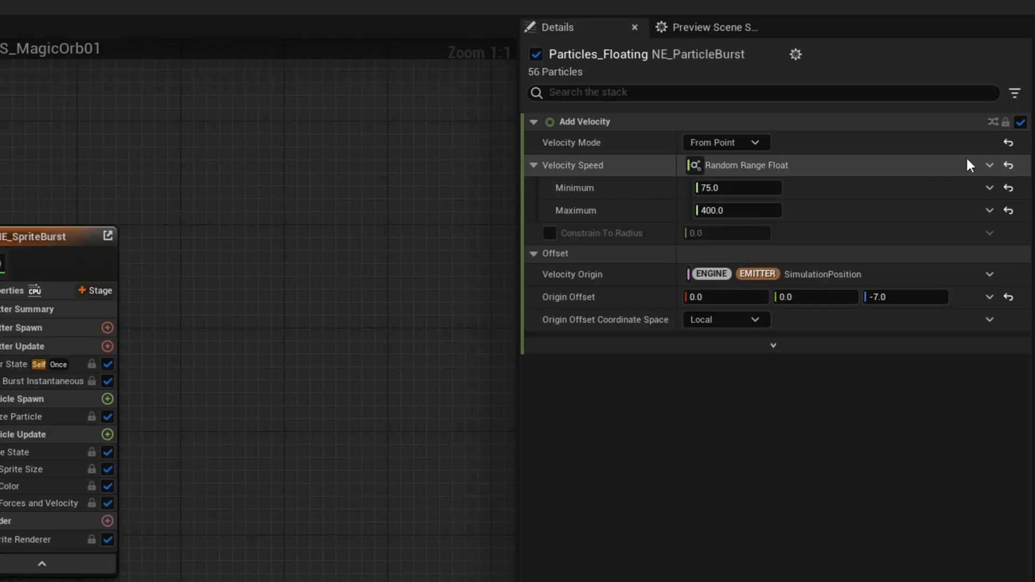
pyautogui.click(1008, 166)
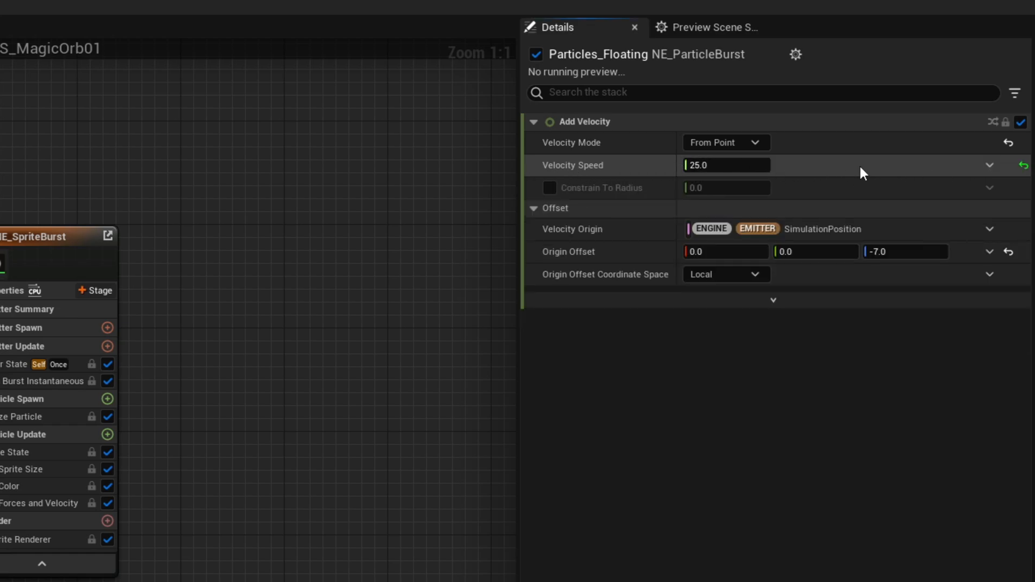
pyautogui.click(990, 166)
pyautogui.write('random')
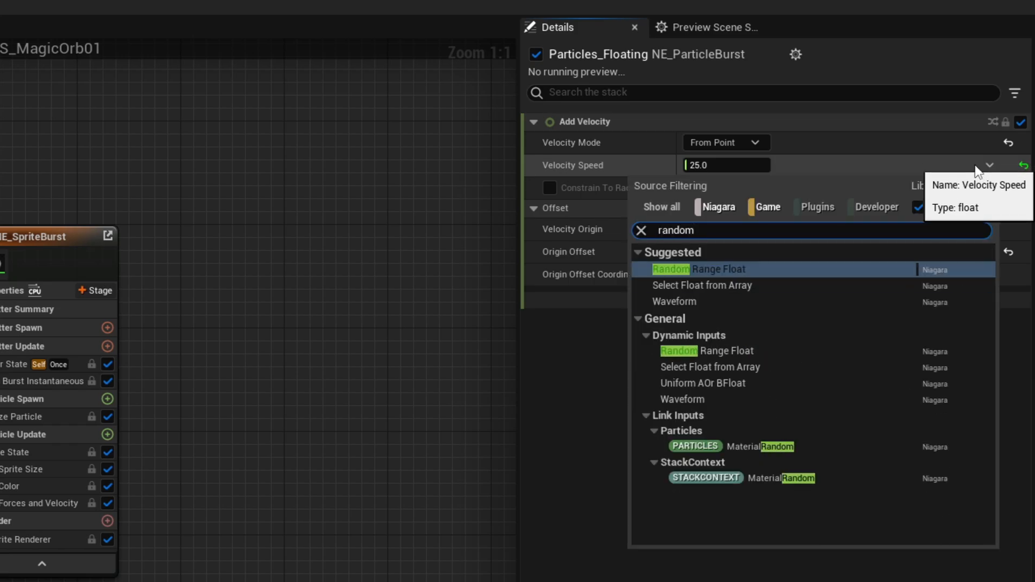
pyautogui.click(733, 270)
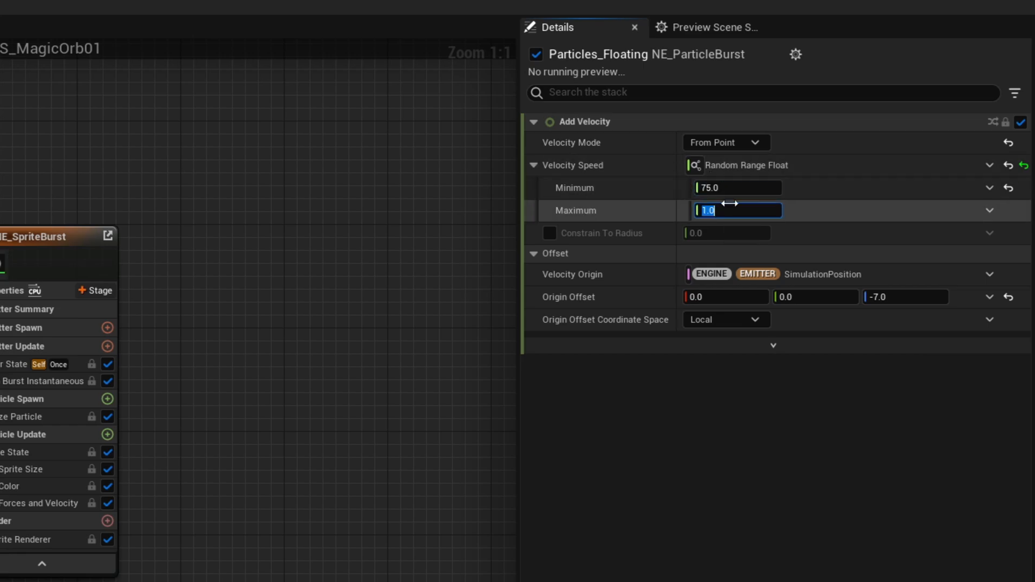
pyautogui.press('Return')
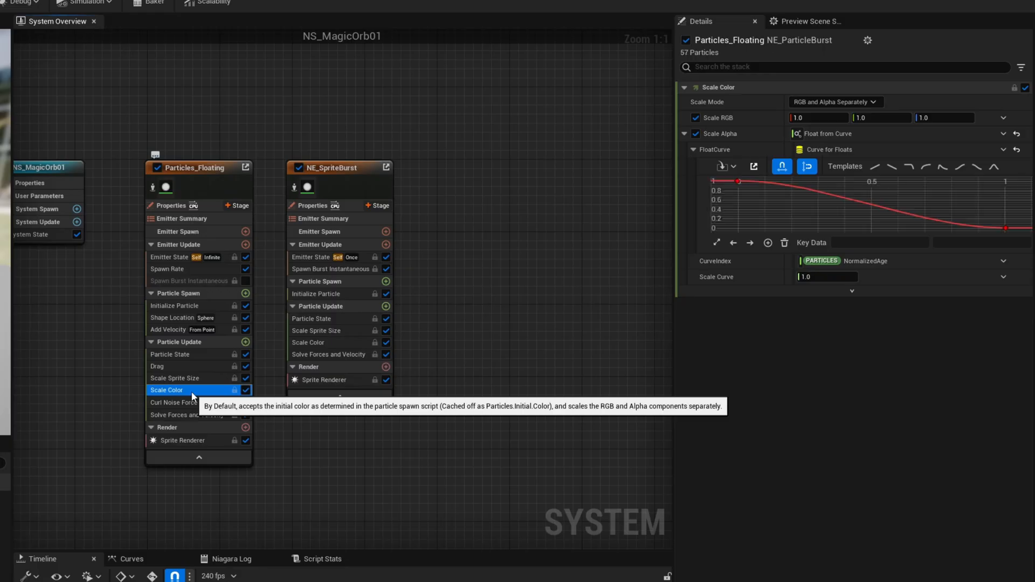
# Review the Scale Color alpha curve and the Curl Noise Force settings of Particles_Floating.
pyautogui.click(418, 318)
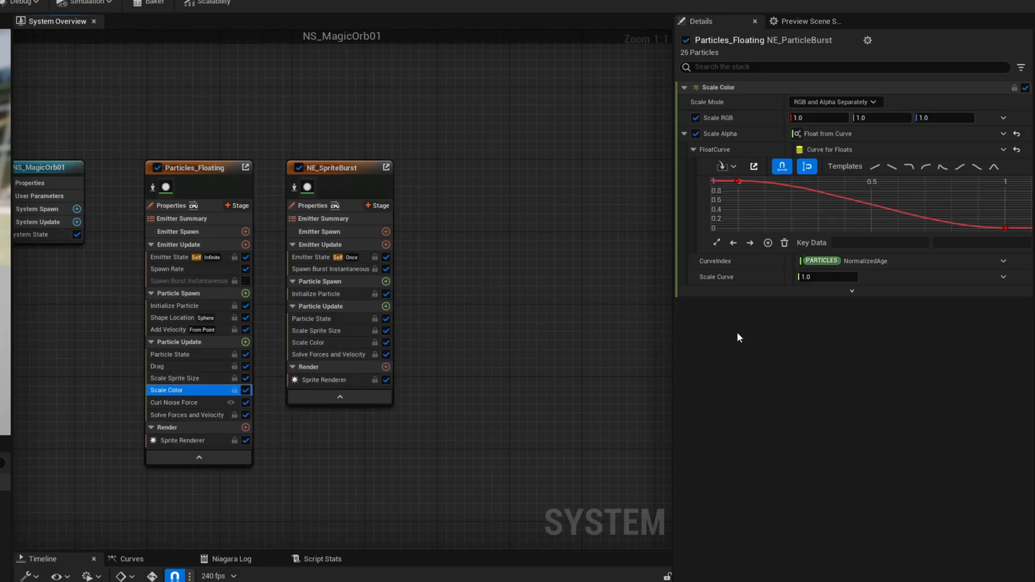
pyautogui.click(185, 402)
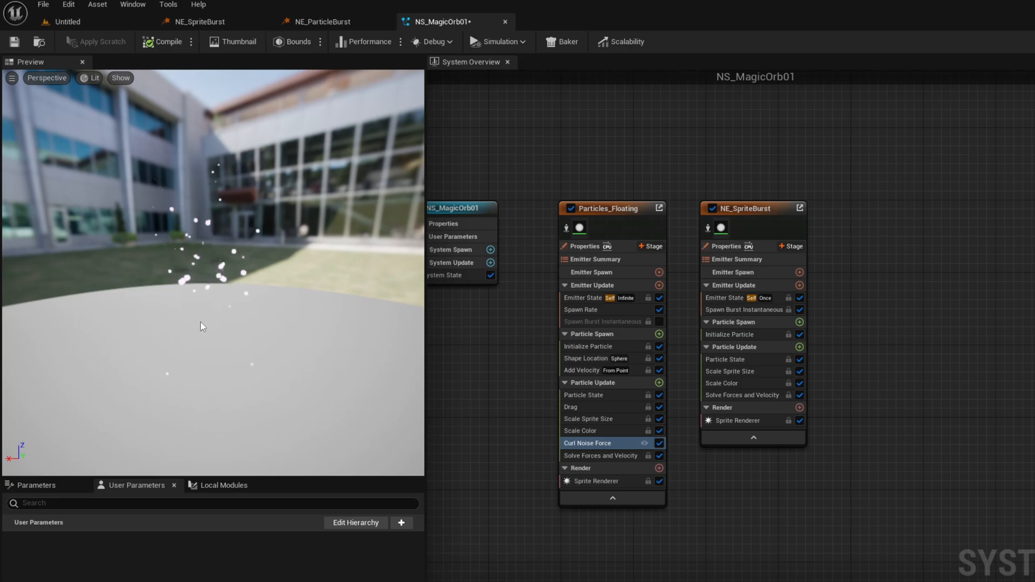
# Set the Loop Behavior of the NE_SpriteBurst emitter's Emitter State to Infinite.
pyautogui.click(762, 207)
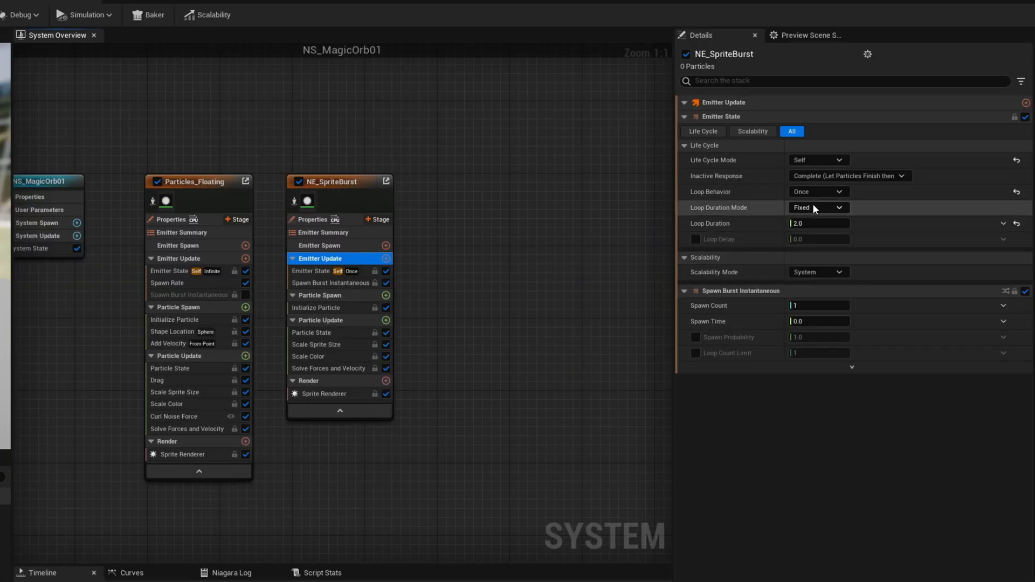
pyautogui.click(814, 193)
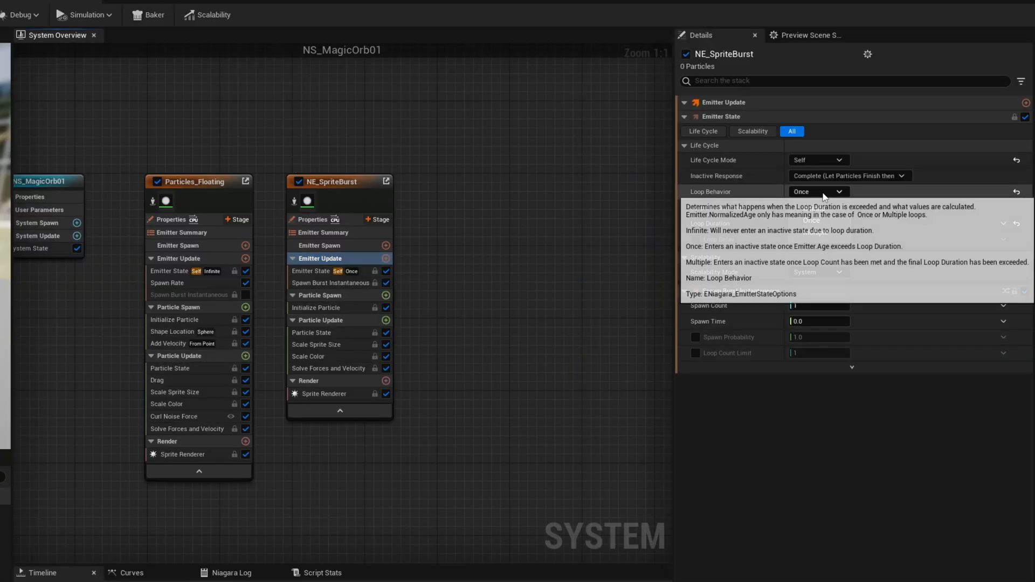
pyautogui.click(812, 220)
# Add a Spawn Rate module to the Emitter Update stage of NE_SpriteBurst and set its SpawnRate to 2.
pyautogui.click(386, 259)
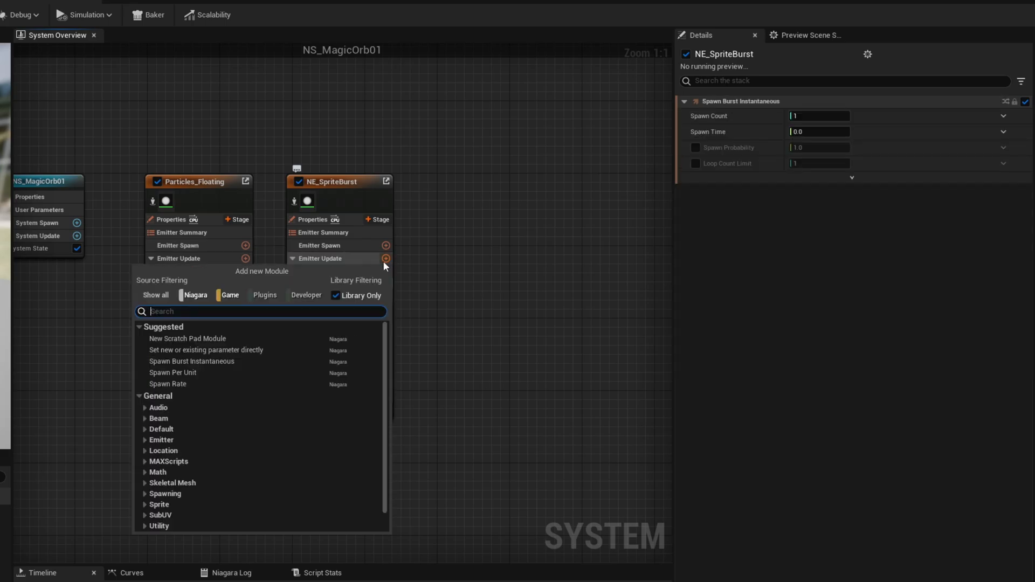
pyautogui.write('s')
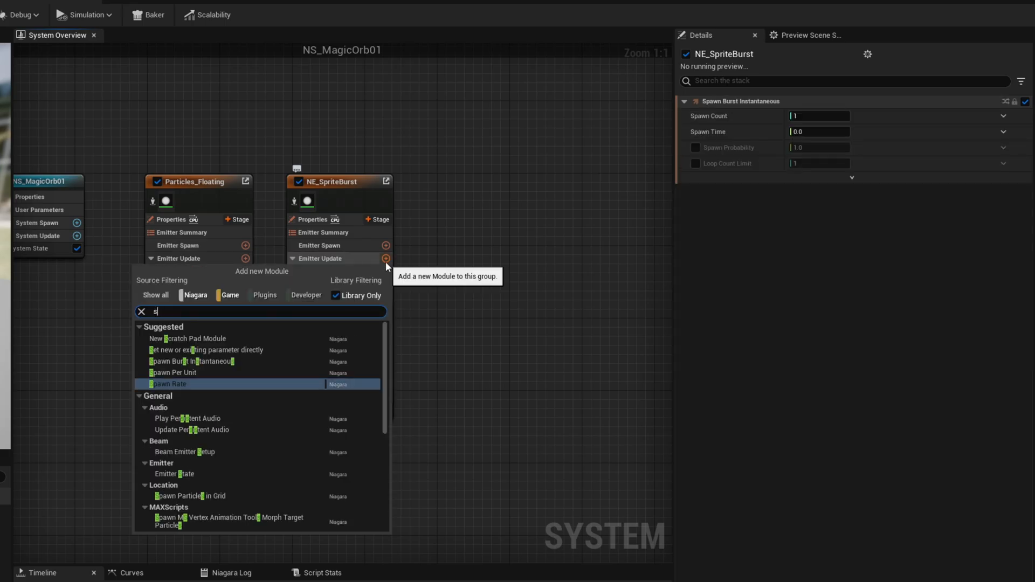
pyautogui.write('pawn rate')
pyautogui.press('Return')
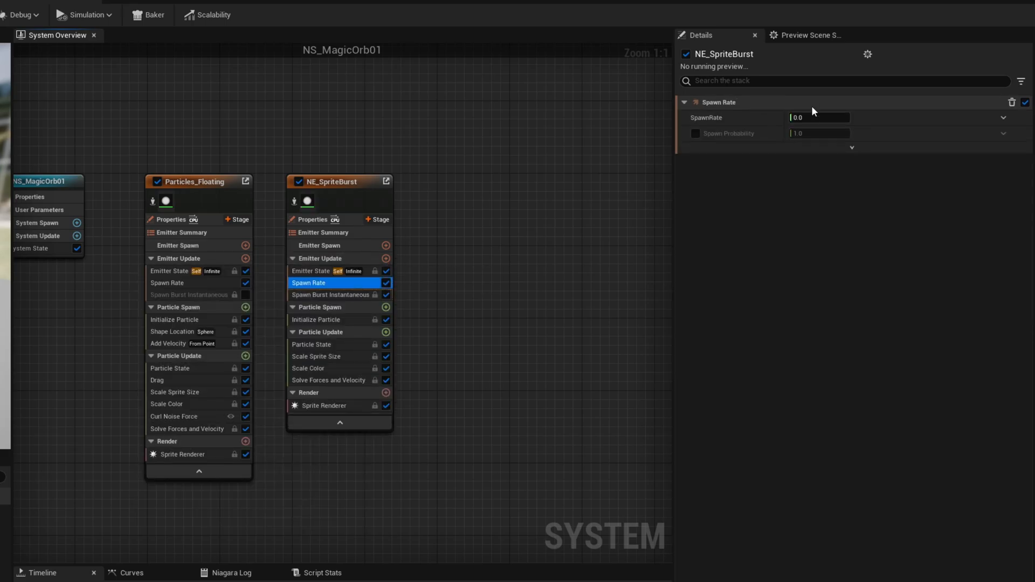
pyautogui.click(812, 116)
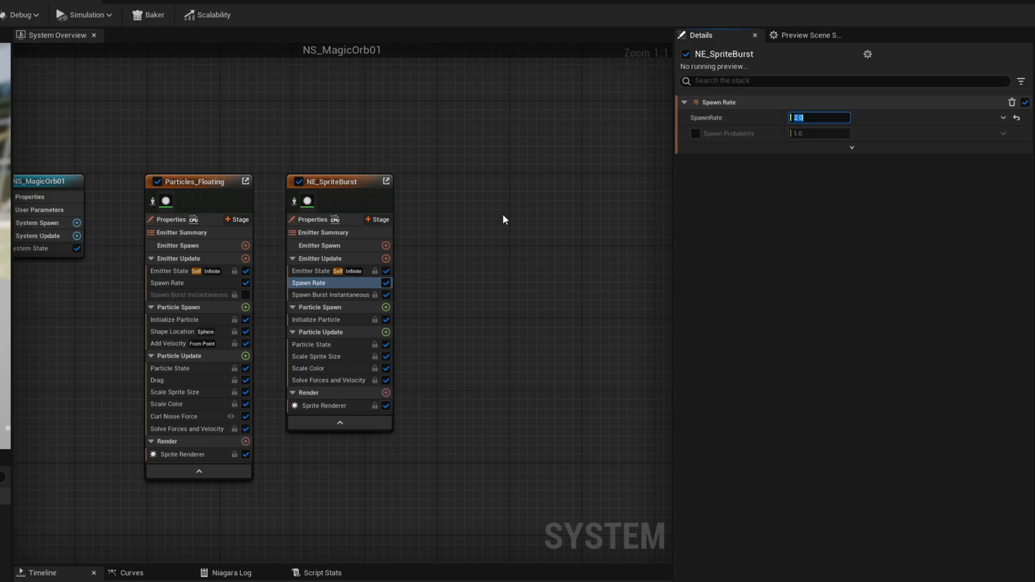
# Rename the NE_SpriteBurst emitter in the system as FlareBright.
pyautogui.click(348, 183)
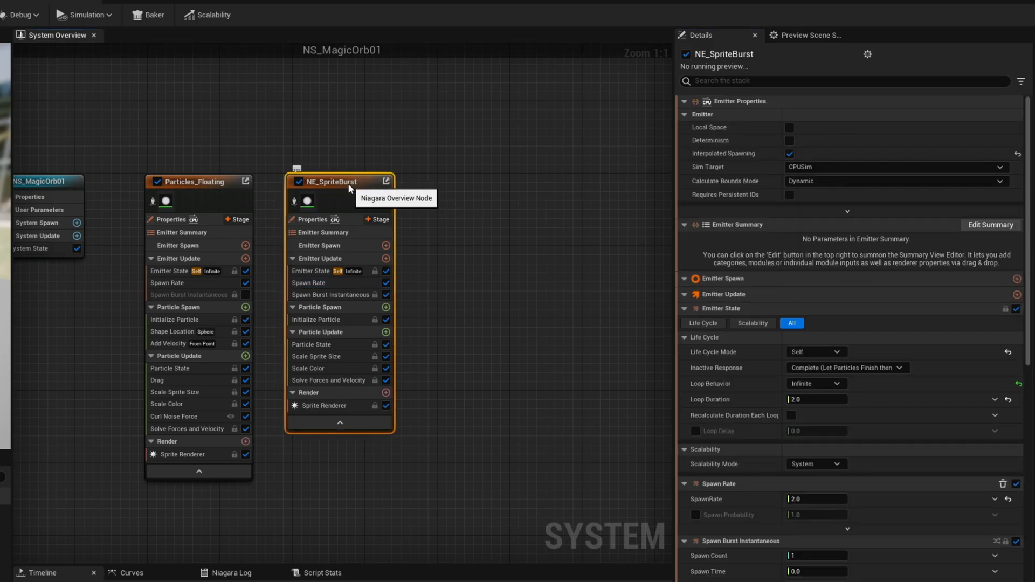
pyautogui.doubleClick(348, 184)
pyautogui.write('FlareBright')
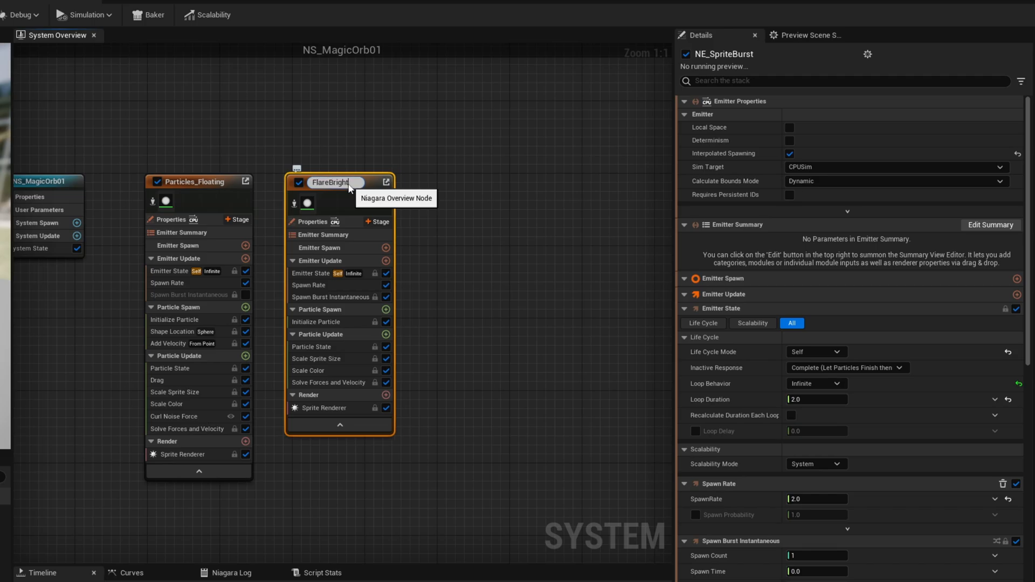
pyautogui.press('Return')
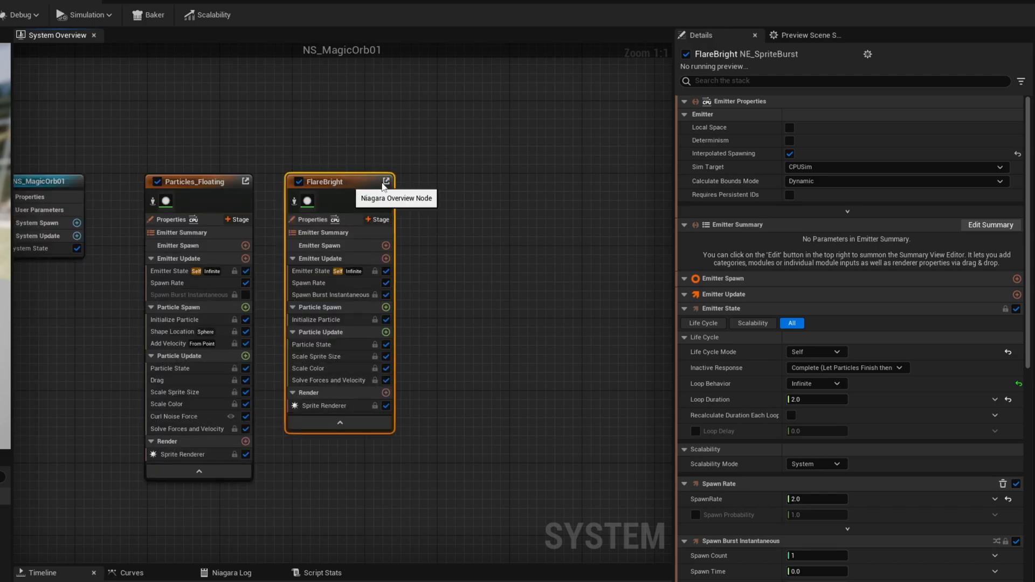
# Set the particle Lifetime in FlareBright's Initialize Particle module to 1.
pyautogui.click(316, 320)
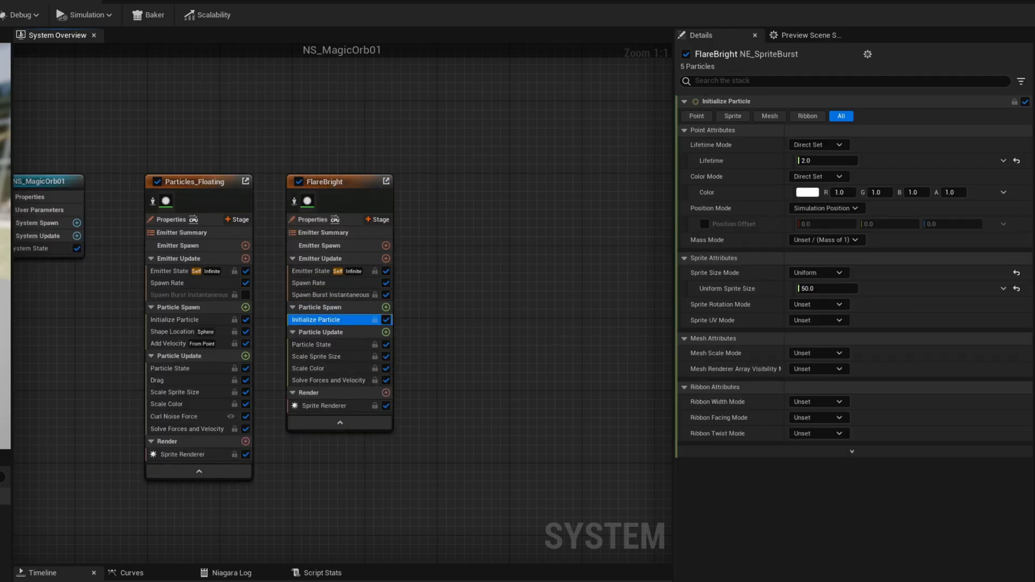
pyautogui.click(829, 161)
pyautogui.write('1')
pyautogui.press('Return')
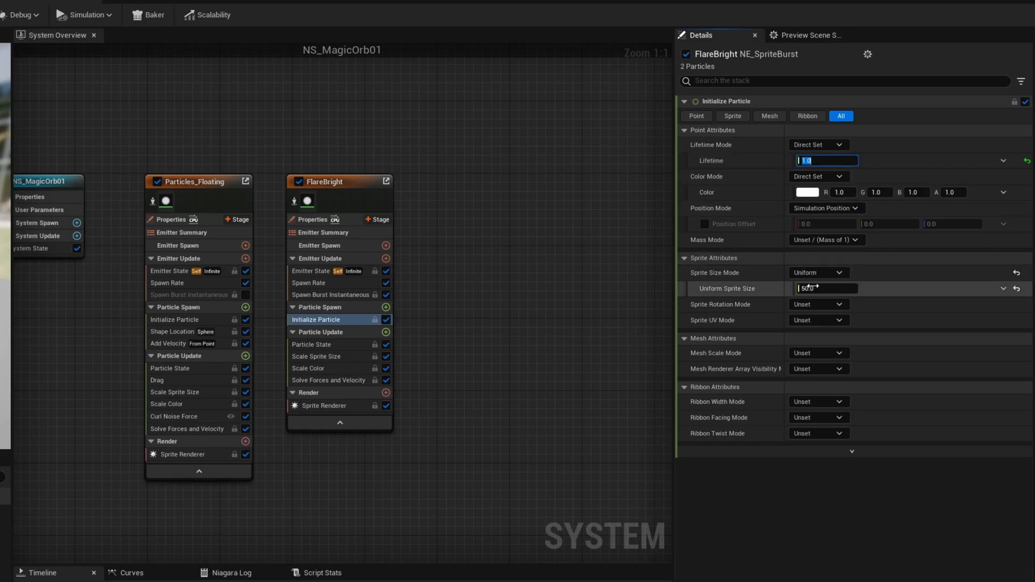
# Drive FlareBright's Uniform Sprite Size with a Random Range Float from 500 to 700.
pyautogui.click(1002, 289)
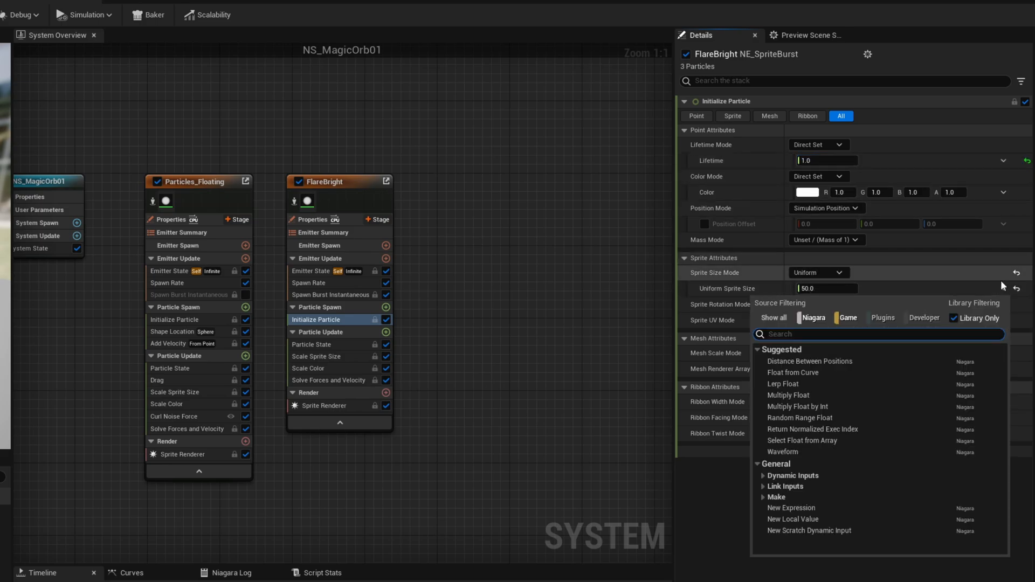
pyautogui.write('random')
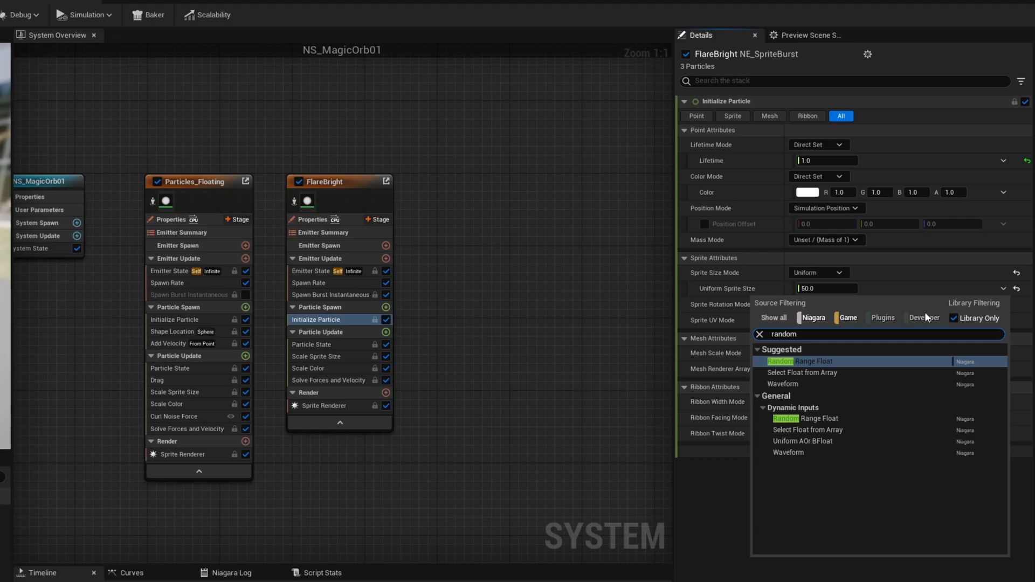
pyautogui.click(817, 364)
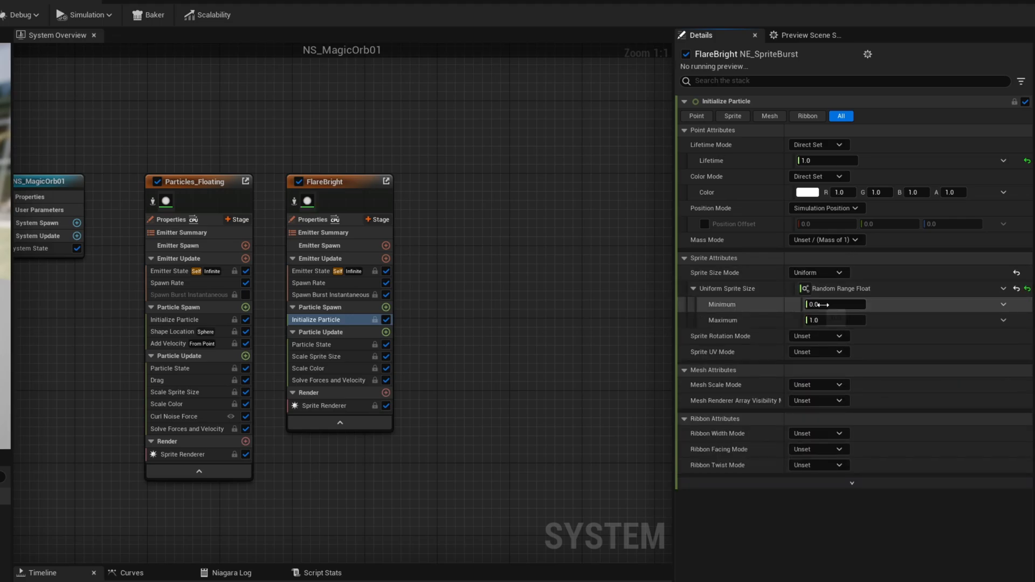
pyautogui.write('500')
pyautogui.press('Tab')
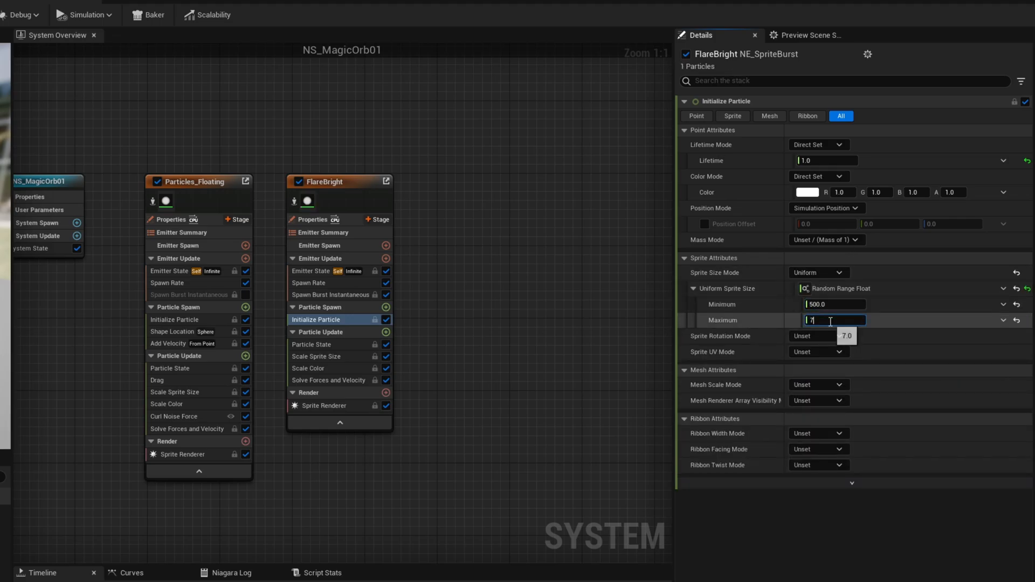
pyautogui.write('700')
pyautogui.press('Return')
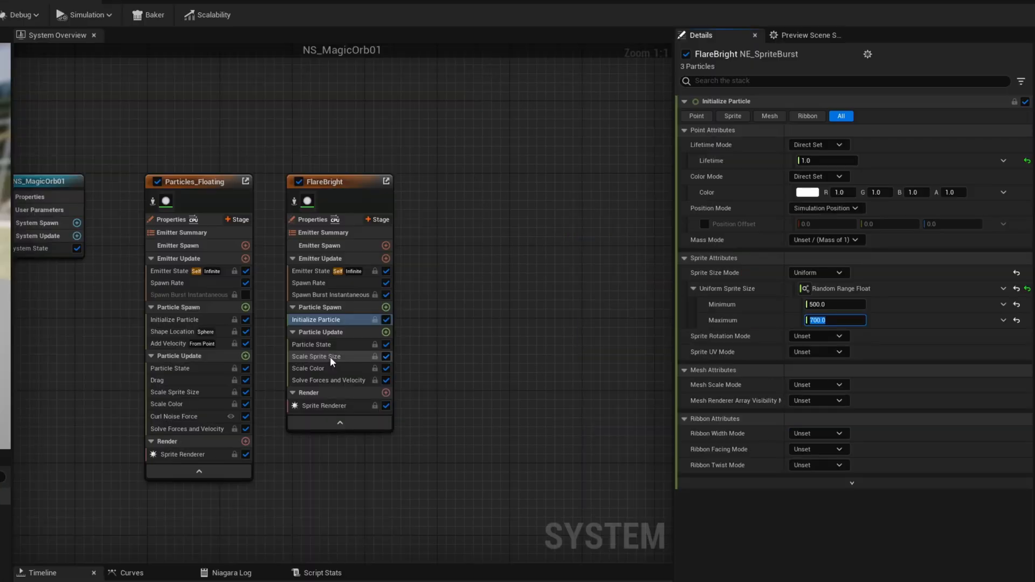
# Apply the quick-rise, level-off template to FlareBright's Scale Sprite Size curve and the Ramp Up Down template to its Scale Color alpha curve.
pyautogui.click(737, 382)
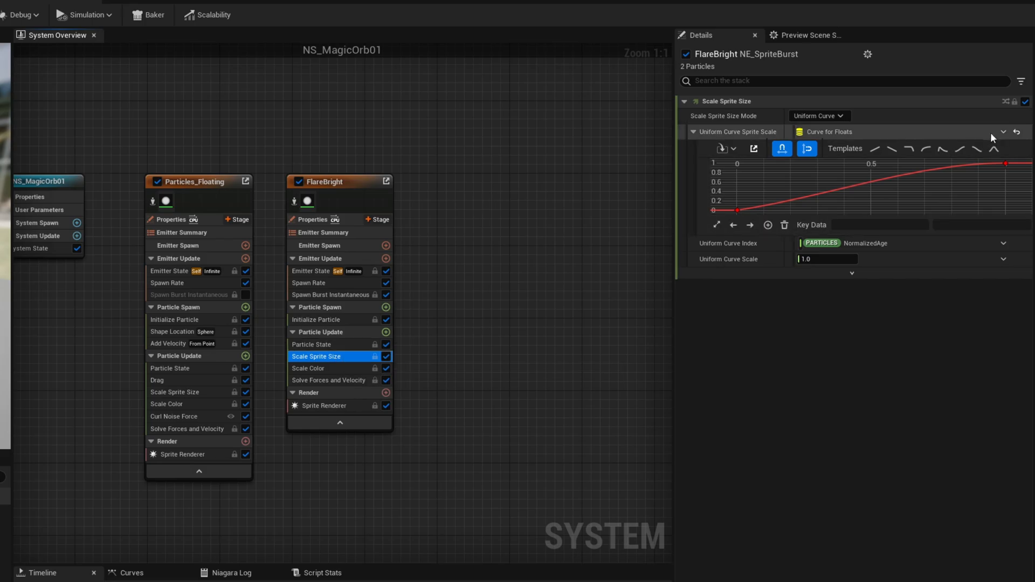
pyautogui.click(928, 149)
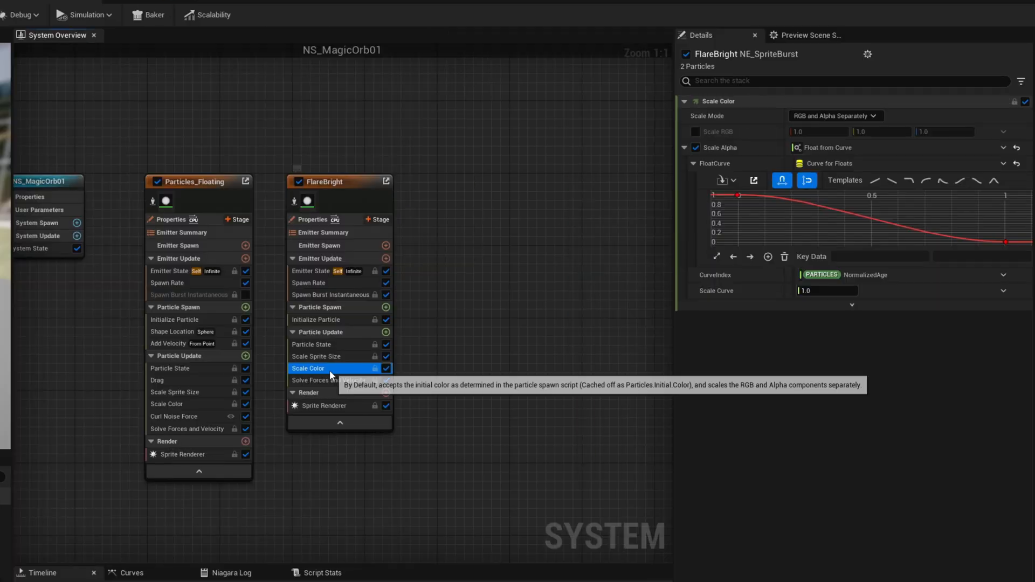
pyautogui.click(744, 393)
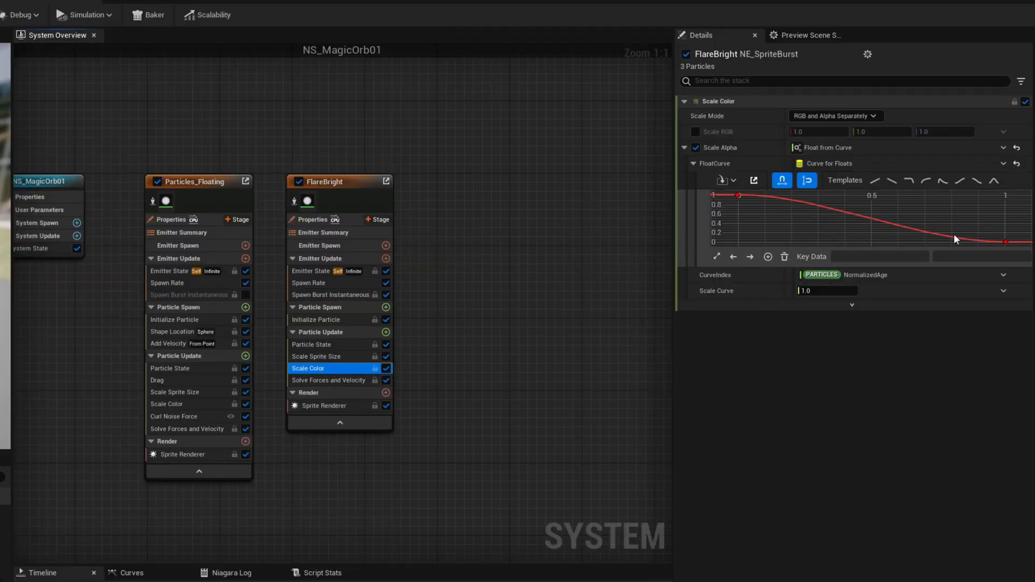
pyautogui.click(995, 183)
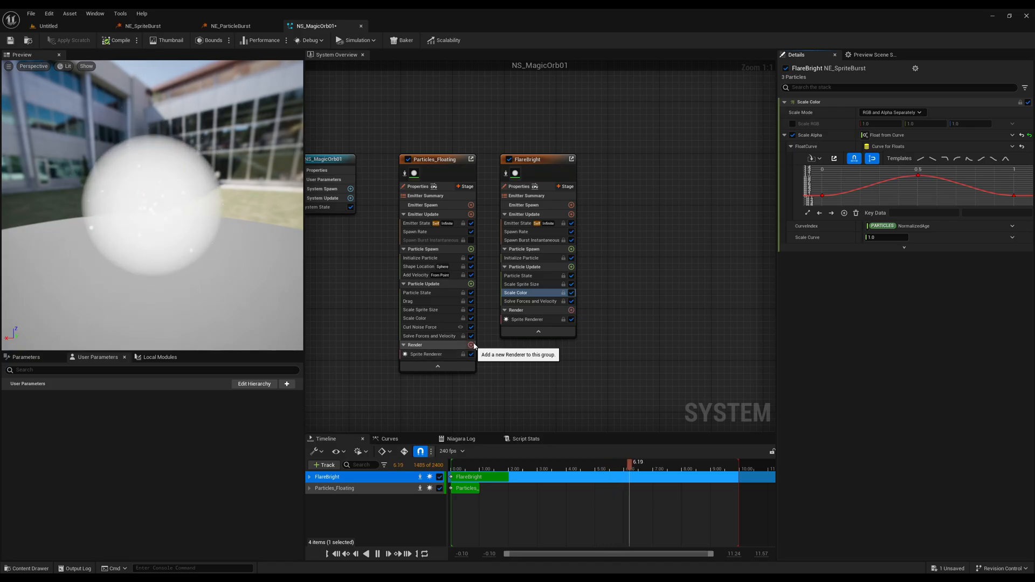
# Check the Sprite Renderer materials of the FlareBright and Particles_Floating emitters and save the NS_MagicOrb01 system.
pyautogui.click(529, 320)
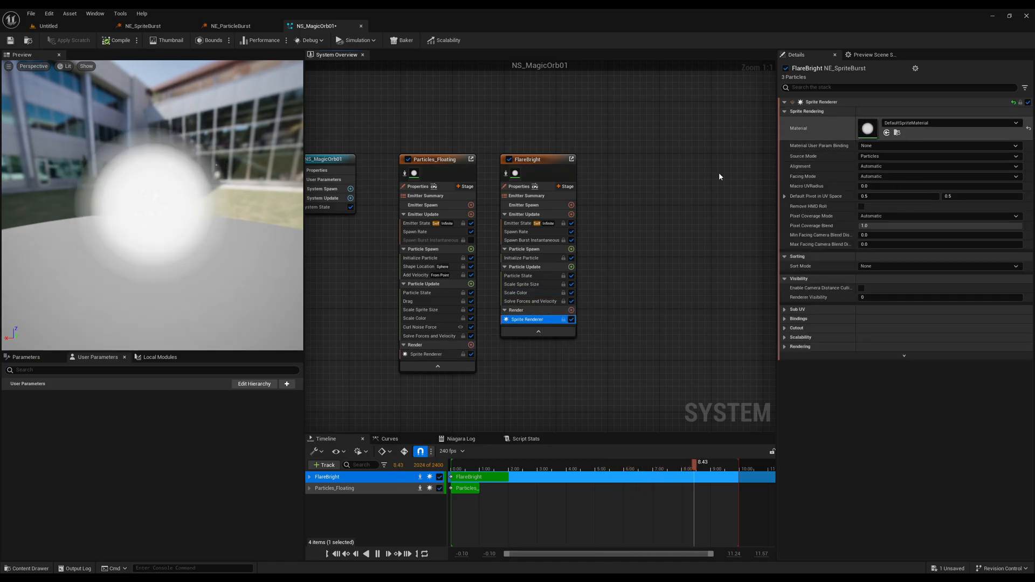
pyautogui.click(418, 355)
pyautogui.click(524, 320)
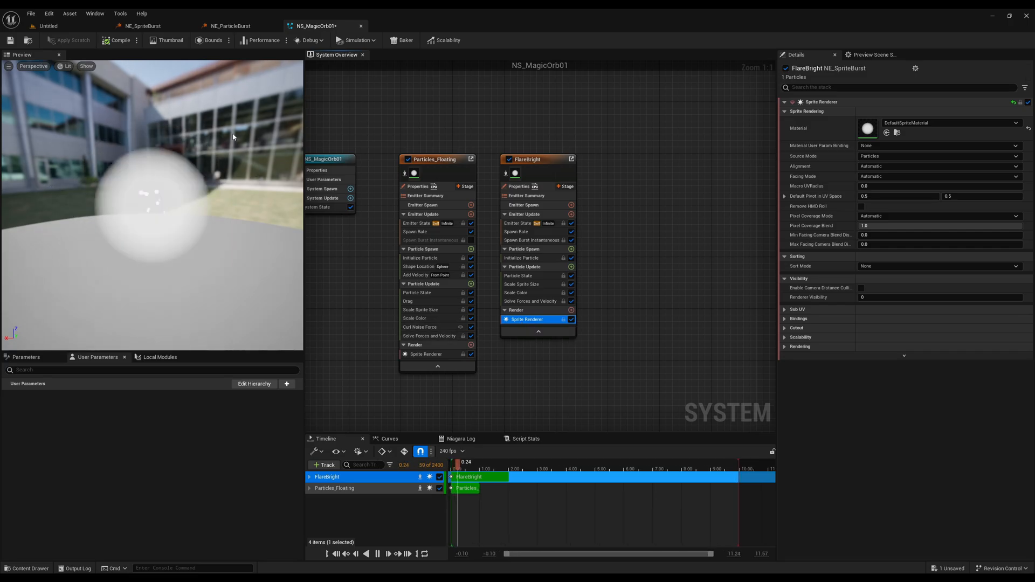
pyautogui.click(10, 42)
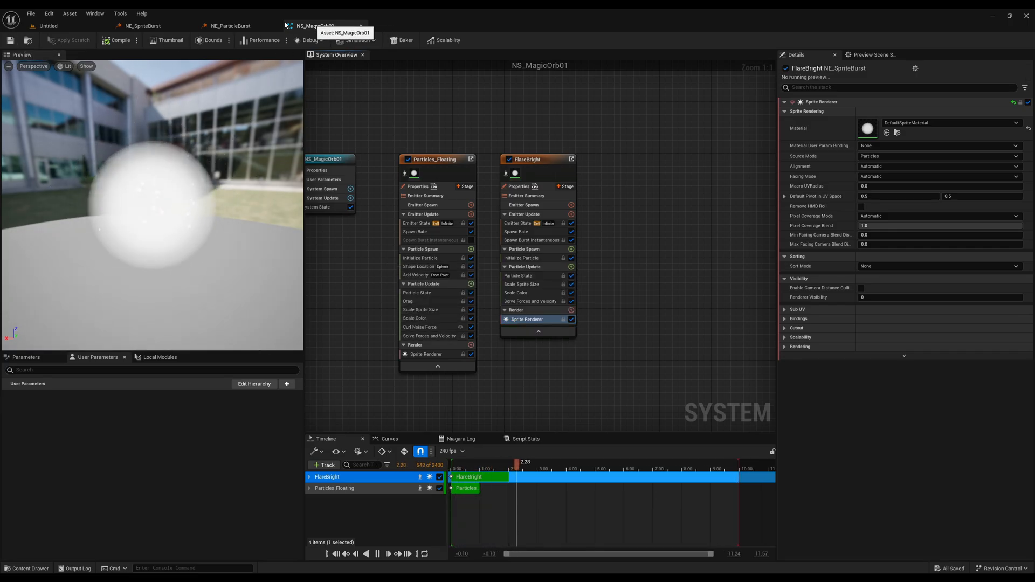
# Return to the Untitled level and create a folder named Materials inside the project's Content folder.
pyautogui.click(67, 27)
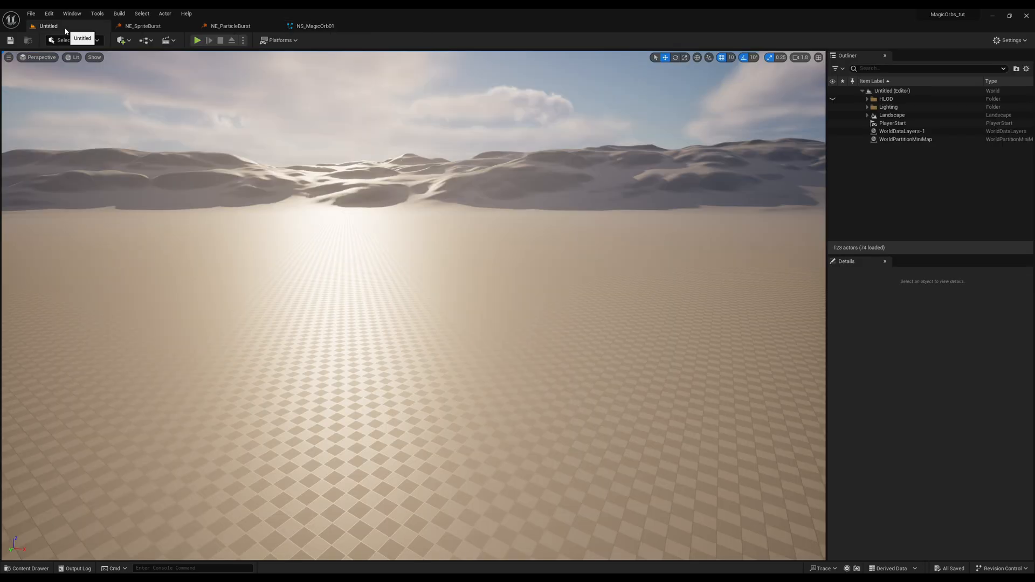
pyautogui.click(27, 569)
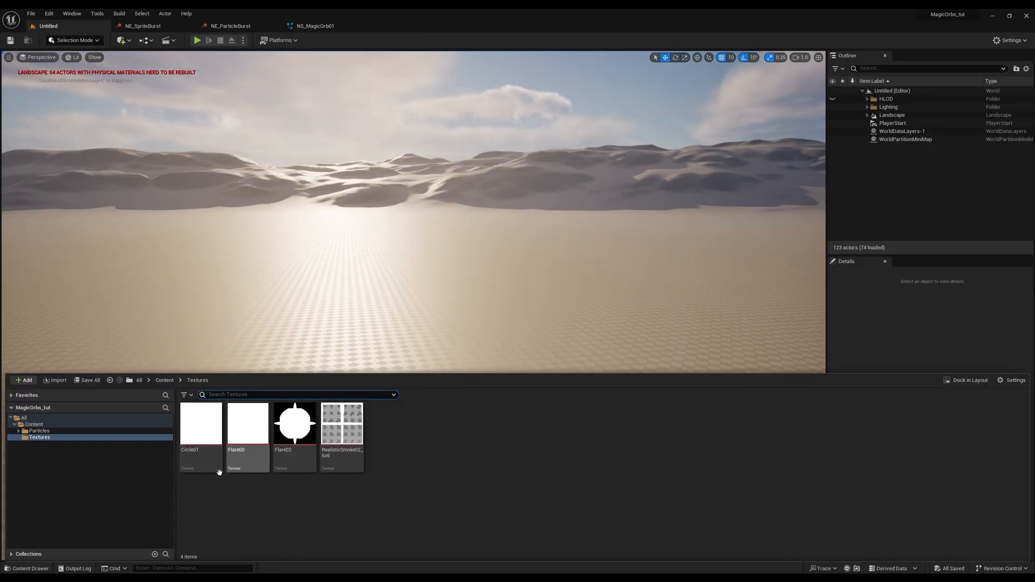
pyautogui.click(34, 424)
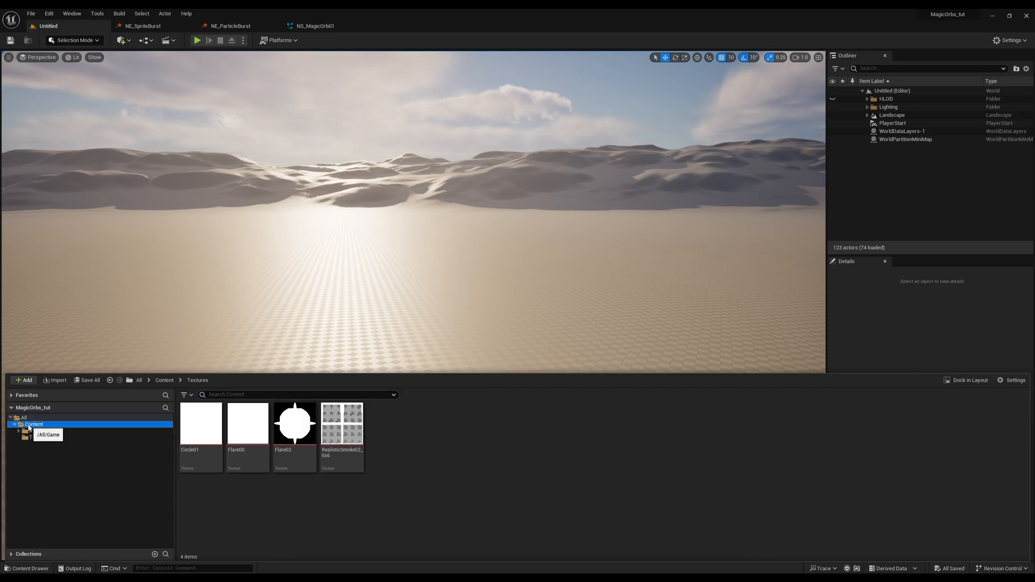
pyautogui.rightClick(34, 424)
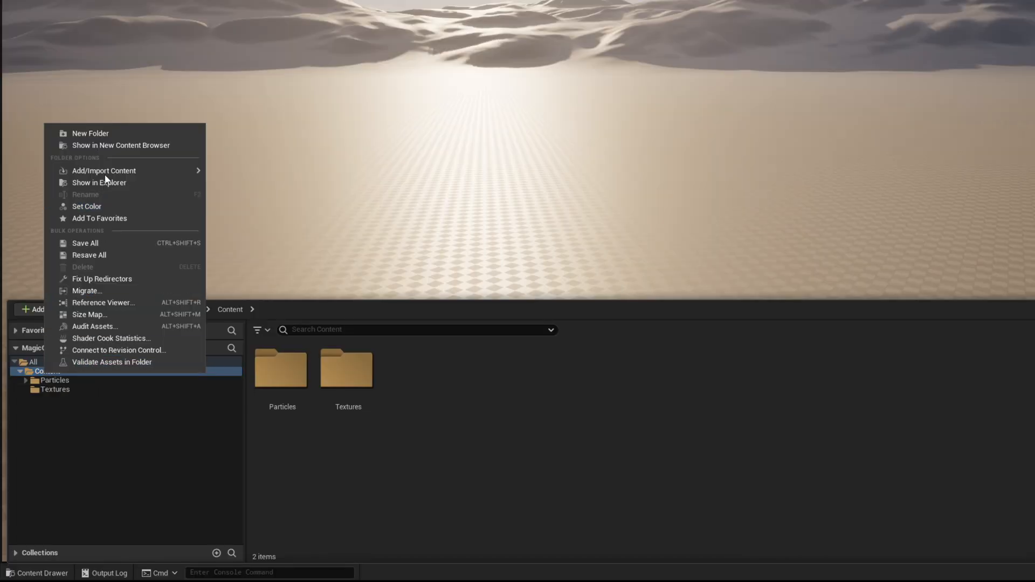
pyautogui.click(119, 133)
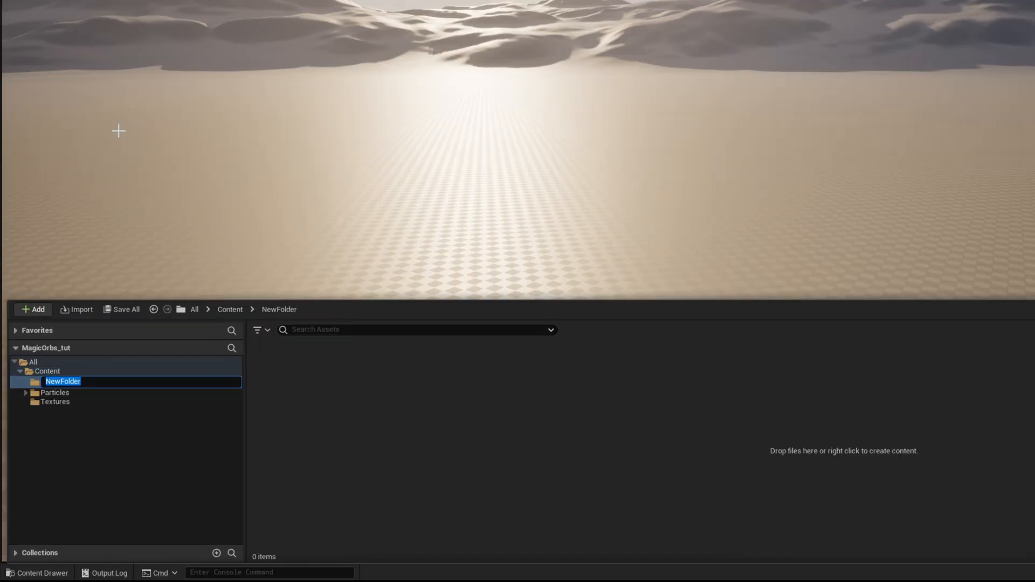
pyautogui.write('Materials')
pyautogui.press('Return')
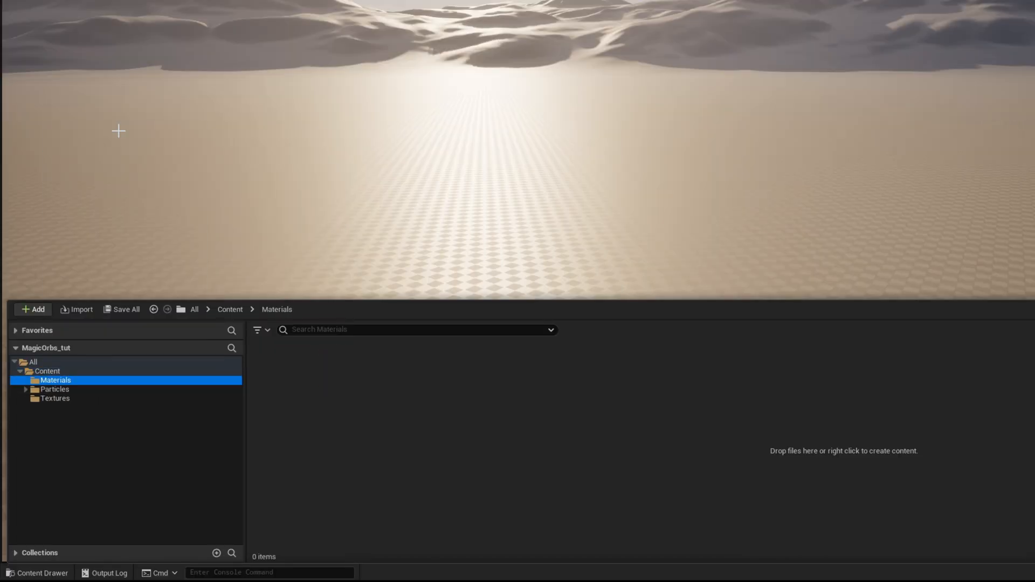
# Create a subfolder named Originals inside the Materials folder.
pyautogui.rightClick(70, 383)
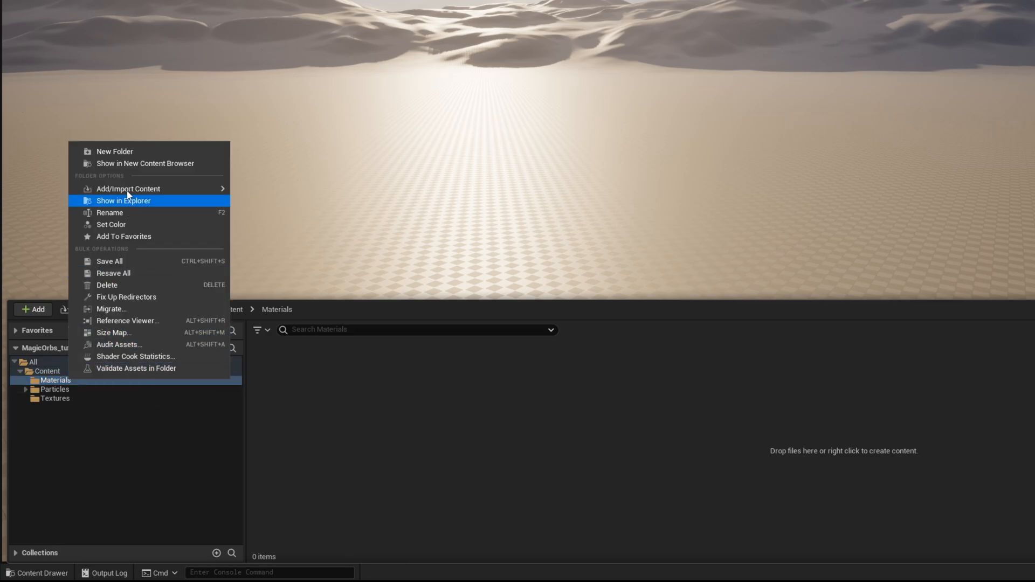
pyautogui.click(135, 153)
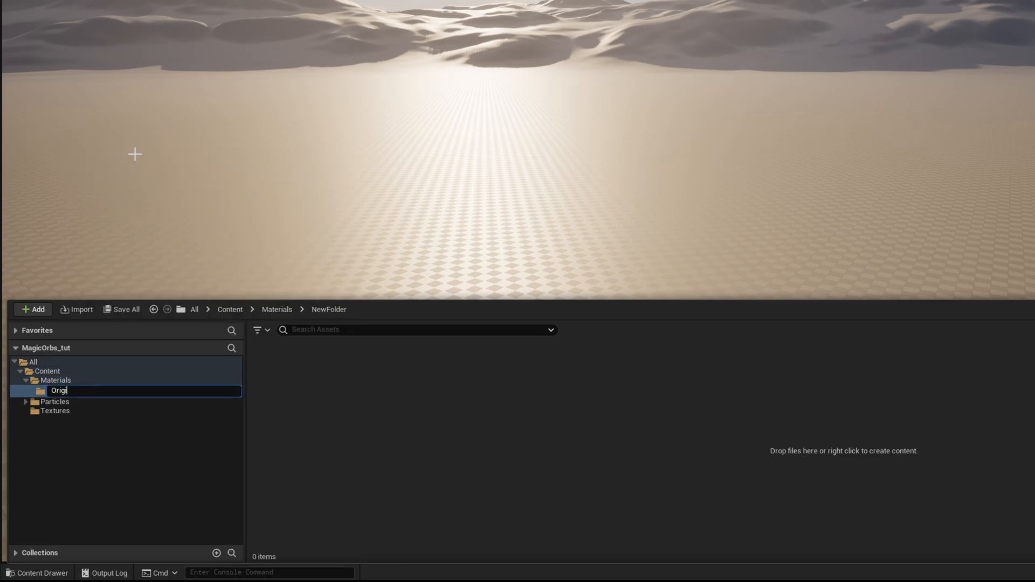
pyautogui.press('Return')
# Create a material named M_ParticleSimple in the Originals folder and open it for editing.
pyautogui.rightClick(337, 393)
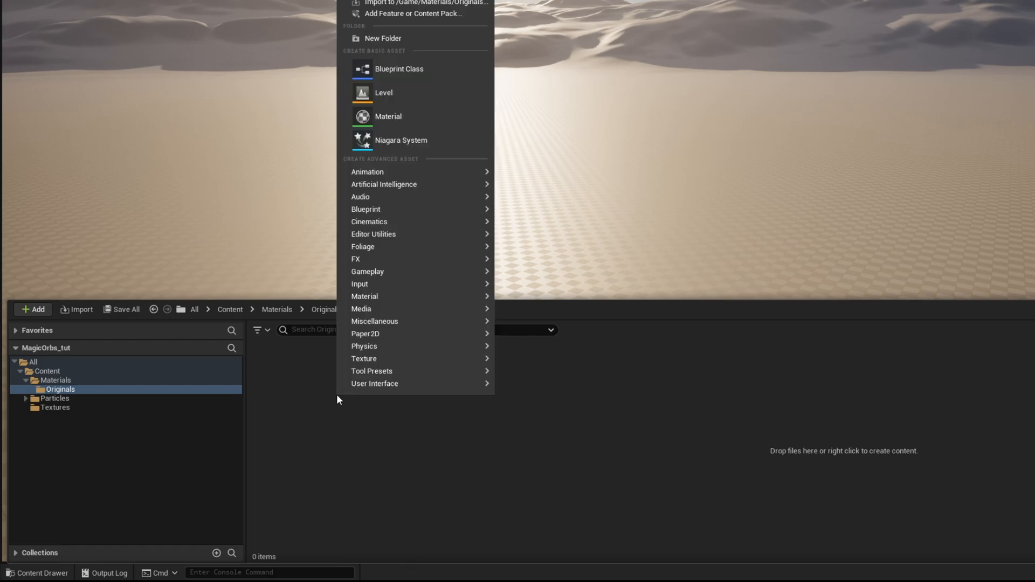
pyautogui.click(415, 123)
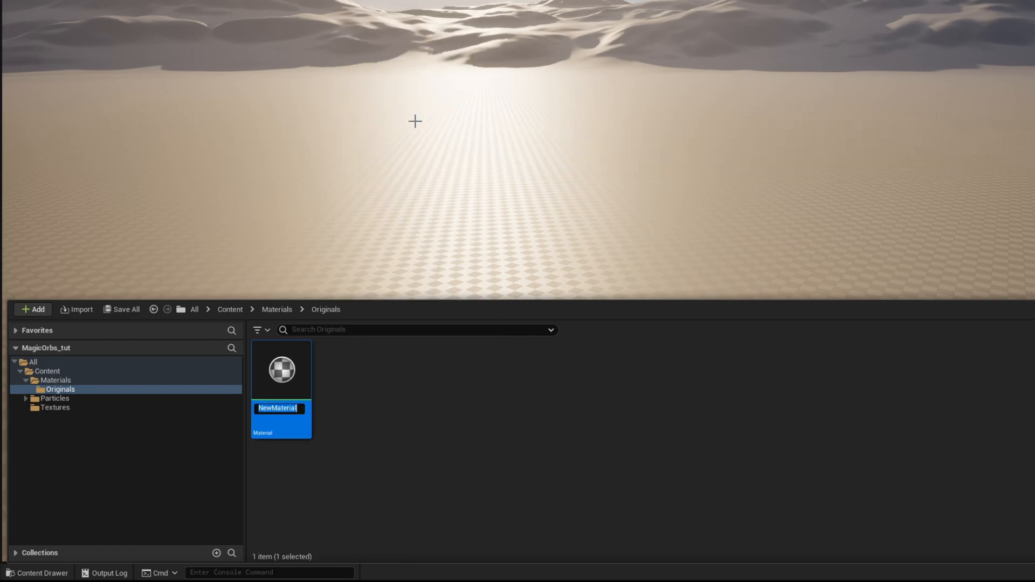
pyautogui.write('M_')
pyautogui.write('ParticleSimple')
pyautogui.press('Return')
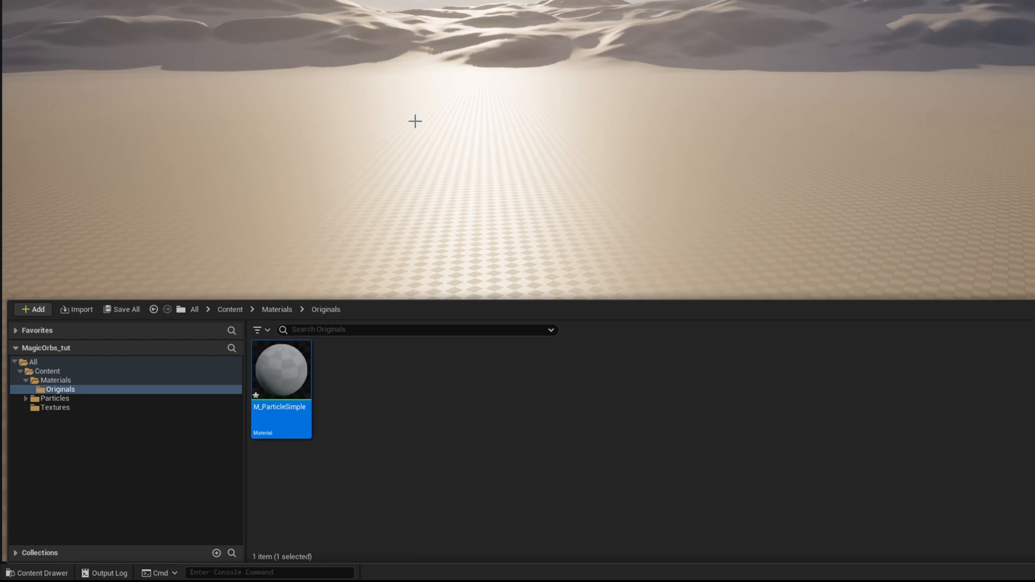
pyautogui.doubleClick(281, 372)
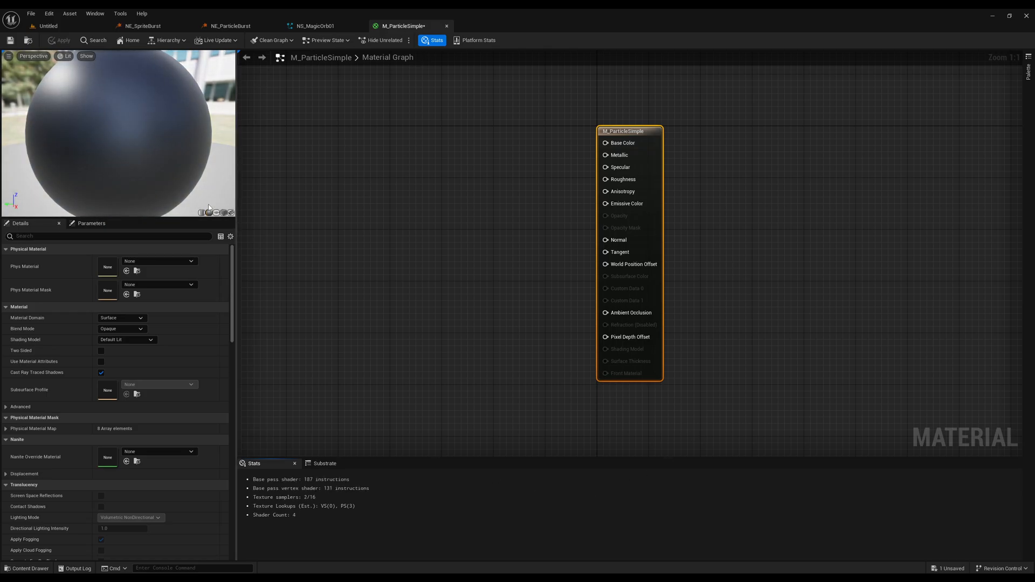
# Set M_ParticleSimple's Blend Mode to Translucent and Shading Model to Unlit, and enable Two Sided.
pyautogui.scroll(-5, 204, 176)
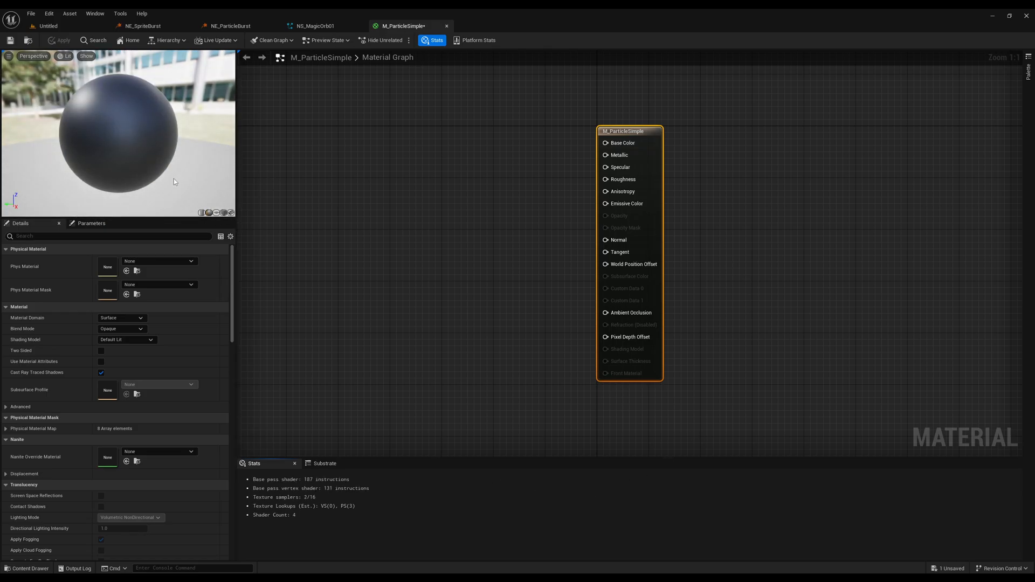
pyautogui.moveTo(173, 176)
pyautogui.mouseDown()
pyautogui.moveTo(185, 176)
pyautogui.moveTo(172, 179)
pyautogui.mouseUp()
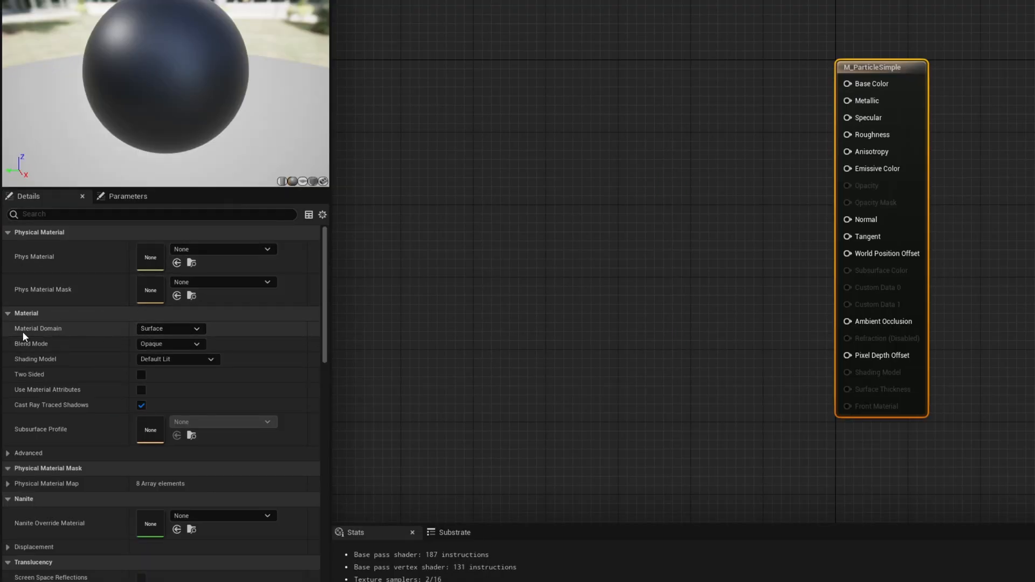
pyautogui.click(178, 330)
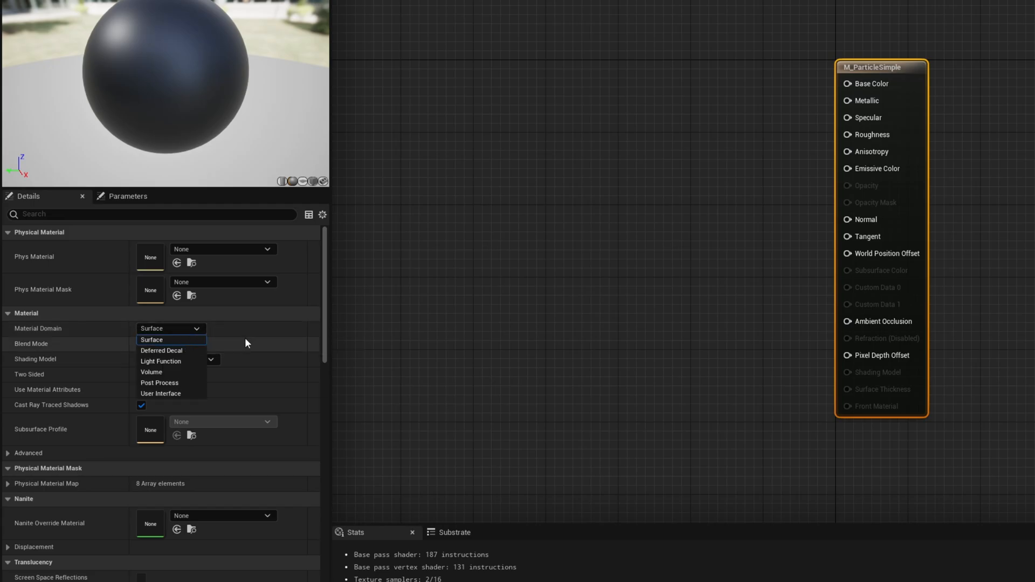
pyautogui.click(238, 339)
pyautogui.click(195, 345)
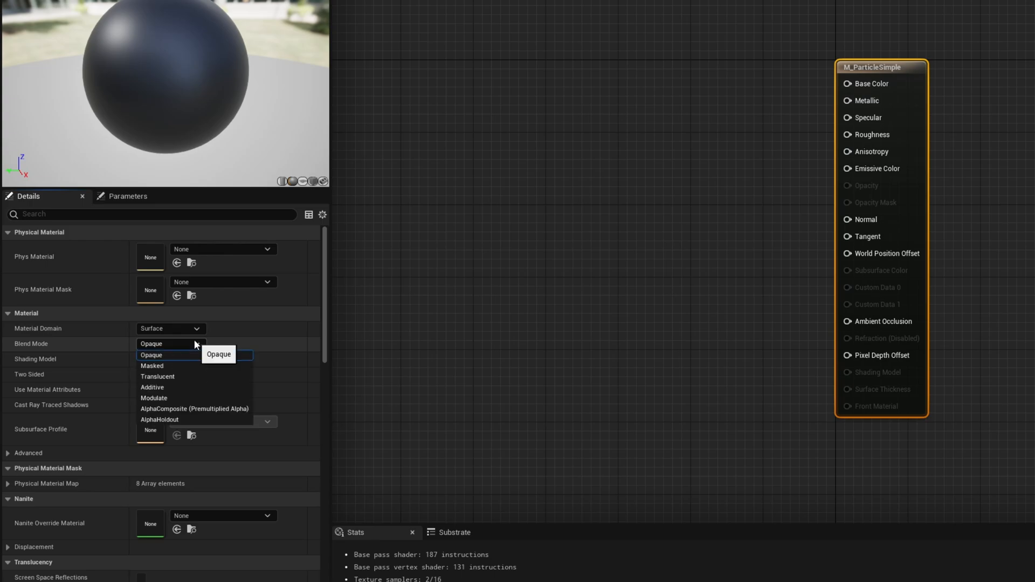
pyautogui.click(177, 377)
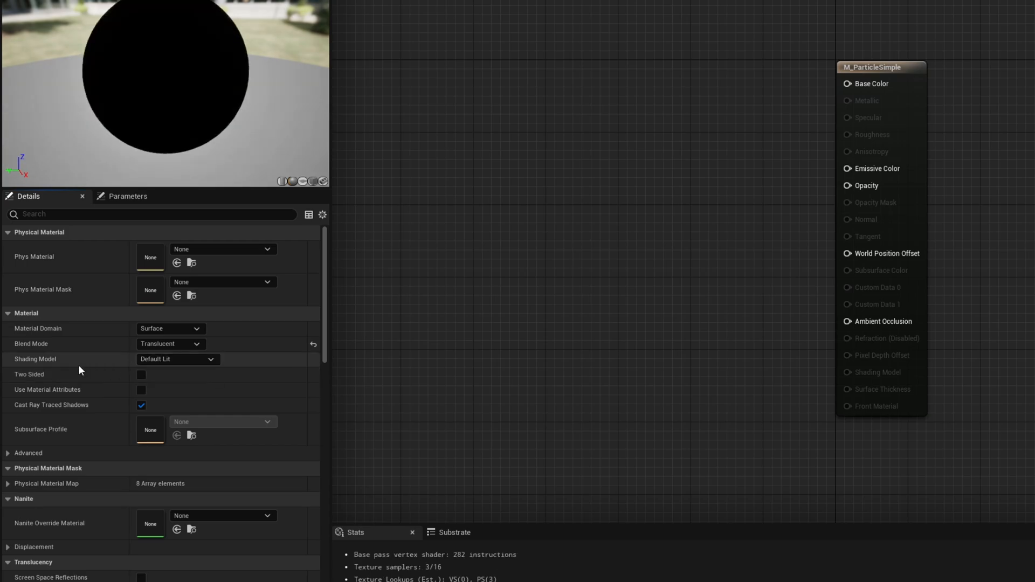
pyautogui.click(154, 361)
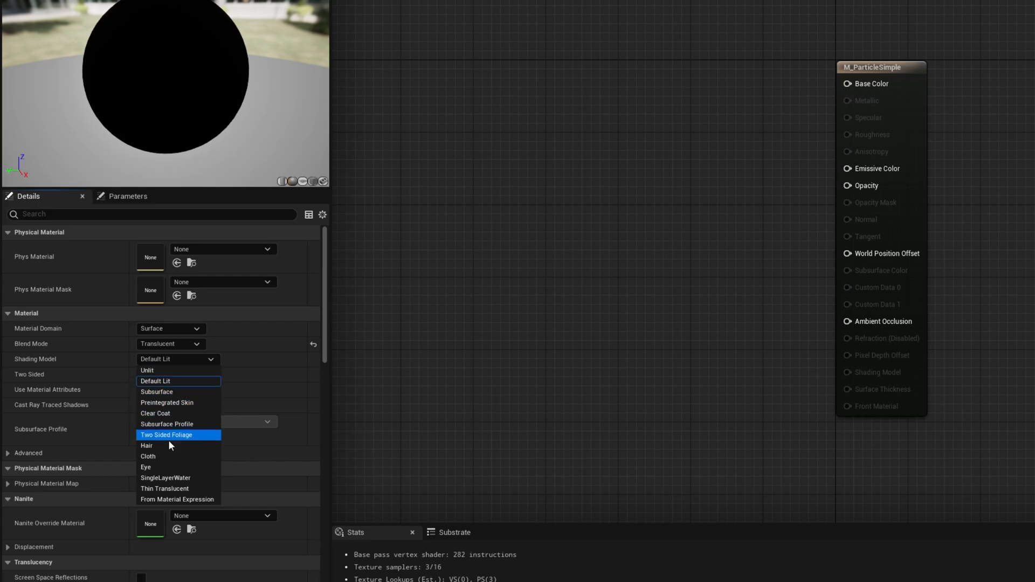
pyautogui.click(170, 369)
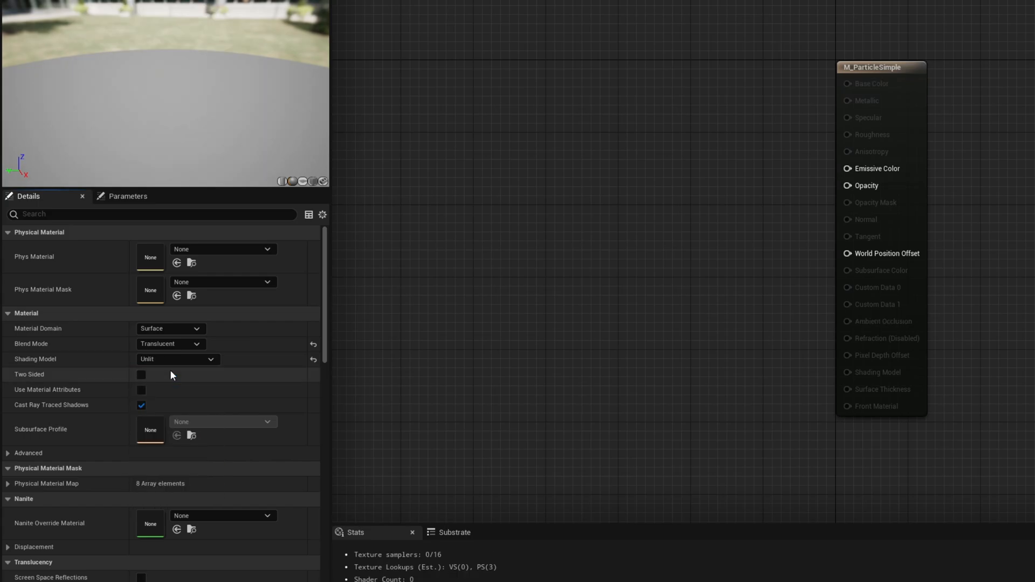
pyautogui.click(142, 375)
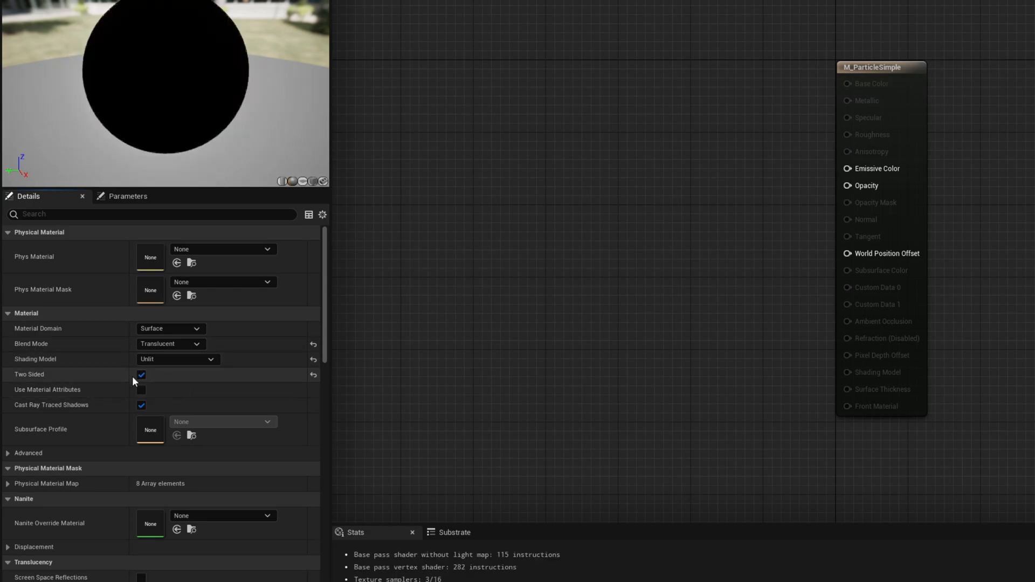
# Enable the material's usage with Niagara Sprites, Niagara Ribbons and Niagara Mesh Particles.
pyautogui.scroll(-5, 211, 426)
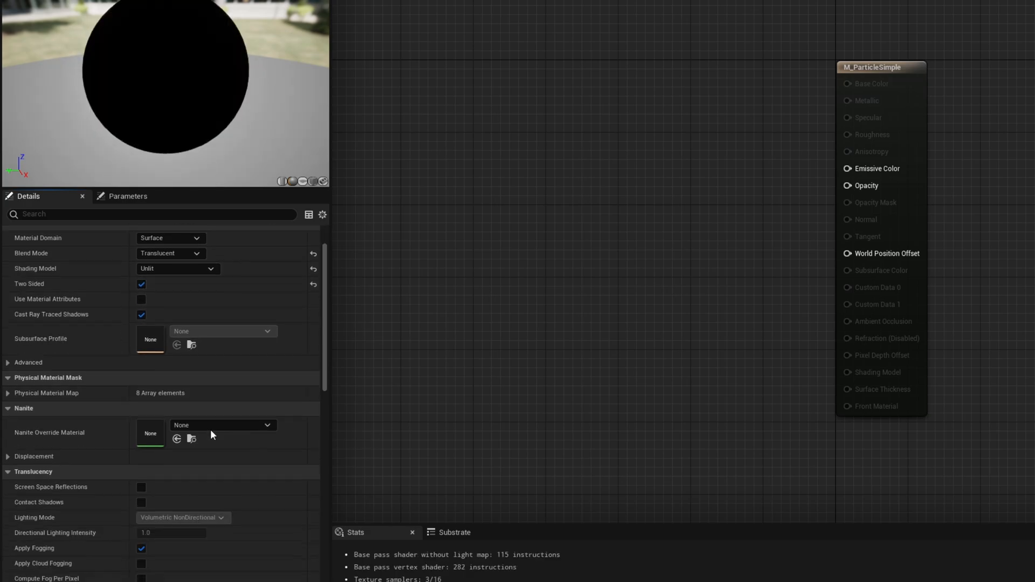
pyautogui.scroll(-12, 211, 429)
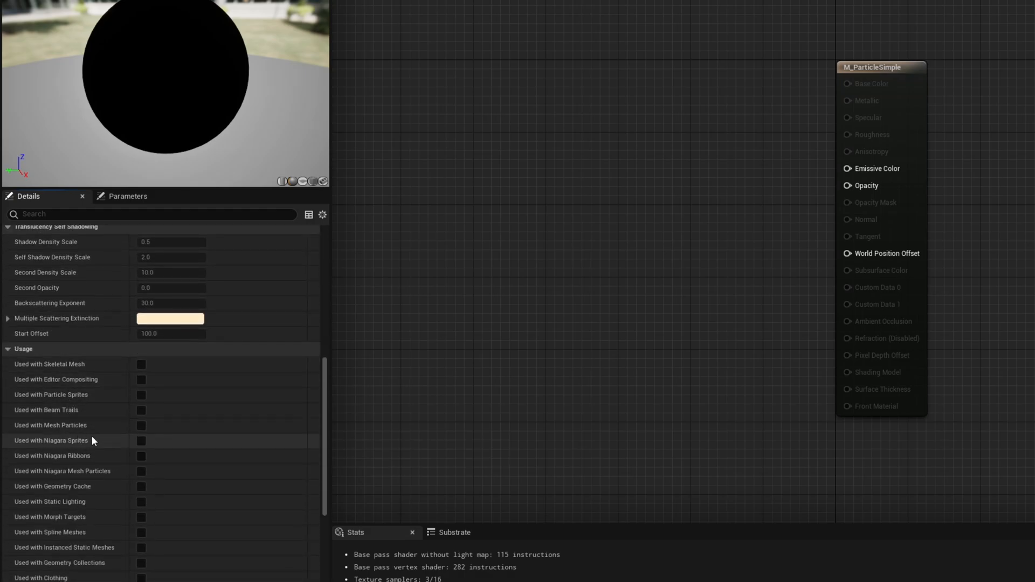
pyautogui.click(141, 440)
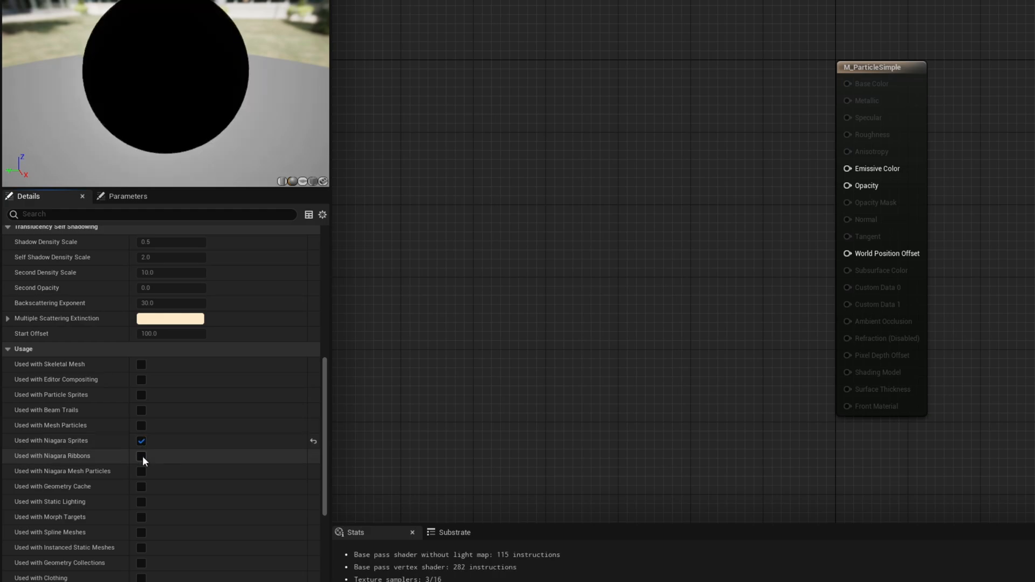
pyautogui.click(142, 456)
pyautogui.click(143, 473)
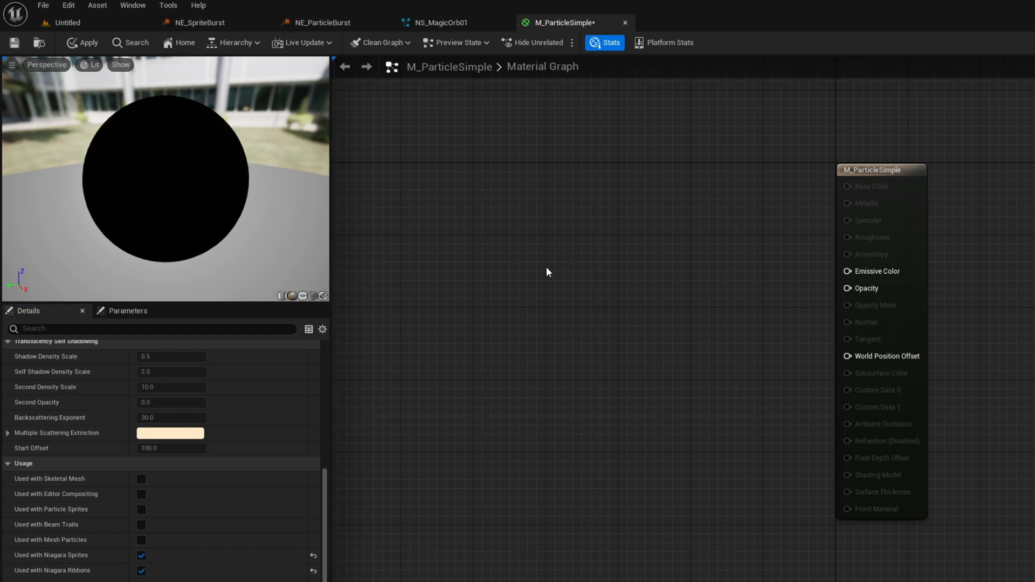
# Add a TextureSampleParameter2D node named MainTex to the material graph and place it before the M_ParticleSimple output node.
pyautogui.rightClick(523, 279)
pyautogui.rightClick(501, 273)
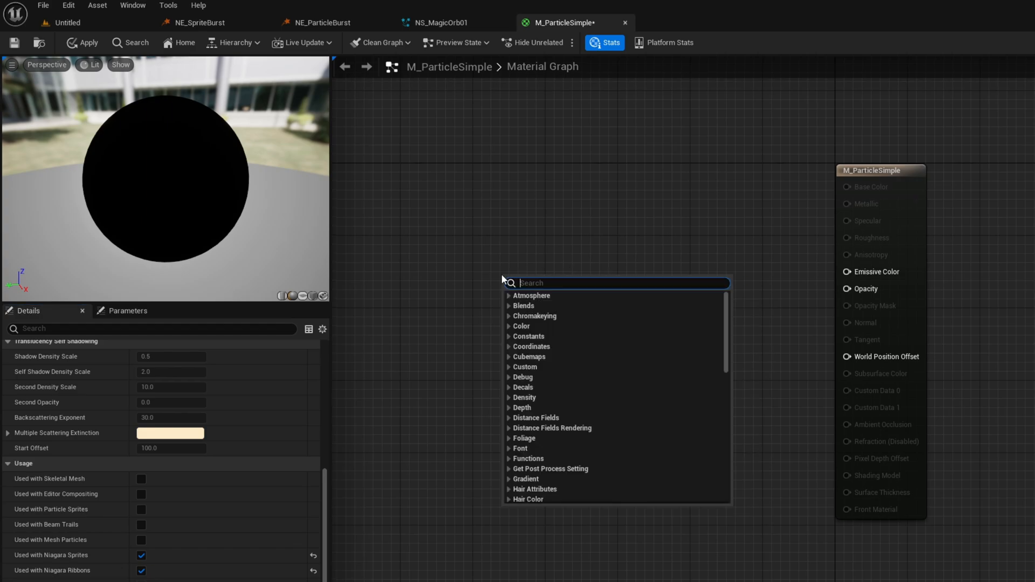
pyautogui.write('texture')
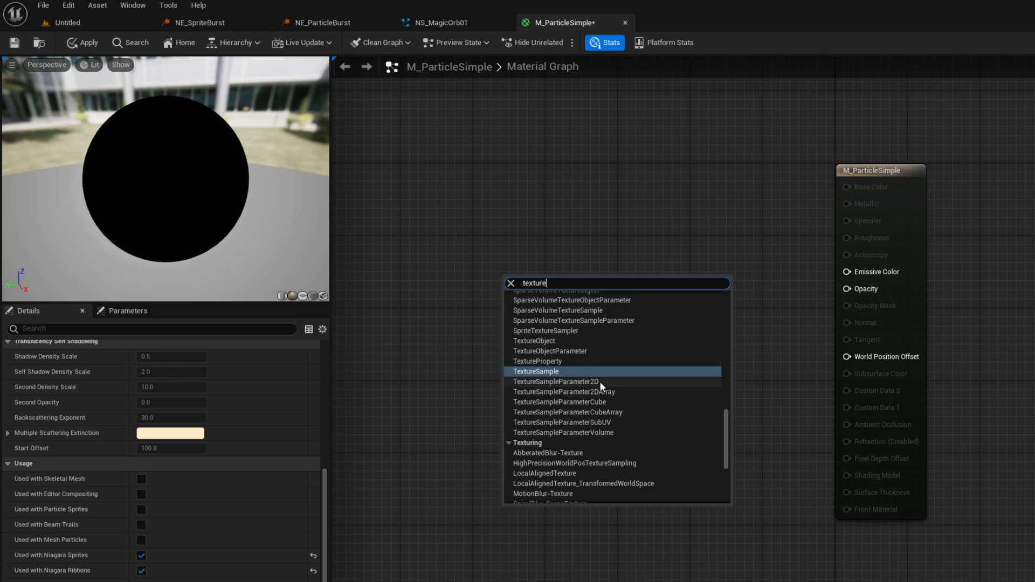
pyautogui.click(599, 381)
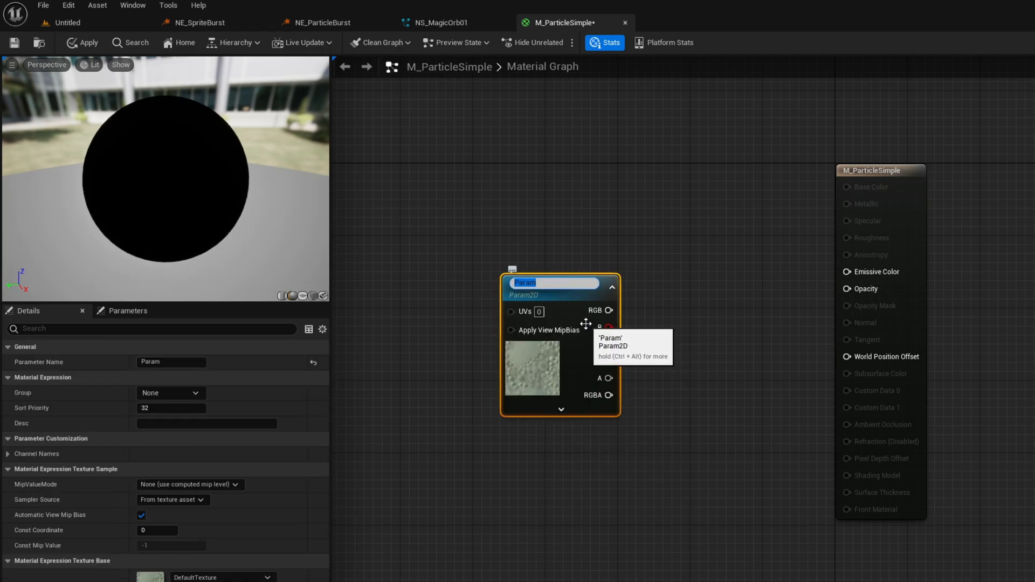
pyautogui.write('MainTex')
pyautogui.press('Return')
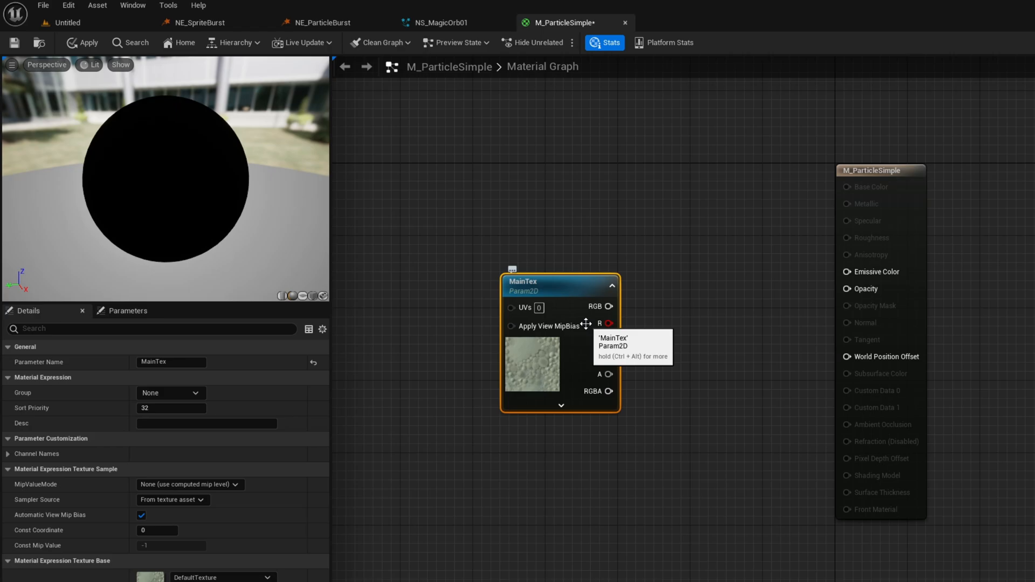
pyautogui.moveTo(573, 290); pyautogui.dragTo(563, 261)
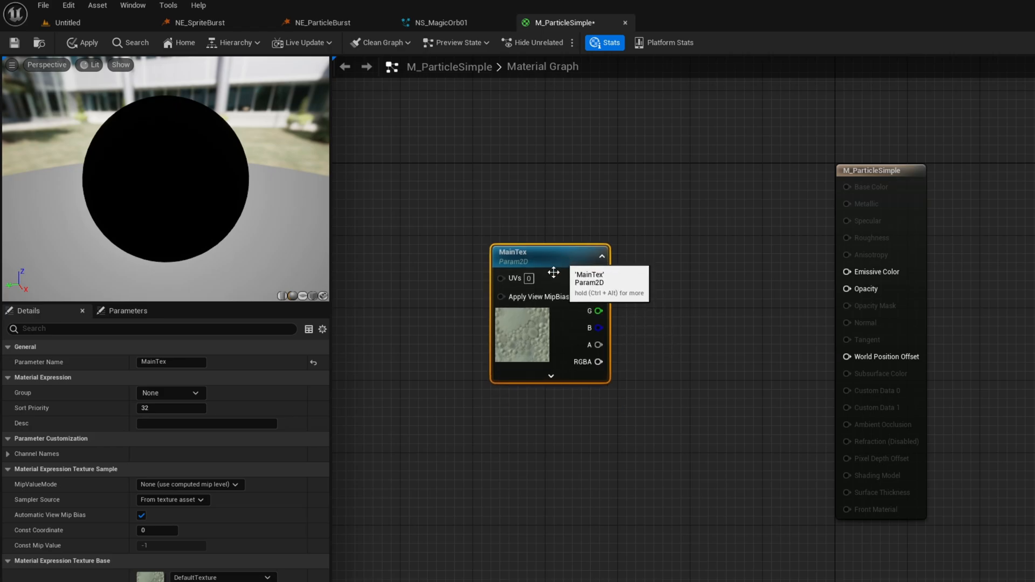
# Assign the Flare00 texture to the MainTex node and move the node further away from the material output.
pyautogui.click(210, 577)
pyautogui.click(238, 473)
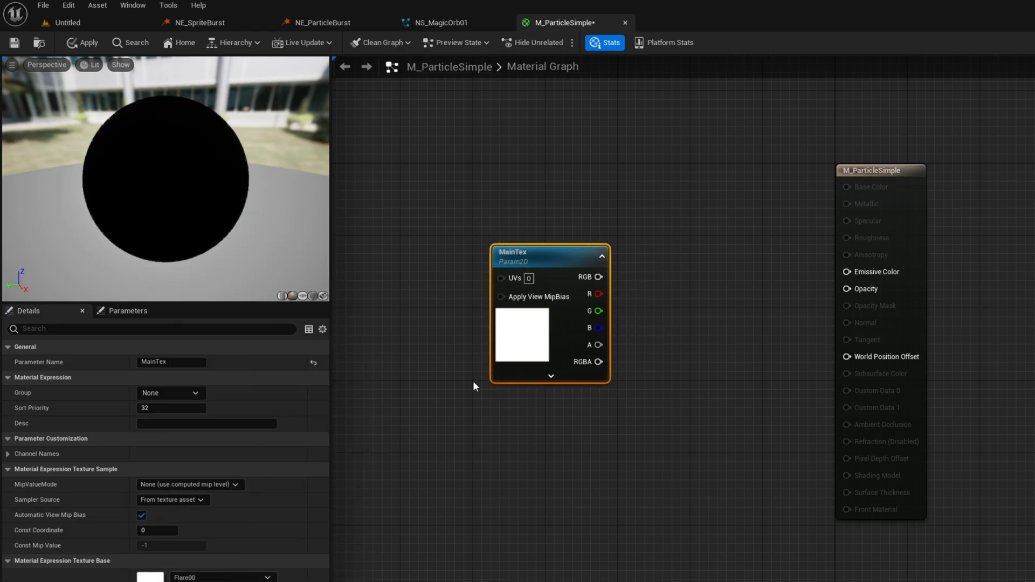
pyautogui.moveTo(545, 254); pyautogui.dragTo(512, 237)
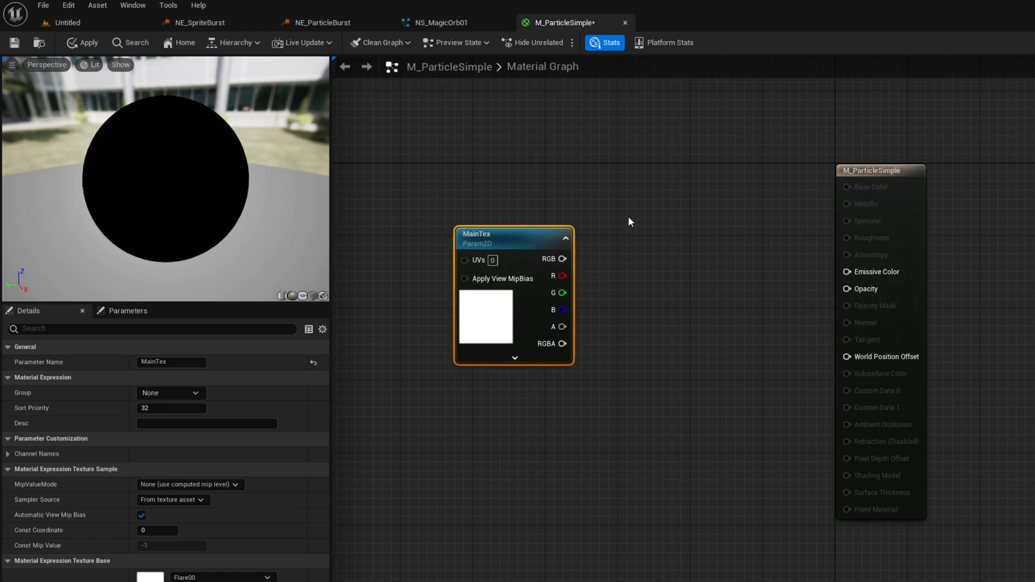
pyautogui.moveTo(631, 245); pyautogui.dragTo(649, 345, button='right')
pyautogui.moveTo(516, 341); pyautogui.dragTo(488, 403)
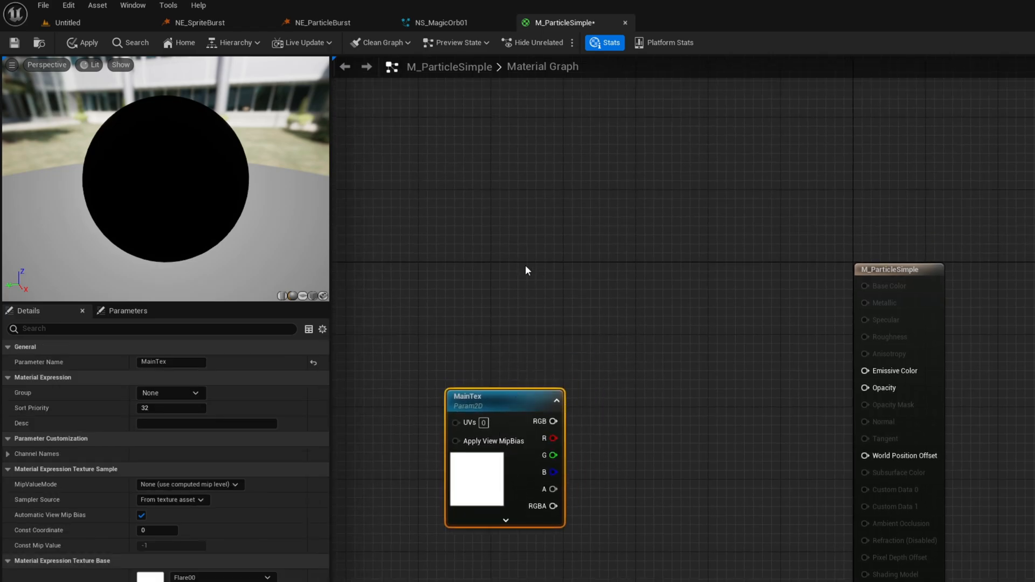
# Add a Particle Color node to the material graph above the MainTex node.
pyautogui.click(501, 244)
pyautogui.rightClick(505, 250)
pyautogui.write('particle')
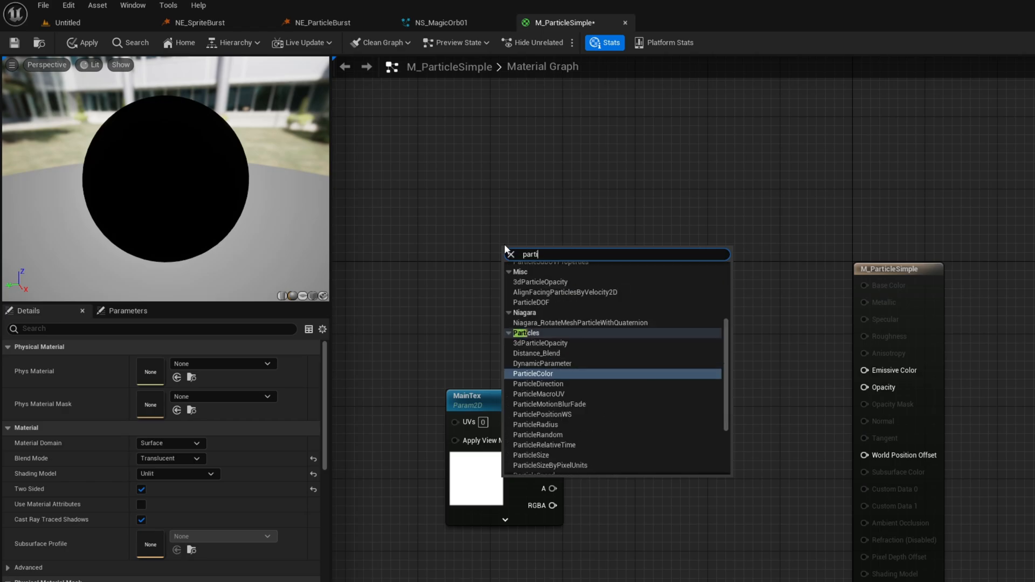
pyautogui.click(545, 373)
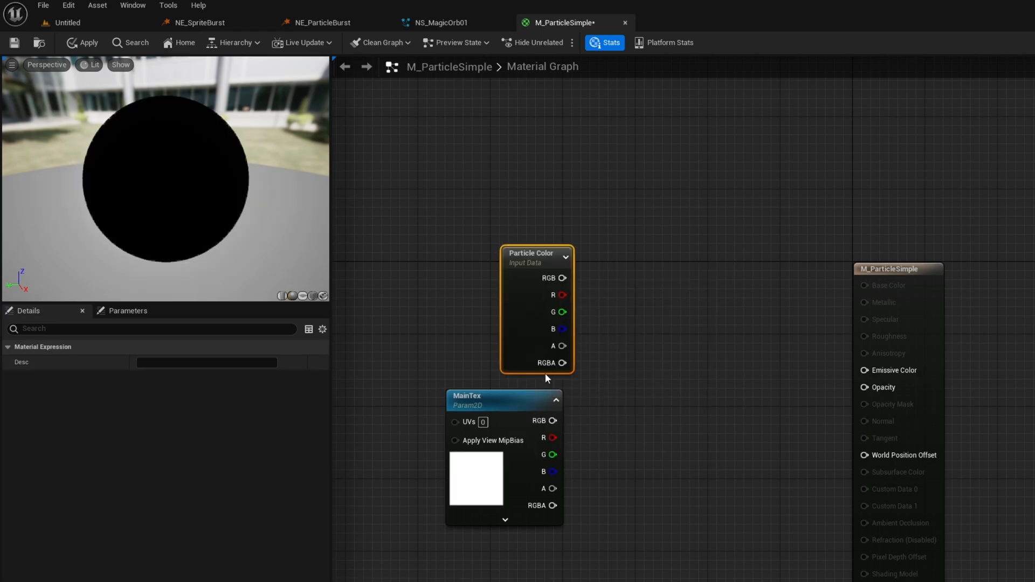
# Add a Multiply node that combines the RGB outputs of Particle Color and MainTex.
pyautogui.moveTo(547, 255); pyautogui.dragTo(677, 348)
pyautogui.write('mul')
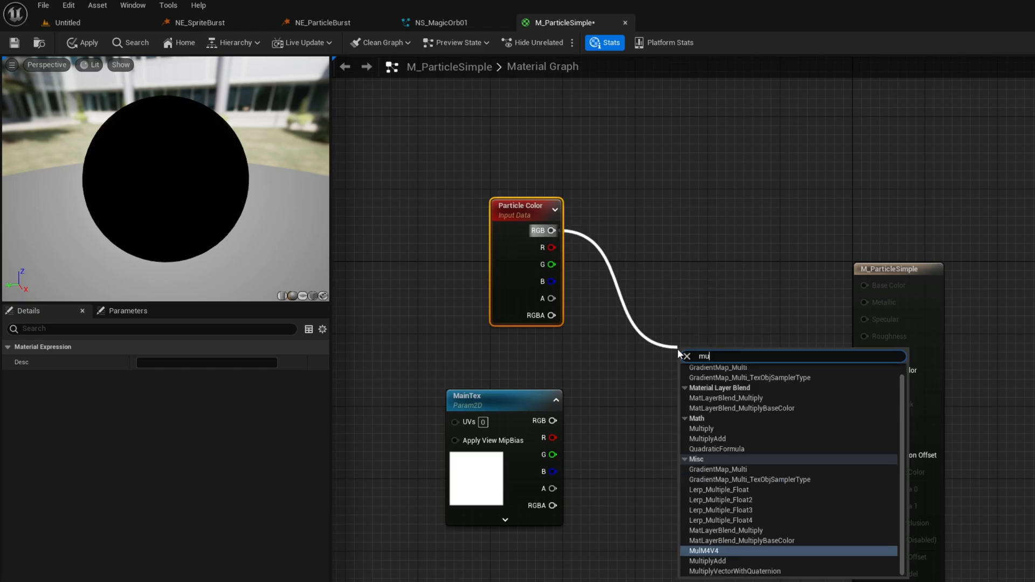
pyautogui.click(715, 429)
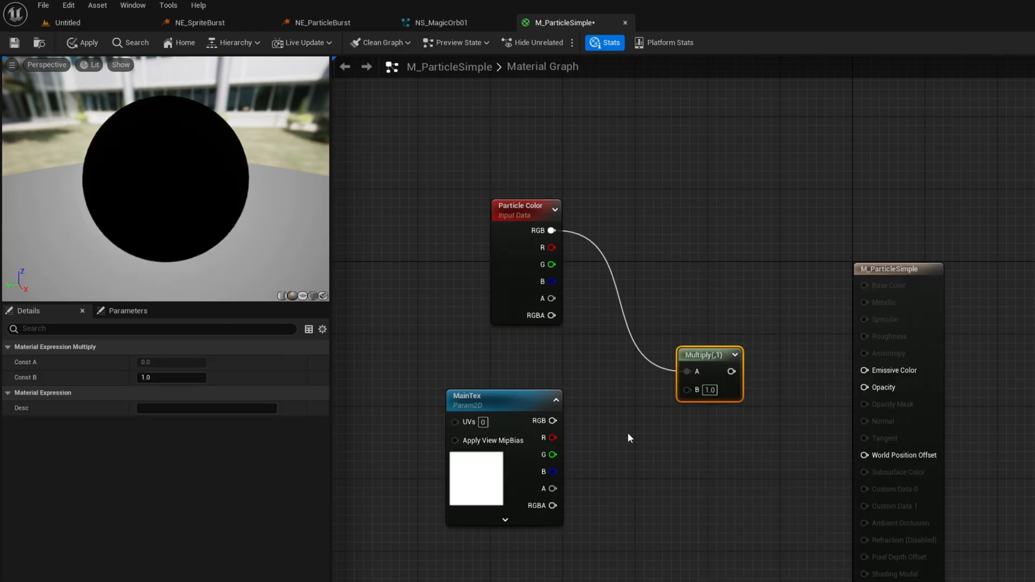
pyautogui.moveTo(553, 421); pyautogui.dragTo(684, 390)
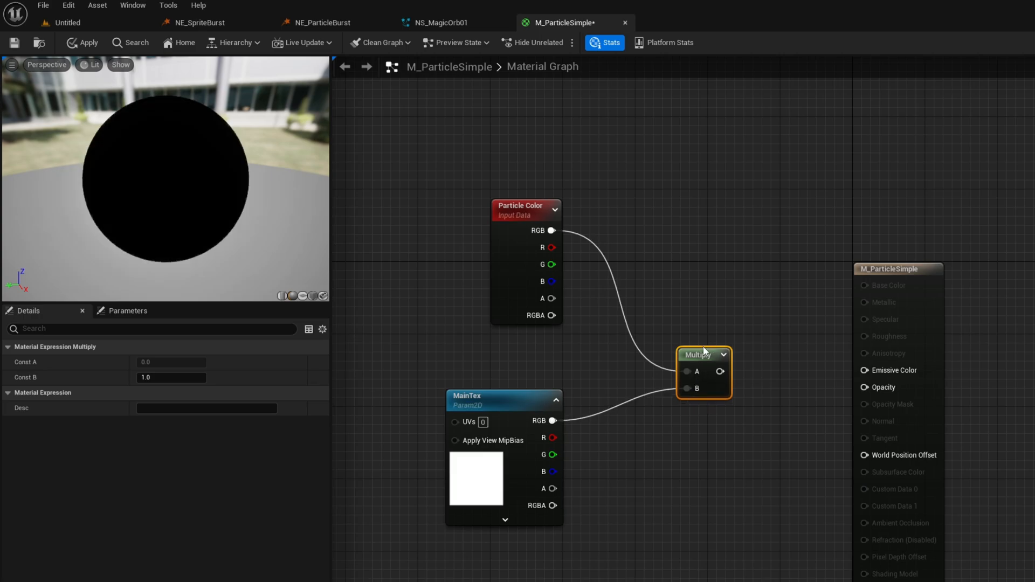
# Duplicate the Multiply node below the first and feed it the alpha outputs of Particle Color and MainTex.
pyautogui.hotkey('ctrl', 'd')
pyautogui.moveTo(740, 407); pyautogui.dragTo(677, 451)
pyautogui.moveTo(551, 300); pyautogui.dragTo(687, 470)
pyautogui.moveTo(553, 488); pyautogui.dragTo(683, 486)
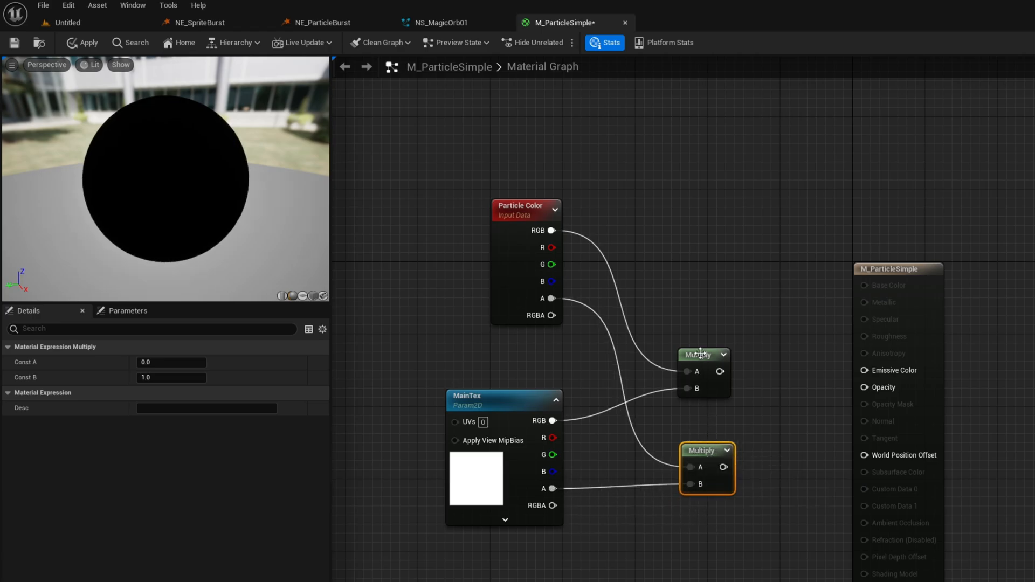
# Connect the RGB Multiply to Emissive Color and the alpha Multiply to Opacity, using a plane preview, and save the material.
pyautogui.moveTo(720, 371); pyautogui.dragTo(866, 374)
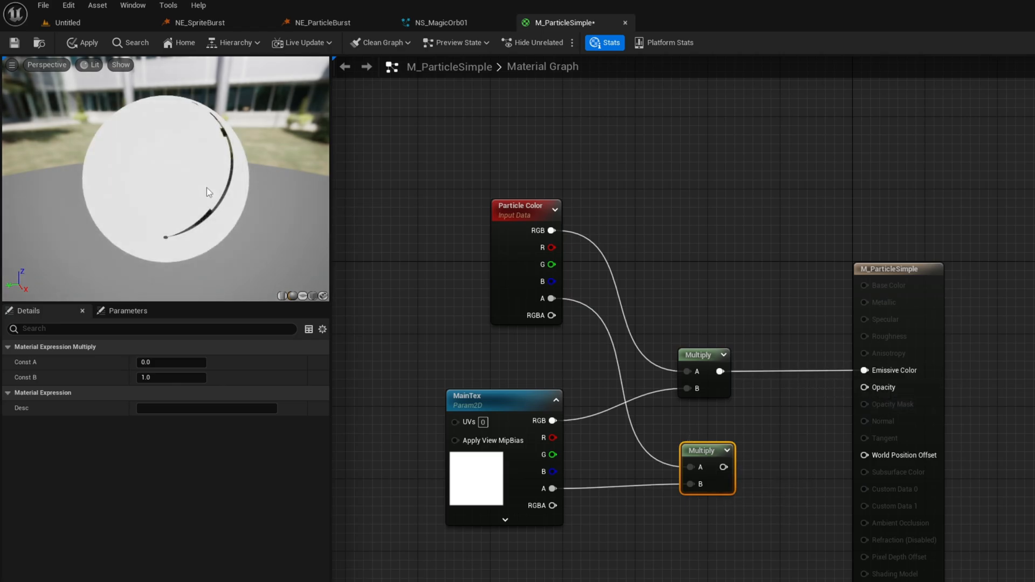
pyautogui.click(303, 295)
pyautogui.moveTo(291, 274); pyautogui.dragTo(264, 233)
pyautogui.moveTo(724, 468); pyautogui.dragTo(865, 388)
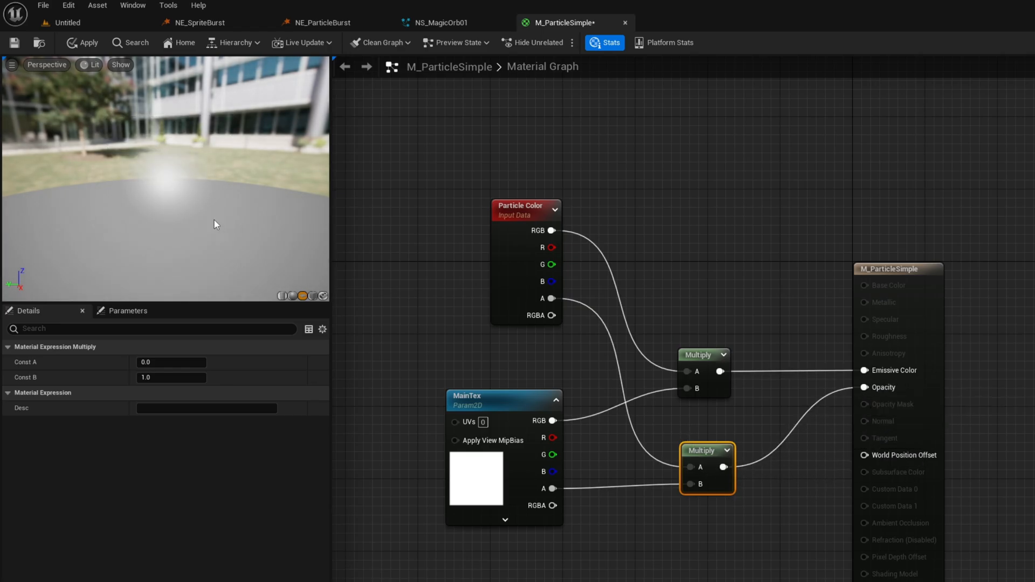
pyautogui.moveTo(215, 225)
pyautogui.mouseDown()
pyautogui.moveTo(215, 204)
pyautogui.moveTo(215, 242)
pyautogui.moveTo(209, 220)
pyautogui.mouseUp()
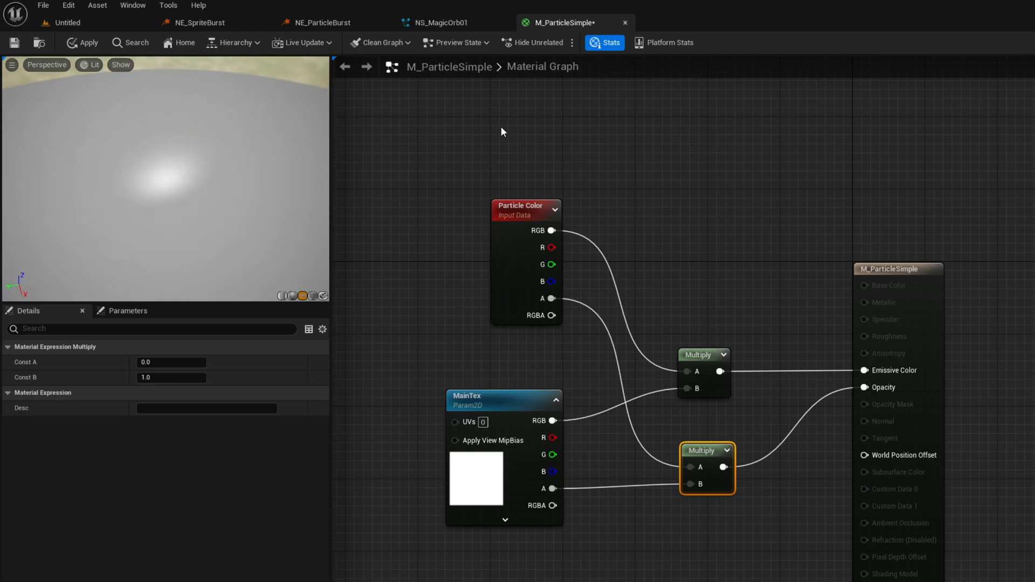
pyautogui.click(14, 43)
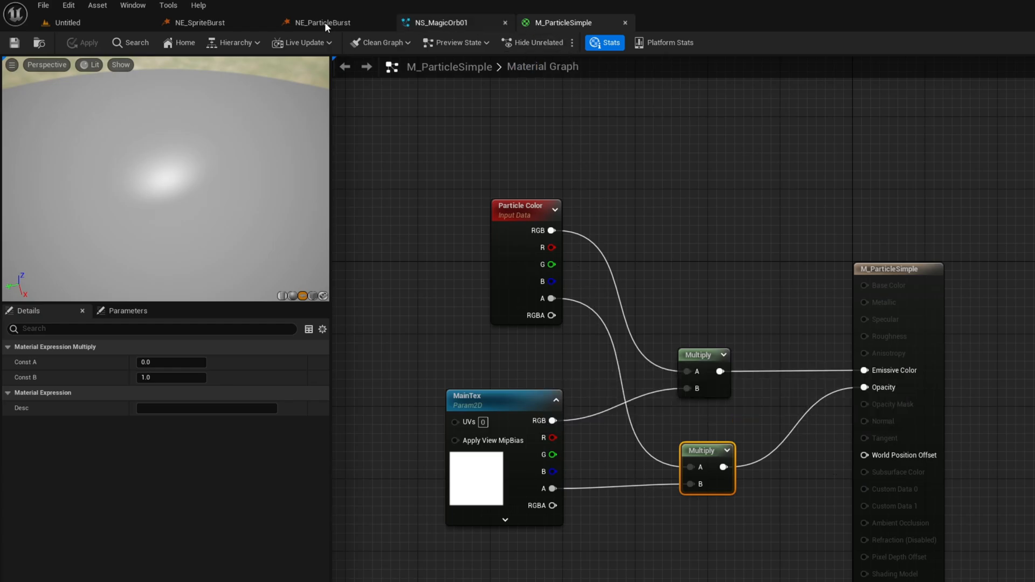
# Create a material instance of M_ParticleSimple in the Originals folder and name it Mi_Flare00.
pyautogui.click(63, 21)
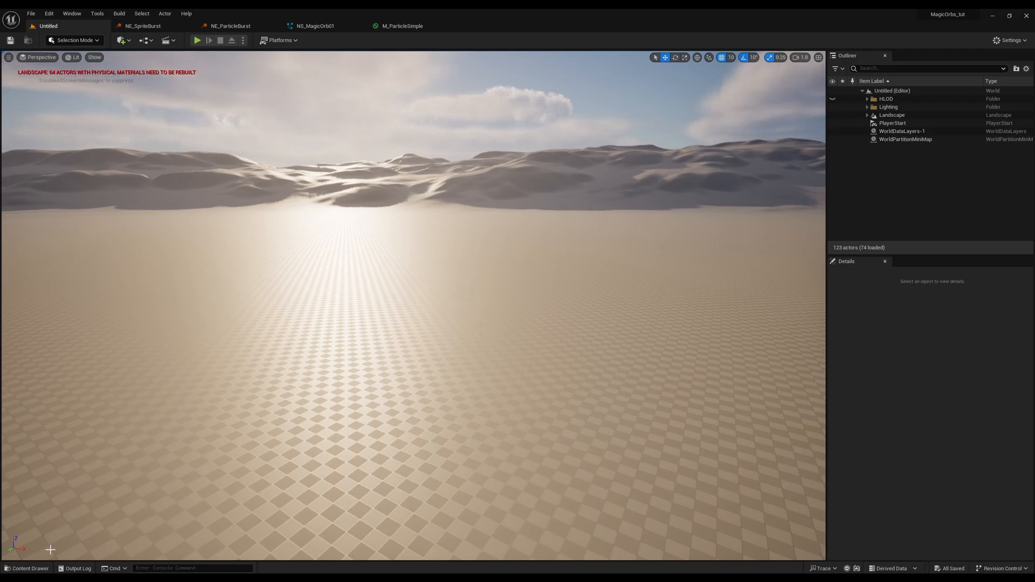
pyautogui.click(30, 567)
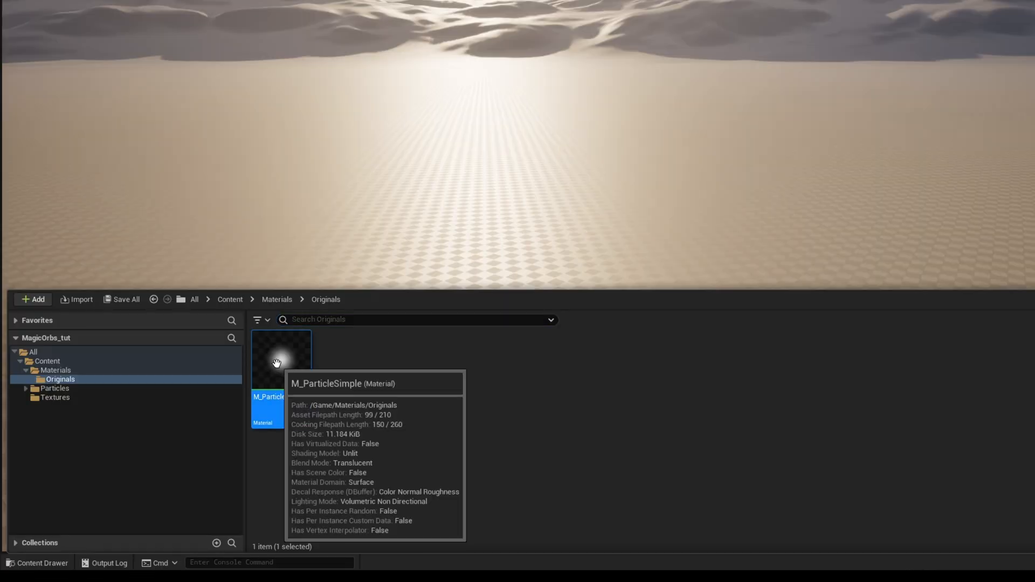
pyautogui.rightClick(203, 418)
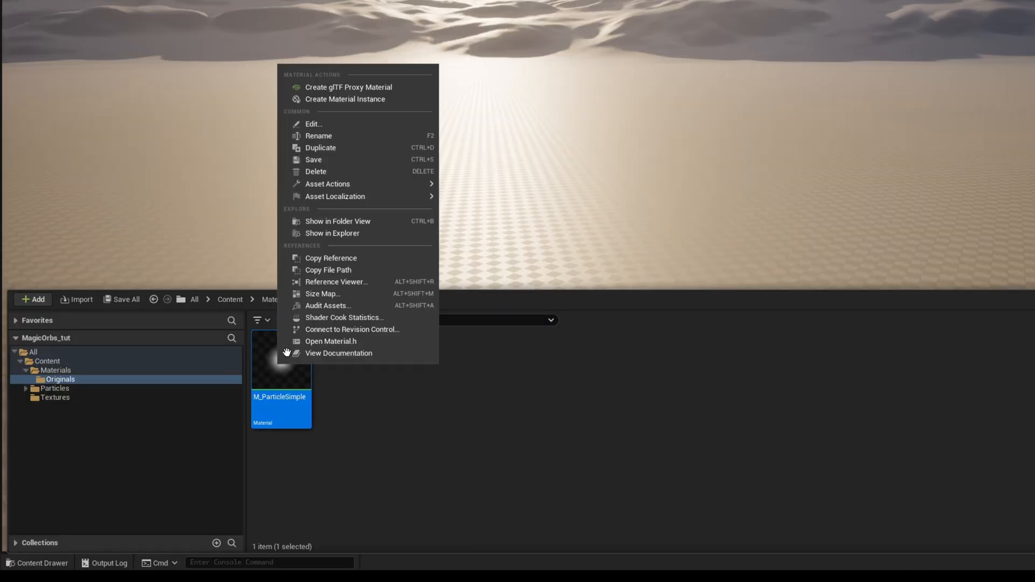
pyautogui.click(366, 100)
pyautogui.write('Mi_Flare00')
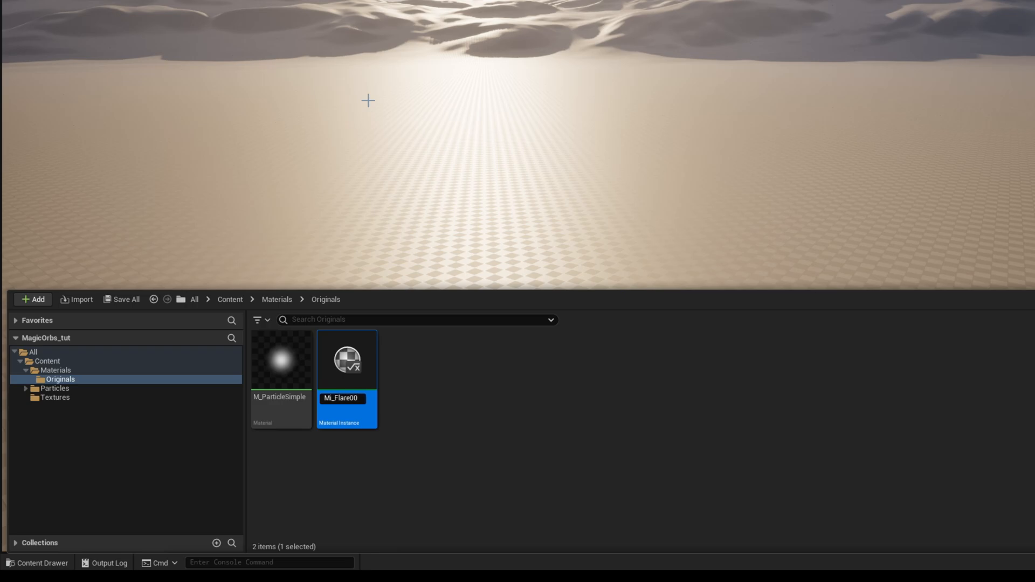
pyautogui.press('Return')
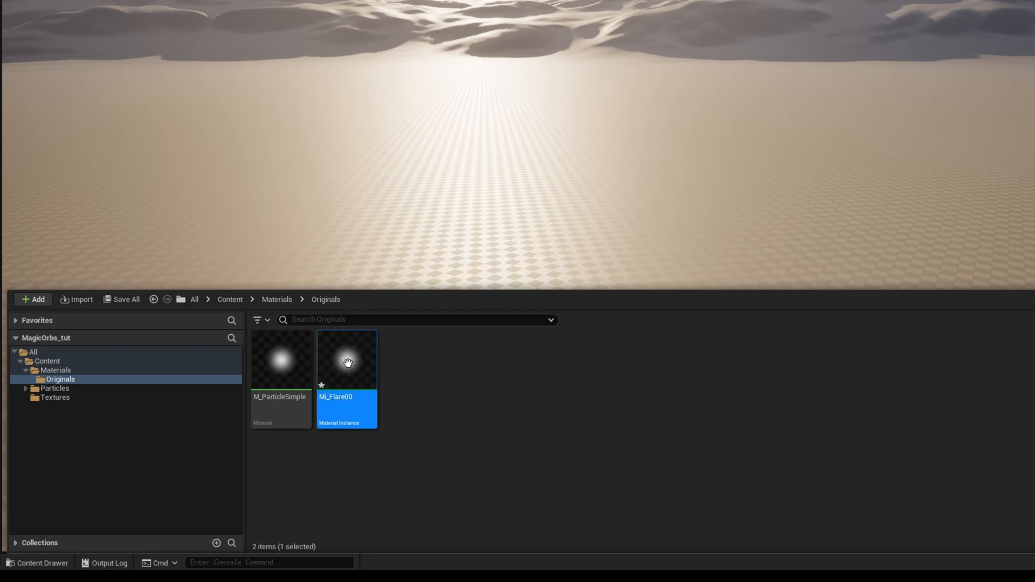
# Move Mi_Flare00 from the Originals folder into the parent Materials folder and show that folder's contents.
pyautogui.moveTo(348, 362); pyautogui.dragTo(65, 374)
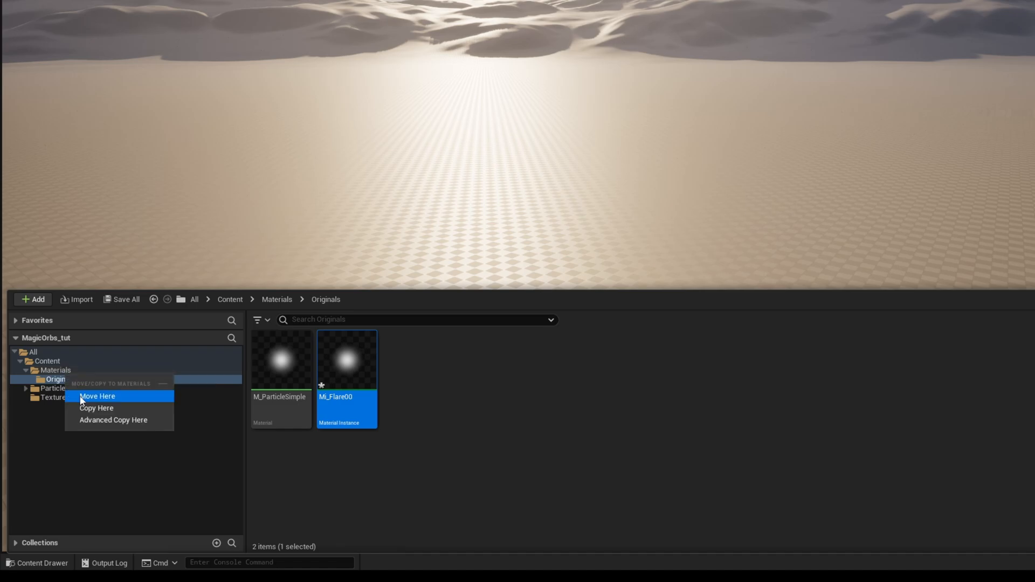
pyautogui.click(81, 396)
pyautogui.click(79, 370)
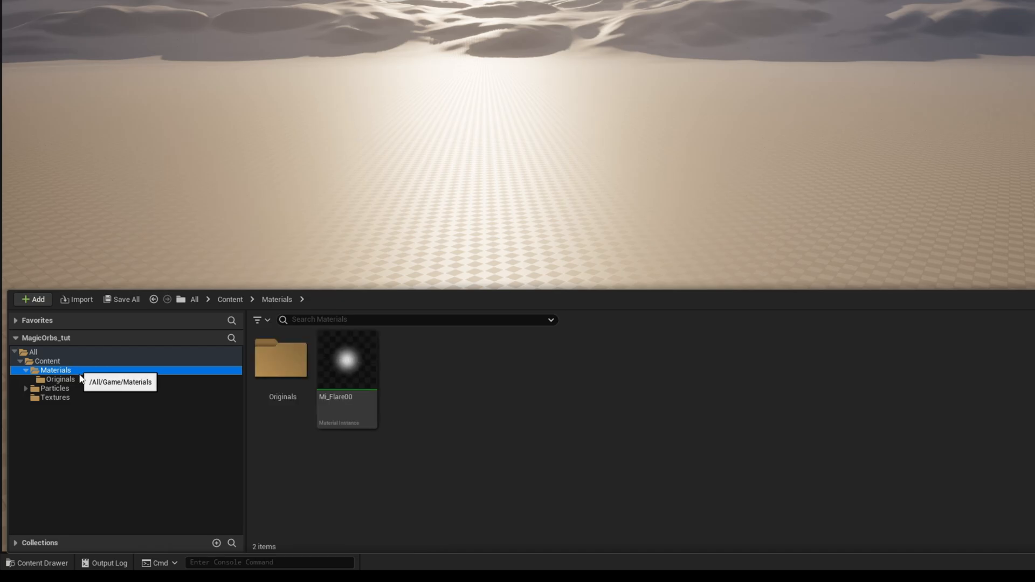
# Open the Mi_Flare00 instance to examine its MainTex texture parameter, and close it again.
pyautogui.click(333, 409)
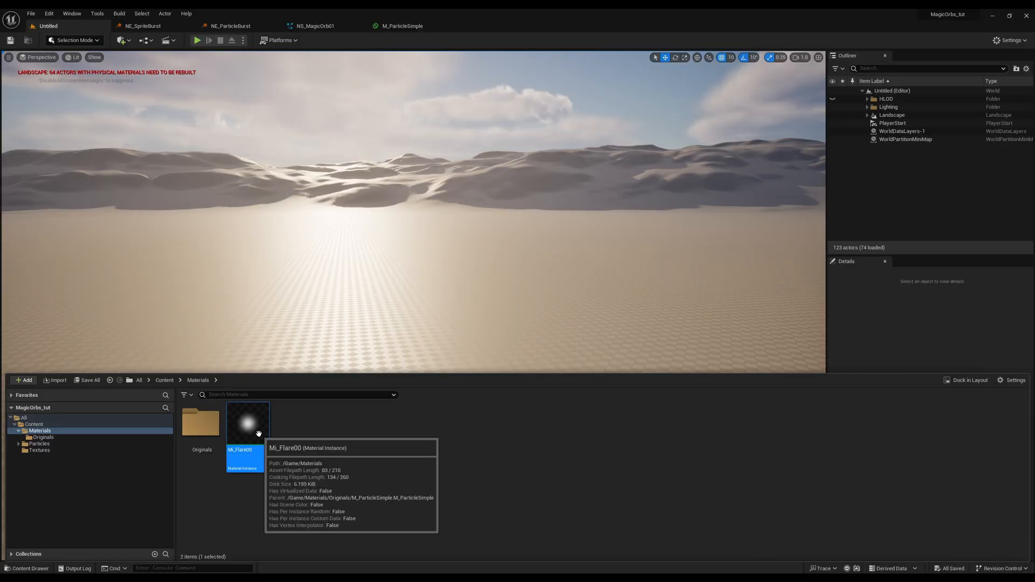
pyautogui.doubleClick(259, 434)
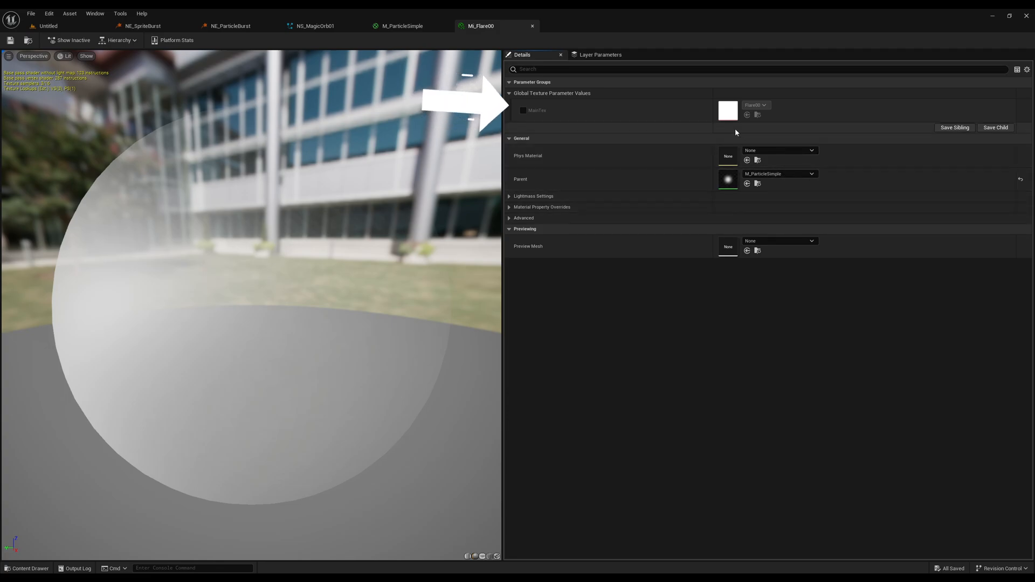
pyautogui.click(532, 26)
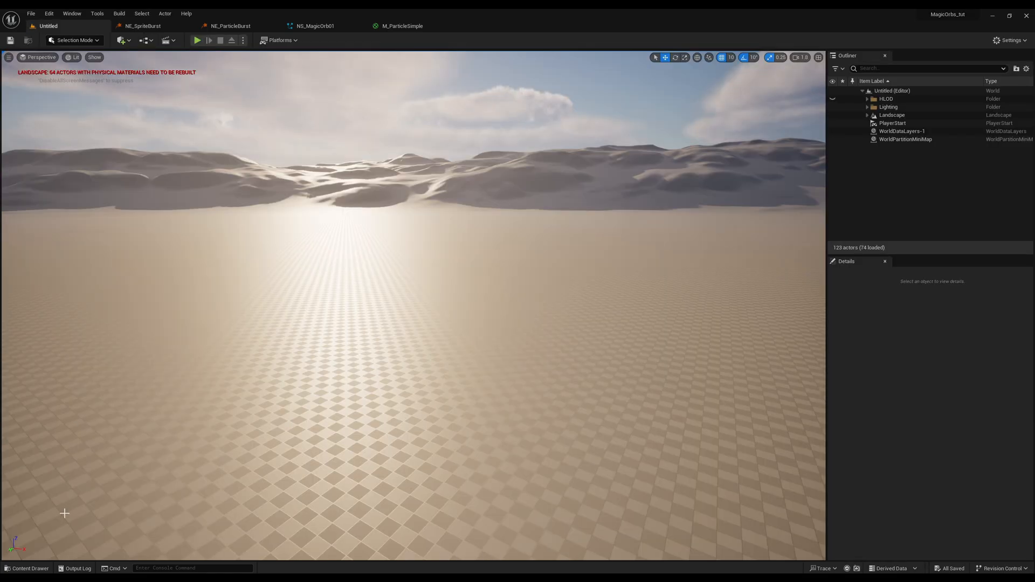
# Duplicate the Mi_Flare00 material instance in the Materials folder and name the copy Mi_Flare02.
pyautogui.click(16, 569)
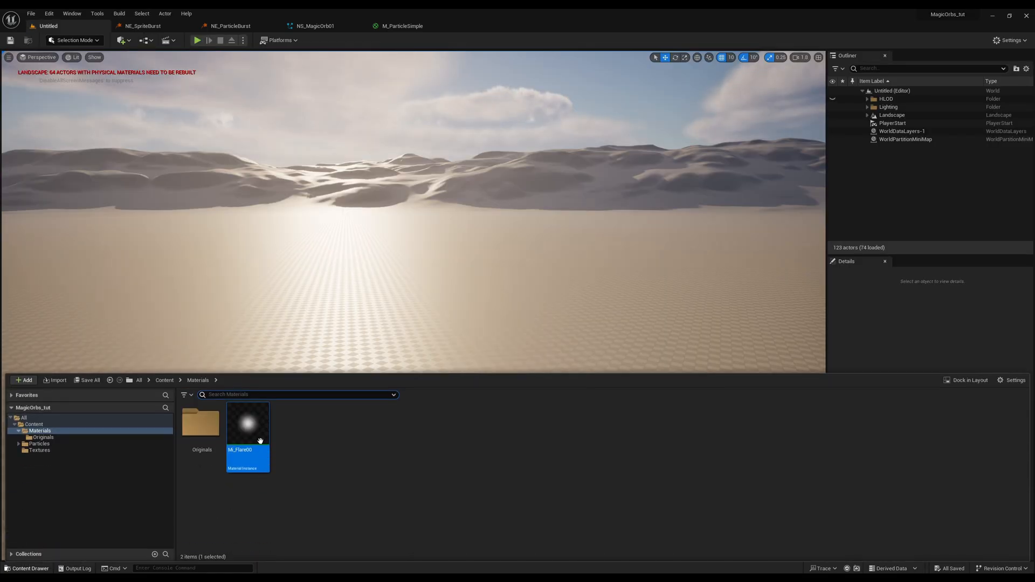
pyautogui.hotkey('ctrl', 'd')
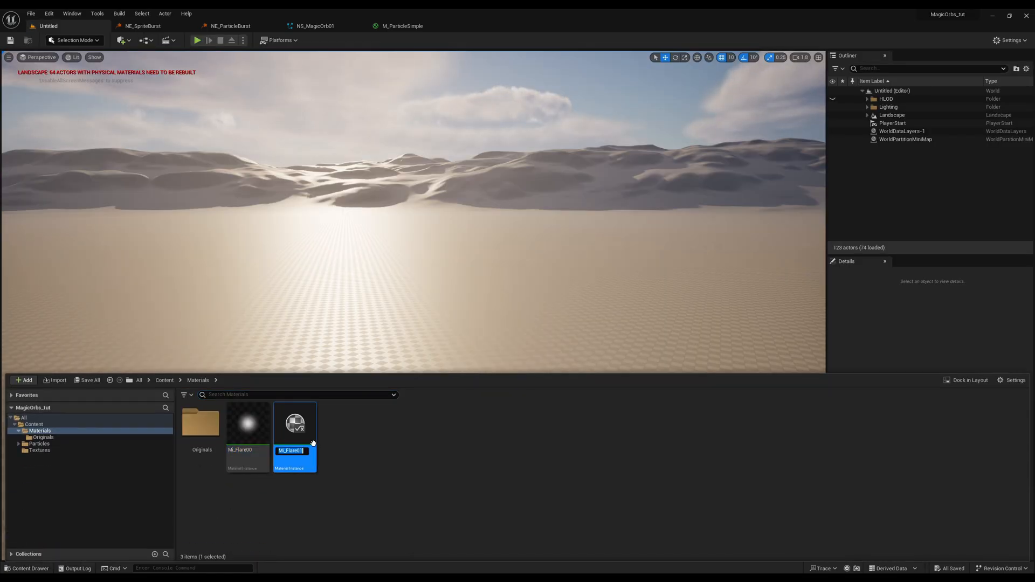
pyautogui.click(300, 451)
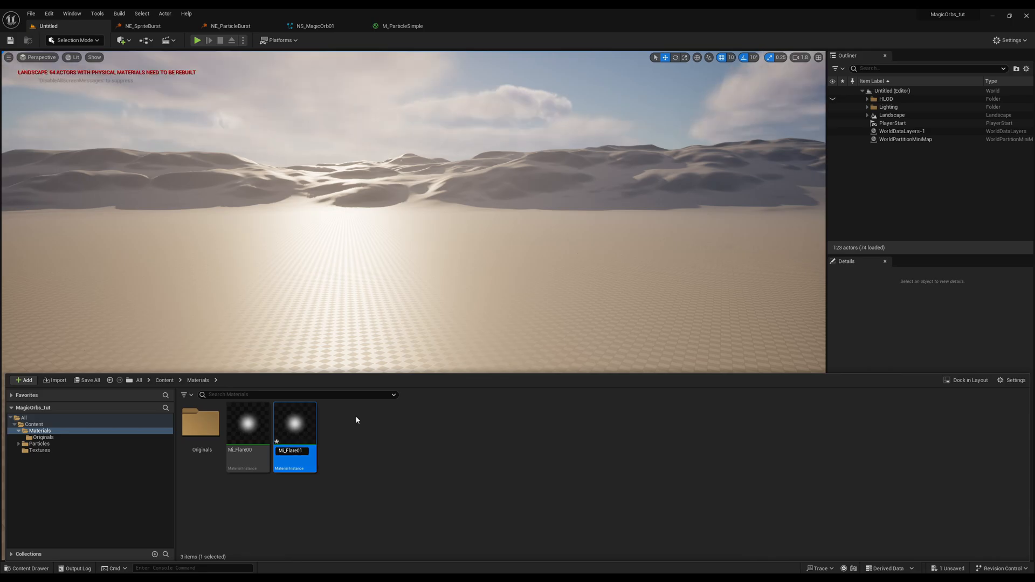
pyautogui.press('Return')
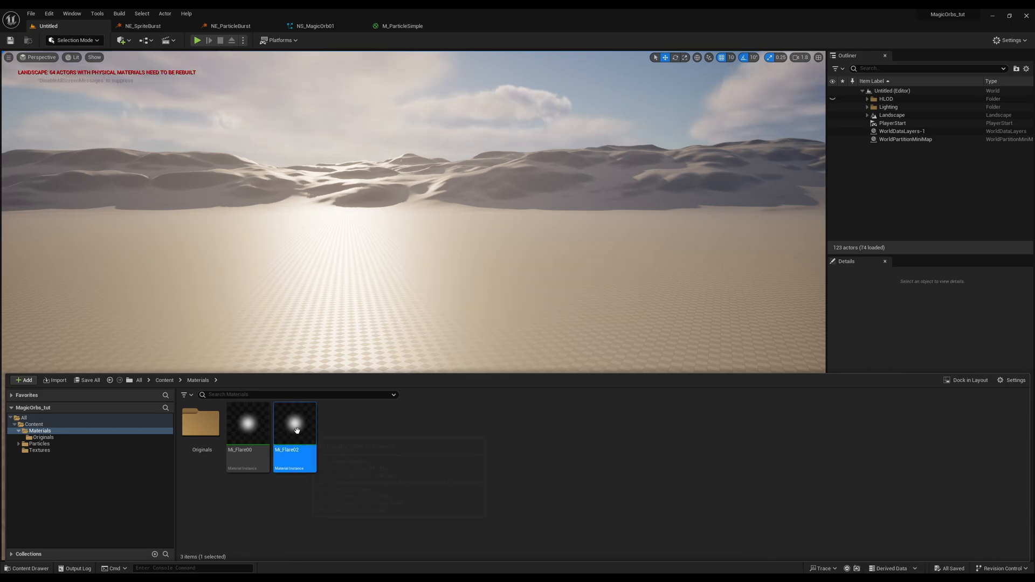
# Override the MainTex parameter of Mi_Flare02 with the Flare02 texture and save the instance.
pyautogui.doubleClick(311, 424)
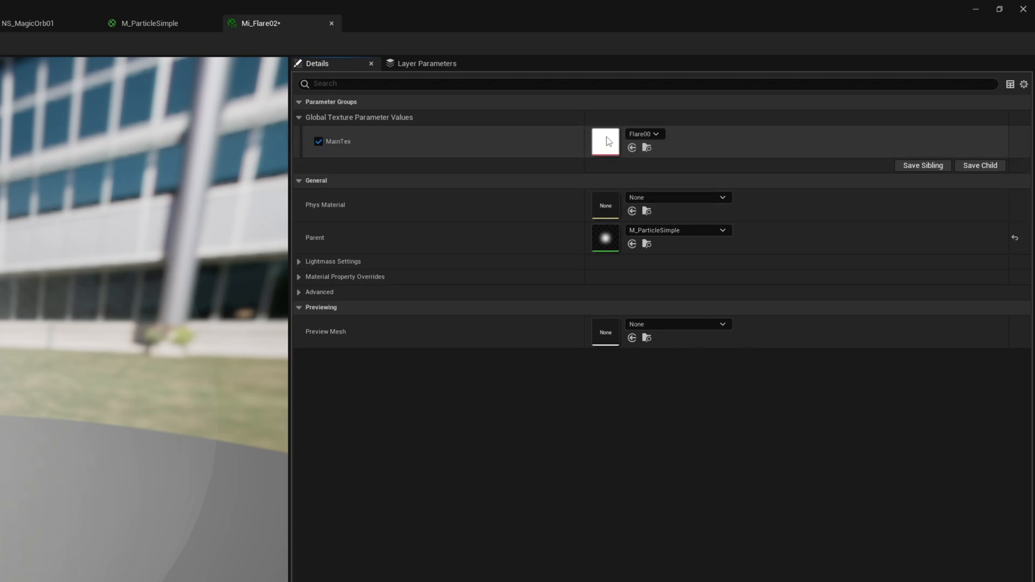
pyautogui.click(644, 134)
pyautogui.click(662, 451)
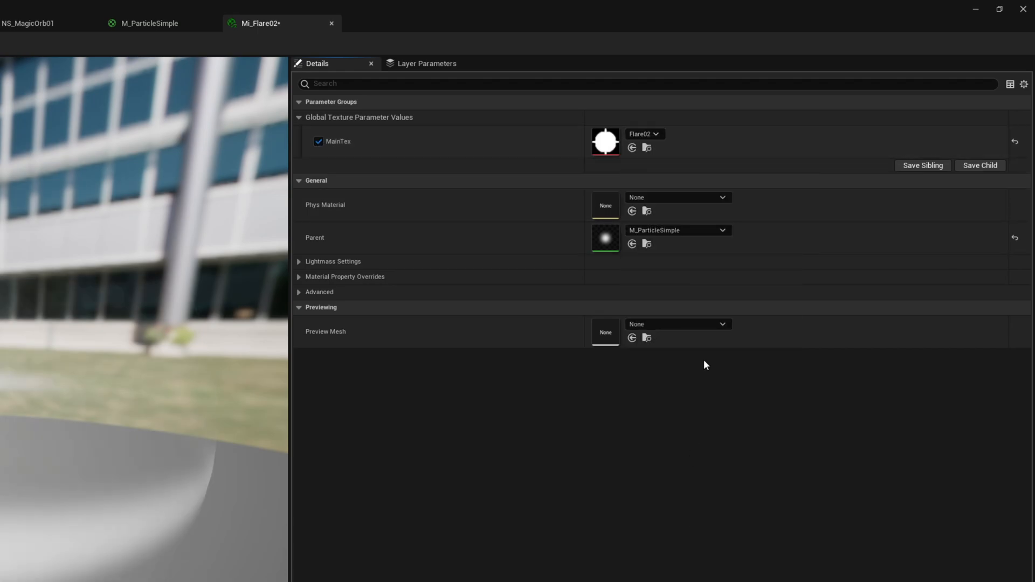
pyautogui.moveTo(259, 232); pyautogui.dragTo(231, 153)
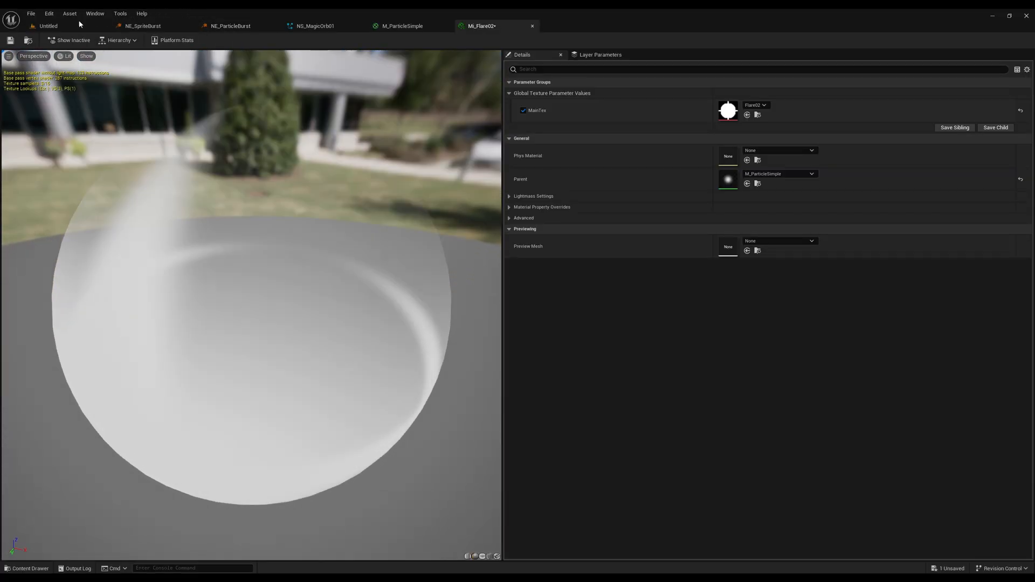
# Duplicate Mi_Flare02 in the Materials folder and name the copy Mi_Circle01.
pyautogui.click(61, 26)
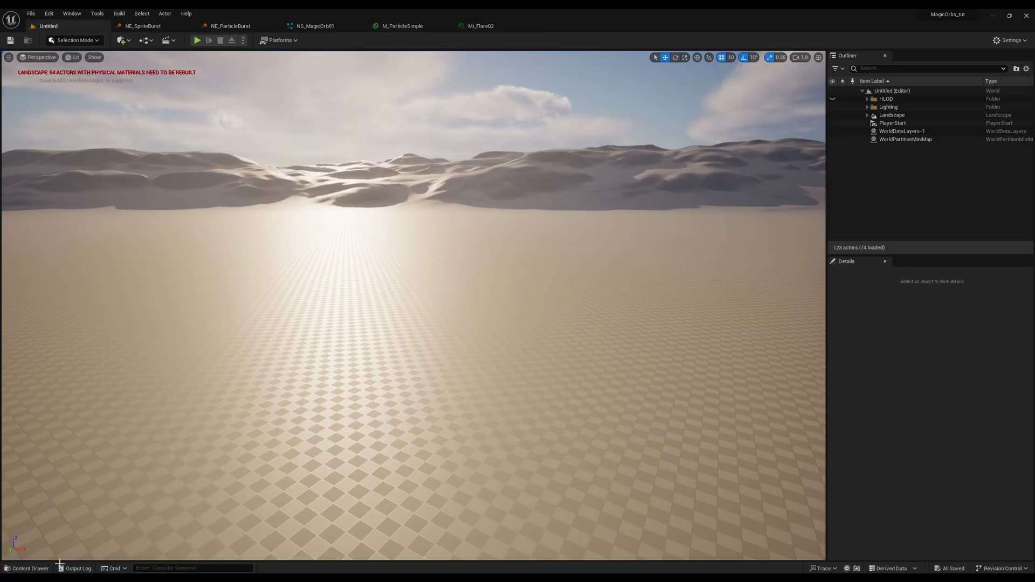
pyautogui.hotkey('ctrl', 'space')
pyautogui.hotkey('ctrl', 'd')
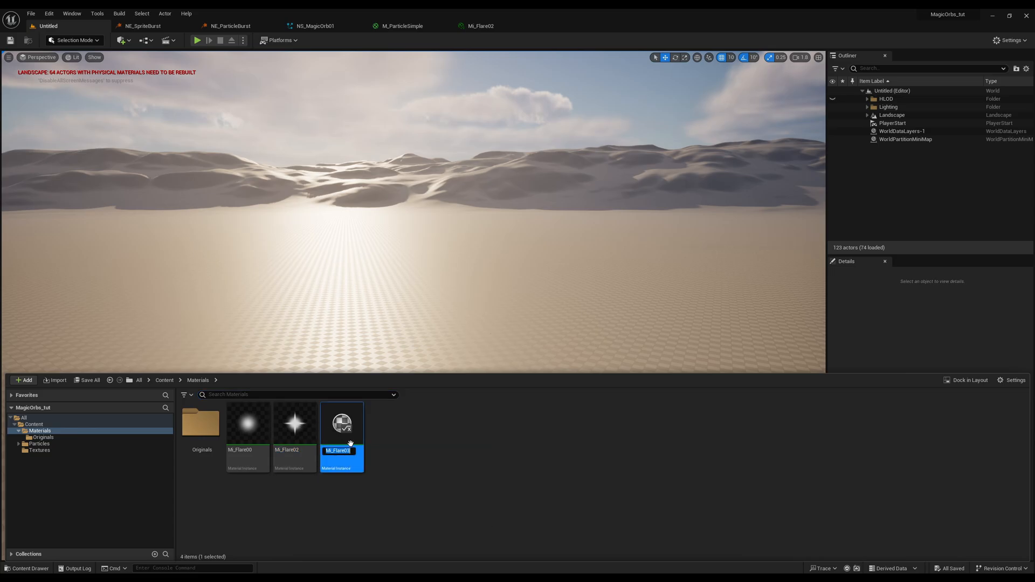
pyautogui.write('Circl01')
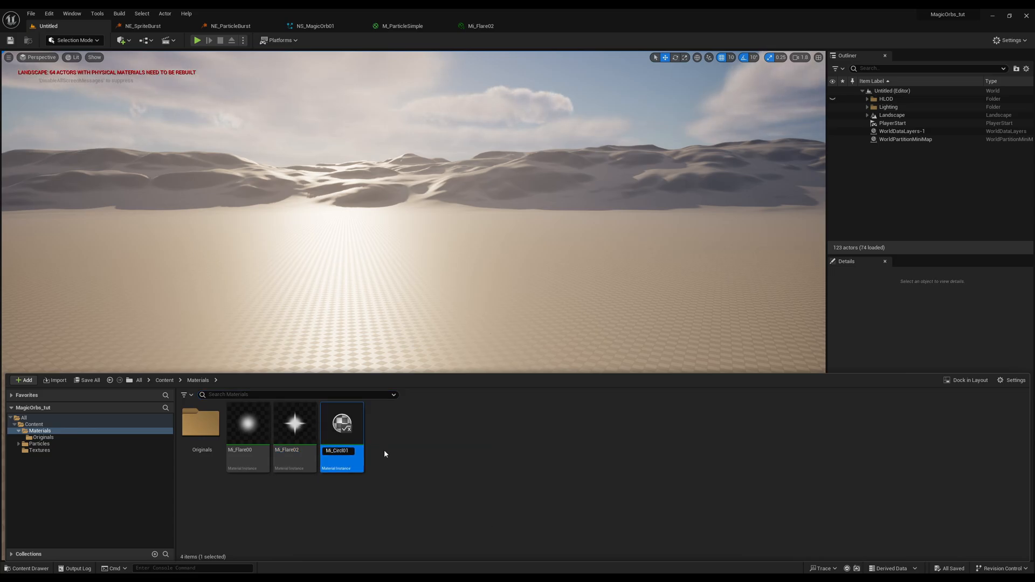
pyautogui.press('Return')
# Set the MainTex parameter of the Mi_Circle01 instance to the Circle01 texture and save the instance.
pyautogui.doubleClick(249, 428)
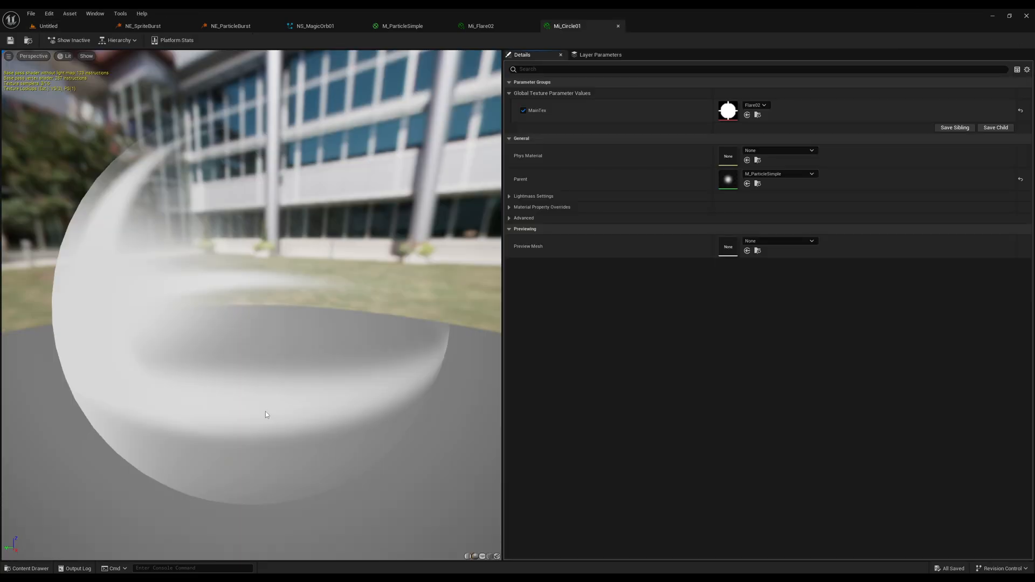
pyautogui.click(766, 108)
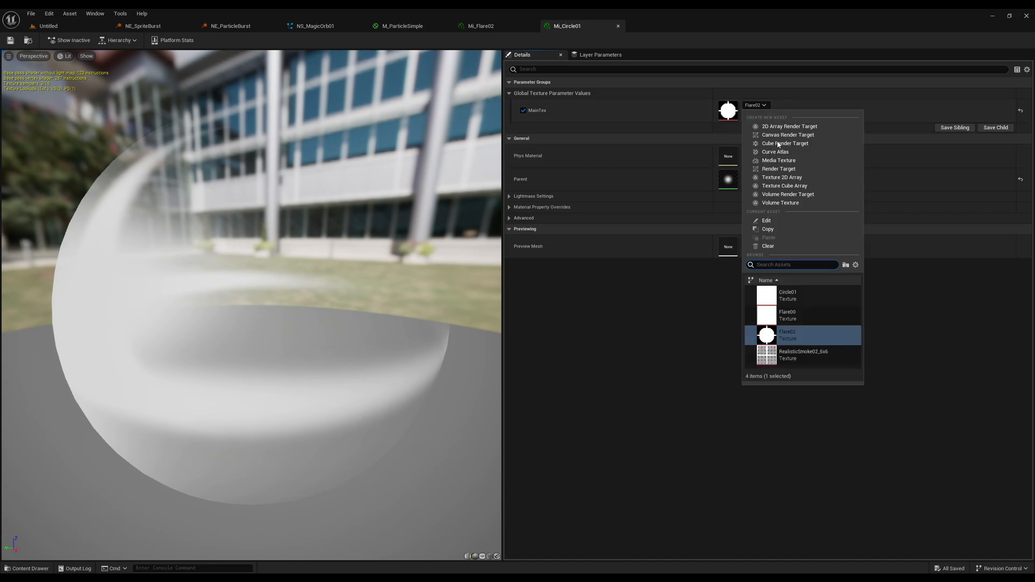
pyautogui.click(791, 297)
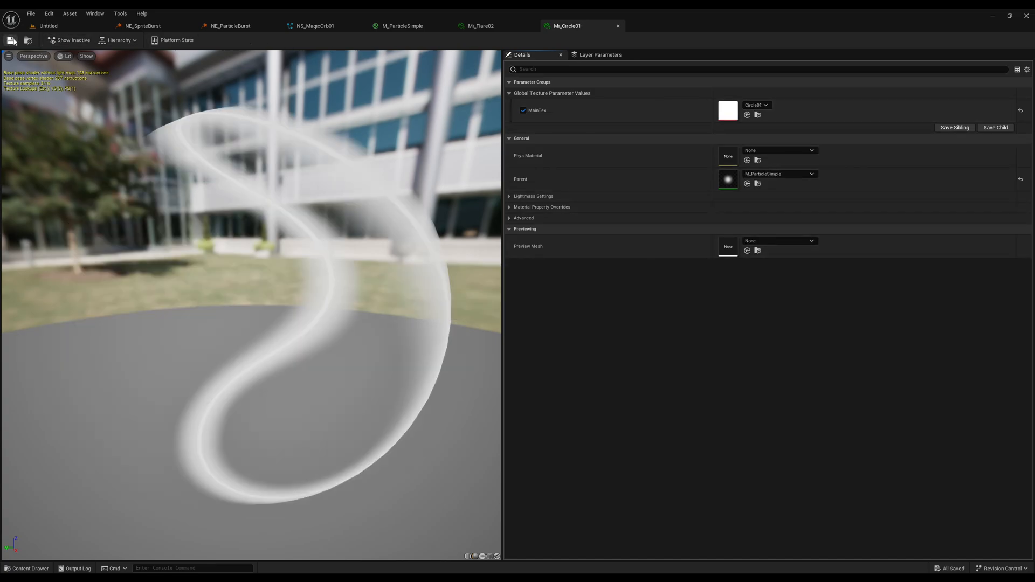
# Duplicate Mi_Circle01 in the Materials folder and name the copy Mi_RealisticSmoke_6x6.
pyautogui.click(48, 27)
pyautogui.click(27, 568)
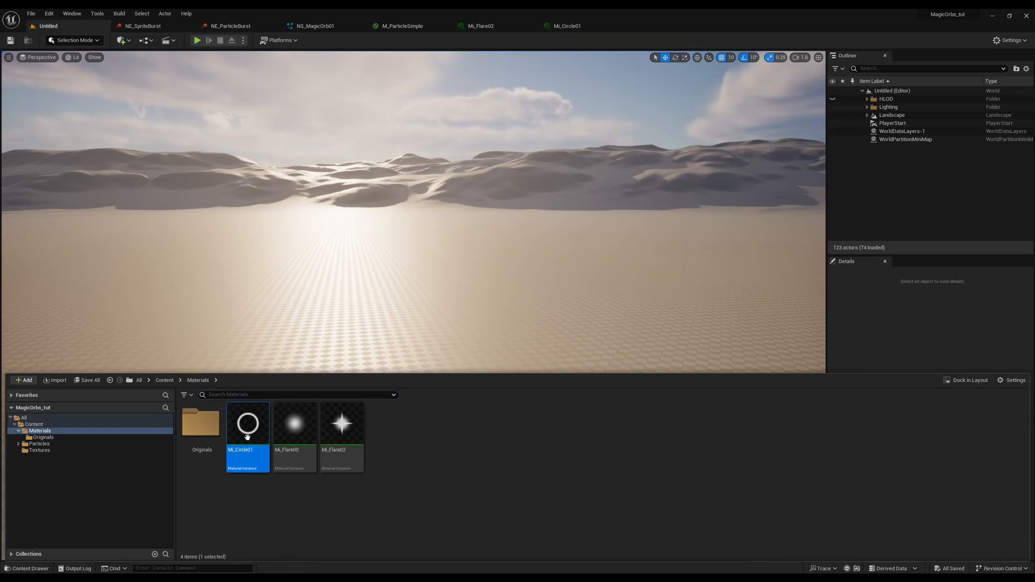
pyautogui.hotkey('ctrl', 'd')
pyautogui.write('Realist')
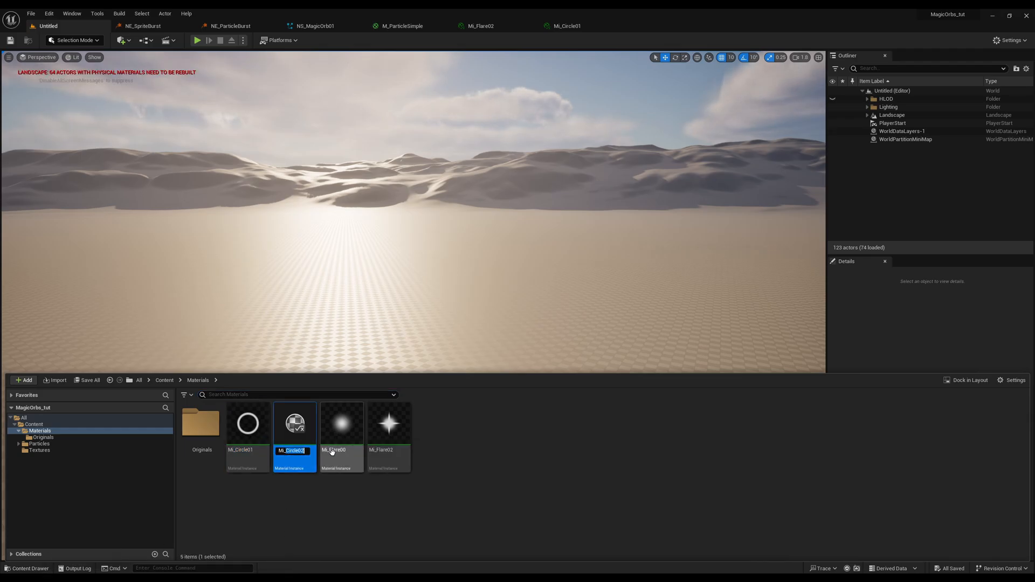
pyautogui.press('Return')
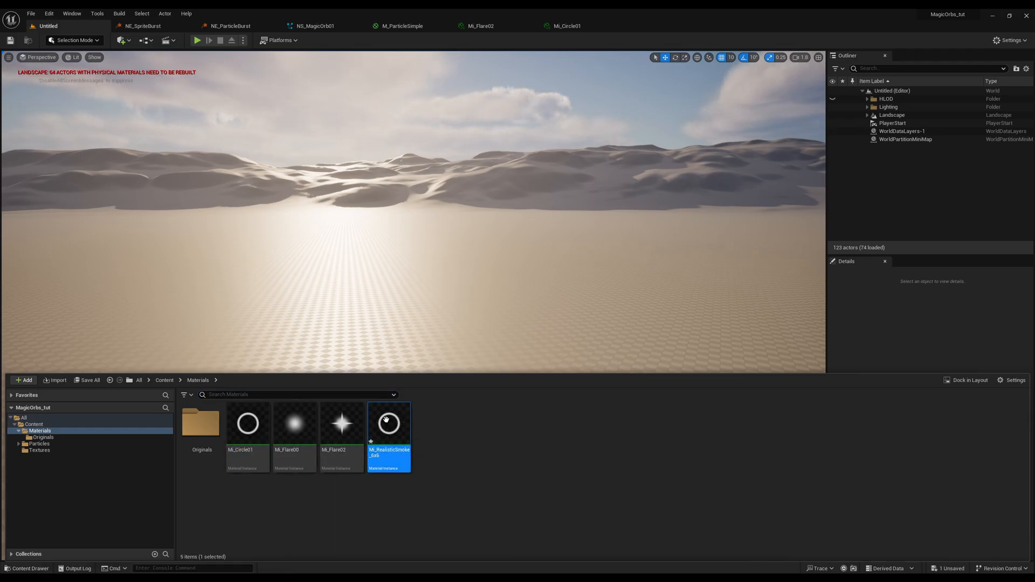
# Set MainTex of Mi_RealisticSmoke_6x6 to the RealisticSmoke02_6x6 texture, save the instance, and return to the NS_MagicOrb01 system.
pyautogui.doubleClick(386, 420)
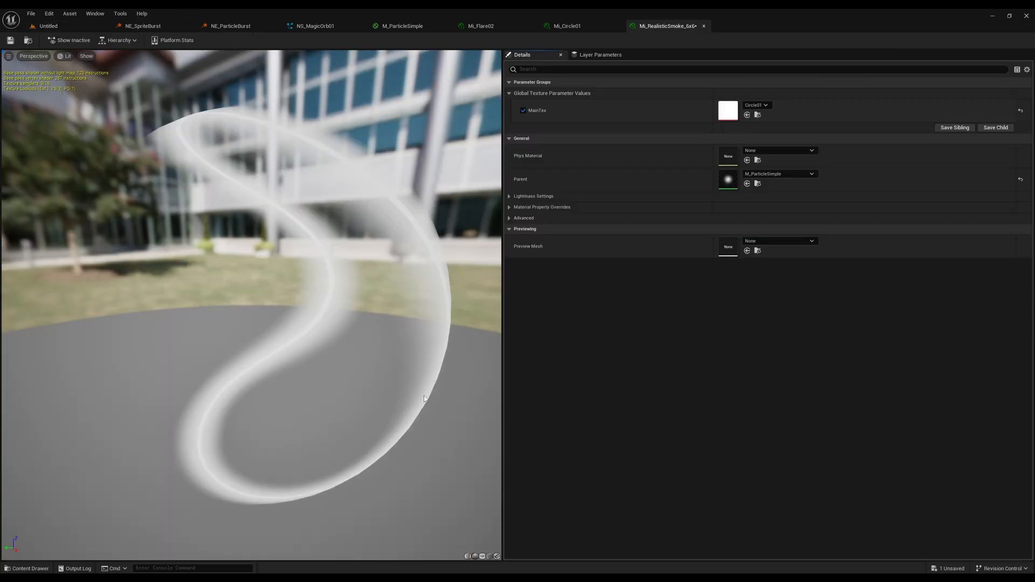
pyautogui.click(757, 106)
pyautogui.click(800, 354)
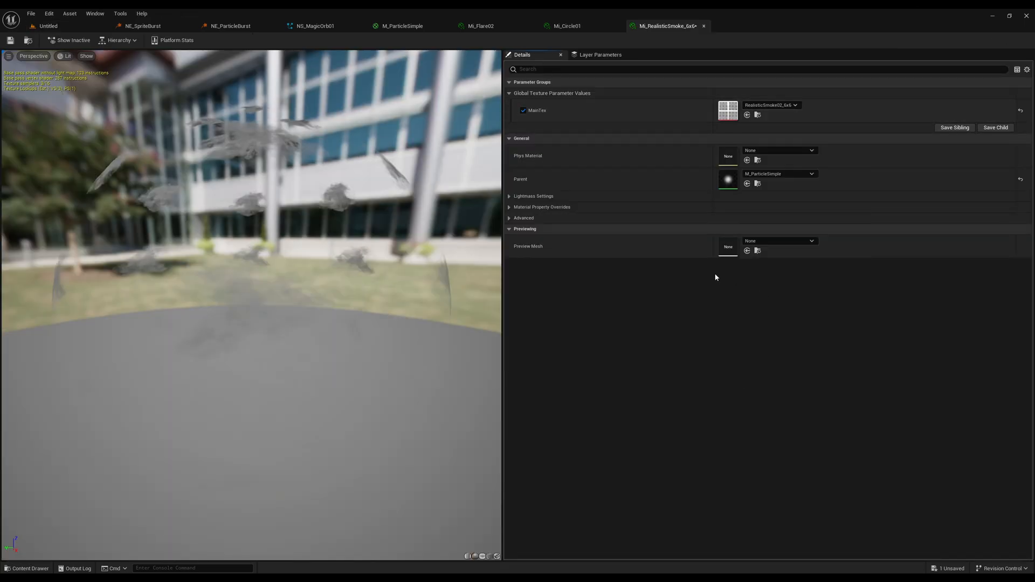
pyautogui.click(10, 42)
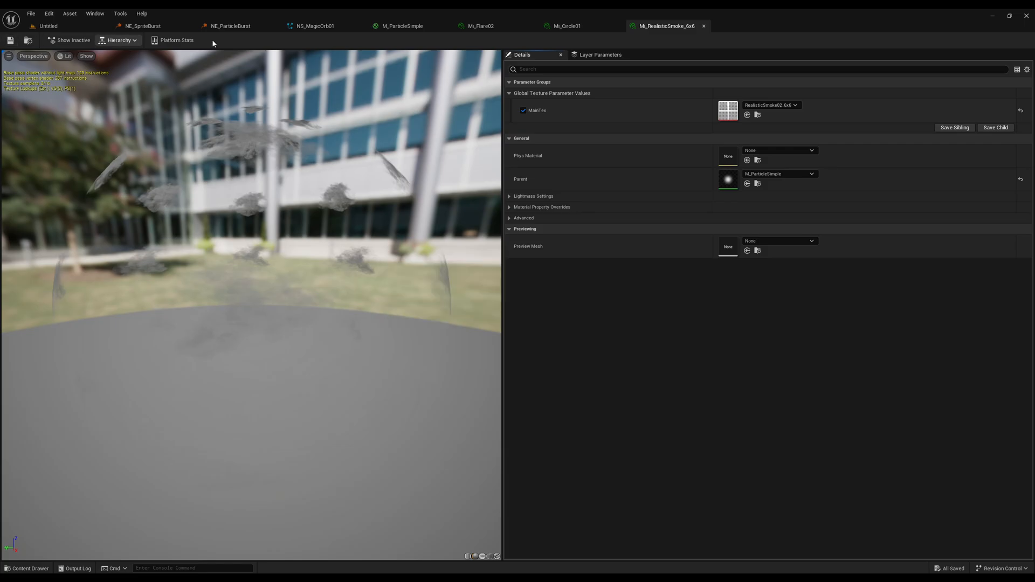
pyautogui.click(52, 28)
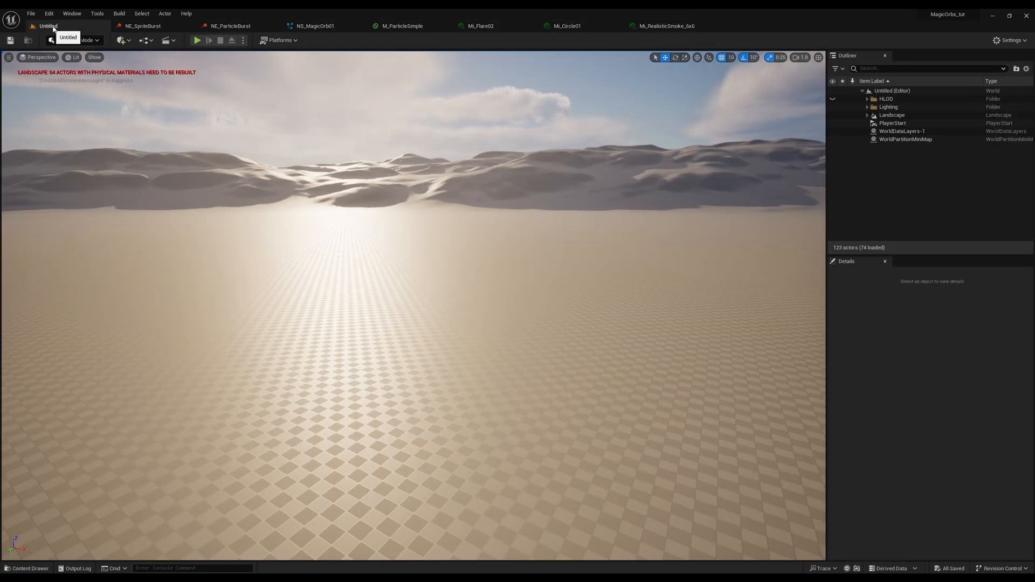
pyautogui.click(300, 29)
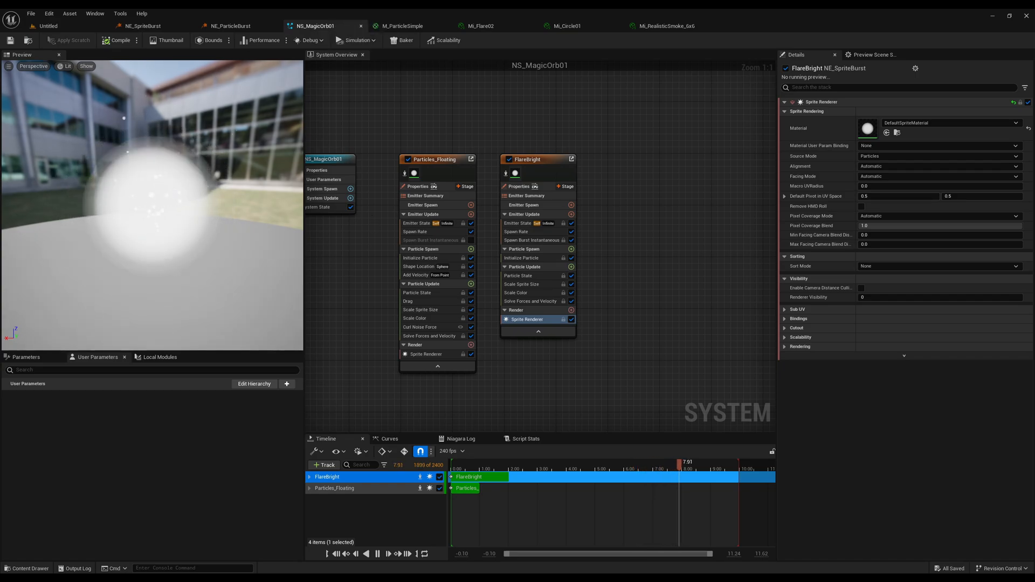
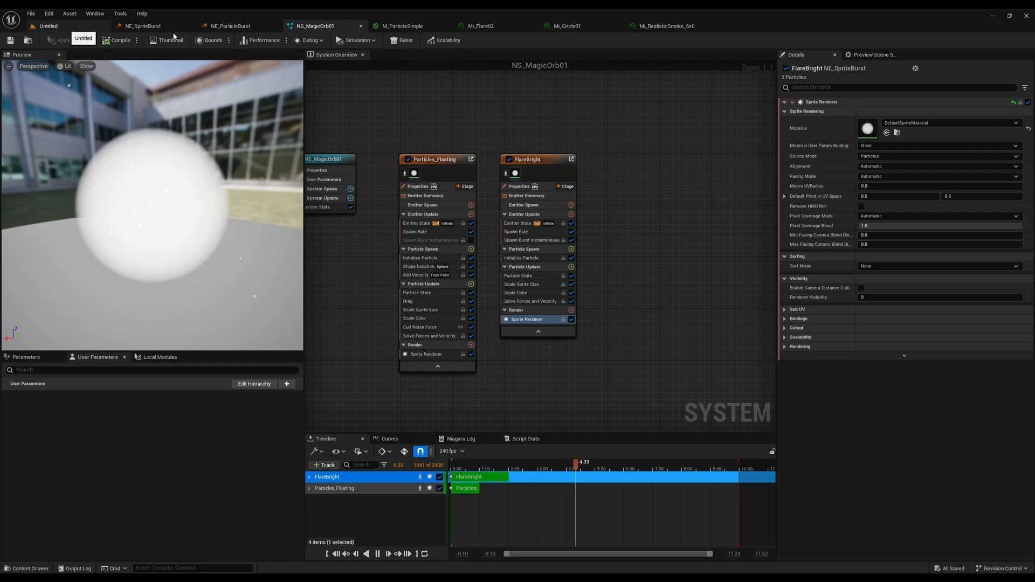
# Assign the Mi_Flare02 material to the Sprite Renderer of the Particles_Floating emitter.
pyautogui.moveTo(67, 28); pyautogui.dragTo(258, 28)
pyautogui.click(332, 28)
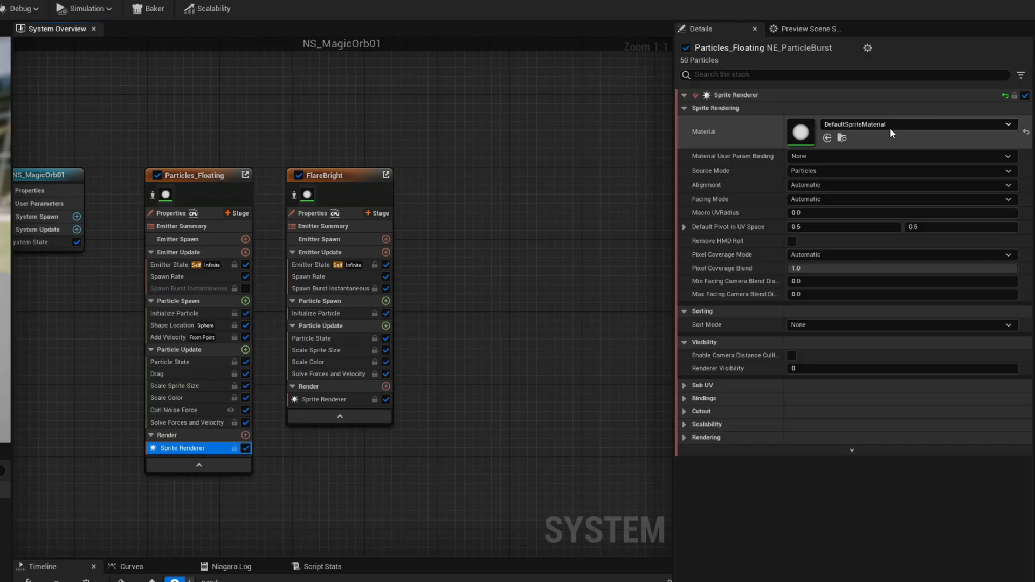
pyautogui.click(930, 124)
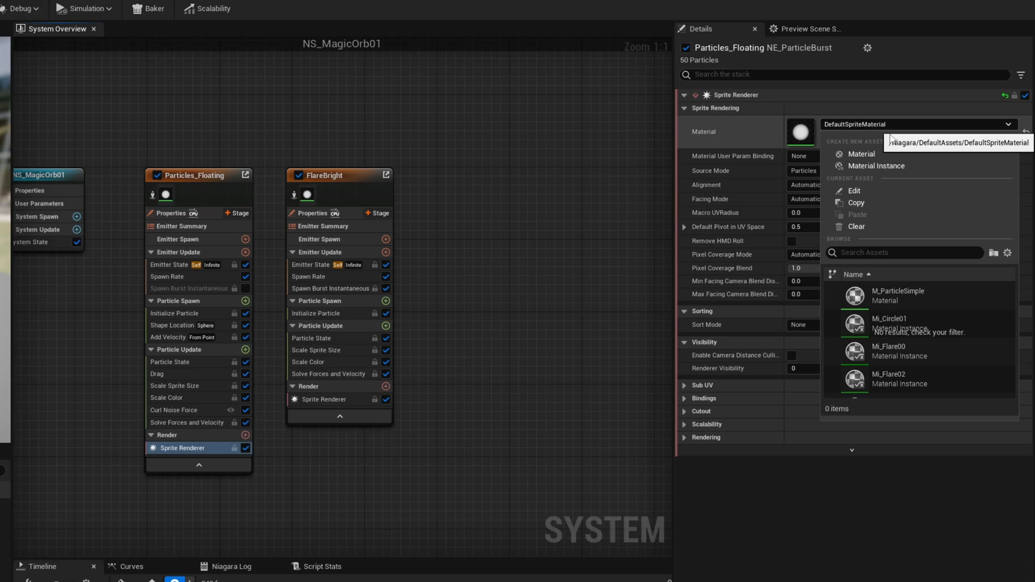
pyautogui.click(907, 374)
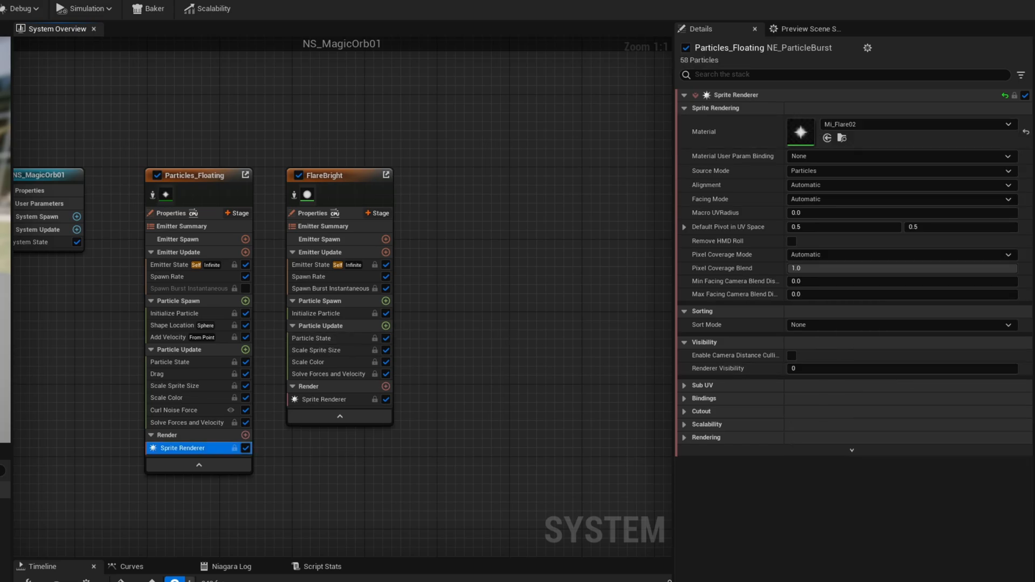
# Assign the Mi_Flare00 material to the Sprite Renderer of the FlareBright emitter.
pyautogui.click(323, 400)
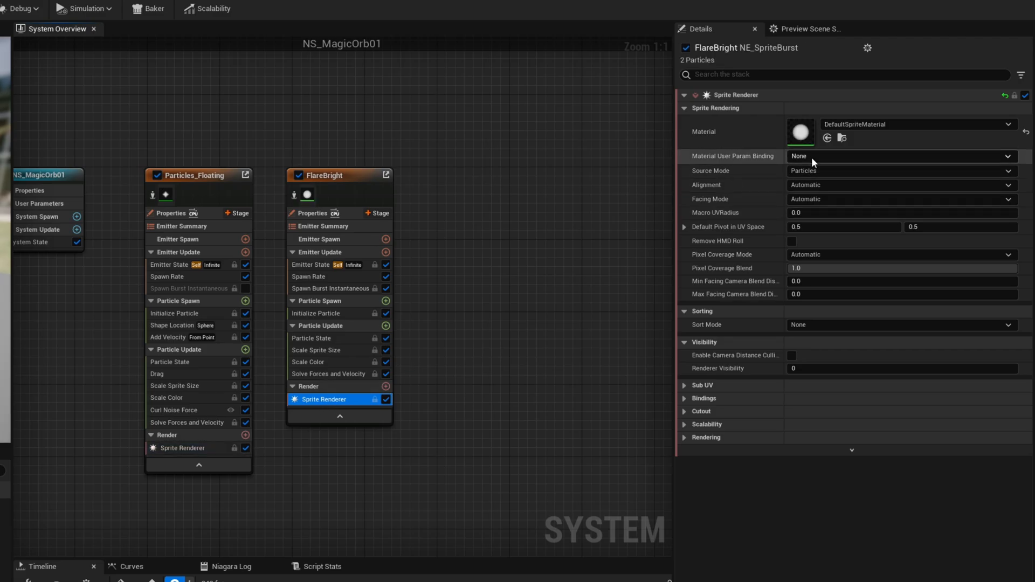
pyautogui.click(868, 123)
pyautogui.click(897, 350)
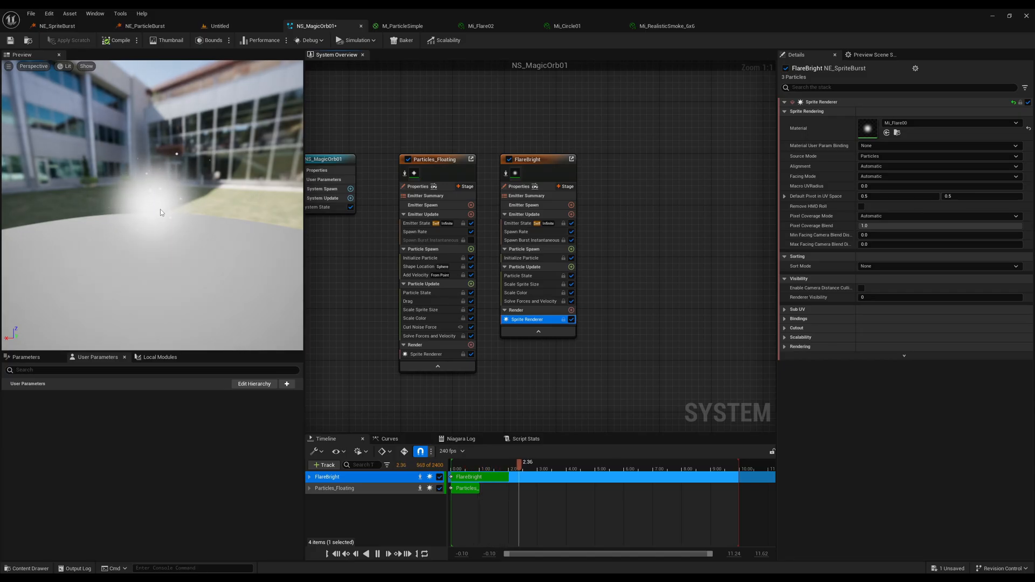
# Add a Linear Color user parameter named ParticlesColor to the NS_MagicOrb01 system.
pyautogui.click(528, 258)
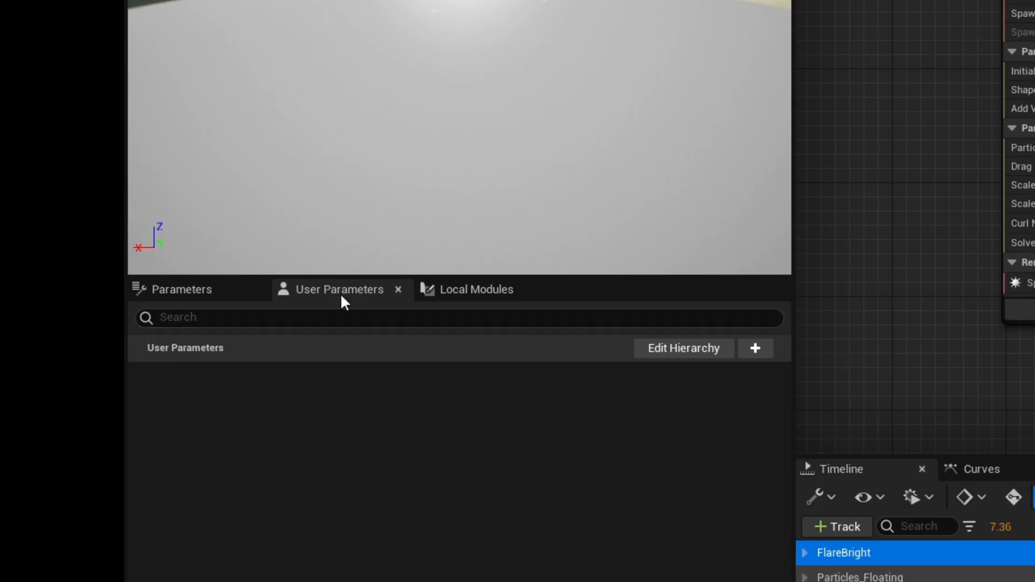
pyautogui.click(229, 291)
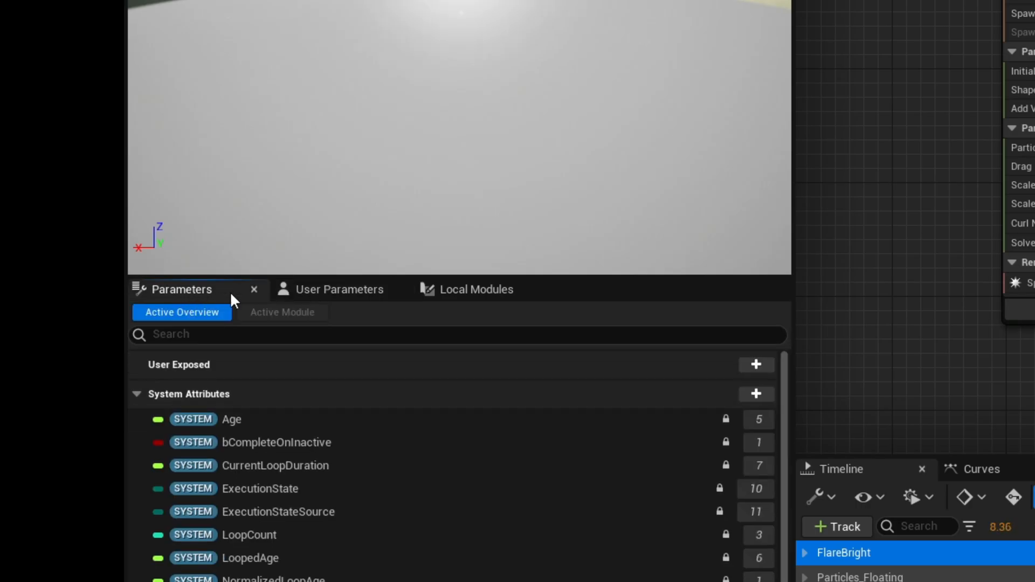
pyautogui.click(337, 290)
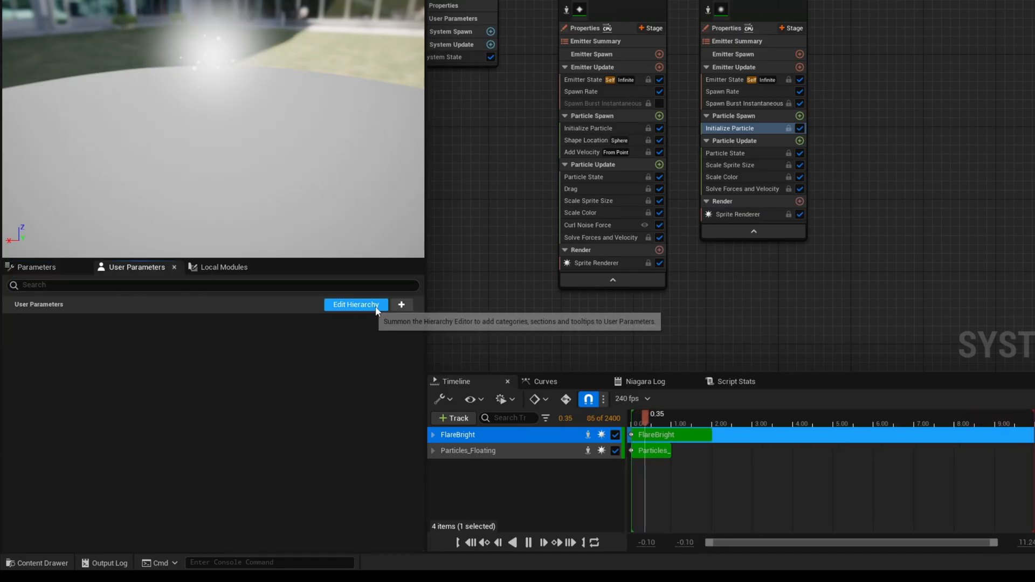
pyautogui.click(401, 305)
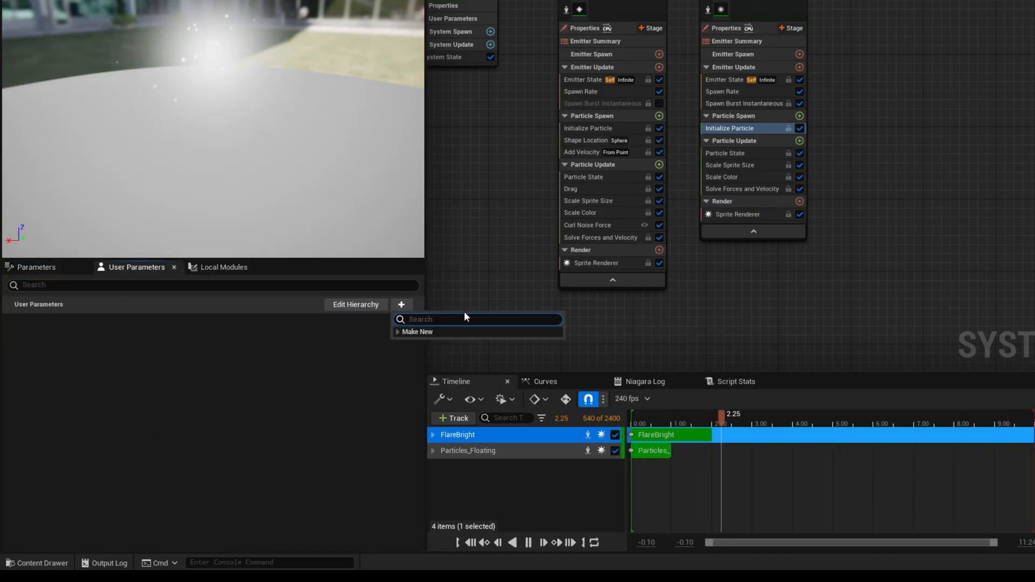
pyautogui.write('l')
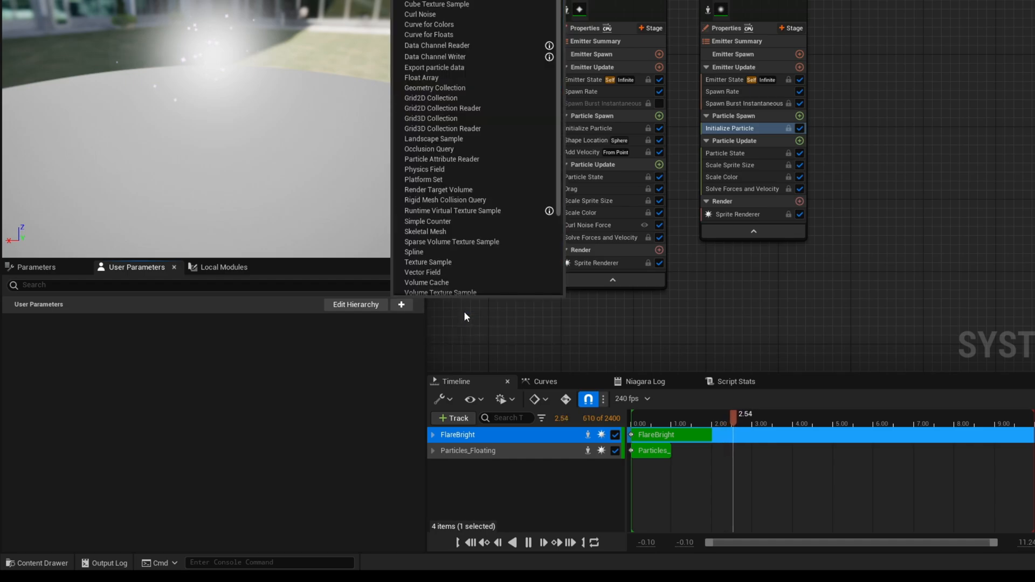
pyautogui.write('inear')
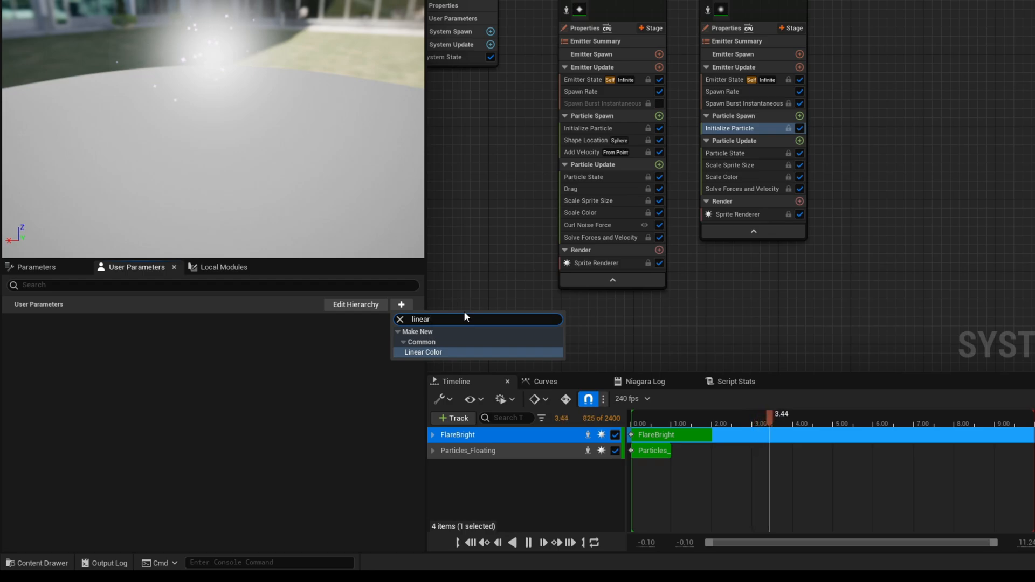
pyautogui.press('Return')
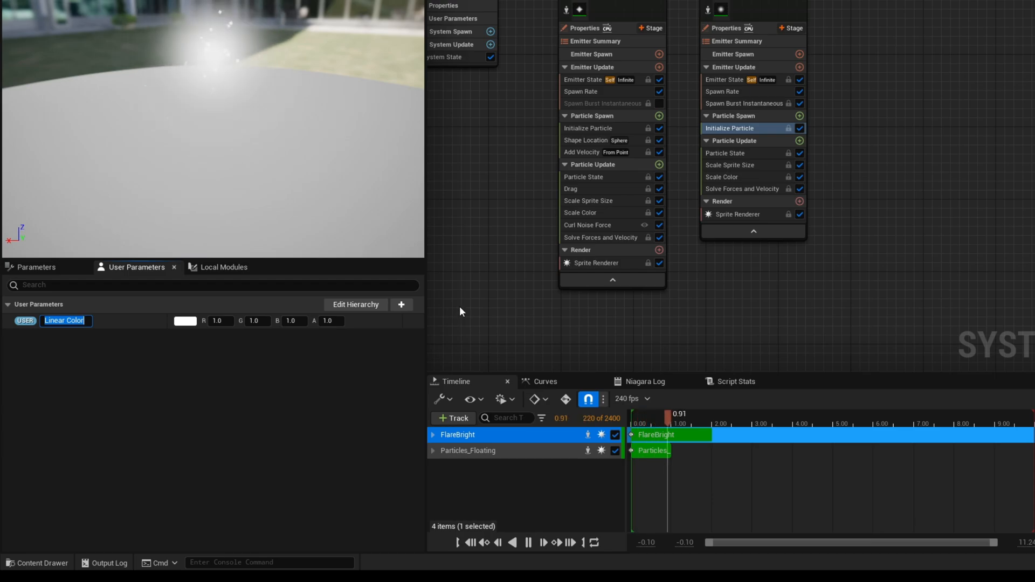
pyautogui.write('ParticlesColor')
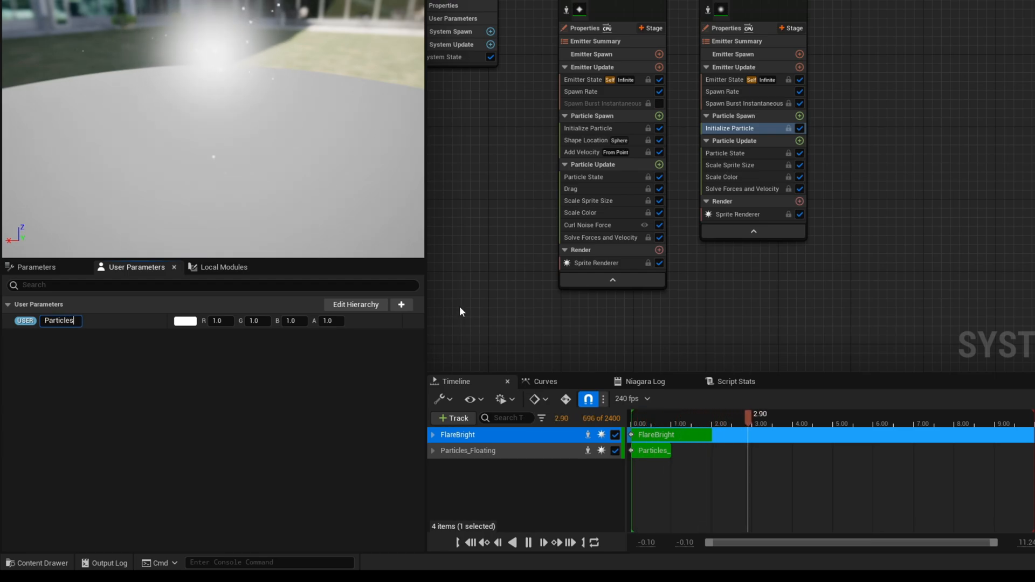
pyautogui.press('Return')
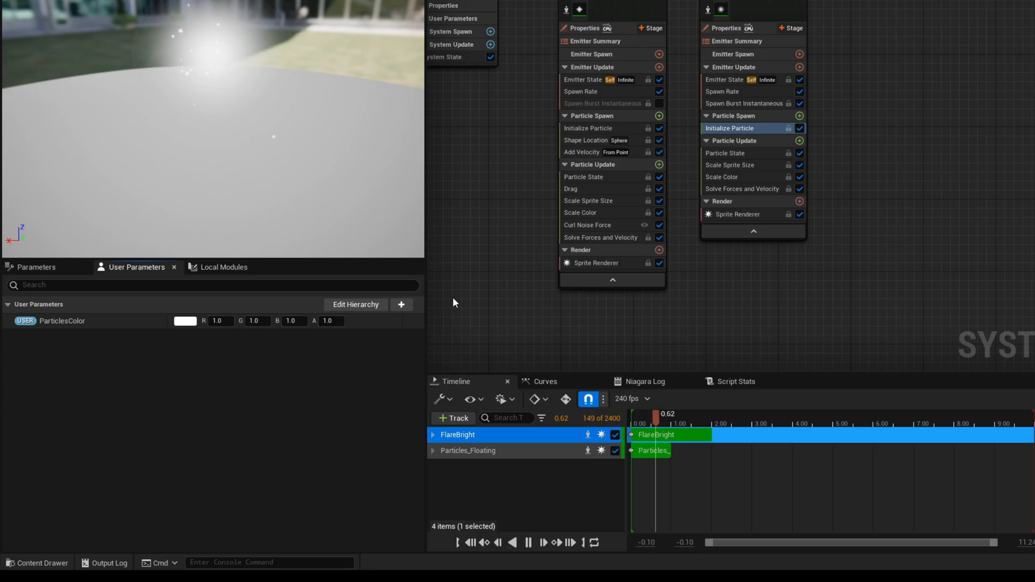
# Add a second Linear Color user parameter named FlareBrightColor.
pyautogui.click(401, 305)
pyautogui.write('linear')
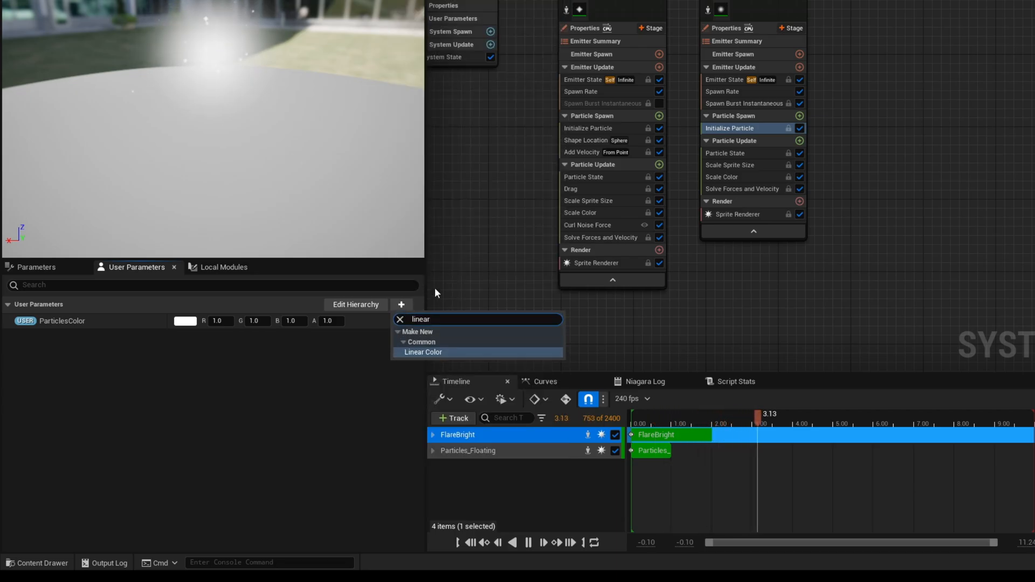
pyautogui.press('Return')
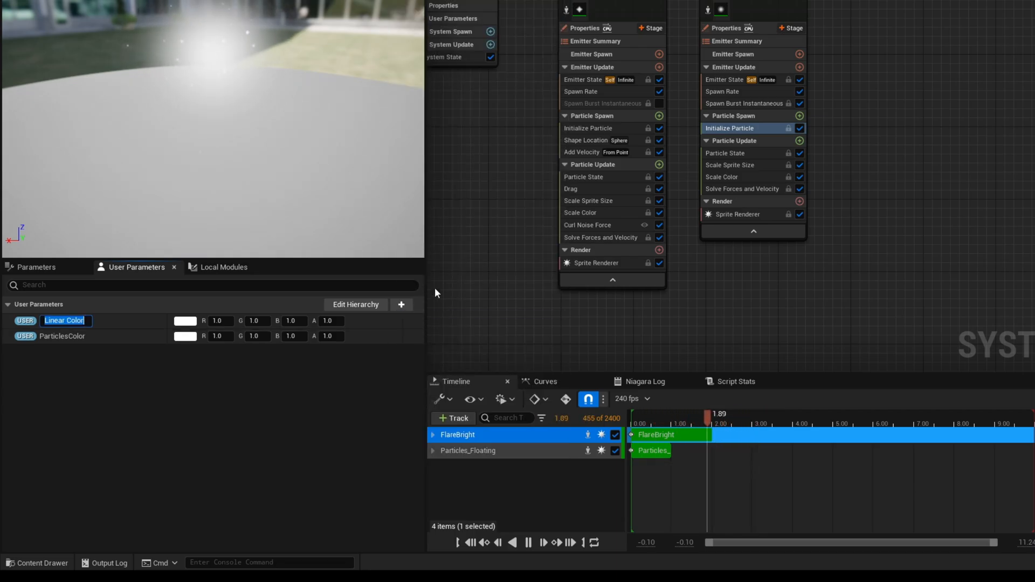
pyautogui.write('FlareBright')
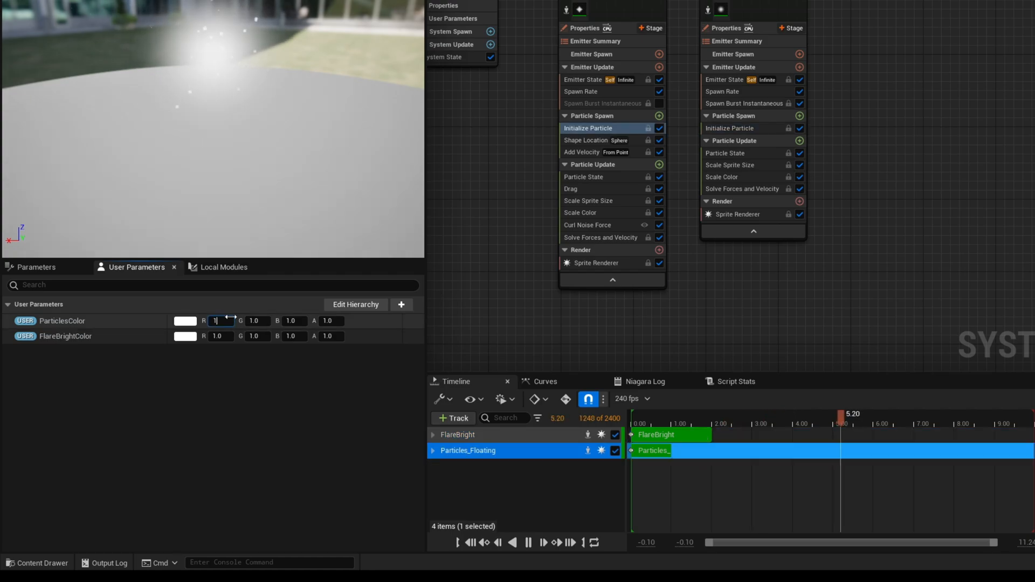
# Set the ParticlesColor user parameter to R 1.75, G 1.1, B 2.0.
pyautogui.click(266, 322)
pyautogui.write('1.1')
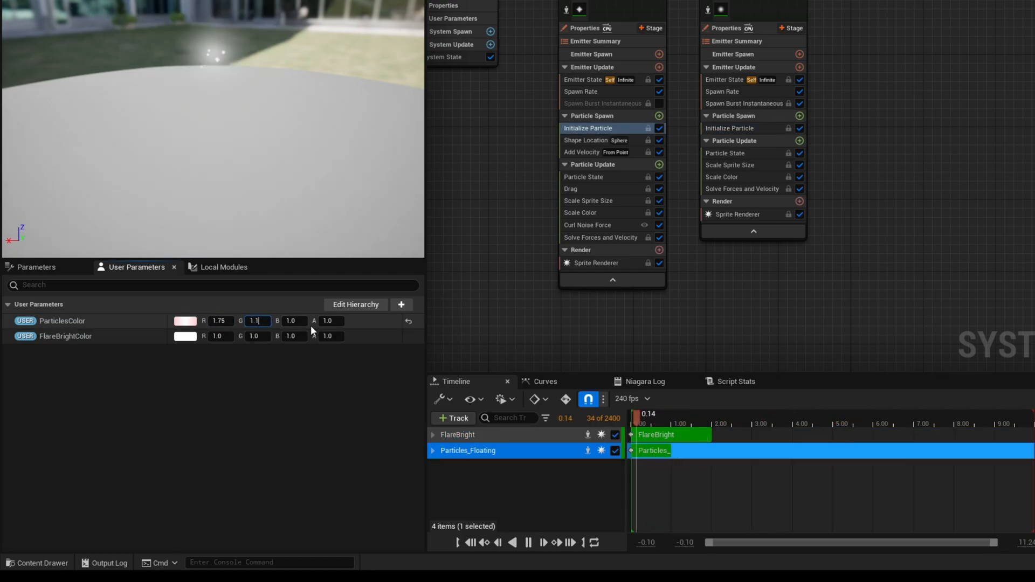
pyautogui.press('Tab')
pyautogui.write('2.0')
pyautogui.press('Return')
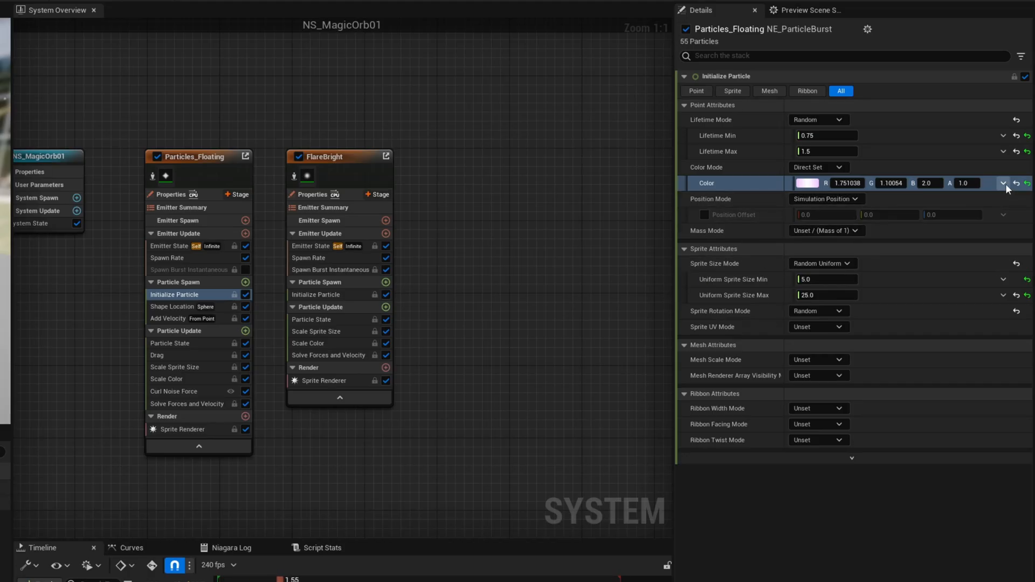
# Link the Color of Initialize Particle in Particles_Floating to the ParticlesColor user parameter.
pyautogui.click(1004, 183)
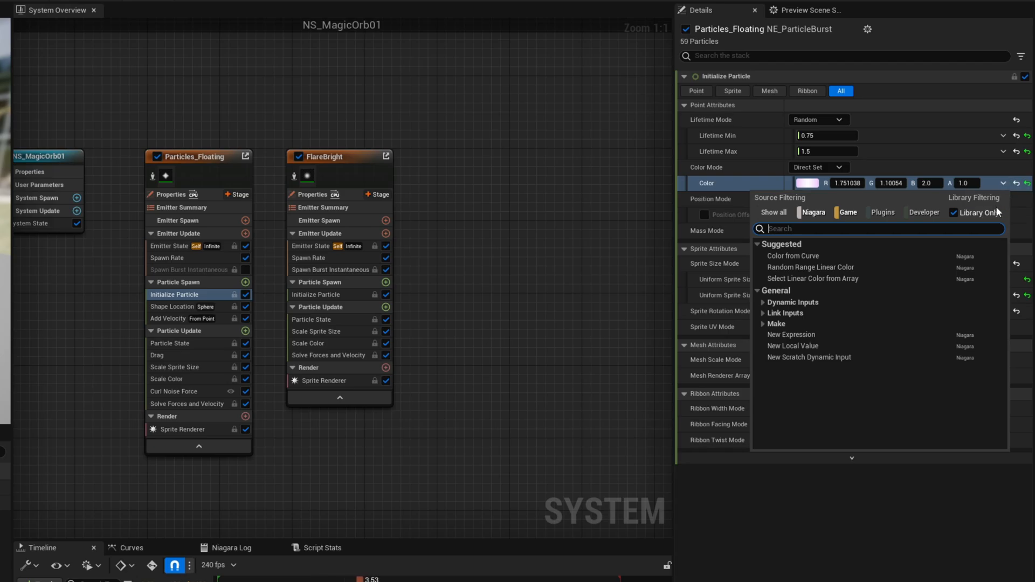
pyautogui.write('particl')
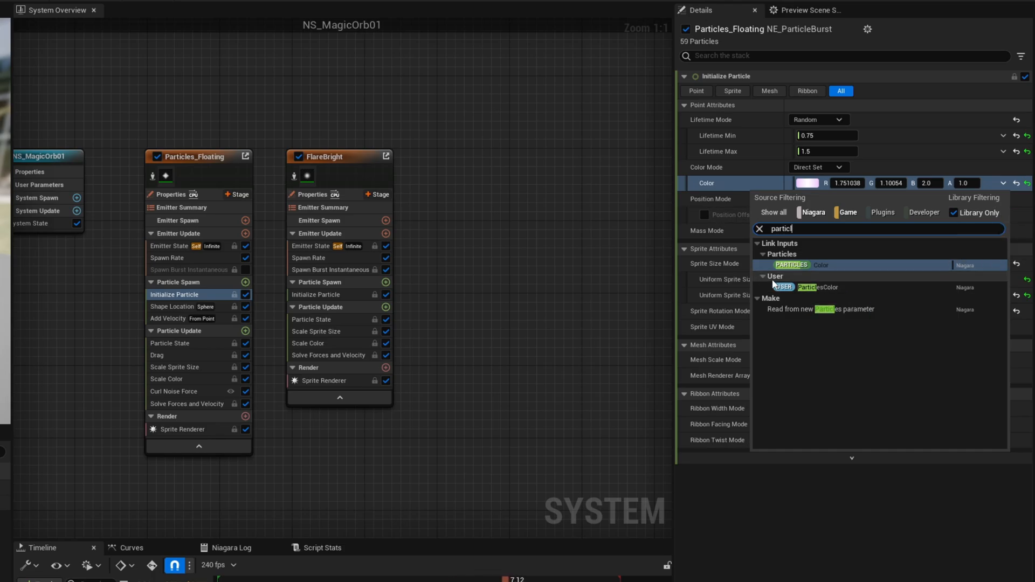
pyautogui.click(814, 287)
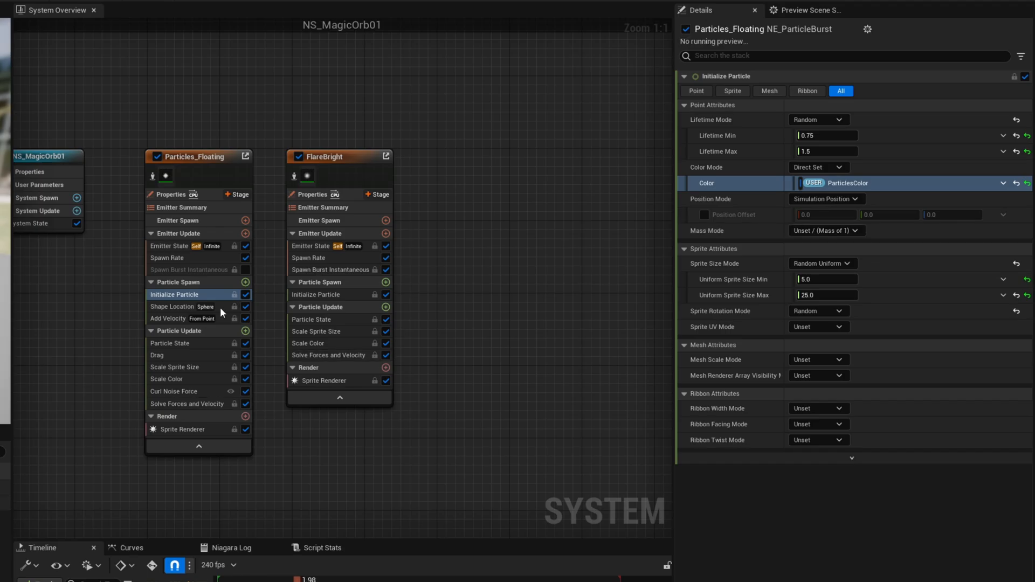
# Link the Color of Initialize Particle in FlareBright to the FlareBrightColor user parameter.
pyautogui.click(325, 296)
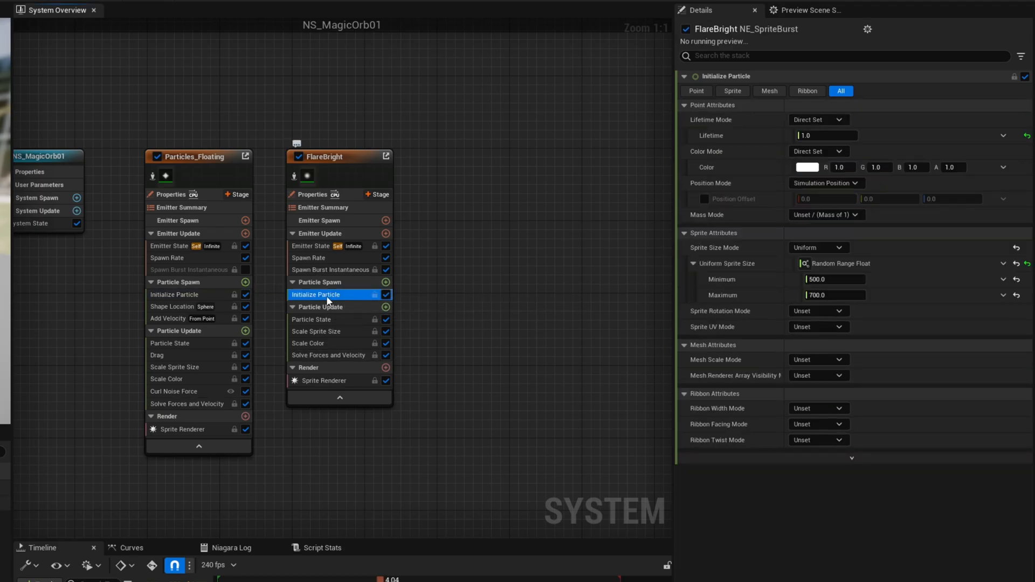
pyautogui.click(1003, 167)
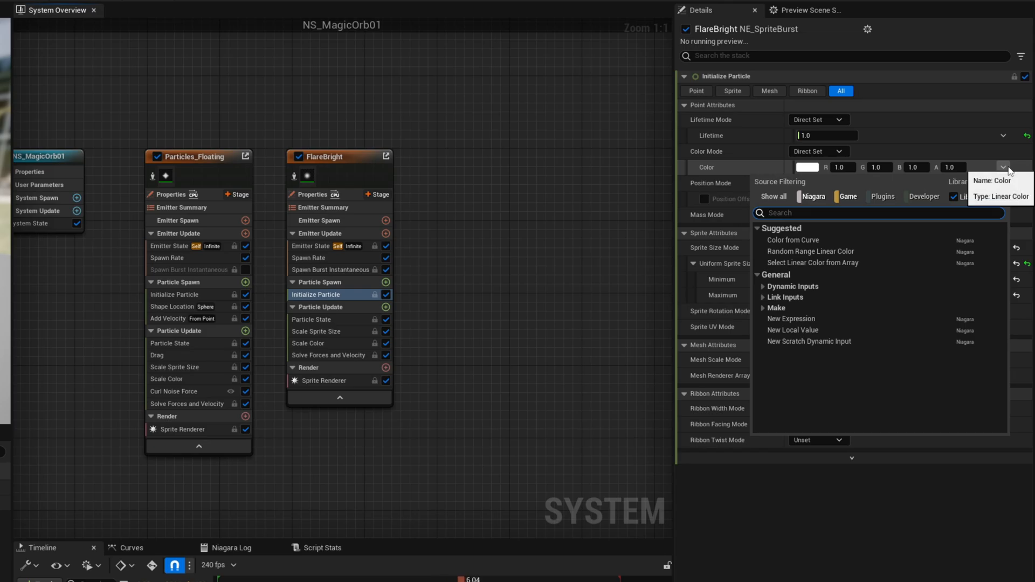
pyautogui.write('flare')
pyautogui.click(857, 248)
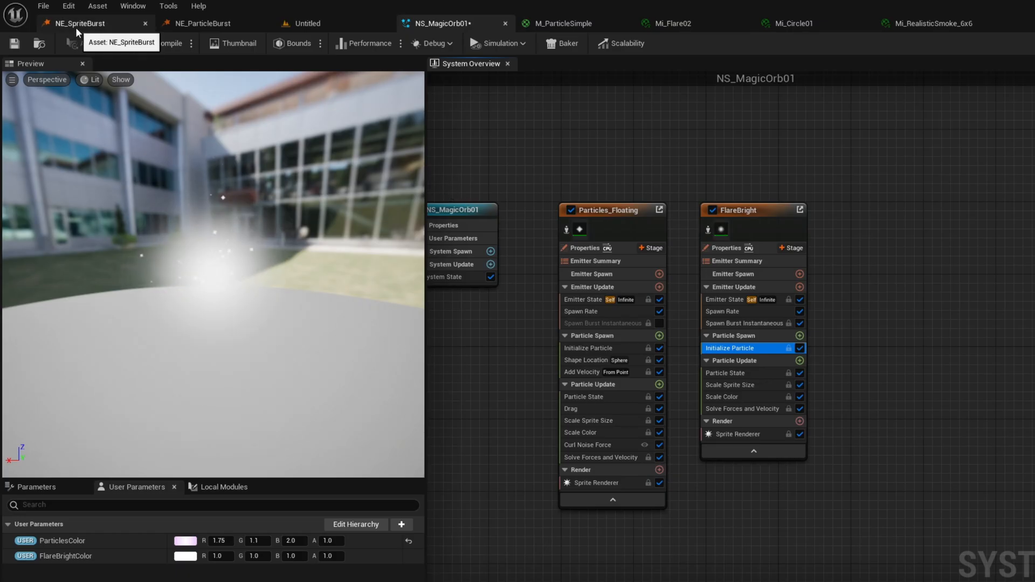
# Switch to the level and place NS_MagicOrb01 from the Particles/NiagaraSystems folder above the ground.
pyautogui.click(297, 25)
pyautogui.click(26, 568)
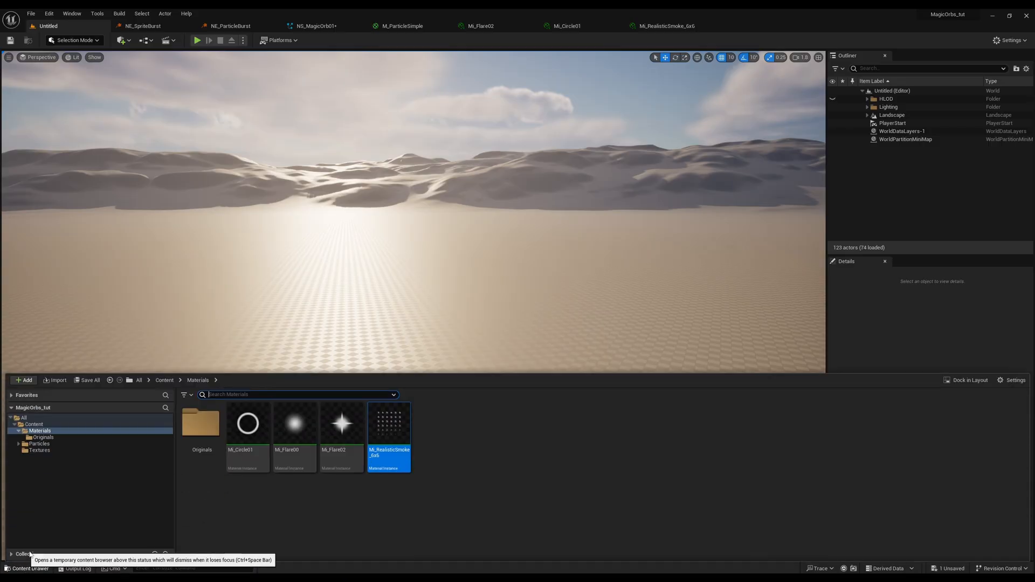
pyautogui.doubleClick(48, 445)
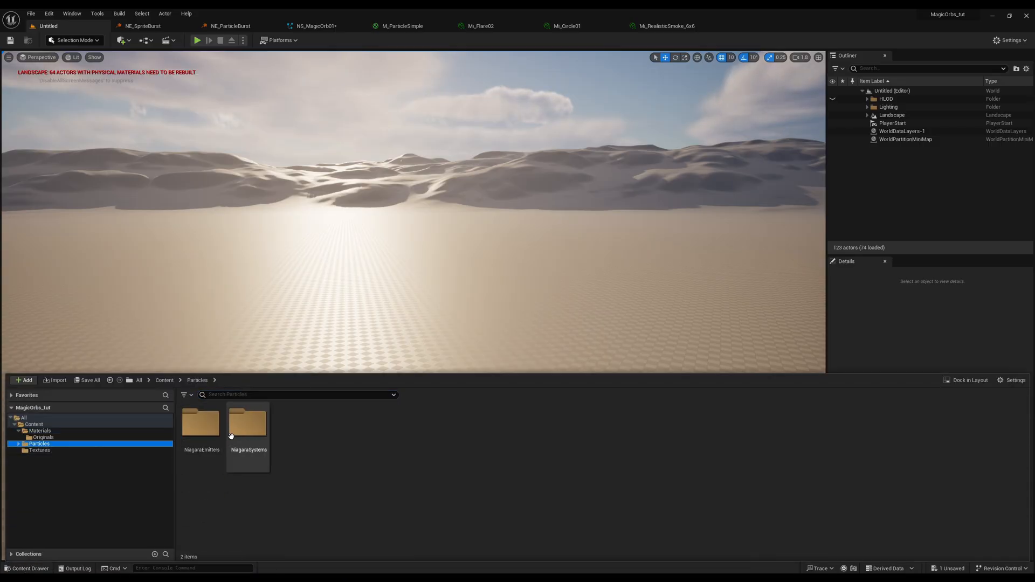
pyautogui.doubleClick(248, 425)
pyautogui.moveTo(193, 429); pyautogui.dragTo(370, 326)
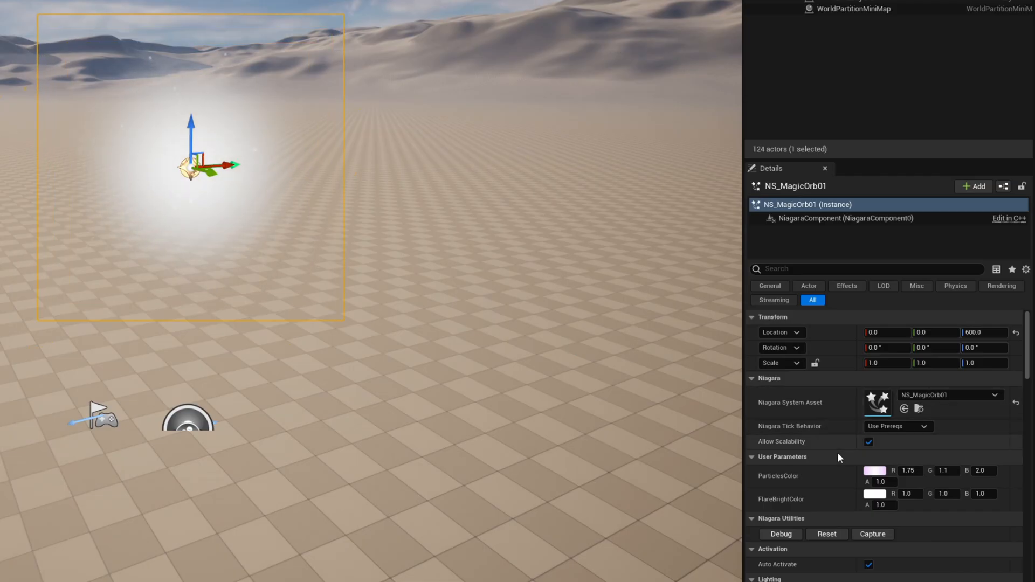
# Try a pinkish red FlareBrightColor (R 1.0, G 0.0, B 0.088348) on the placed NS_MagicOrb01 actor and discard it.
pyautogui.scroll(-2, 895, 464)
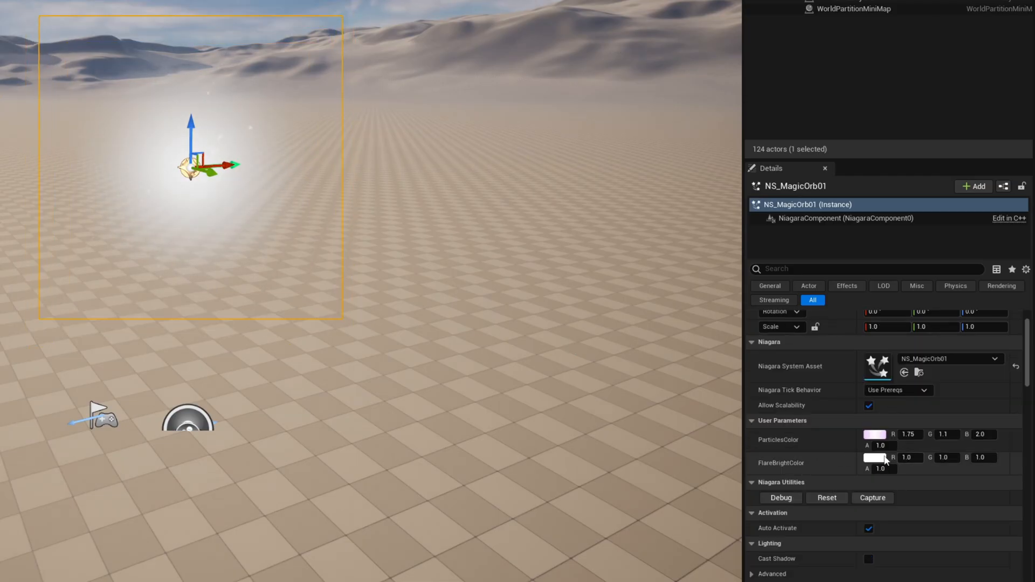
pyautogui.click(884, 458)
pyautogui.click(753, 397)
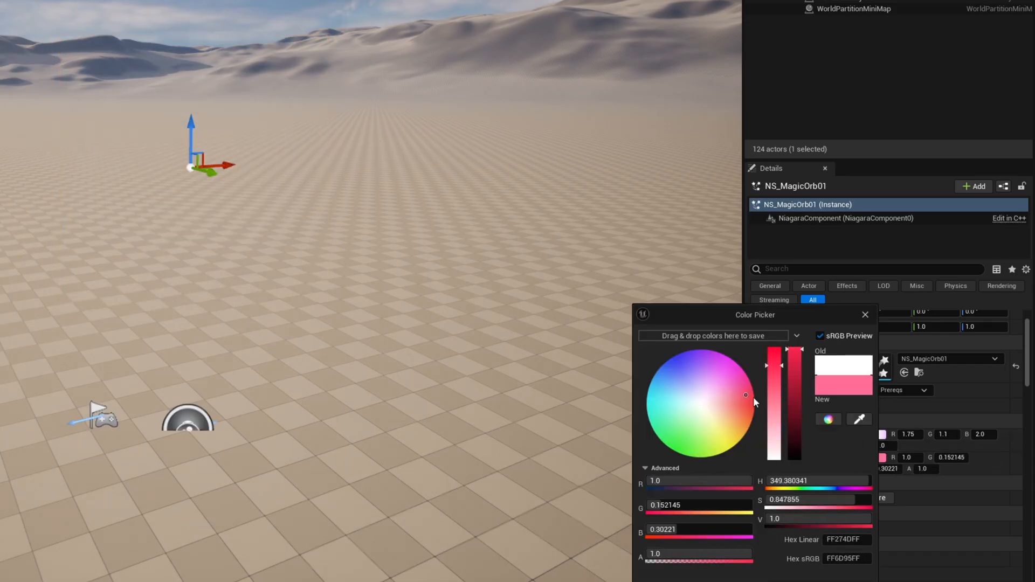
pyautogui.click(753, 398)
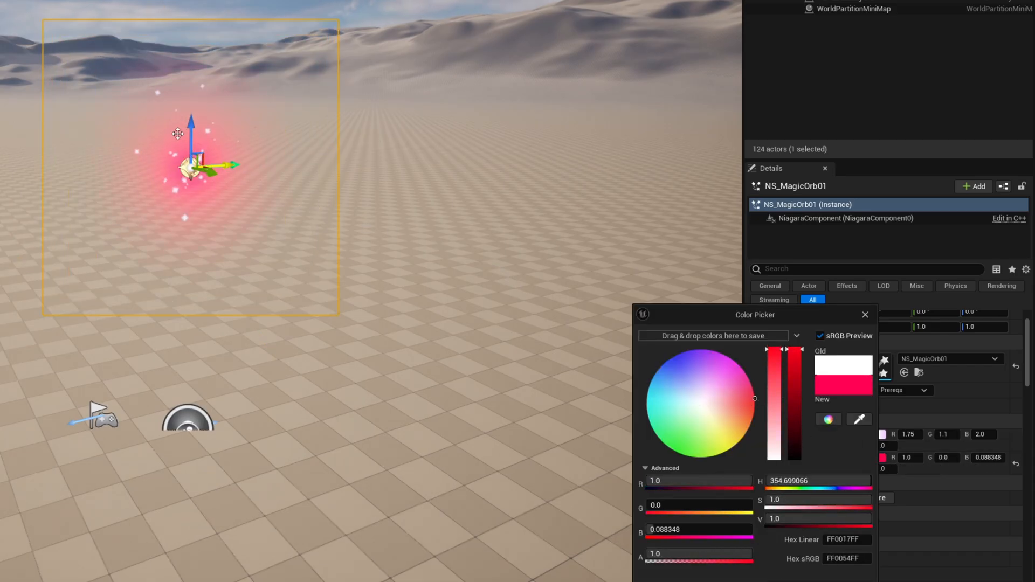
pyautogui.rightClick(286, 263)
pyautogui.click(810, 581)
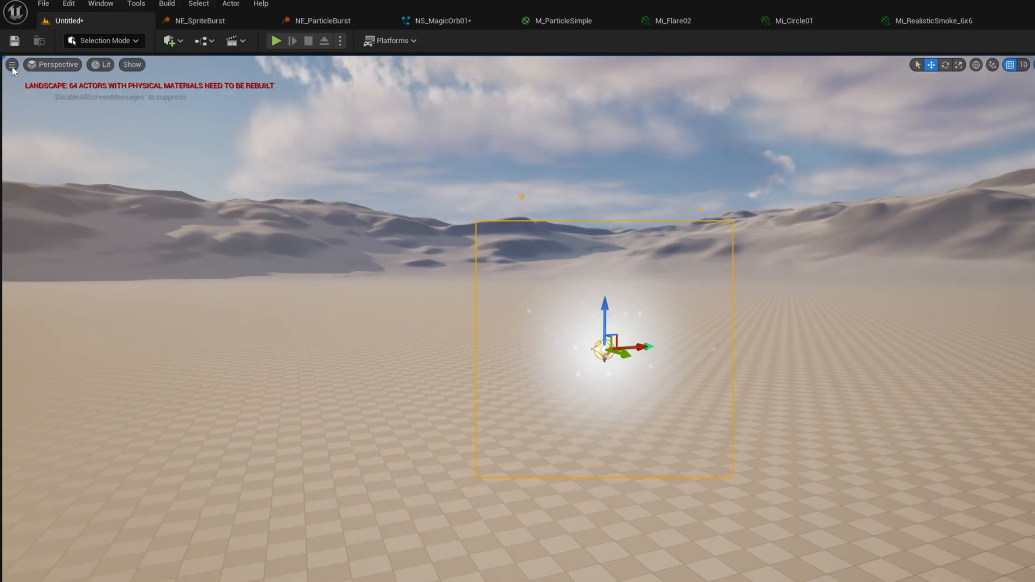
# Turn off Use Selection Outline in the level viewport's advanced settings and check the placed orb without its outline.
pyautogui.click(8, 57)
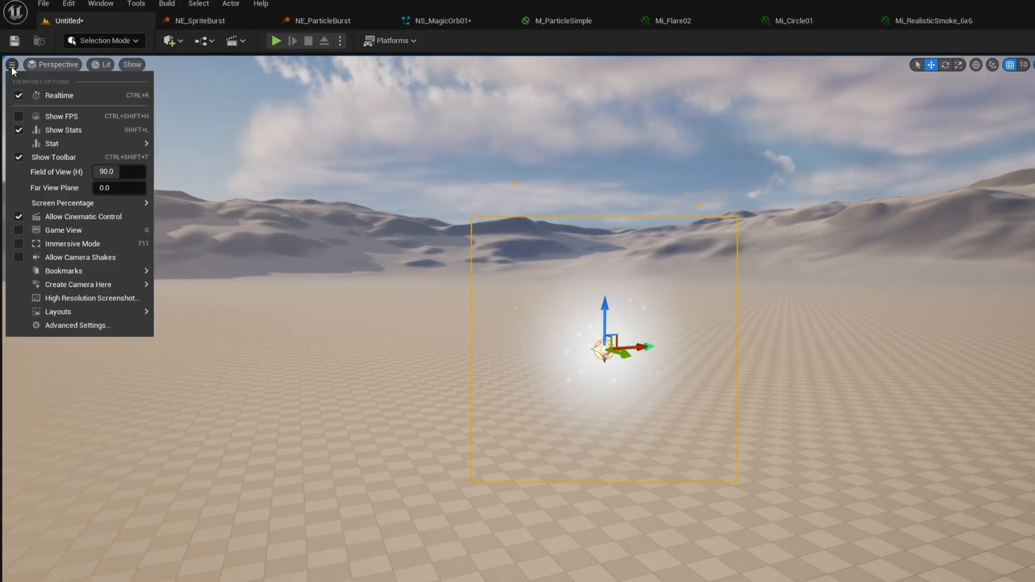
pyautogui.click(82, 325)
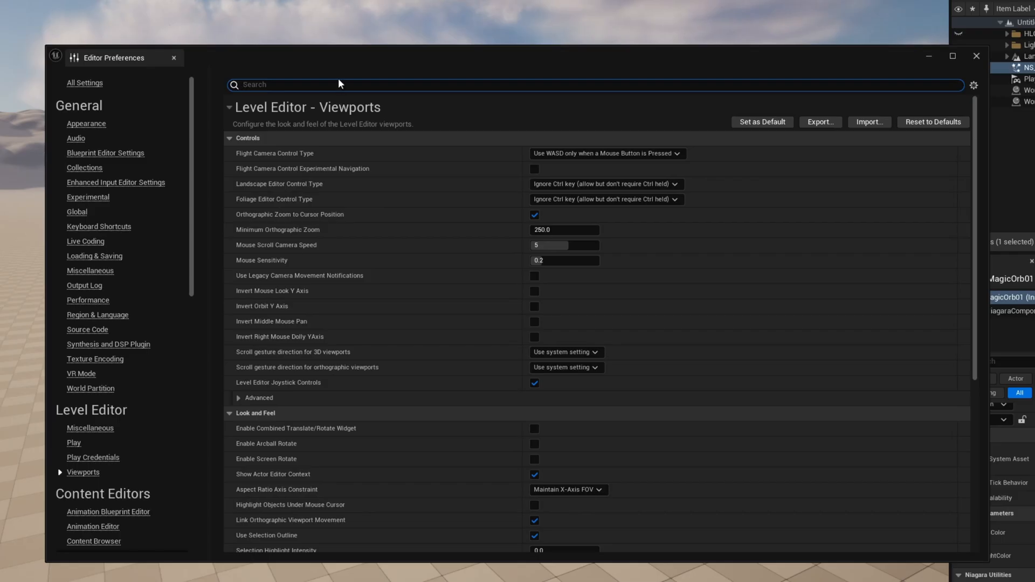
pyautogui.click(340, 83)
pyautogui.write('selection out')
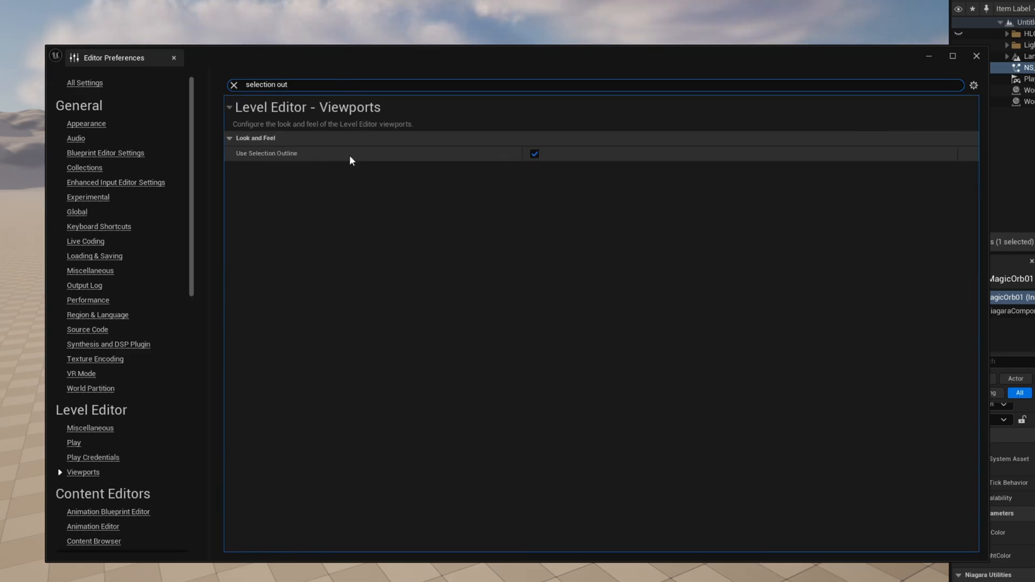
pyautogui.click(534, 154)
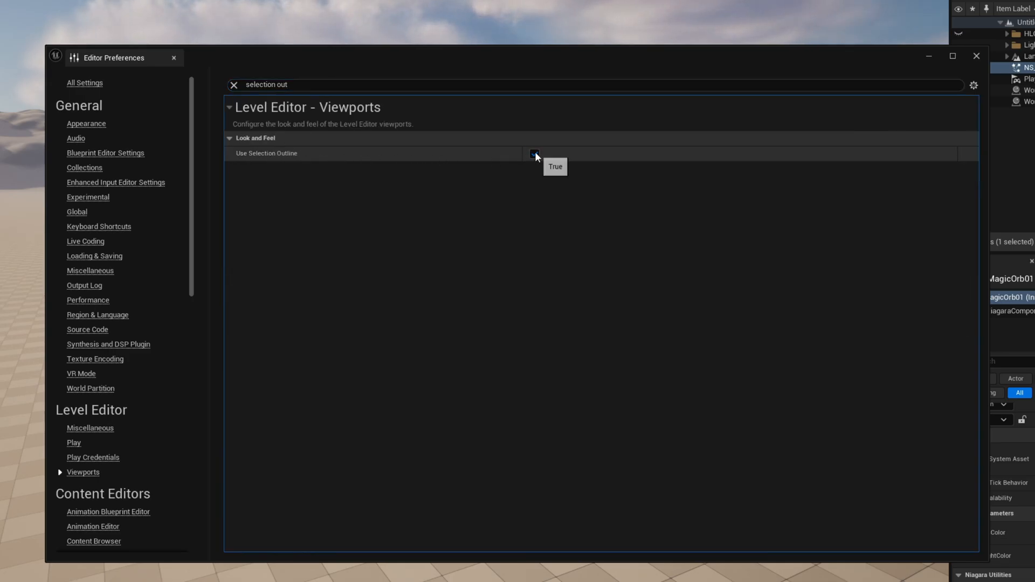
pyautogui.click(976, 55)
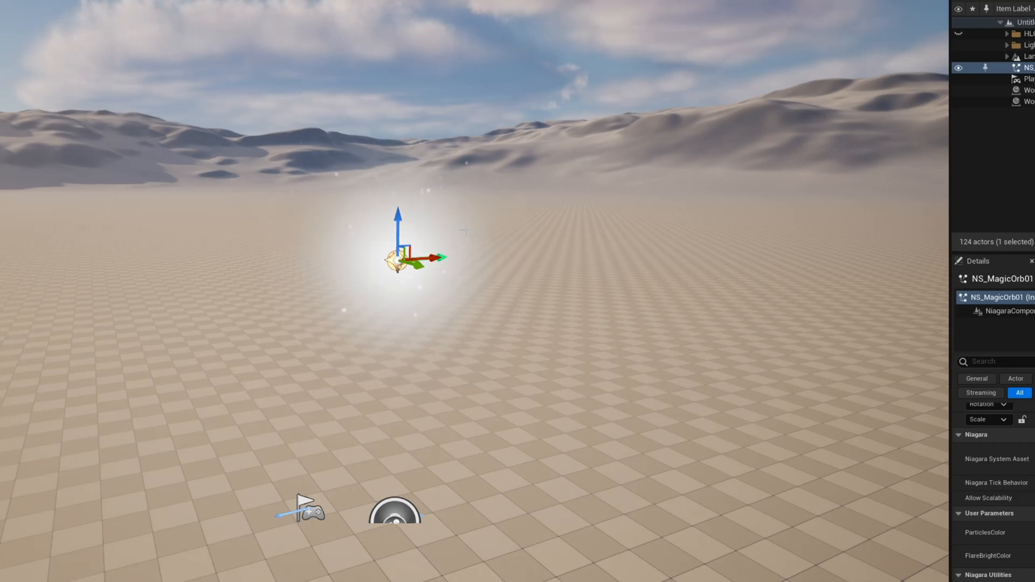
pyautogui.moveTo(383, 187); pyautogui.dragTo(382, 240, button='right')
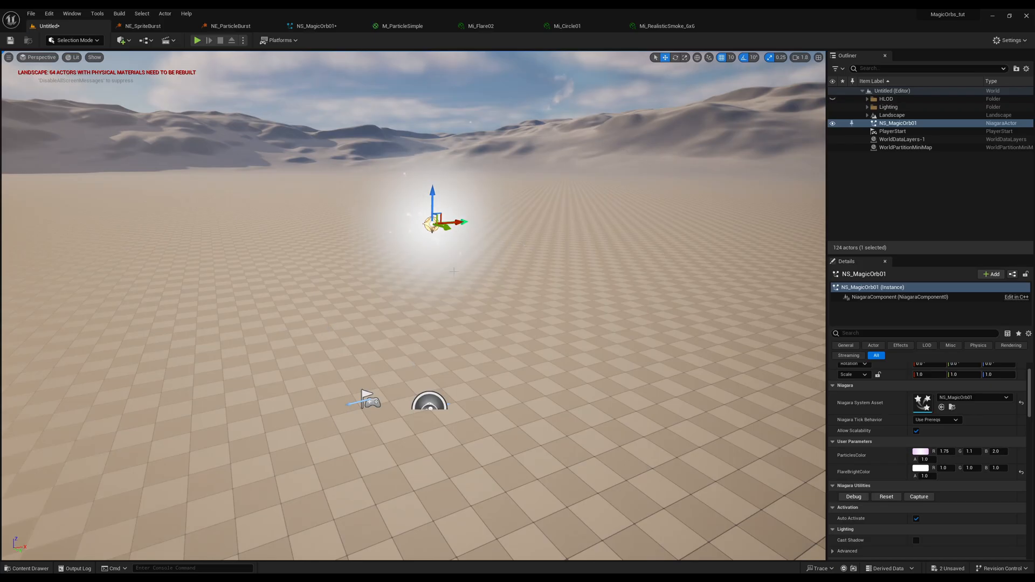
pyautogui.moveTo(488, 238); pyautogui.dragTo(486, 188, button='right')
pyautogui.press('g')
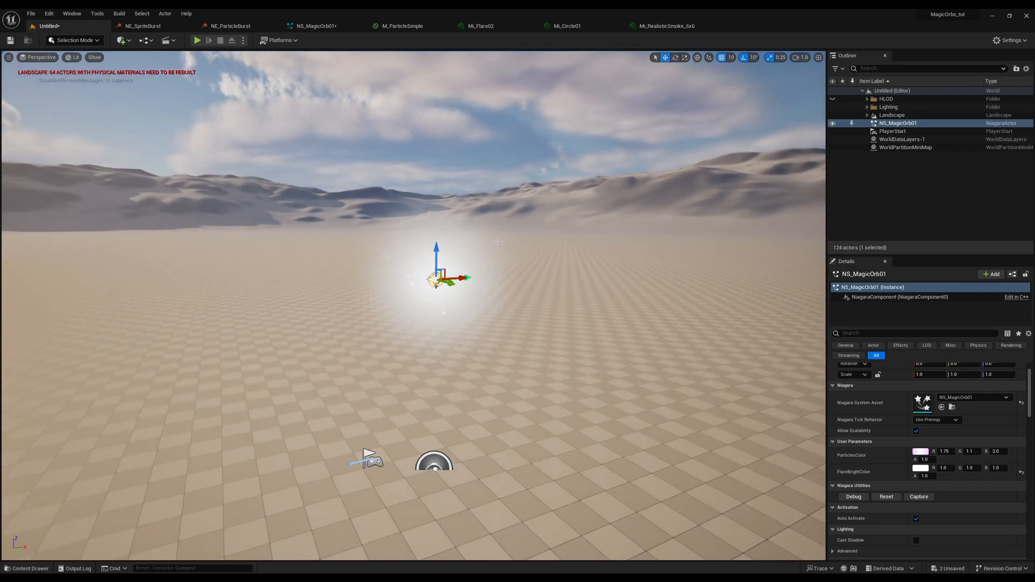
# Save the NS_MagicOrb01 system and set its FlareBrightColor user parameter to R 3.12, G 0.5, B 4.0.
pyautogui.click(323, 25)
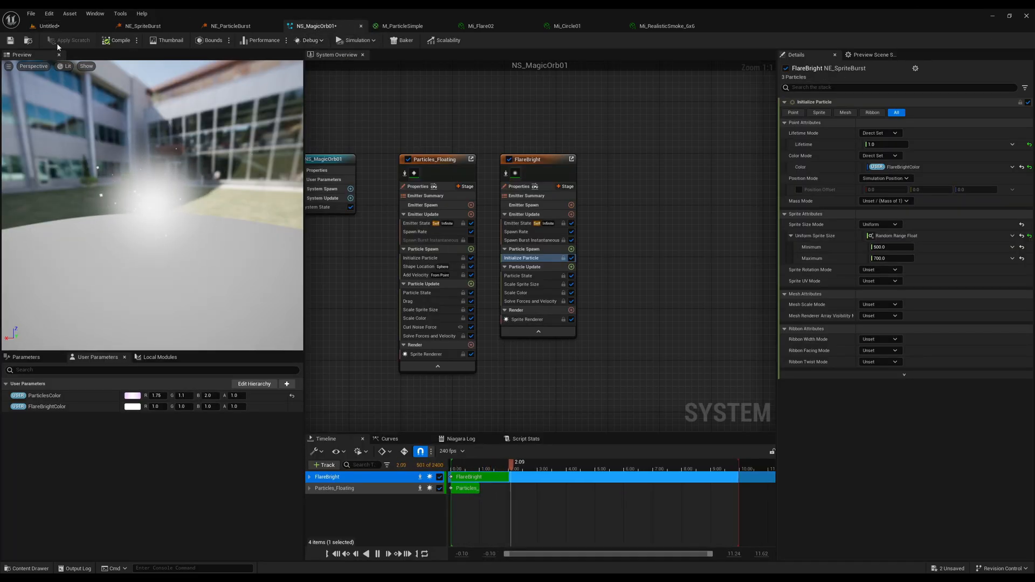
pyautogui.click(10, 40)
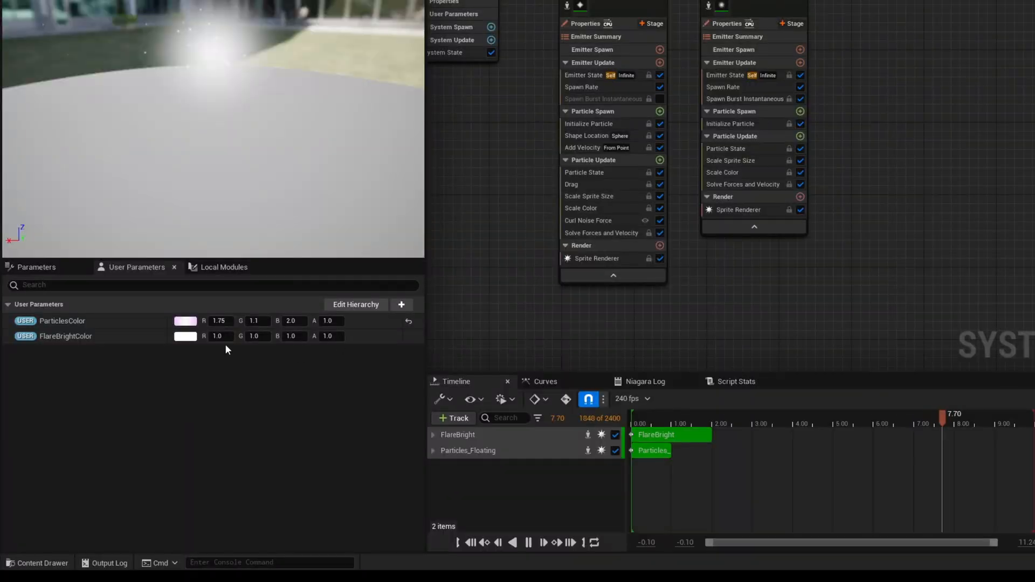
pyautogui.click(162, 406)
pyautogui.write('3.12')
pyautogui.click(255, 337)
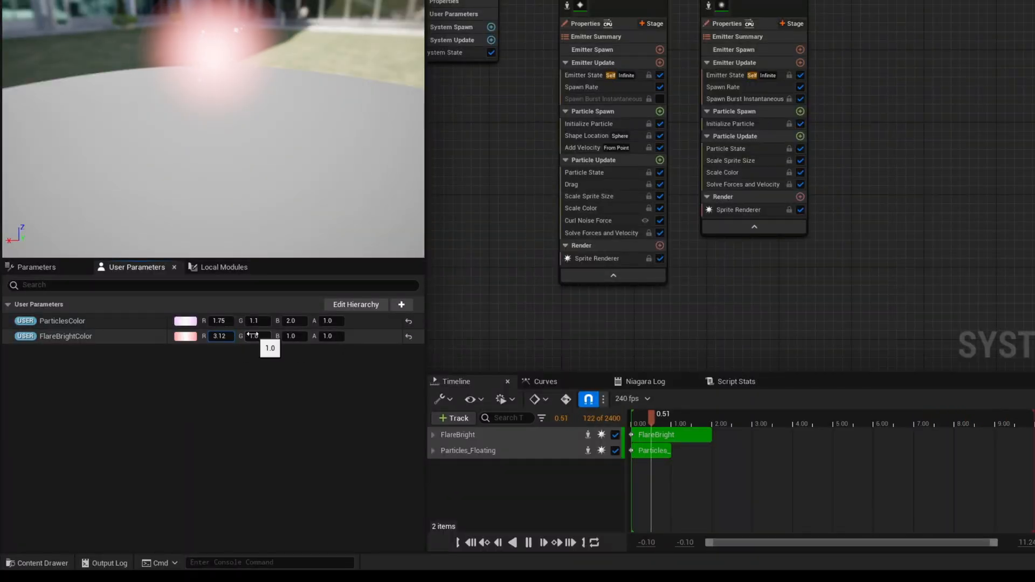
pyautogui.write('0.5')
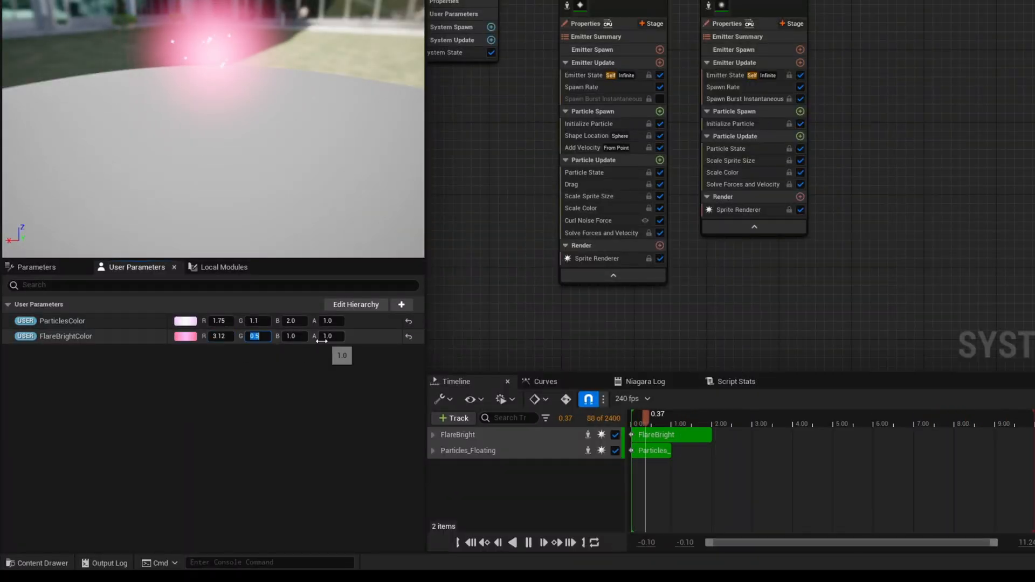
pyautogui.click(293, 336)
pyautogui.write('4')
pyautogui.press('Return')
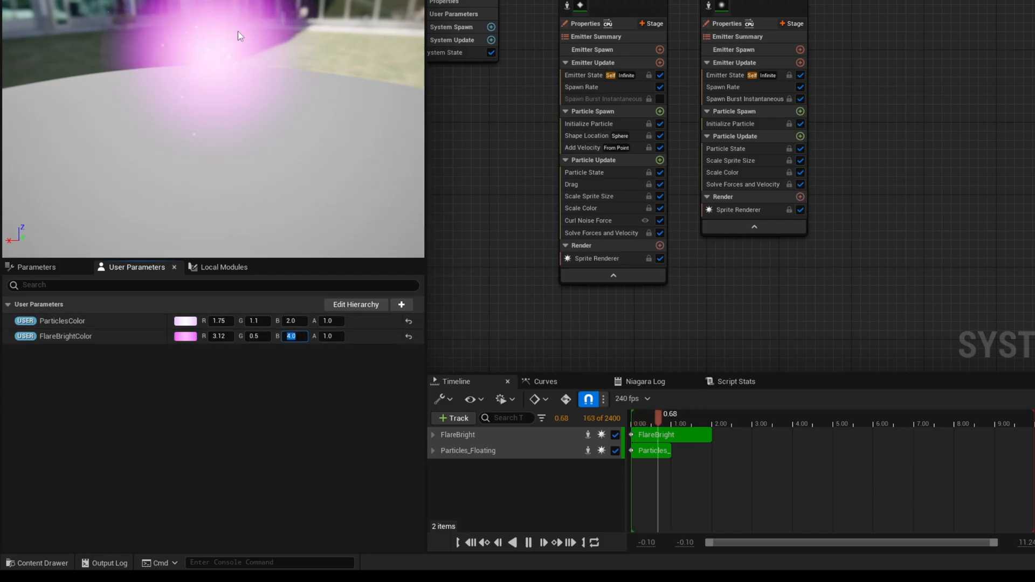
# Duplicate the FlareBright emitter, place the copy beside it and rename it FlareDark.
pyautogui.click(739, 2)
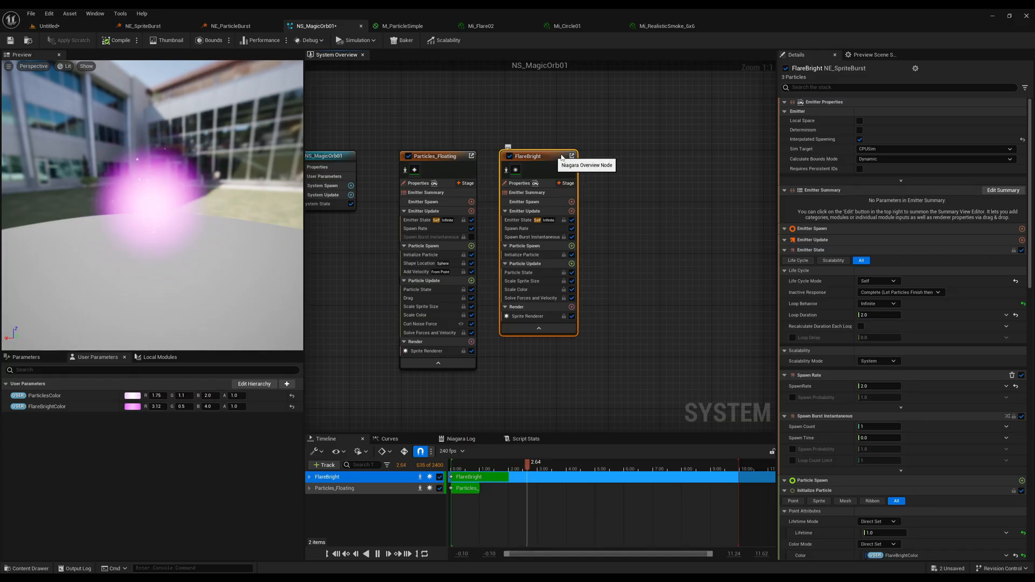
pyautogui.hotkey('ctrl', 'd')
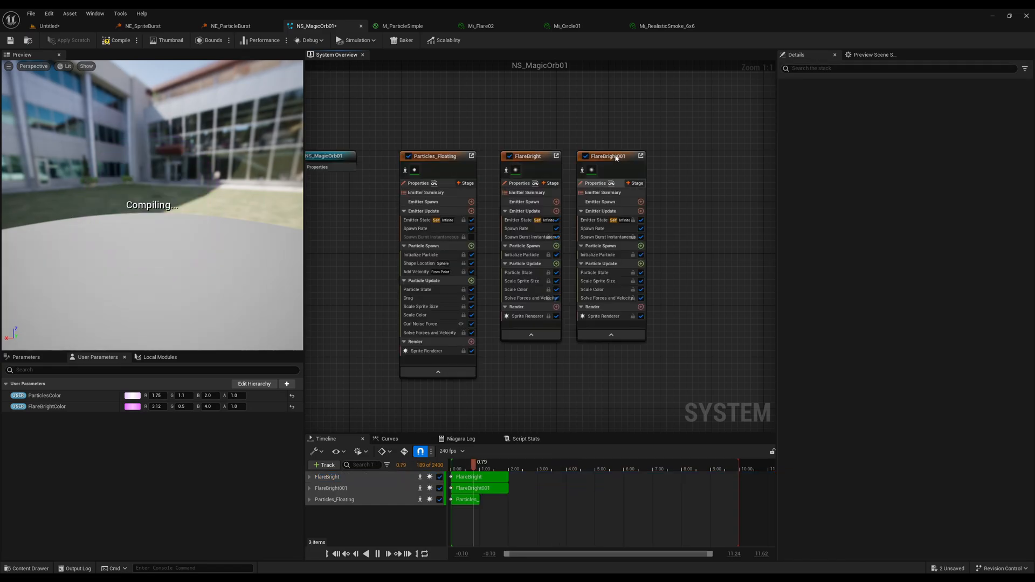
pyautogui.moveTo(639, 146); pyautogui.dragTo(507, 165, button='right')
pyautogui.moveTo(476, 182); pyautogui.dragTo(504, 181)
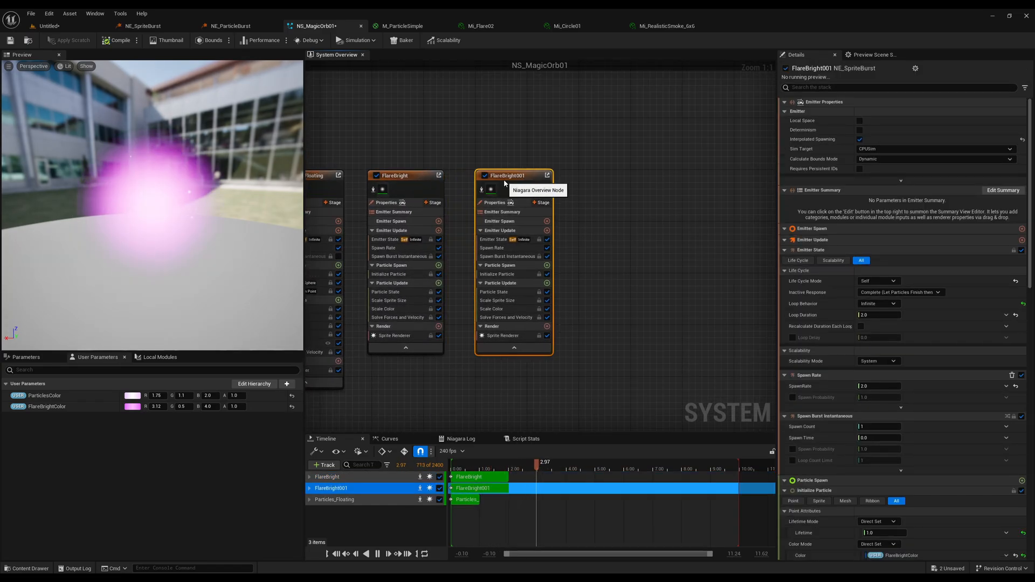
pyautogui.doubleClick(512, 177)
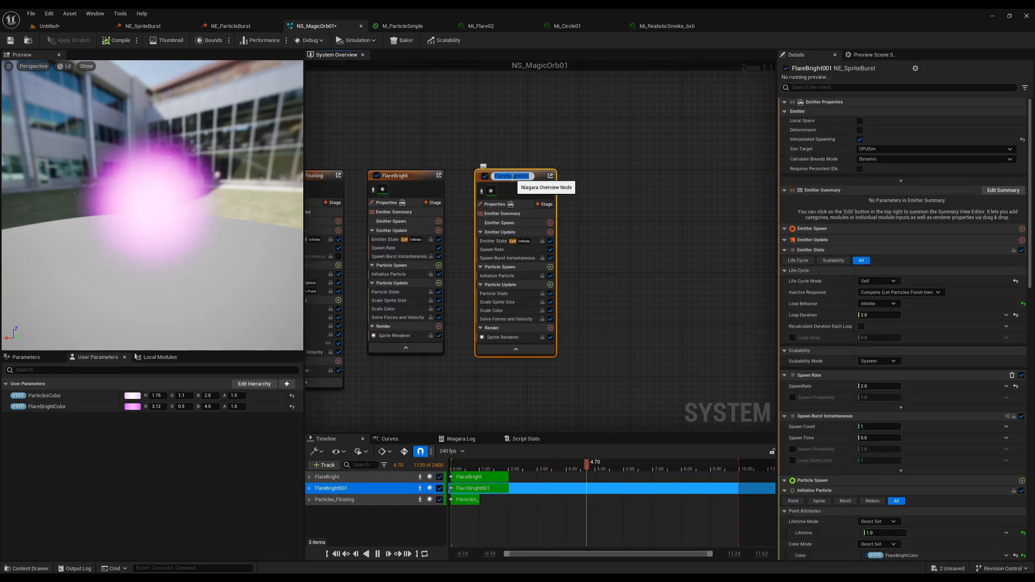
pyautogui.write('FlareDark')
pyautogui.press('Return')
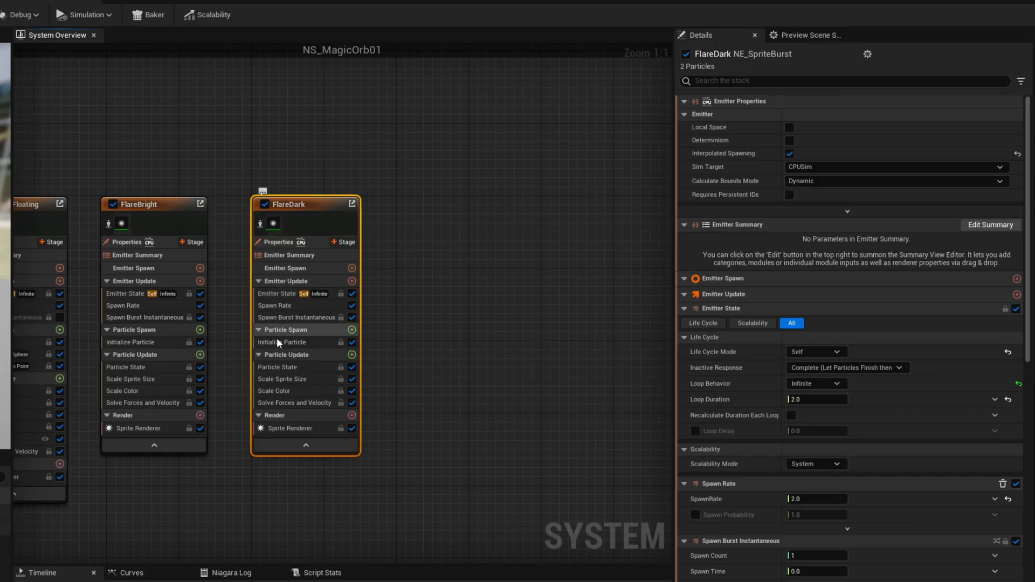
# In FlareDark's Initialize Particle, replace the linked color with black (R 0, G 0, B 0) and set the minimum sprite size to 1800 with a larger maximum.
pyautogui.click(496, 273)
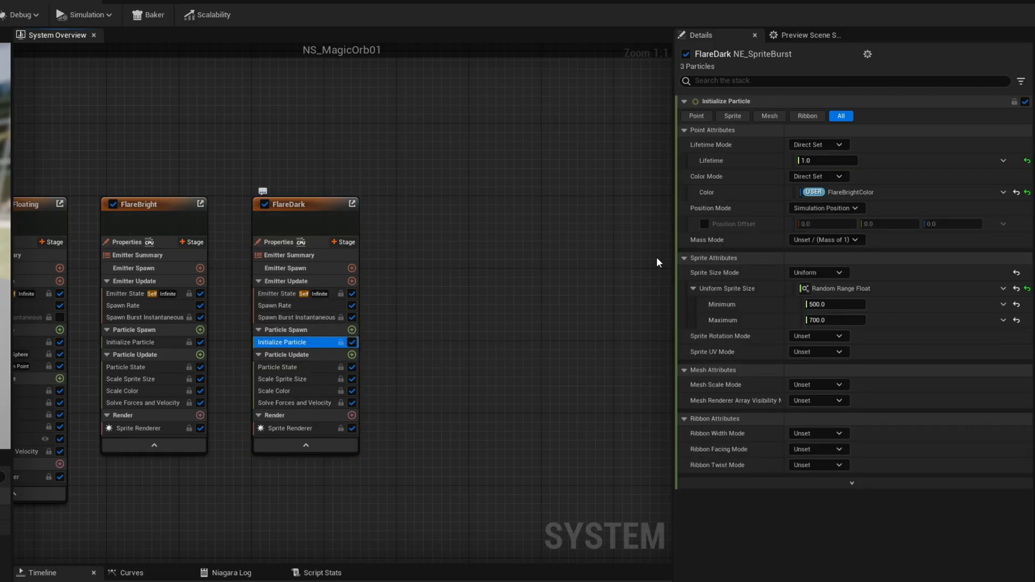
pyautogui.click(1016, 191)
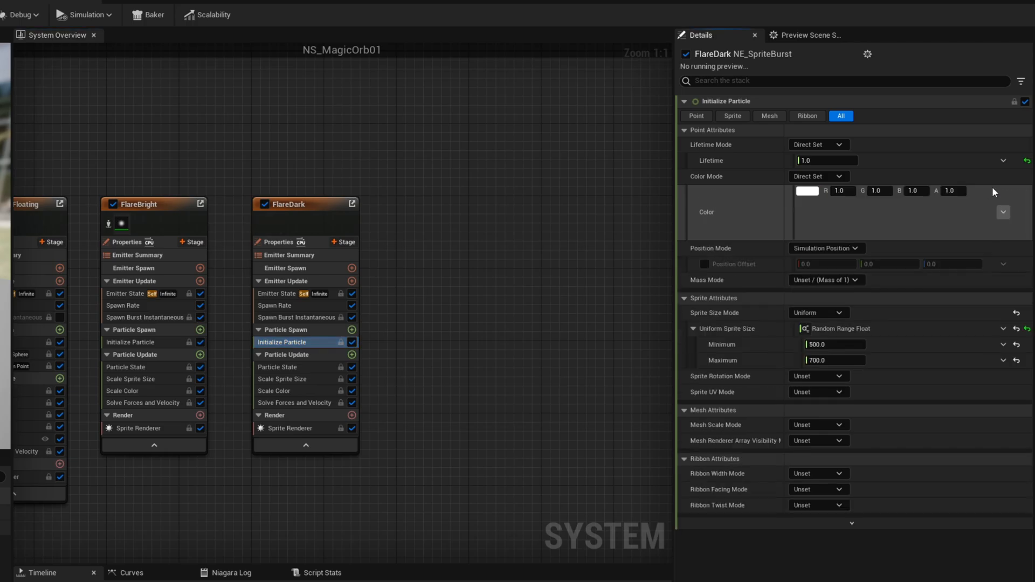
pyautogui.click(852, 192)
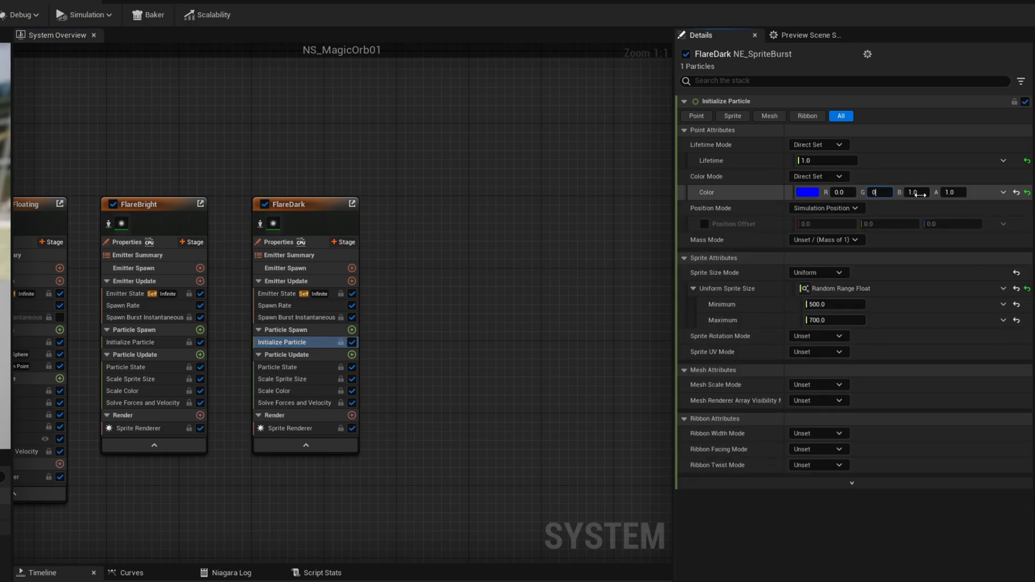
pyautogui.write('0')
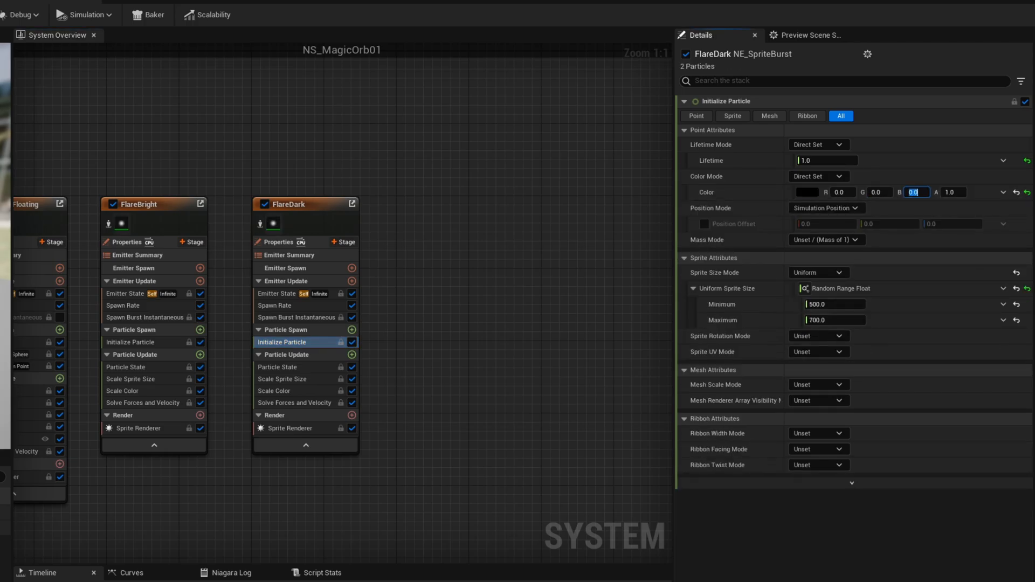
pyautogui.click(839, 304)
pyautogui.write('1800')
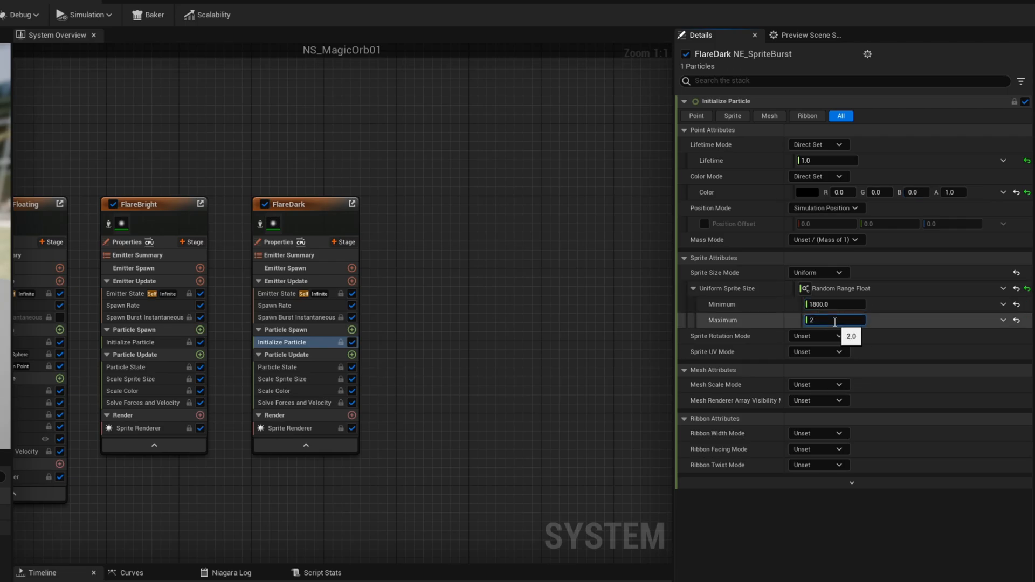
pyautogui.press('Return')
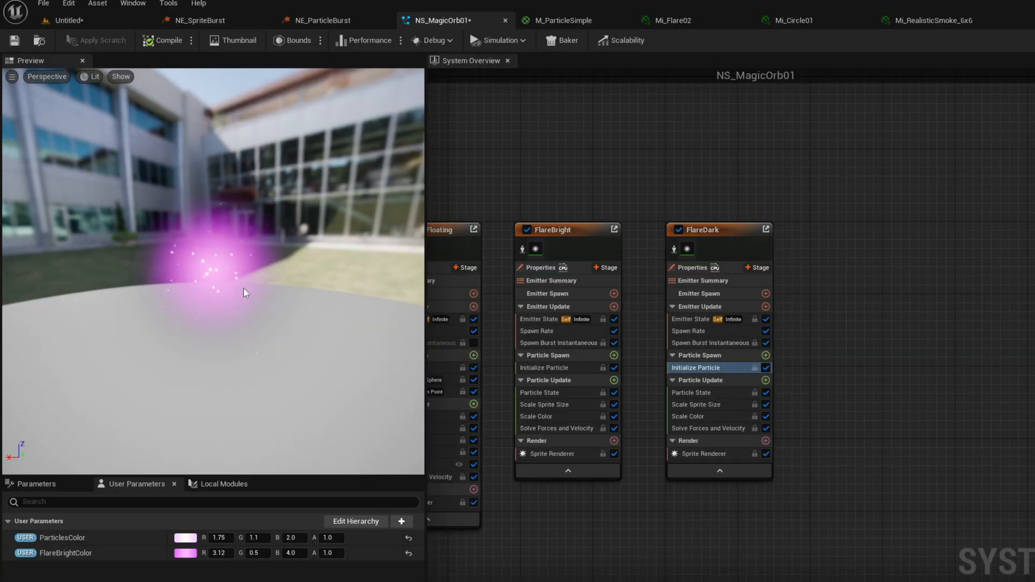
# Set the Sort Order Hint of FlareDark's Sprite Renderer to -1 and check the draw order in the preview.
pyautogui.click(701, 454)
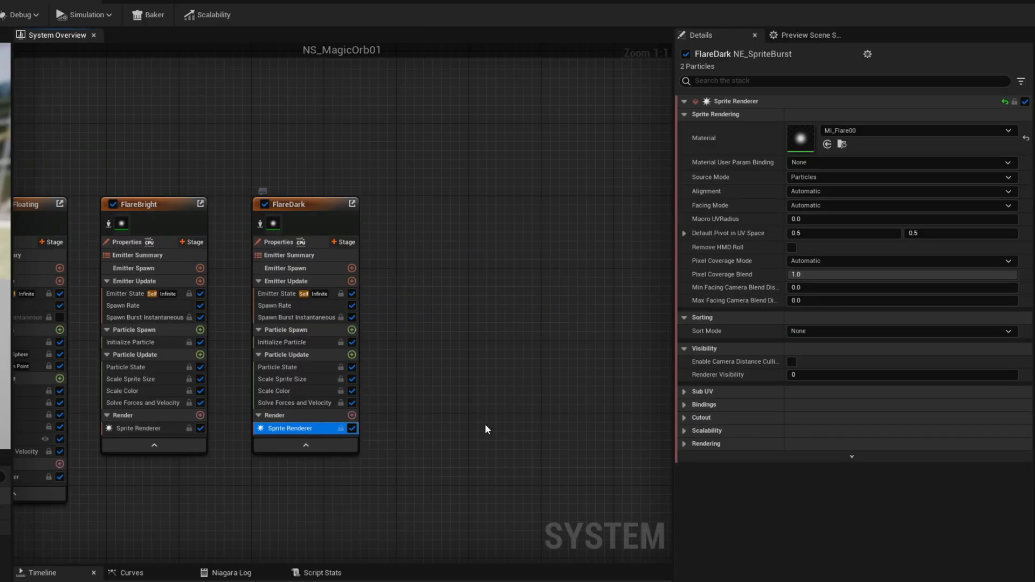
pyautogui.click(684, 444)
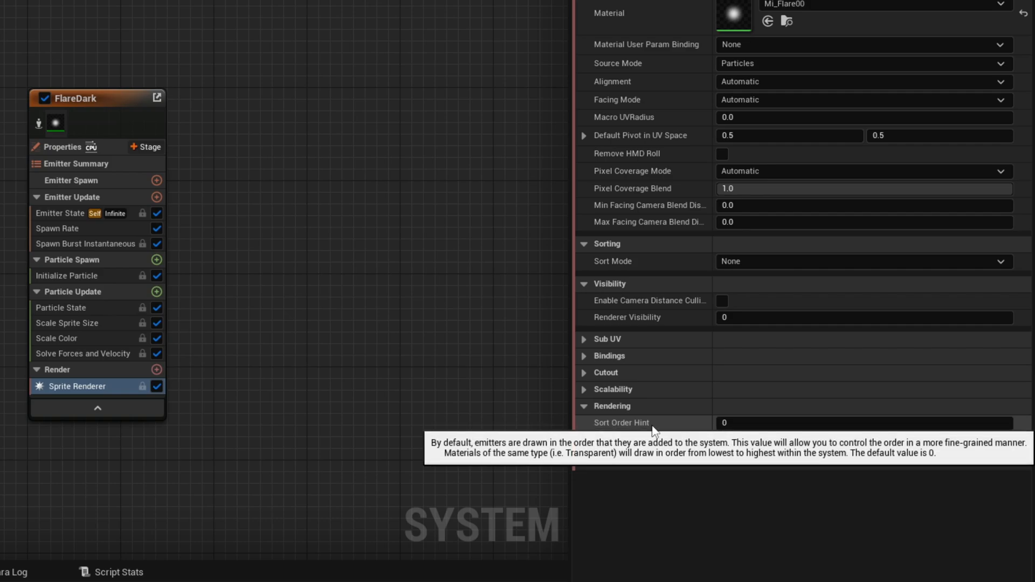
pyautogui.click(728, 424)
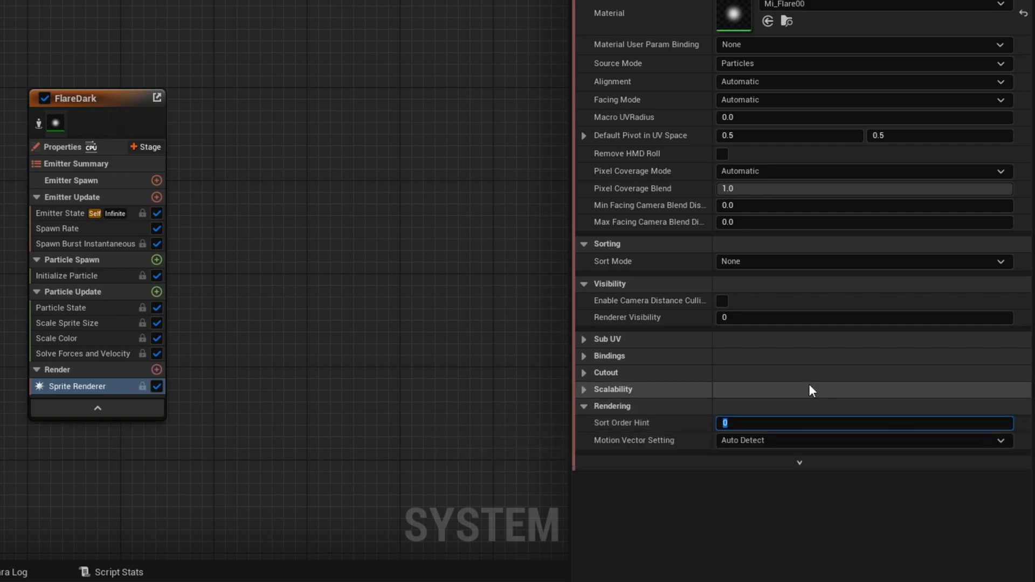
pyautogui.write('-1')
pyautogui.press('Return')
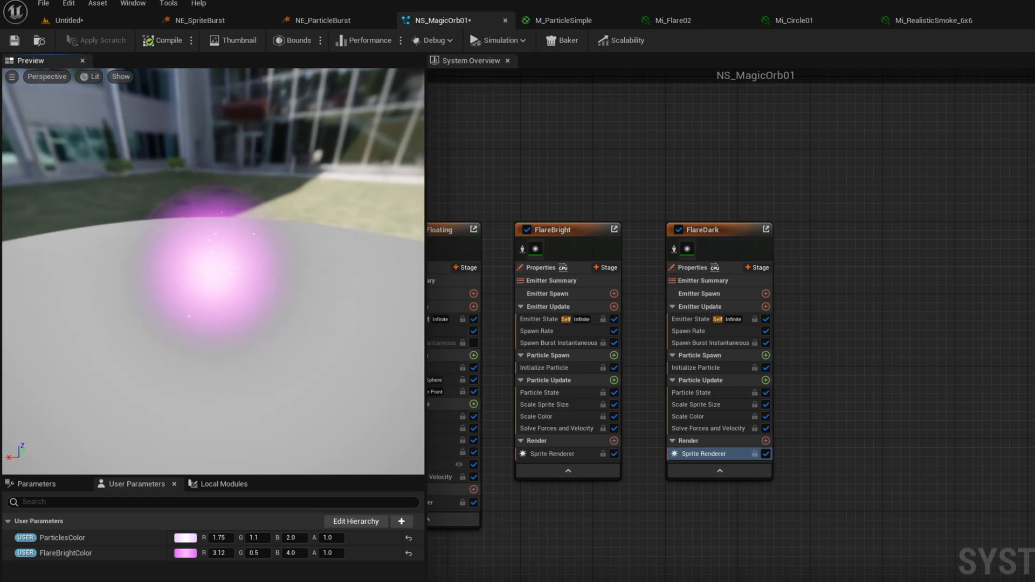
pyautogui.moveTo(264, 294); pyautogui.dragTo(266, 344)
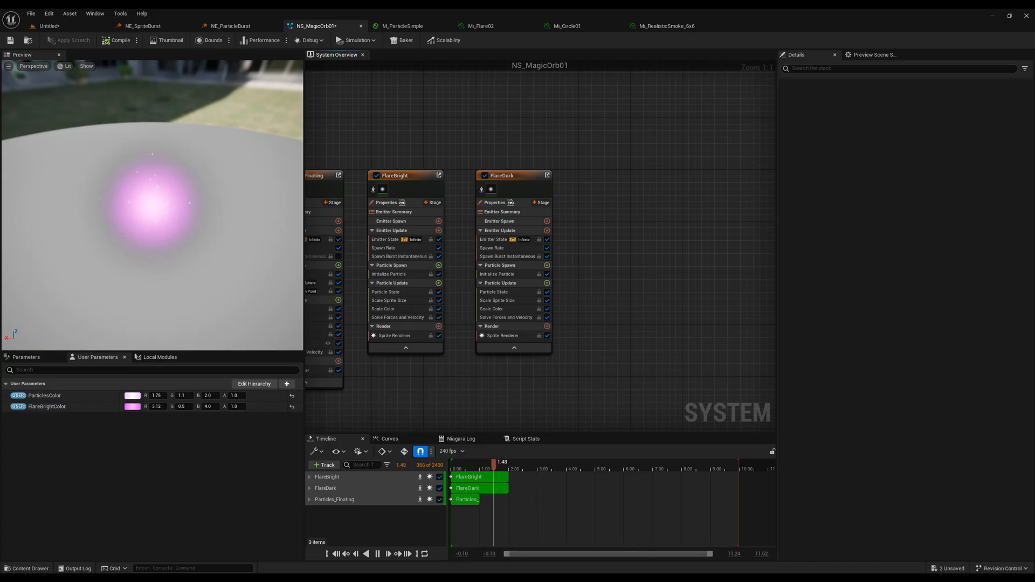
# Duplicate the FlareBright emitter, place the copy beyond FlareDark and rename it Circle.
pyautogui.moveTo(653, 160); pyautogui.dragTo(689, 156, button='right')
pyautogui.moveTo(522, 145); pyautogui.dragTo(543, 133, button='right')
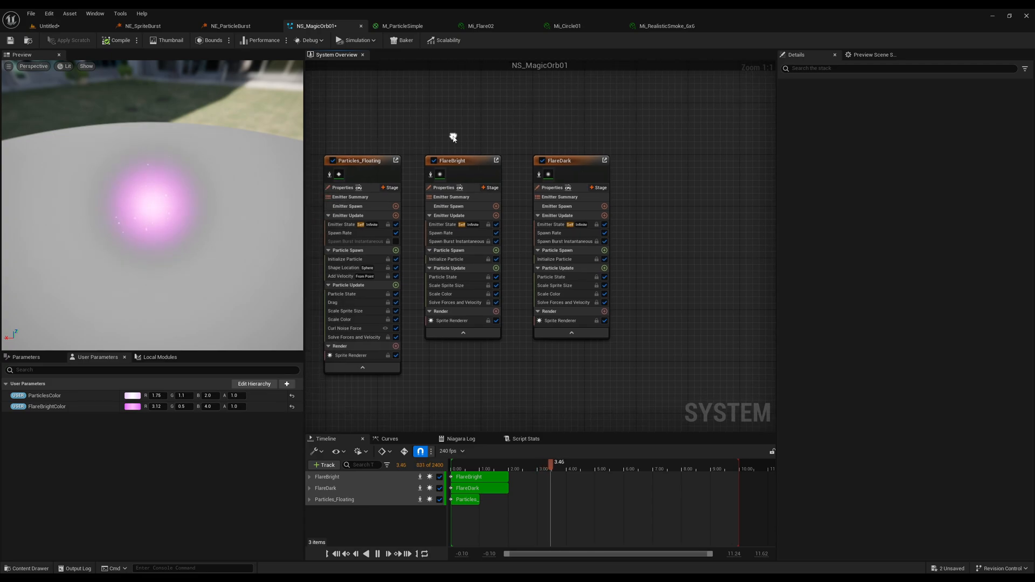
pyautogui.click(471, 161)
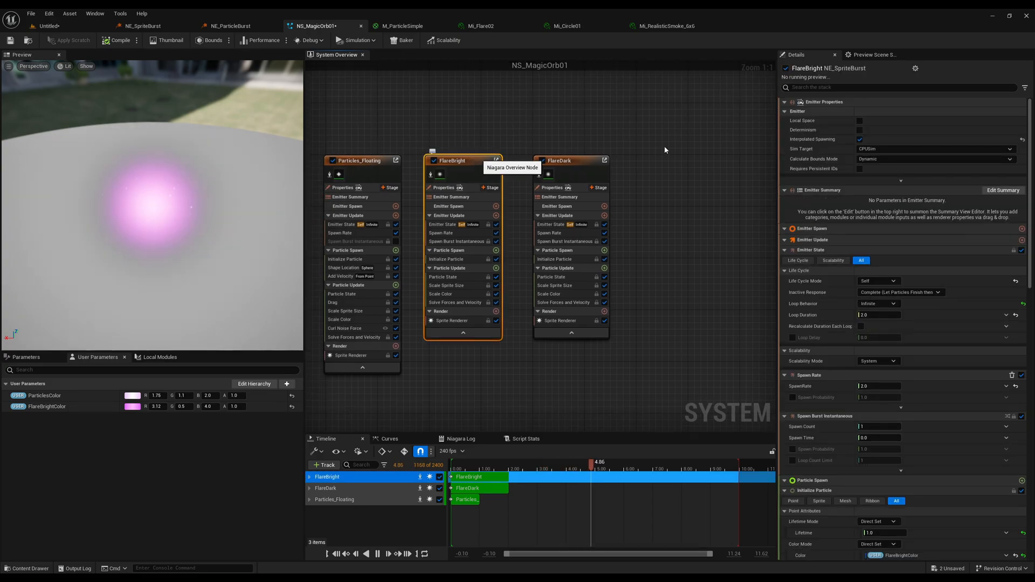
pyautogui.hotkey('ctrl', 'd')
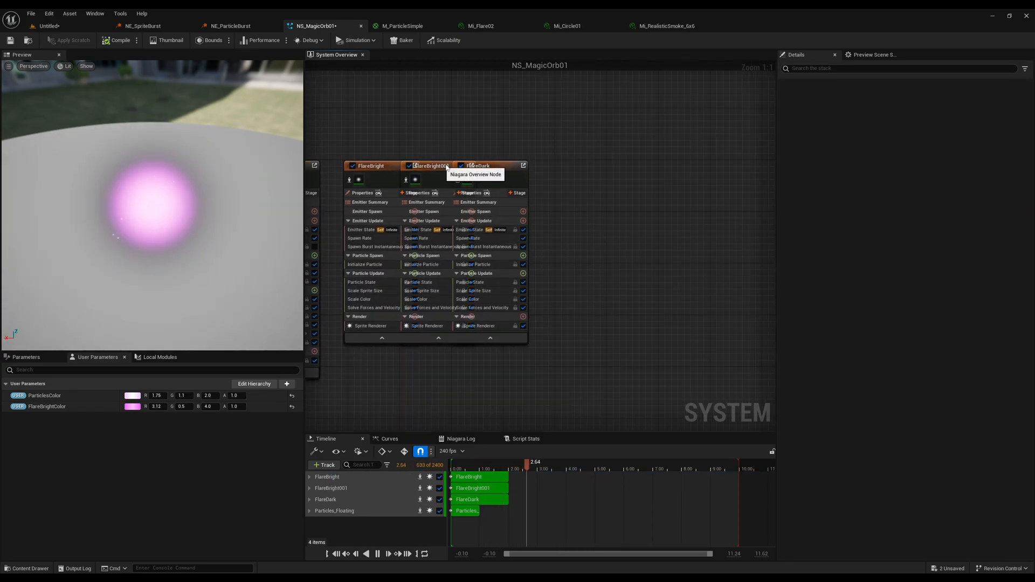
pyautogui.moveTo(447, 167); pyautogui.dragTo(605, 168)
pyautogui.doubleClick(605, 167)
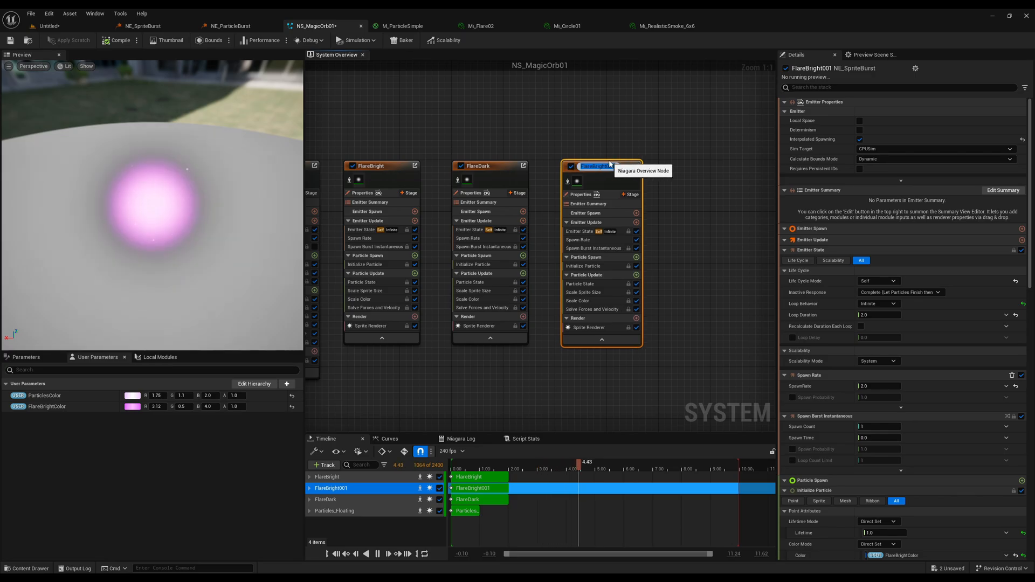
pyautogui.write('Circle')
pyautogui.press('Return')
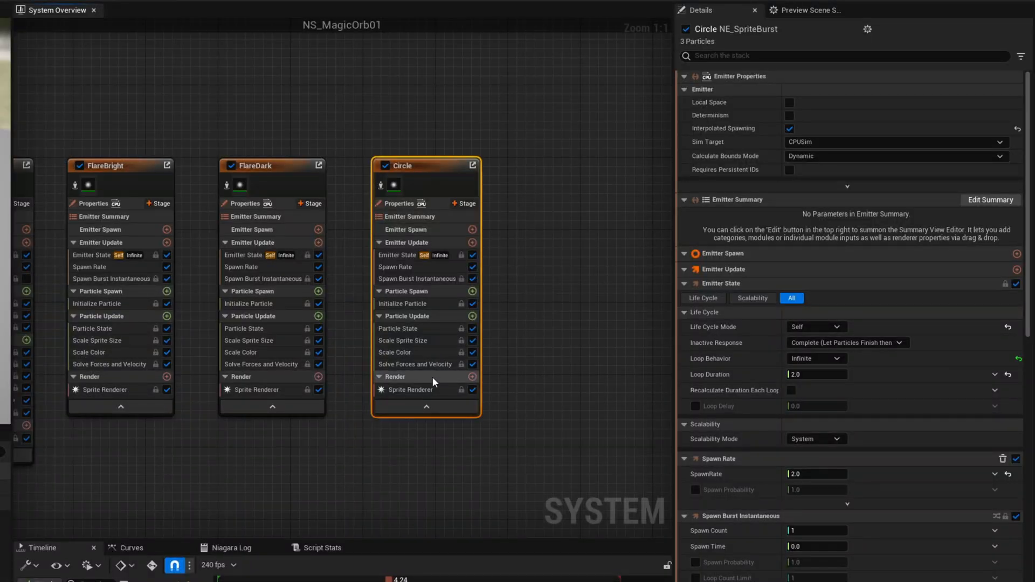
# Assign the Mi_Circle01 material to the Circle emitter's Sprite Renderer.
pyautogui.click(595, 326)
pyautogui.click(881, 102)
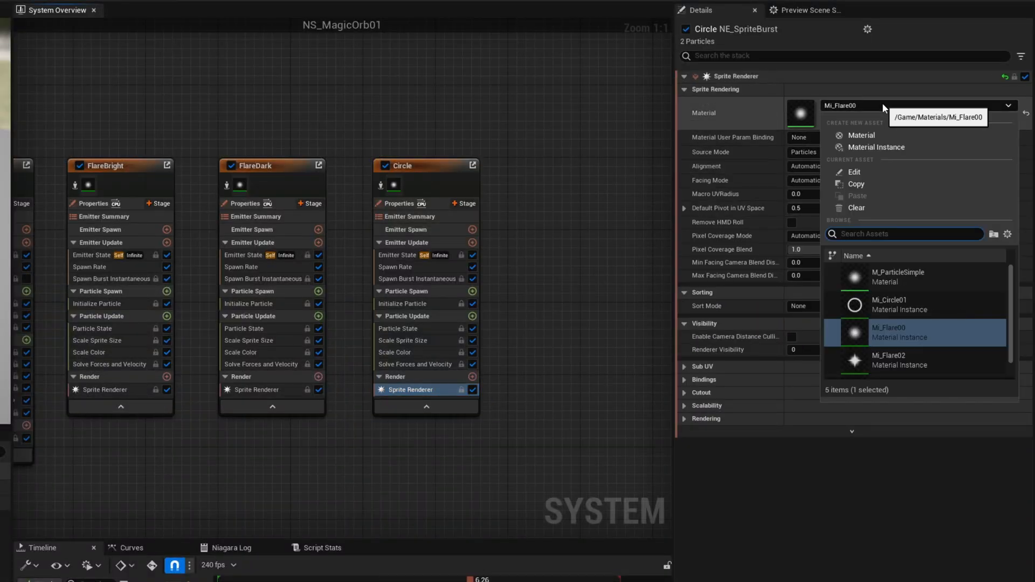
pyautogui.click(945, 308)
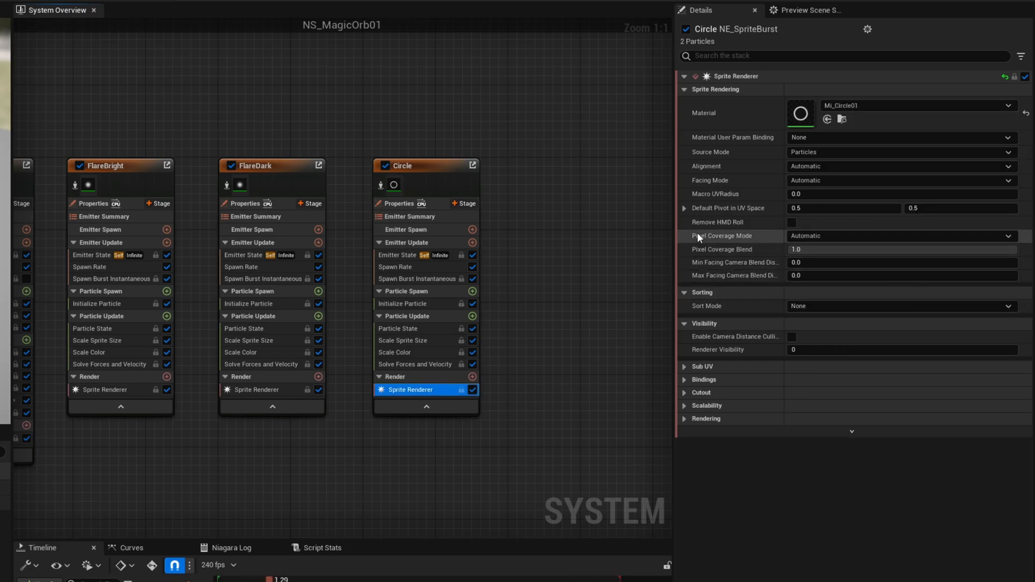
# Apply a linear falling curve to the Circle emitter's Scale Alpha and a linear rising curve to its Scale Sprite Size.
pyautogui.click(419, 353)
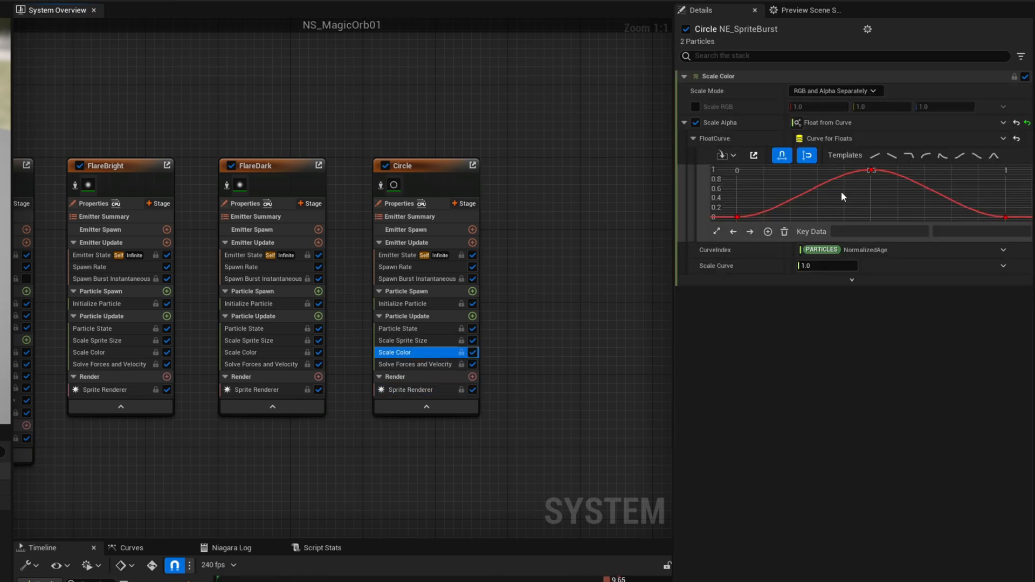
pyautogui.click(891, 156)
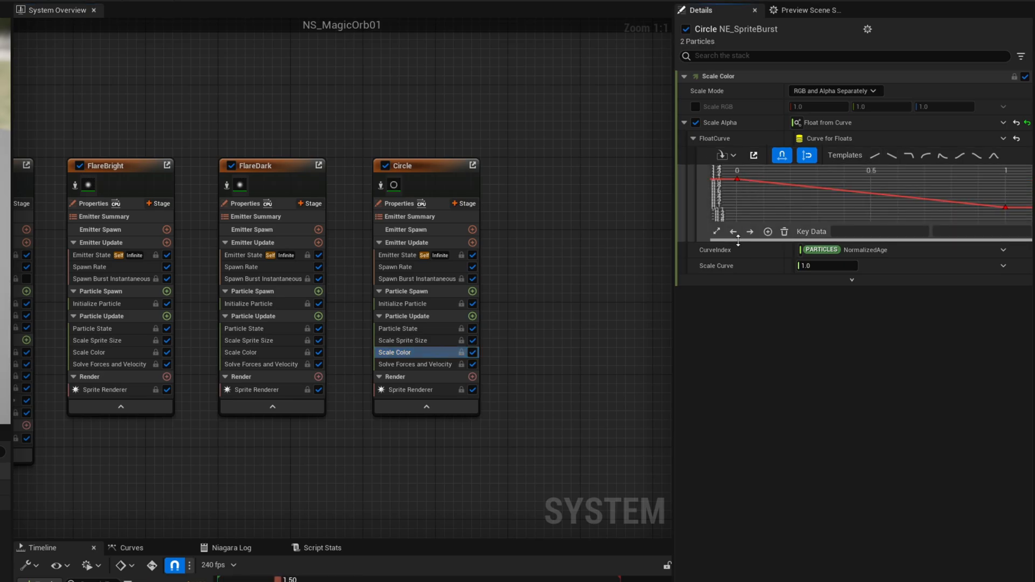
pyautogui.click(411, 342)
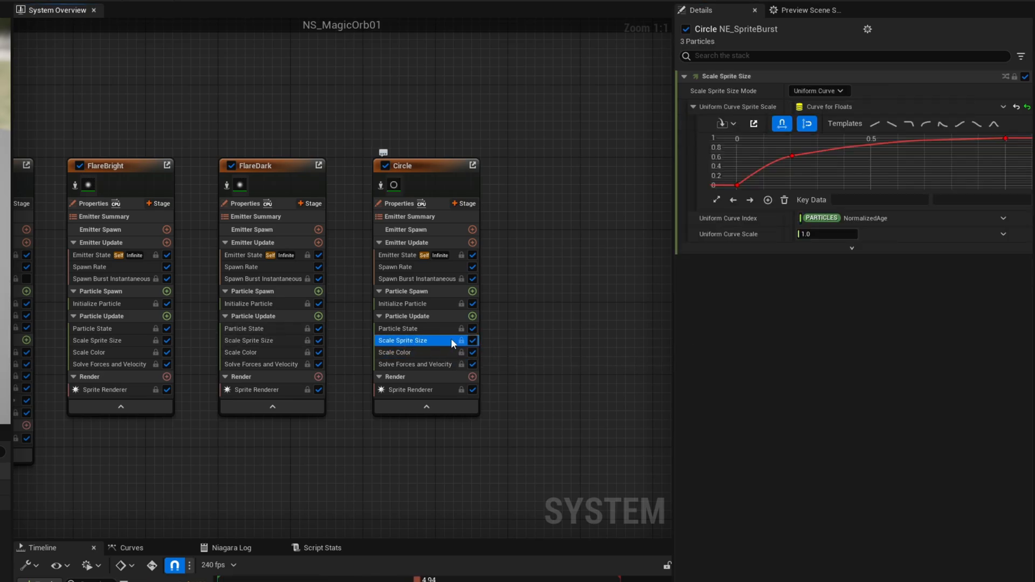
pyautogui.click(874, 123)
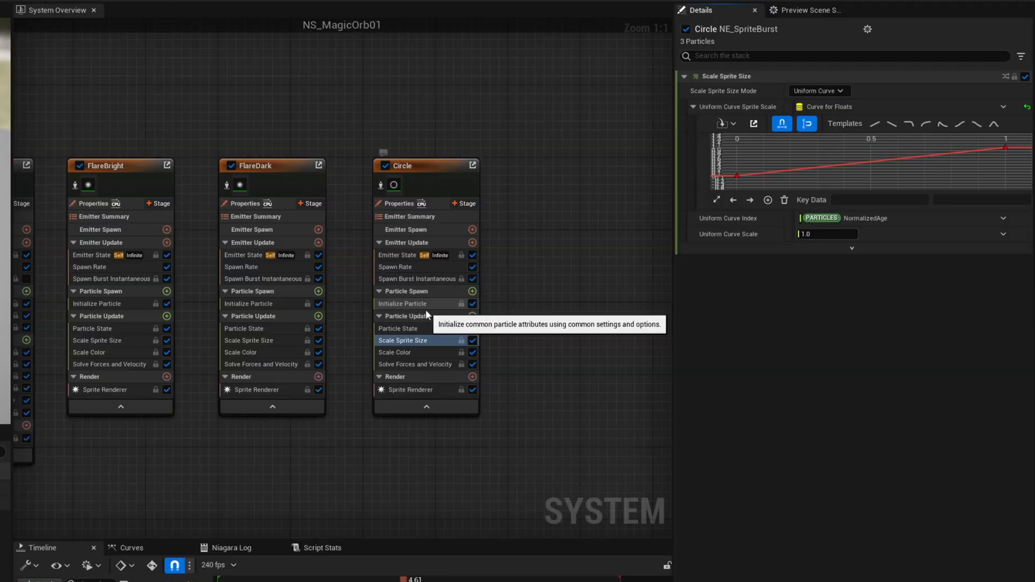
# In Circle's Initialize Particle, replace the random sprite size range with a uniform size of 900 and set the lifetime to 2.0.
pyautogui.click(840, 354)
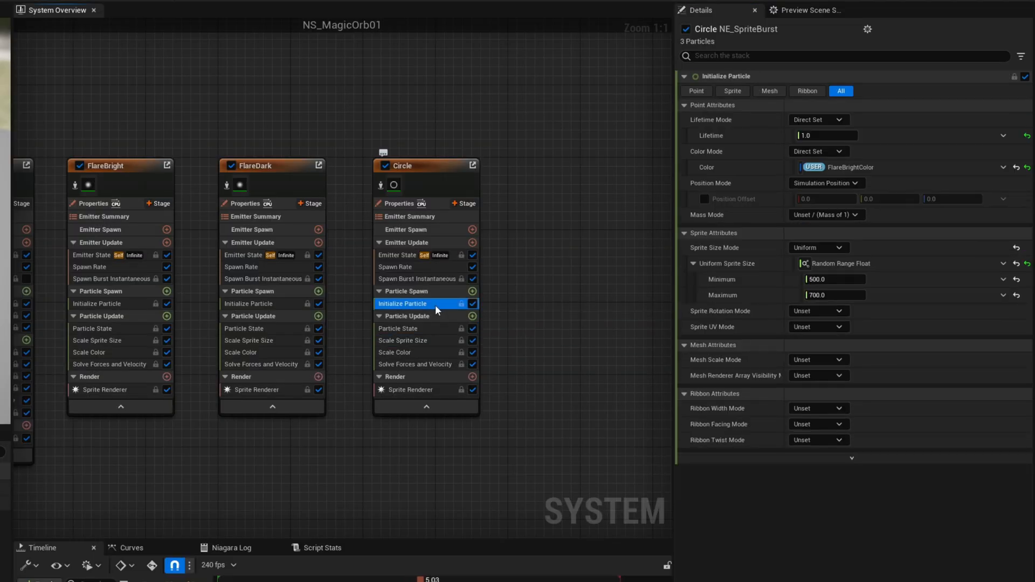
pyautogui.click(1016, 263)
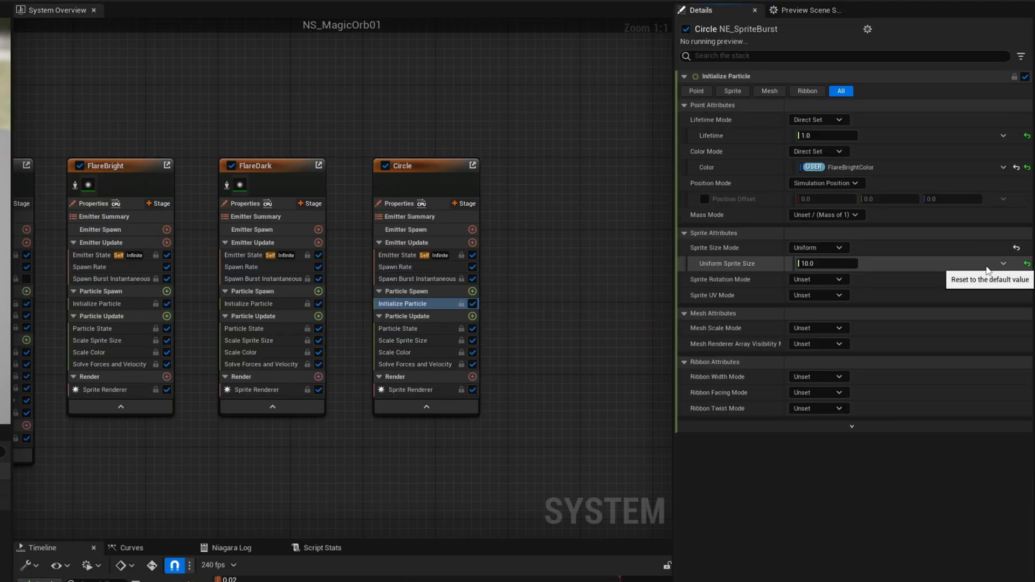
pyautogui.click(815, 263)
pyautogui.write('90')
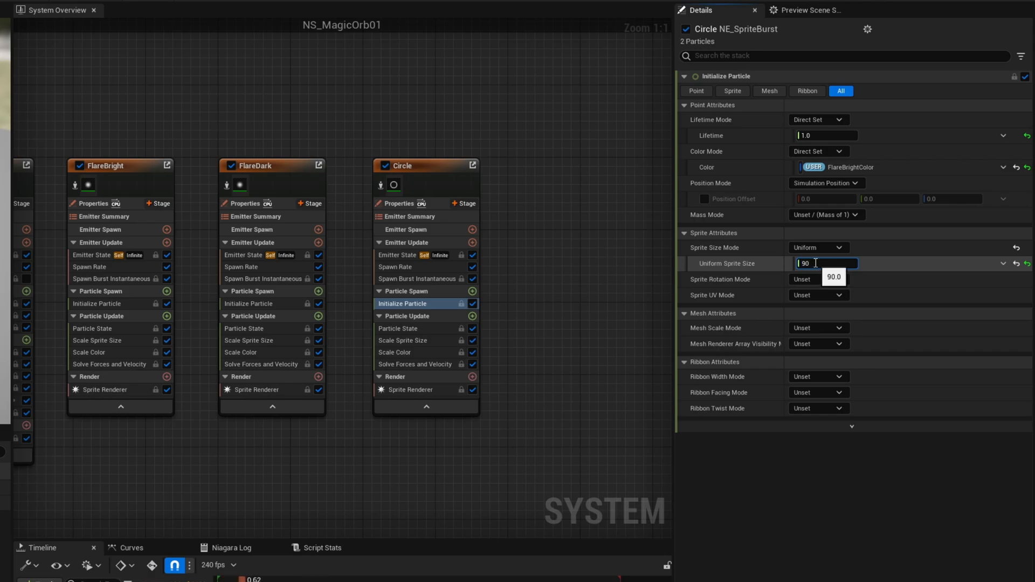
pyautogui.write('0')
pyautogui.press('Return')
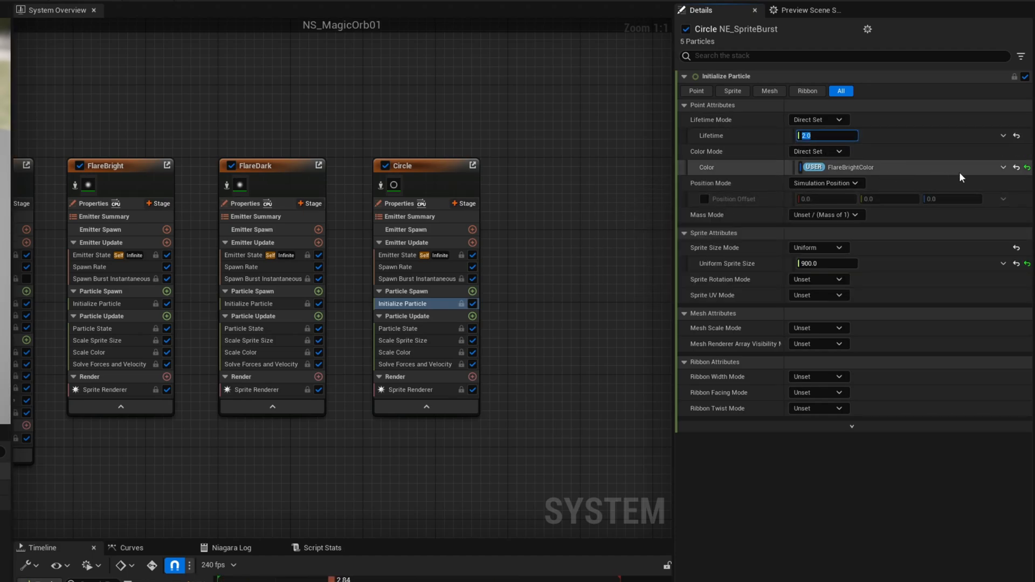
# Replace Circle's linked FlareBrightColor with a direct color, setting R to 0.36 and G to 0.1.
pyautogui.click(1027, 167)
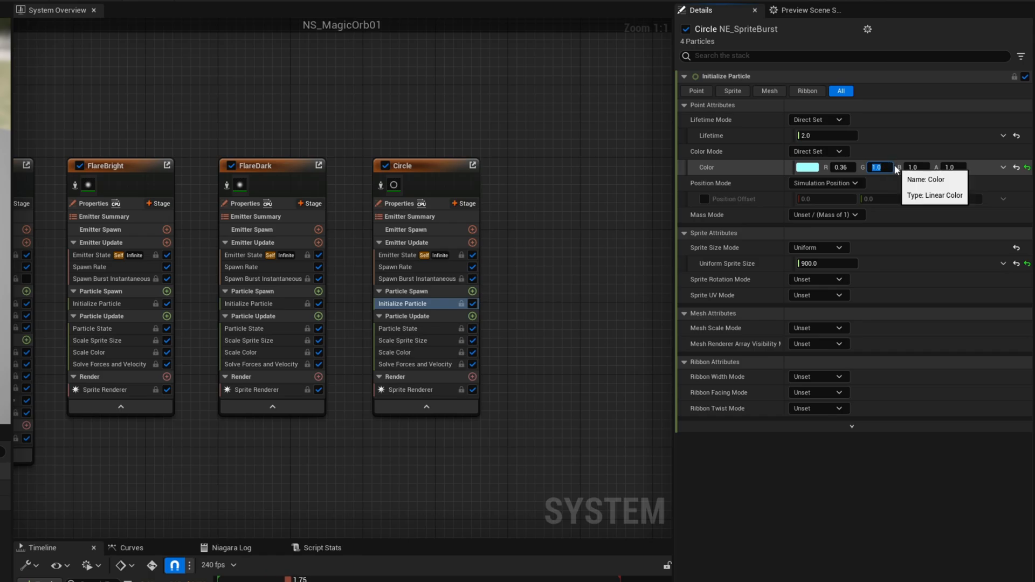
pyautogui.write('.1')
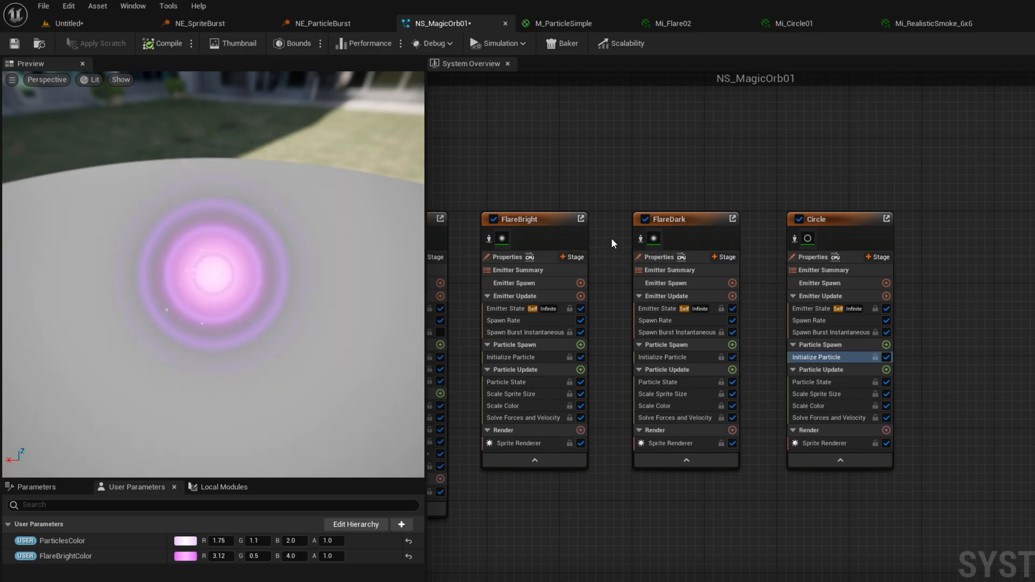
# Edit the Sort Order Hint in the Rendering settings of the Circle emitter's Sprite Renderer.
pyautogui.click(849, 416)
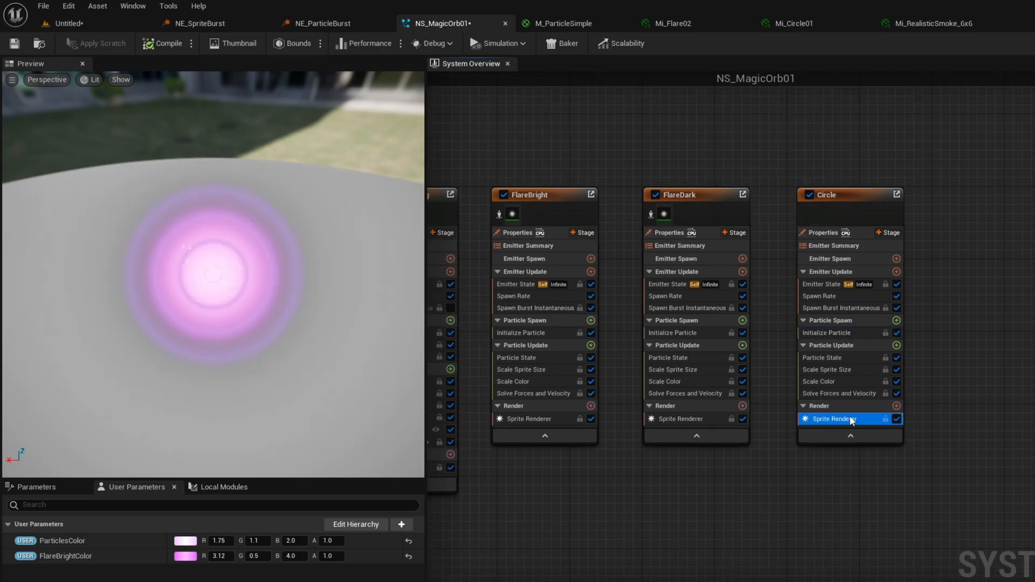
pyautogui.click(822, 370)
pyautogui.click(686, 438)
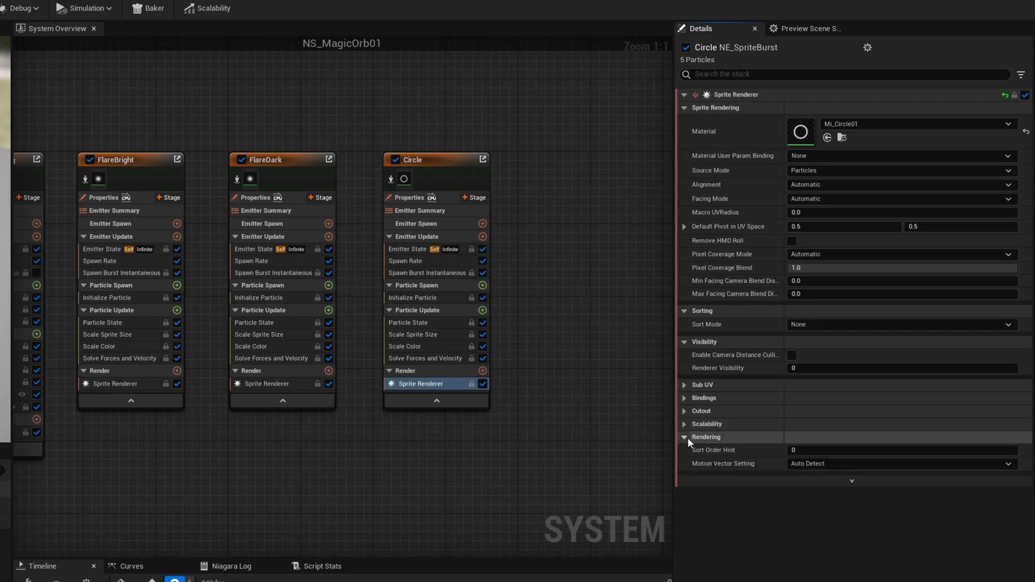
pyautogui.click(809, 450)
pyautogui.press('Return')
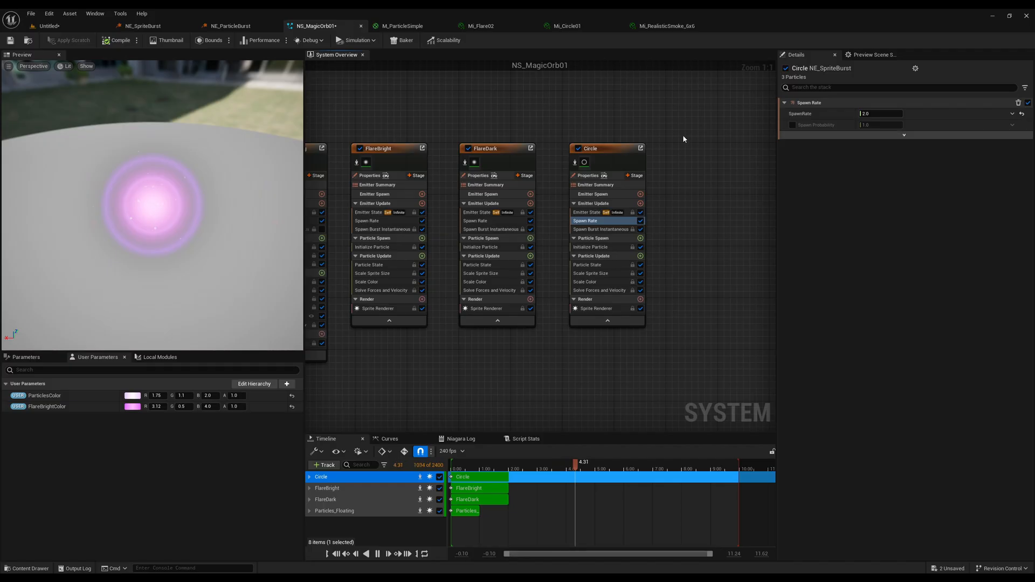
# Duplicate the FlareBright emitter, place the copy beyond Circle and rename it Star.
pyautogui.click(385, 150)
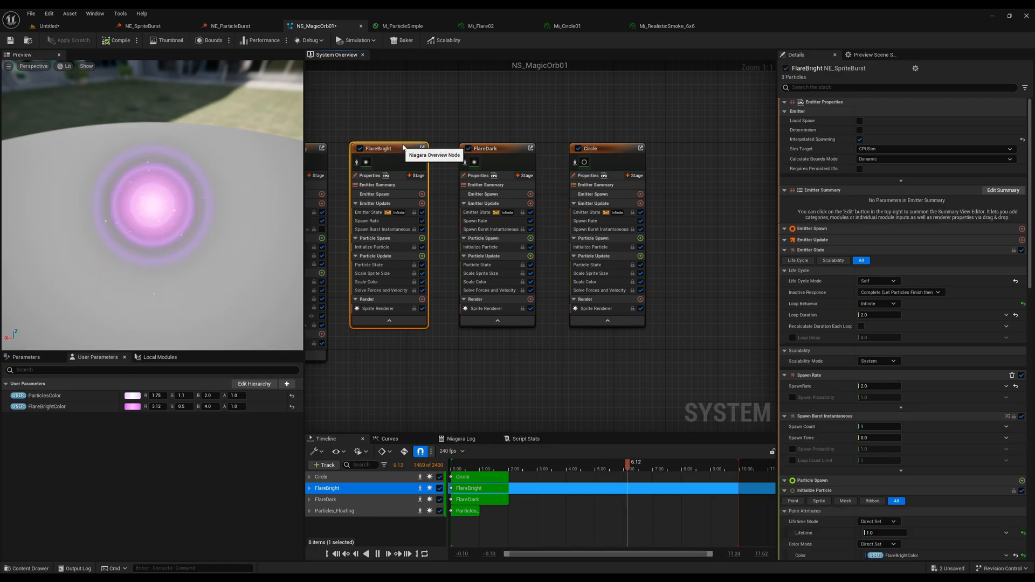
pyautogui.hotkey('ctrl', 'v')
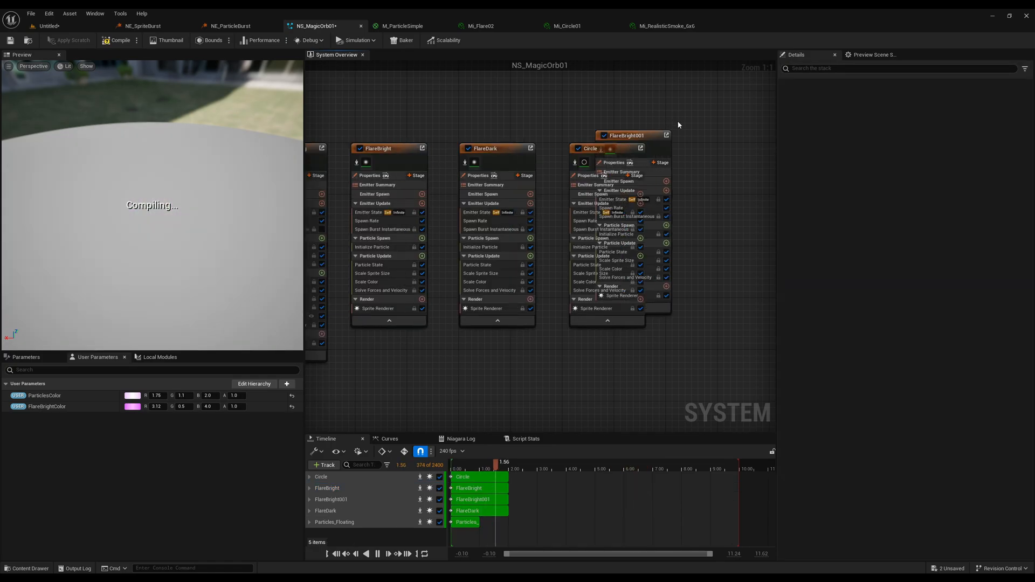
pyautogui.moveTo(710, 121); pyautogui.dragTo(510, 123, button='right')
pyautogui.moveTo(435, 138); pyautogui.dragTo(517, 152)
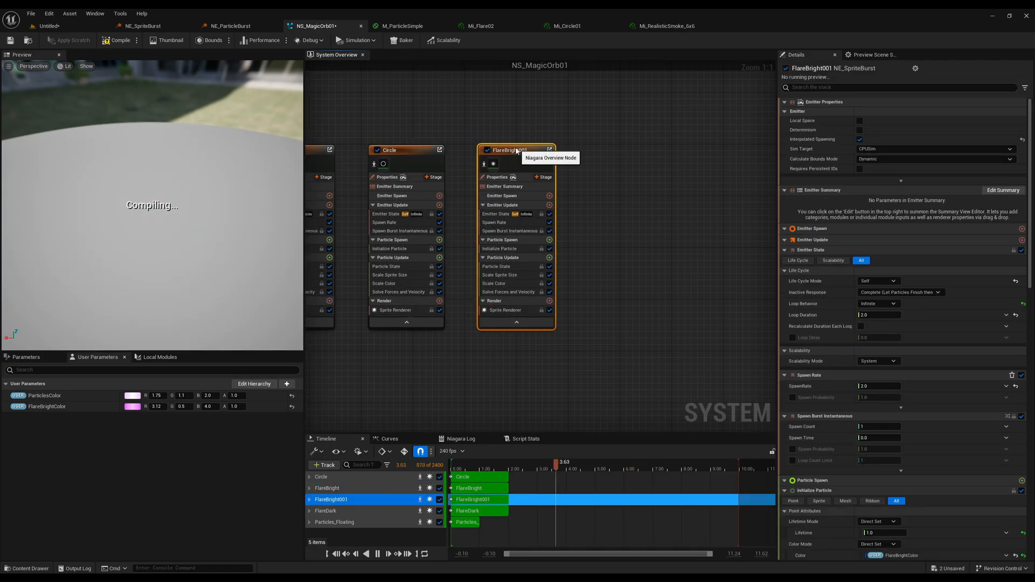
pyautogui.press('F2')
pyautogui.write('Star')
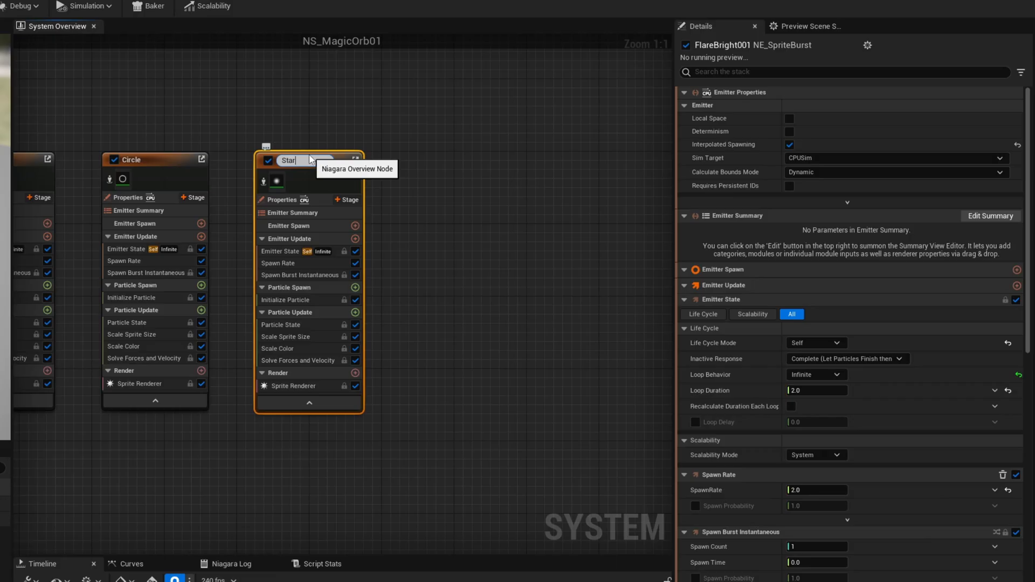
pyautogui.press('Return')
# Assign the Mi_Flare02 material to Star's Sprite Renderer and set its Sort Order Hint to 1.
pyautogui.click(285, 385)
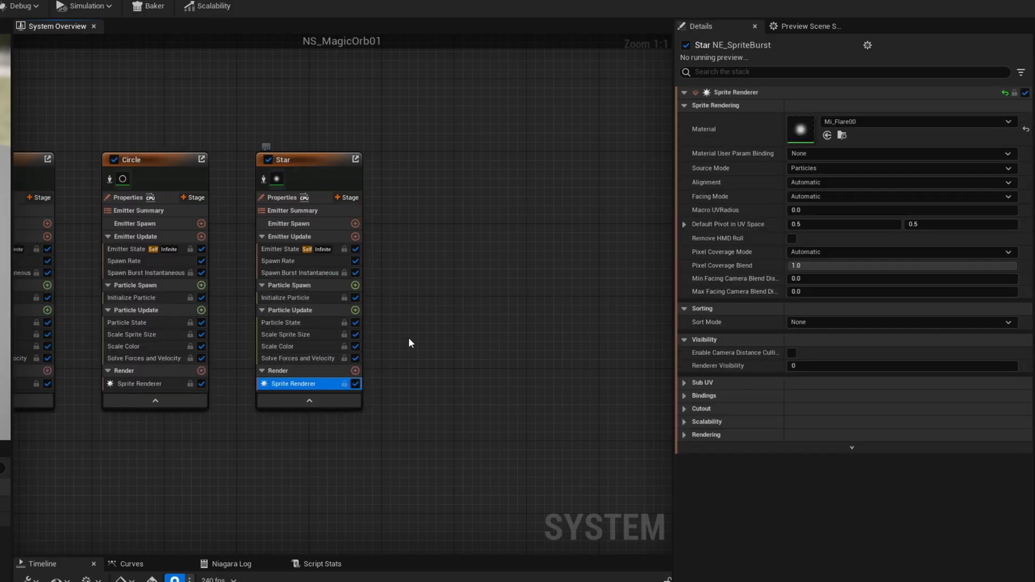
pyautogui.click(888, 122)
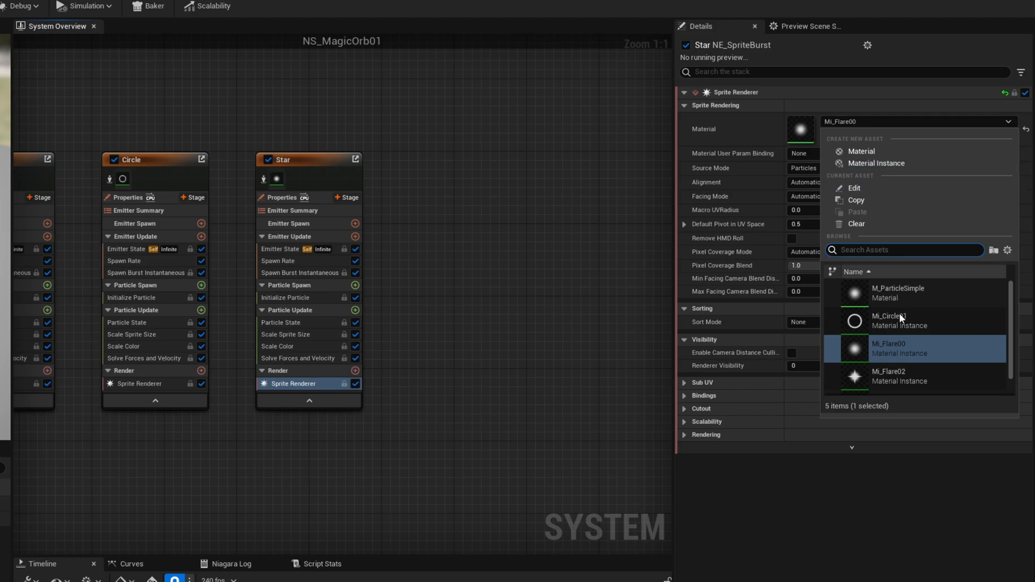
pyautogui.click(898, 374)
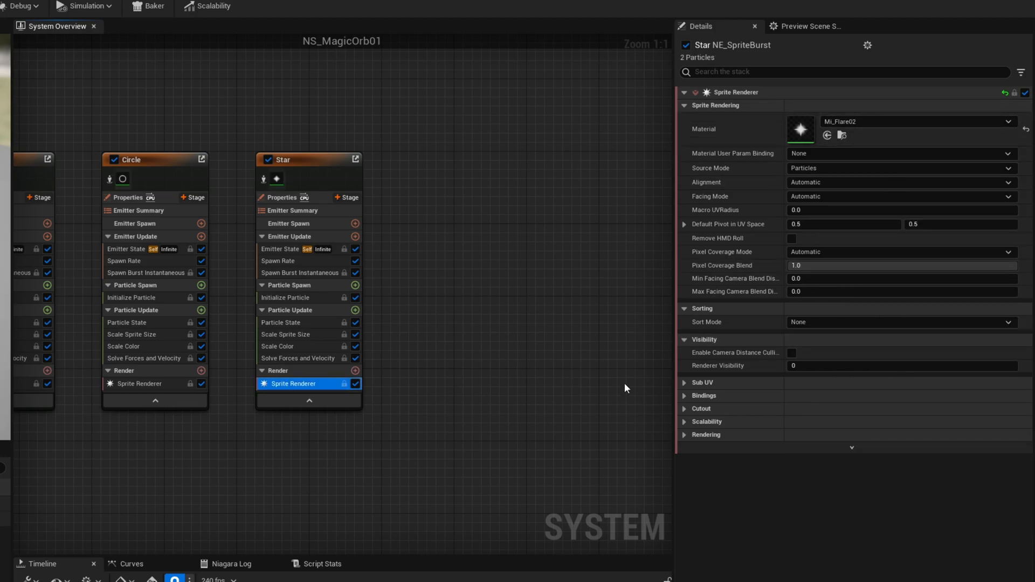
pyautogui.click(691, 436)
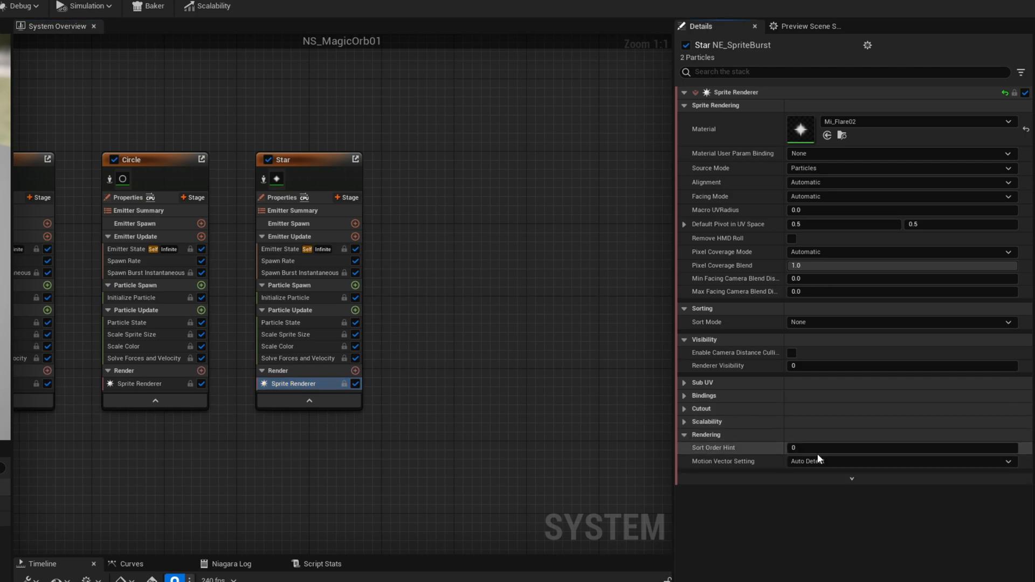
pyautogui.click(824, 449)
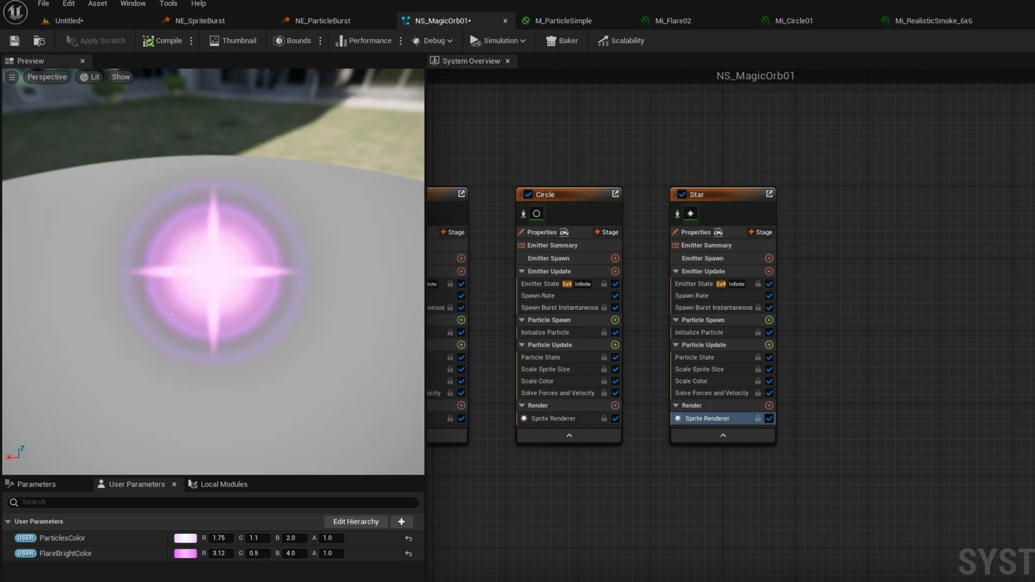
# In Star's Initialize Particle, set the random sprite size to minimum 450 and maximum 500, with a lifetime of 2.0.
pyautogui.click(701, 332)
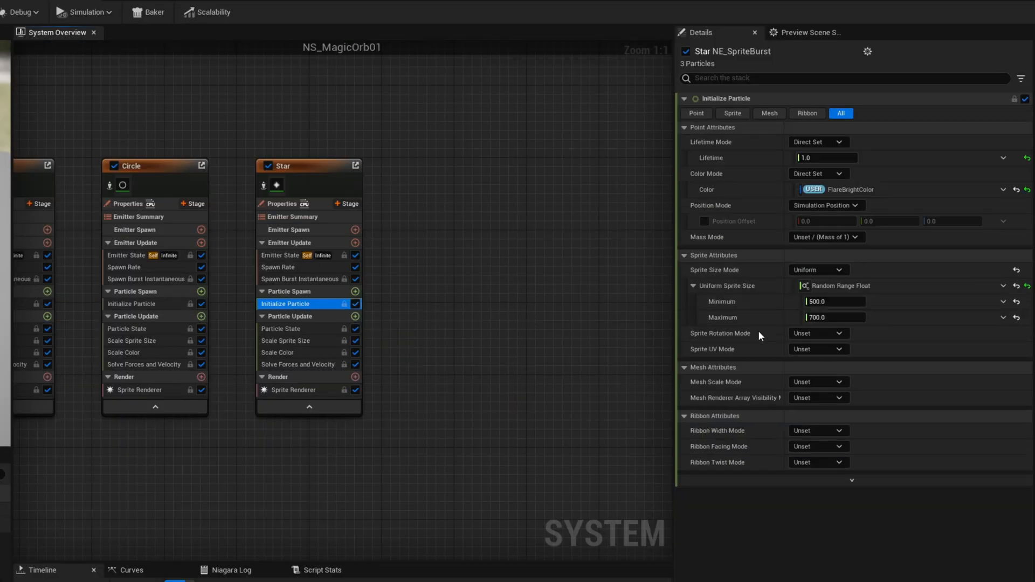
pyautogui.click(834, 303)
pyautogui.write('450')
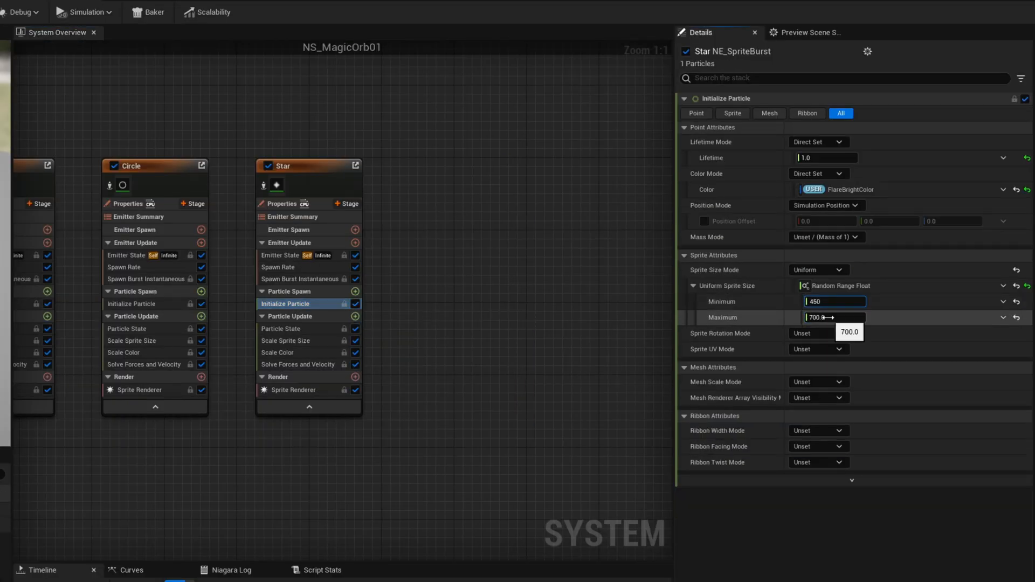
pyautogui.click(829, 318)
pyautogui.write('500')
pyautogui.press('Return')
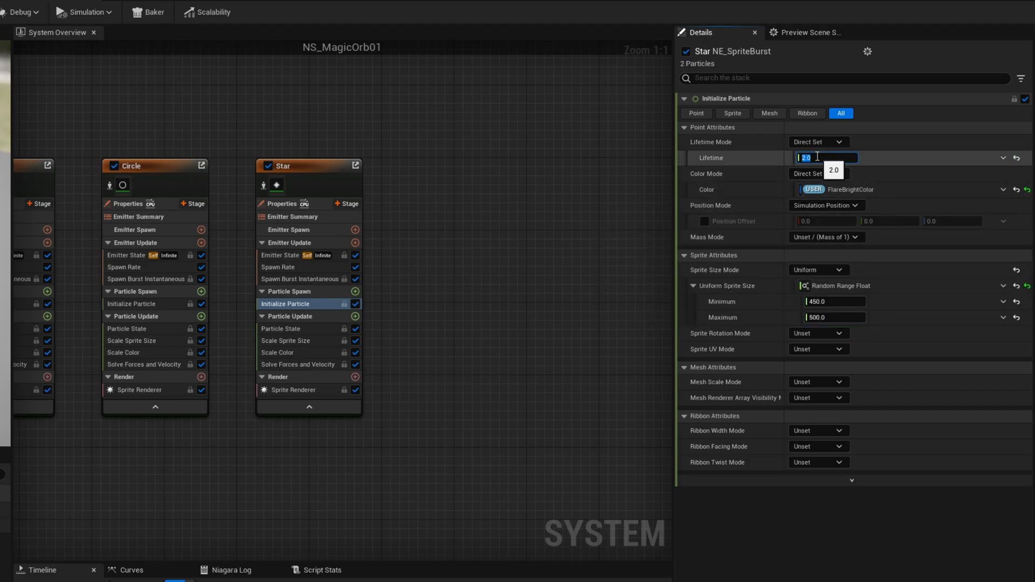
# Replace Star's linked FlareBrightColor with a direct color of R 5.0, G 0.8, B 4.3.
pyautogui.click(1016, 189)
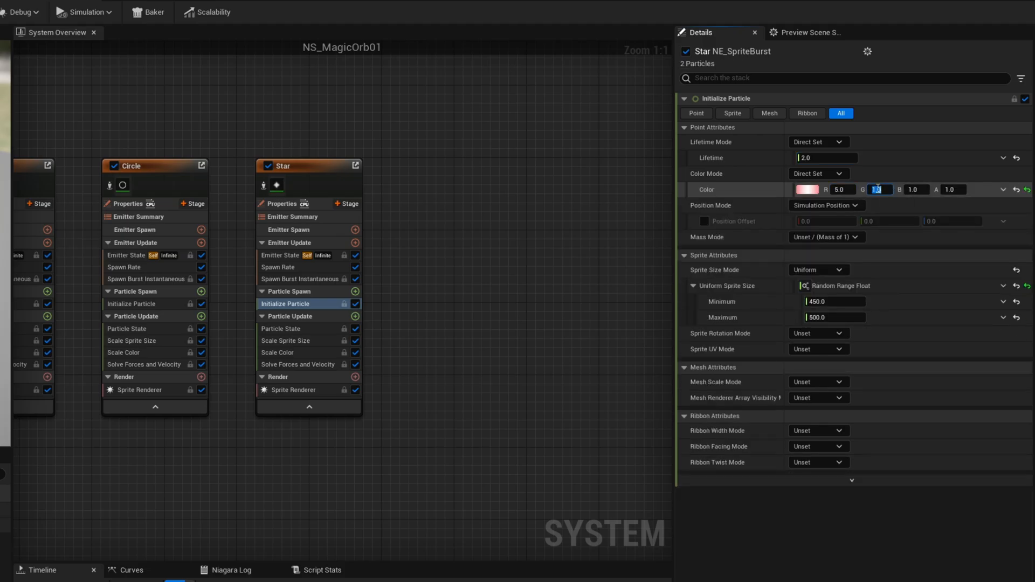
pyautogui.click(917, 189)
pyautogui.write('4.3')
pyautogui.press('Return')
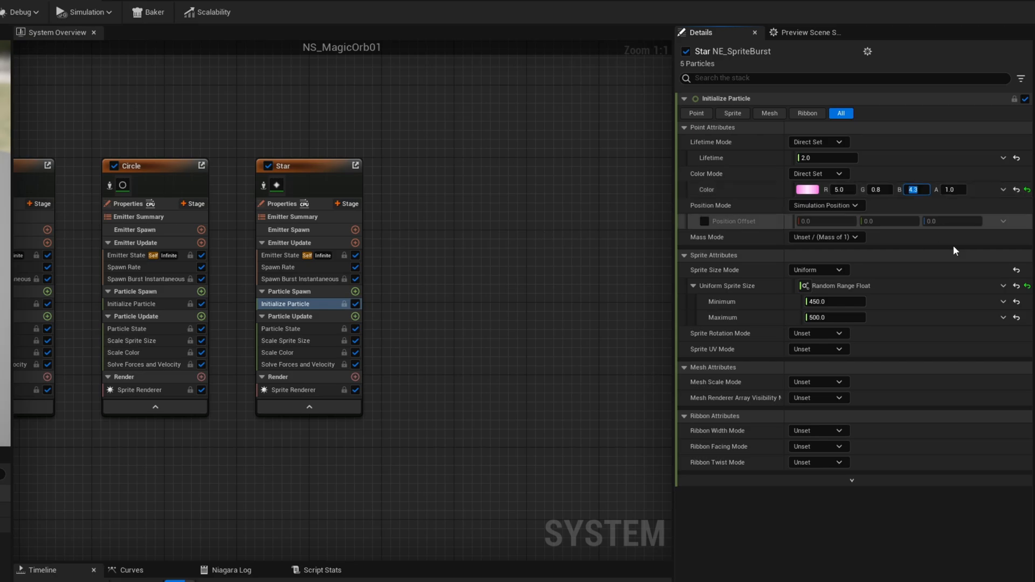
# Reduce Star's random sprite size range to minimum 350 and maximum 400.
pyautogui.write('400')
pyautogui.press('Return')
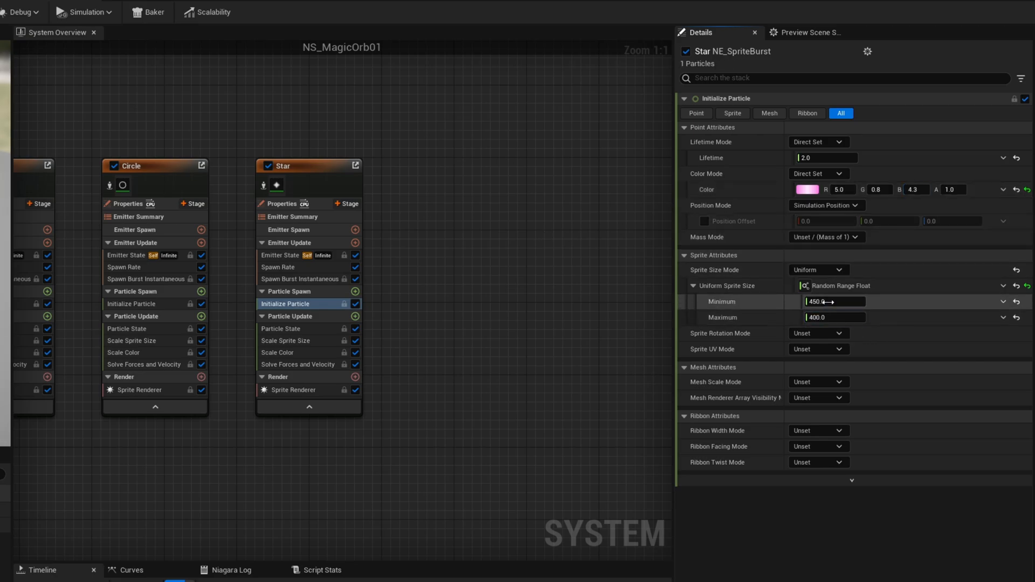
pyautogui.click(829, 303)
pyautogui.write('350')
pyautogui.press('Return')
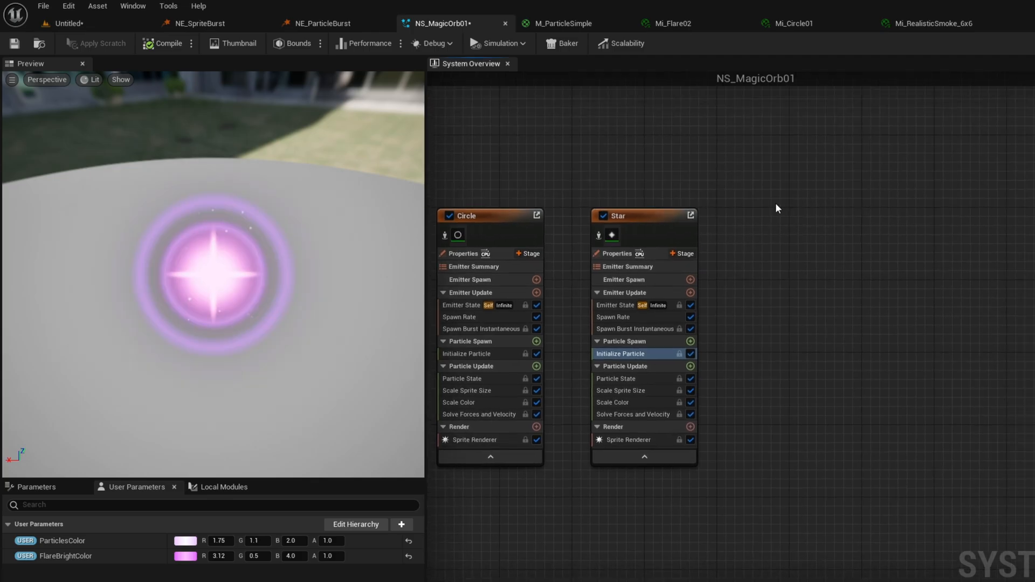
# Duplicate the Star emitter, place the copy beyond the original and rename it Smoke.
pyautogui.click(662, 216)
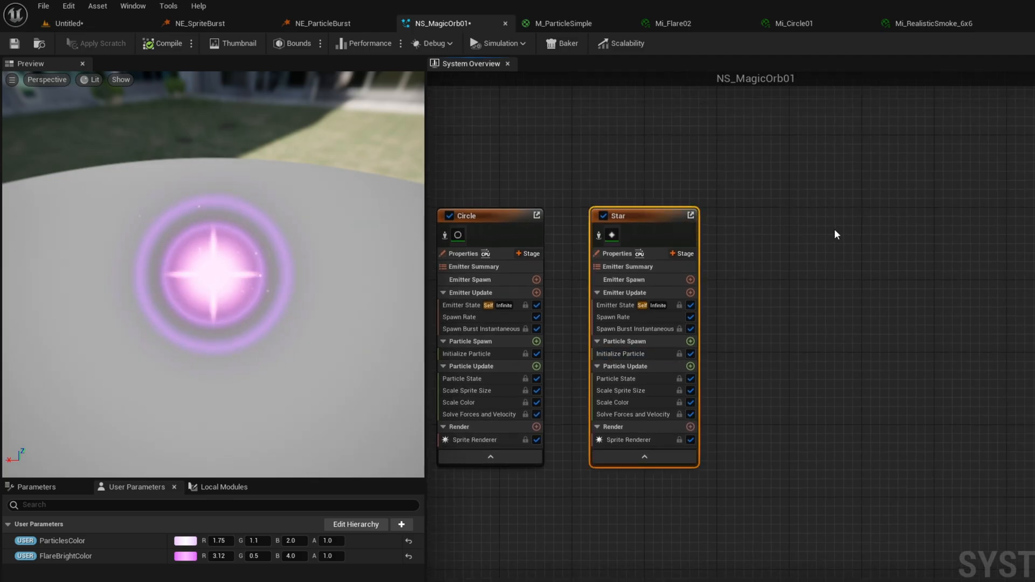
pyautogui.hotkey('ctrl', 'd')
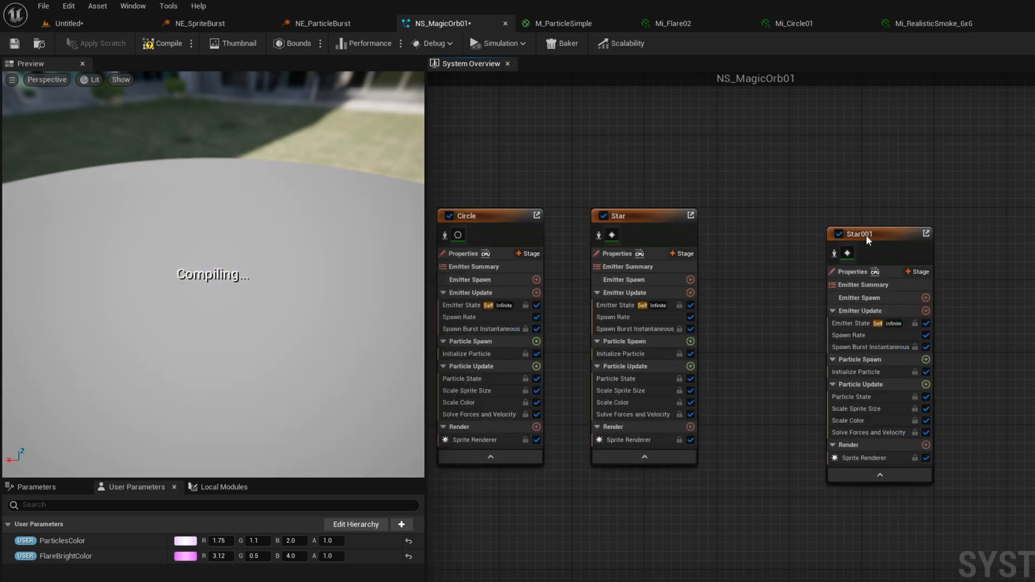
pyautogui.moveTo(866, 235); pyautogui.dragTo(784, 219)
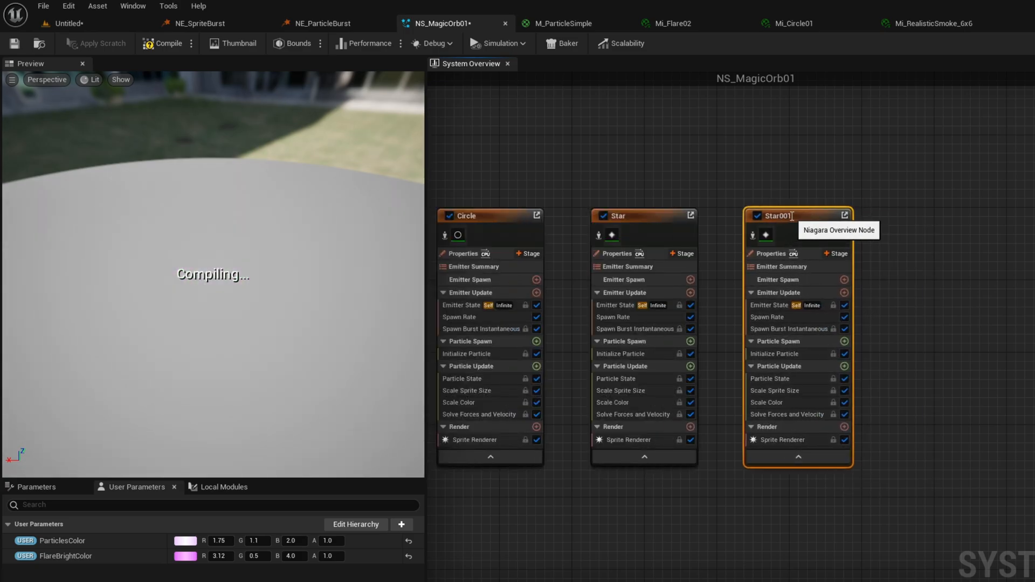
pyautogui.doubleClick(785, 219)
pyautogui.press('Return')
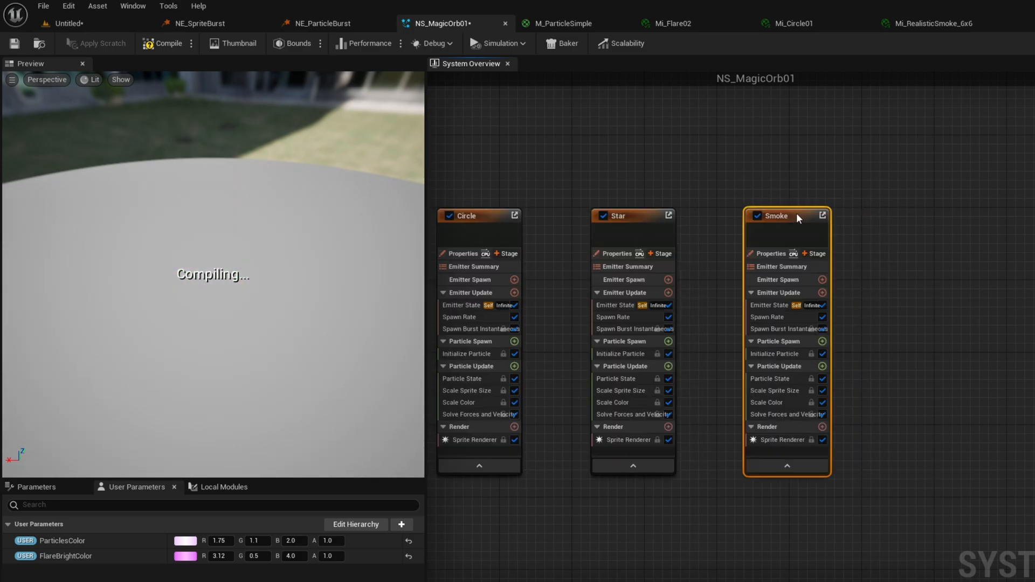
# Assign the Mi_RealisticSmoke_6x6 material to the Smoke emitter's Sprite Renderer.
pyautogui.click(794, 440)
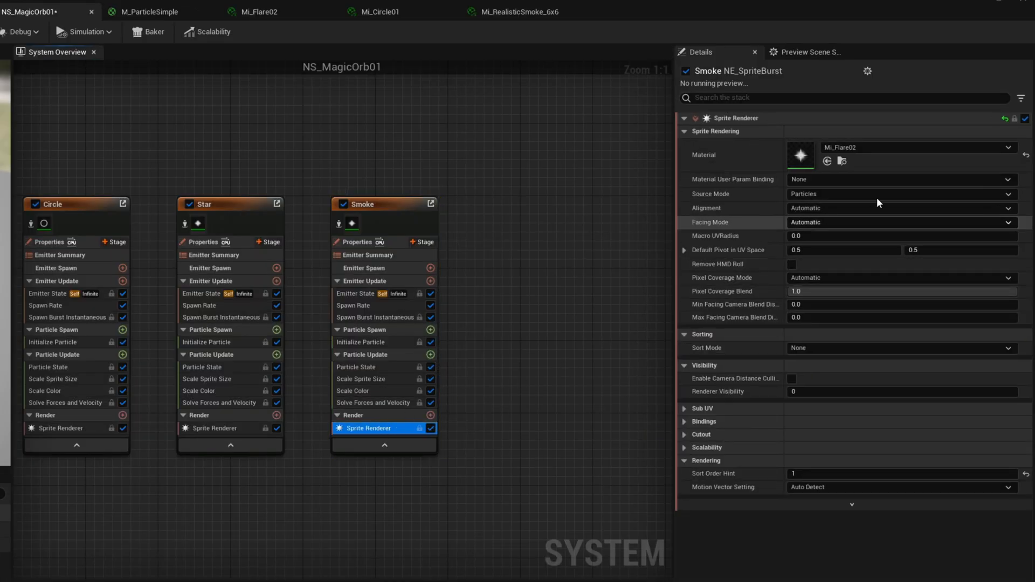
pyautogui.click(891, 146)
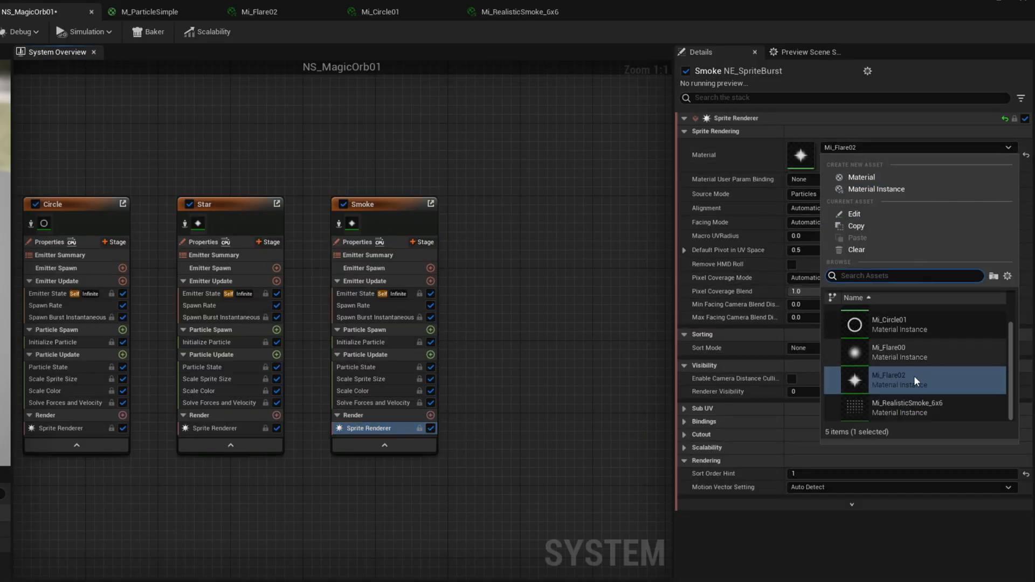
pyautogui.click(899, 408)
# Isolate the Smoke emitter in the preview and set its Sprite Renderer's Sub Image Size to 6 by 6.
pyautogui.moveTo(416, 214); pyautogui.dragTo(370, 200, button='right')
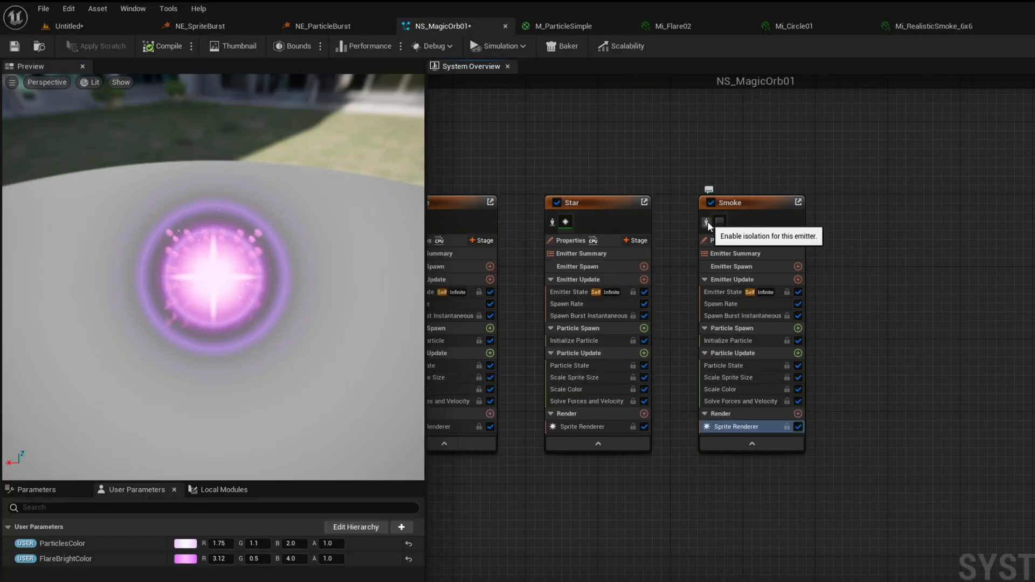
pyautogui.click(292, 208)
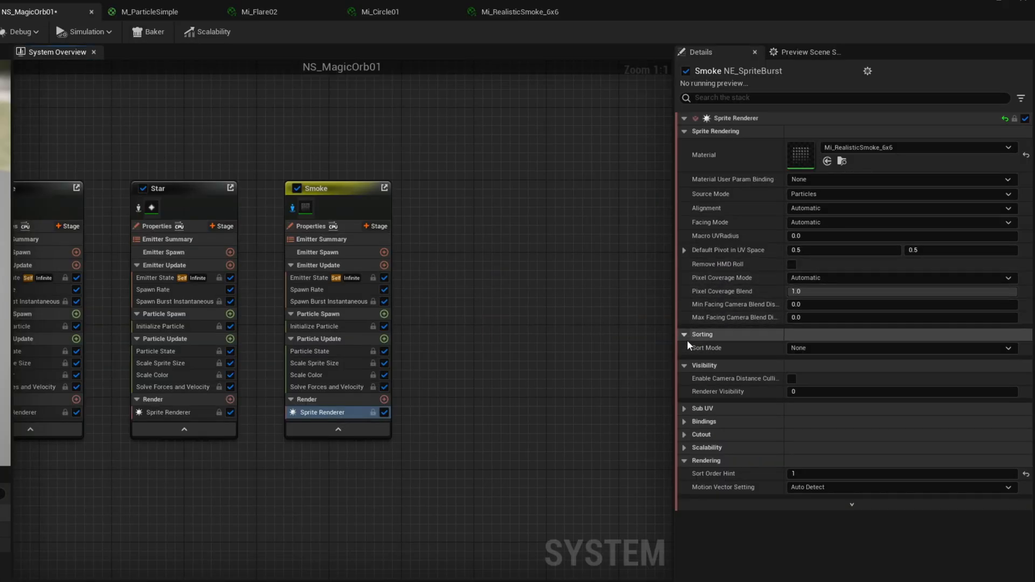
pyautogui.click(687, 409)
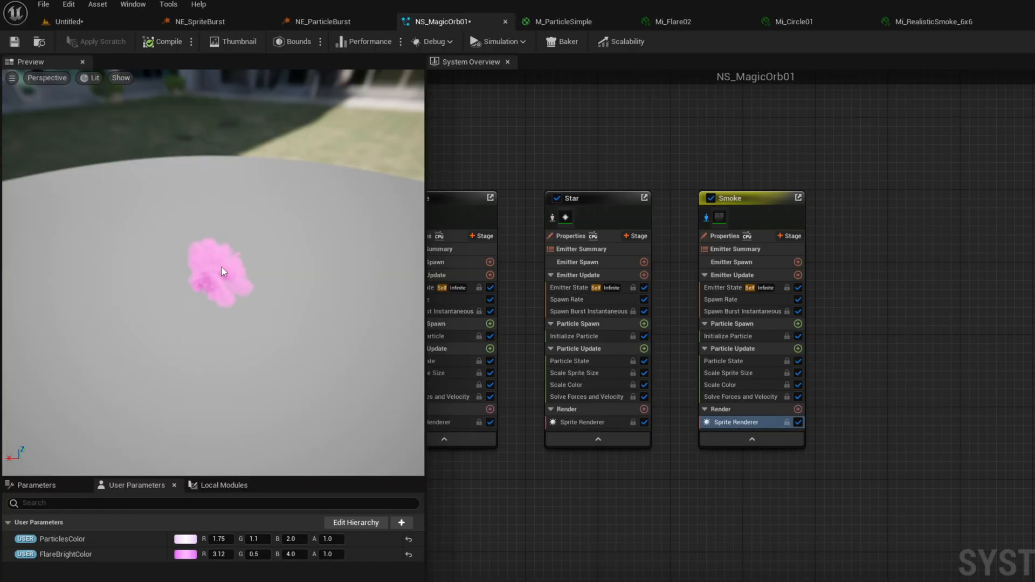
# Add a Sub UVAnimation module to Smoke's Particle Update and assign the emitter's Sprite Renderer as its renderer.
pyautogui.click(753, 348)
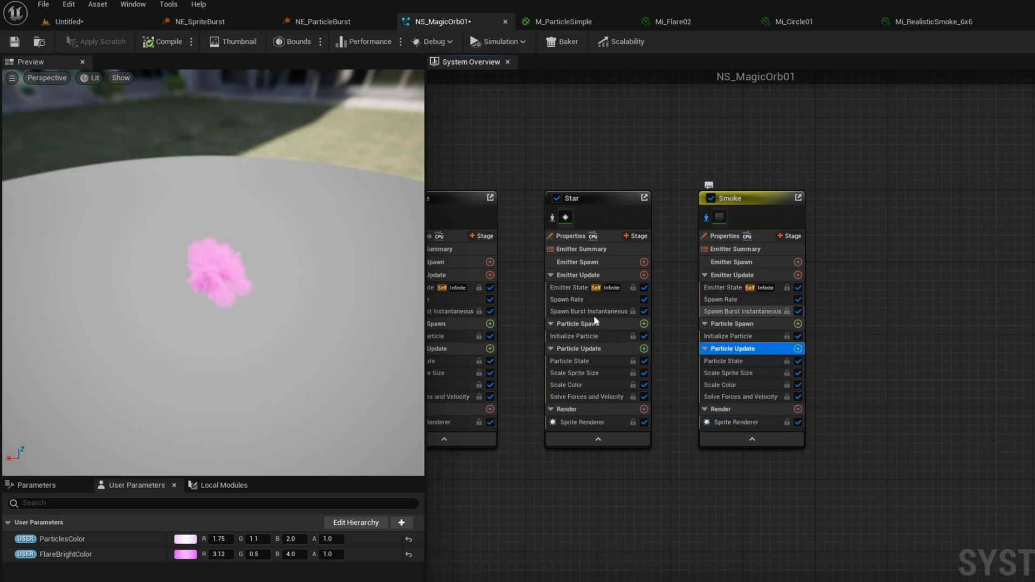
pyautogui.click(798, 349)
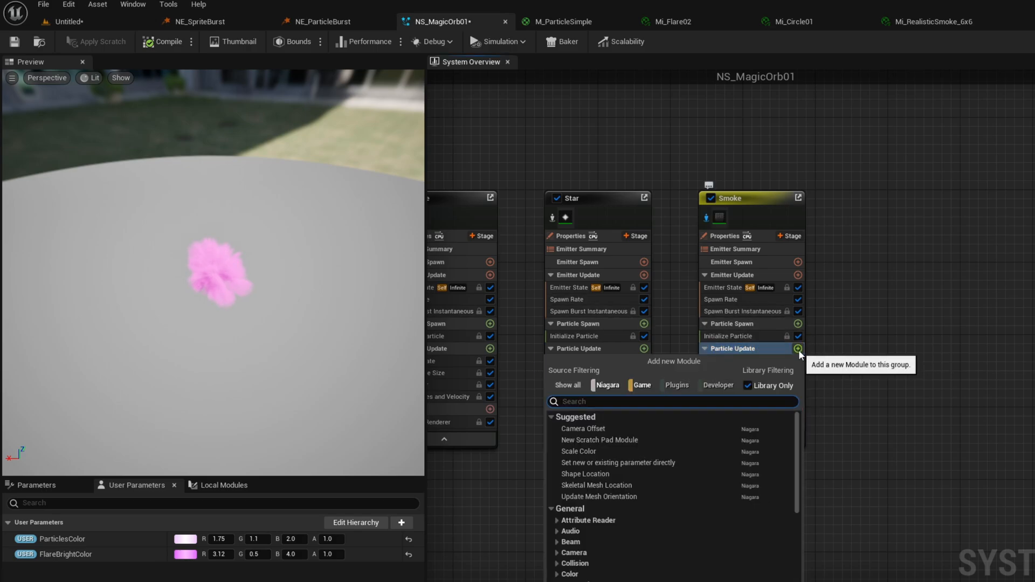
pyautogui.write('sub')
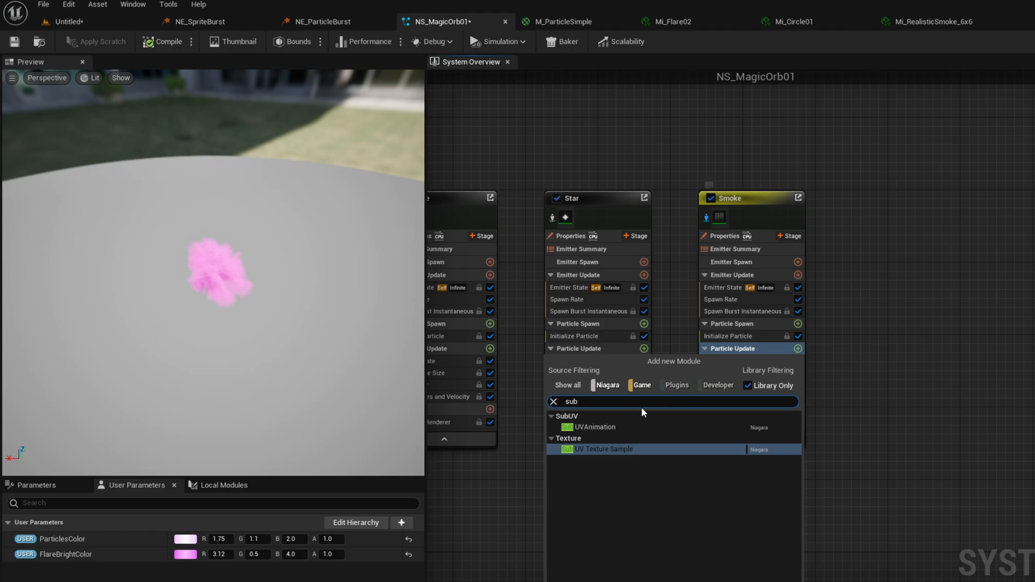
pyautogui.click(593, 424)
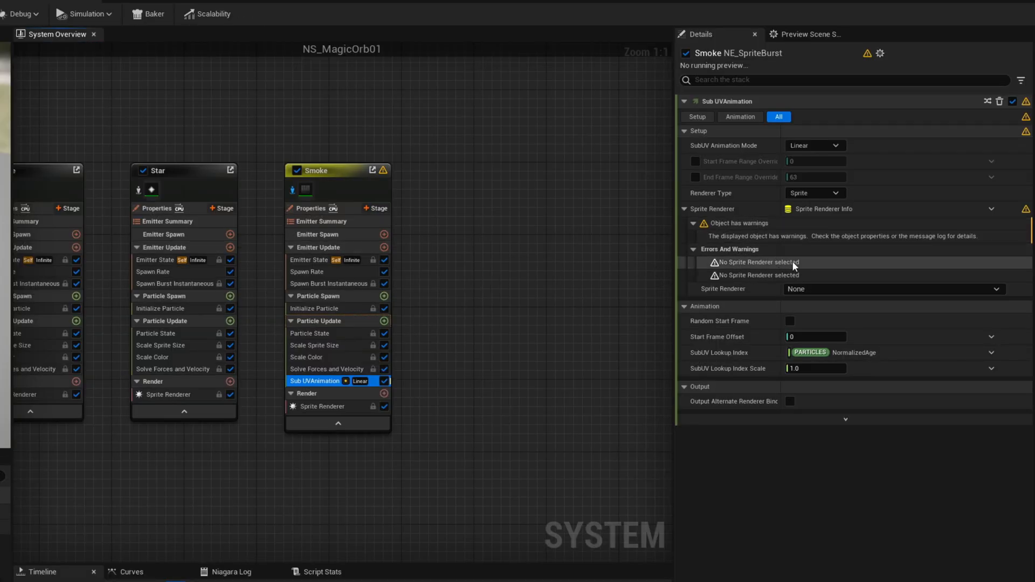
pyautogui.click(807, 290)
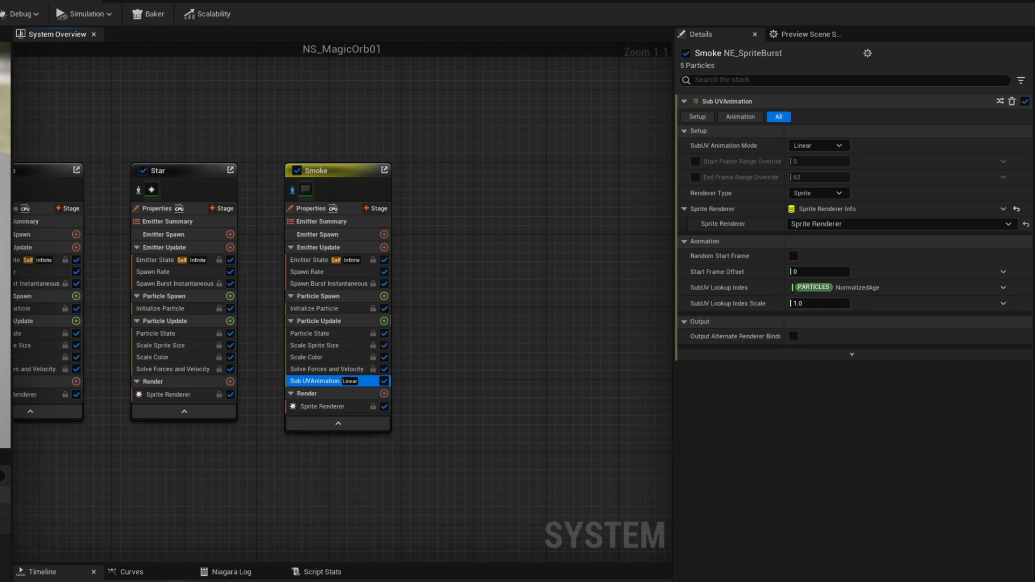
# Apply the smooth ramp-down curve template to Scale Alpha in Smoke's Scale Color module.
pyautogui.click(302, 362)
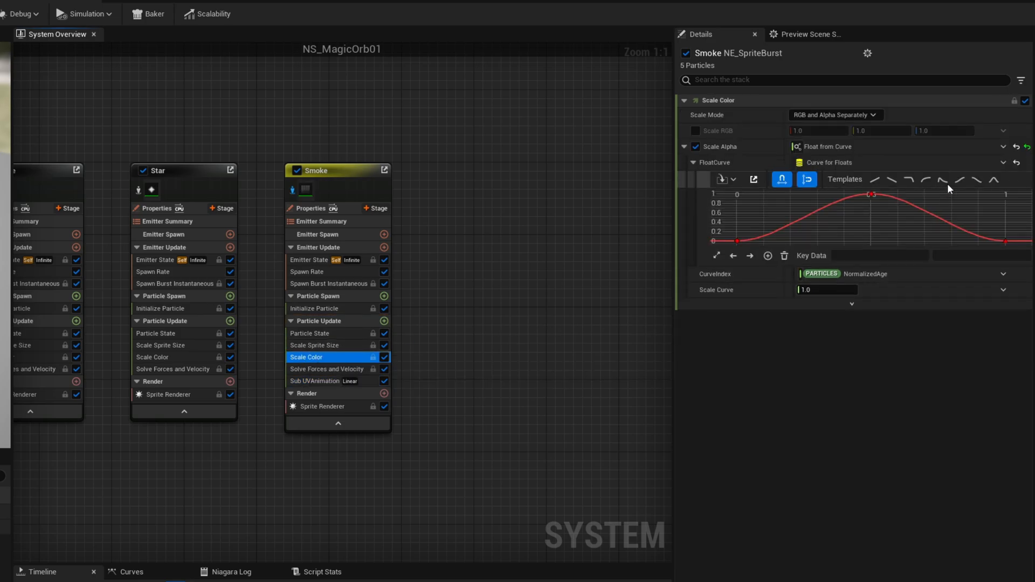
pyautogui.click(977, 180)
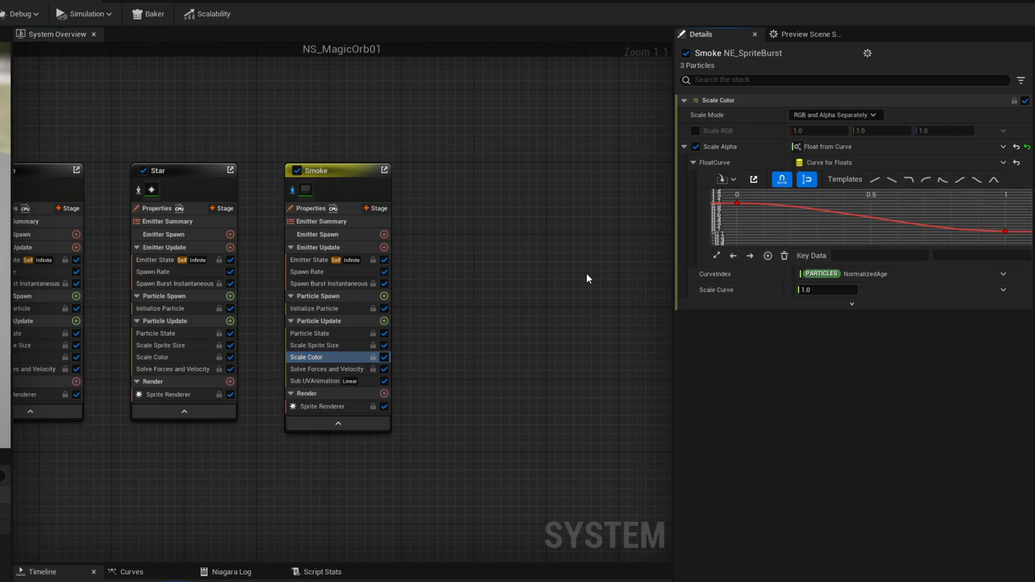
pyautogui.click(313, 345)
# In Smoke's Initialize Particle, set the random sprite size to minimum 1300 and maximum 1600, with Random sprite rotation.
pyautogui.click(315, 308)
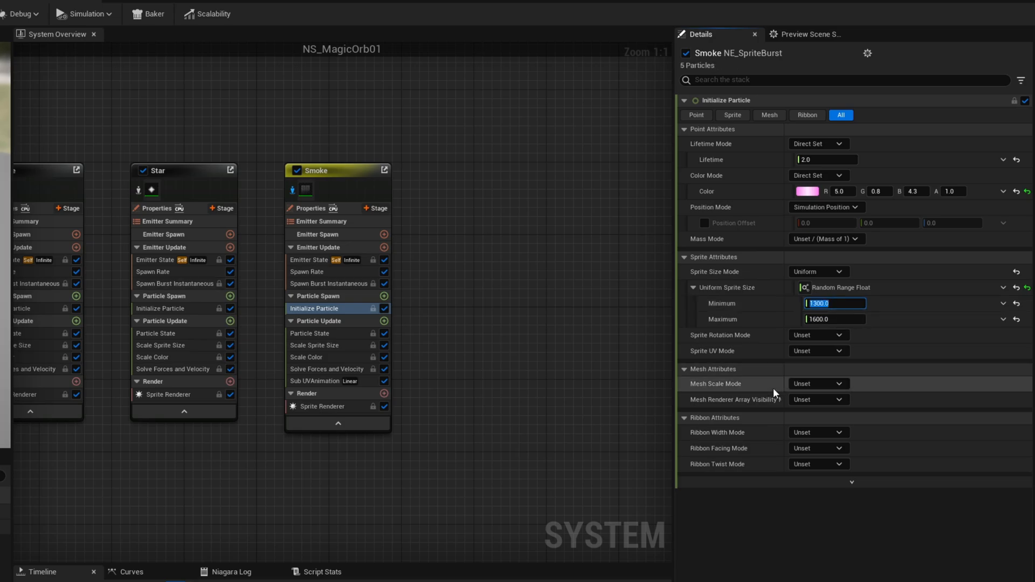
pyautogui.click(829, 335)
pyautogui.click(816, 363)
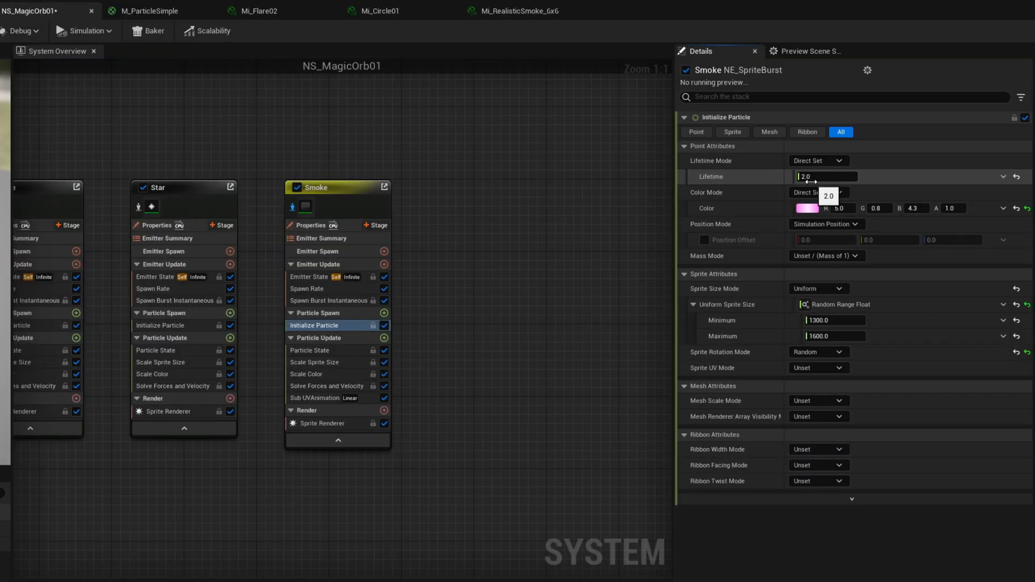
# Set Smoke's particle color to white with R, G and B all at 1.0.
pyautogui.moveTo(875, 208); pyautogui.dragTo(926, 210)
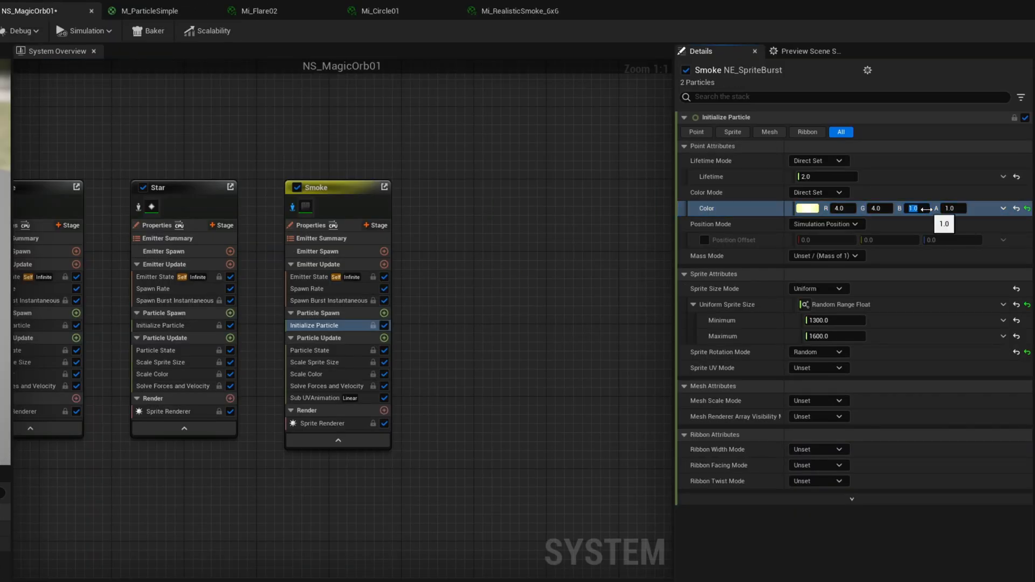
pyautogui.write('1')
pyautogui.press('Return')
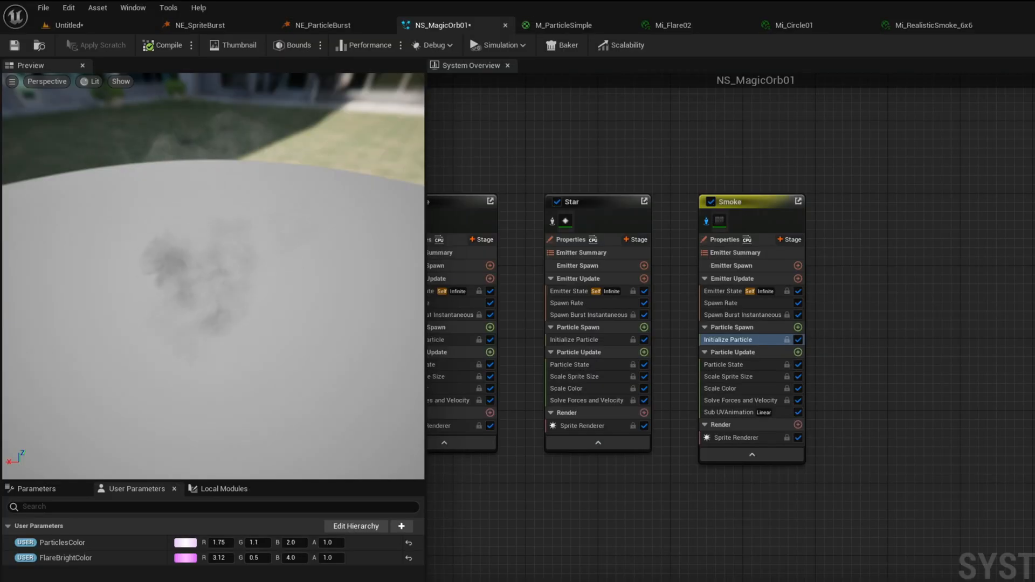
# Make Smoke's particle lifetime a Random Range Float with minimum 2.0 and maximum 3.0.
pyautogui.click(1003, 177)
pyautogui.write('rand')
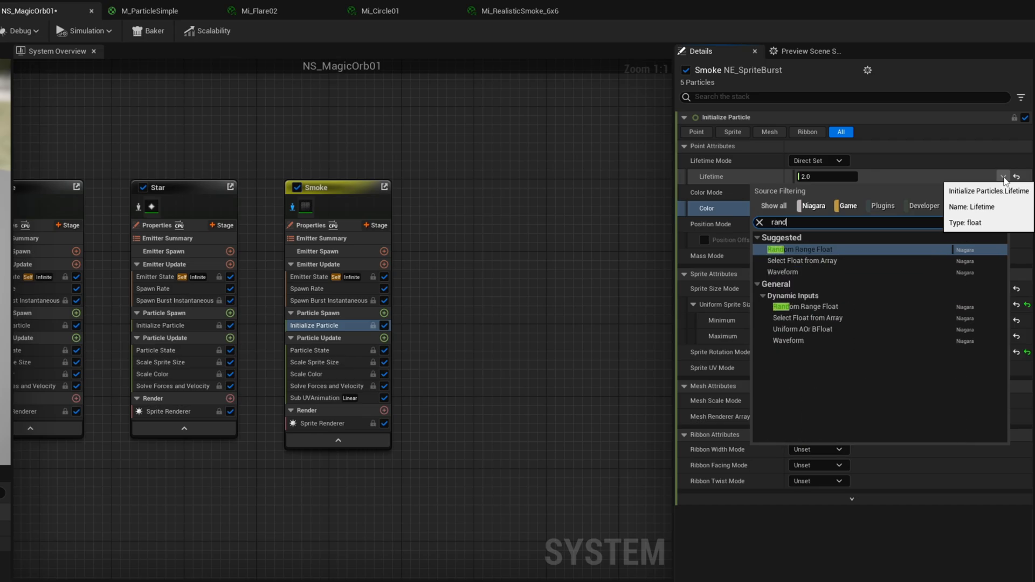
pyautogui.press('Return')
pyautogui.click(832, 192)
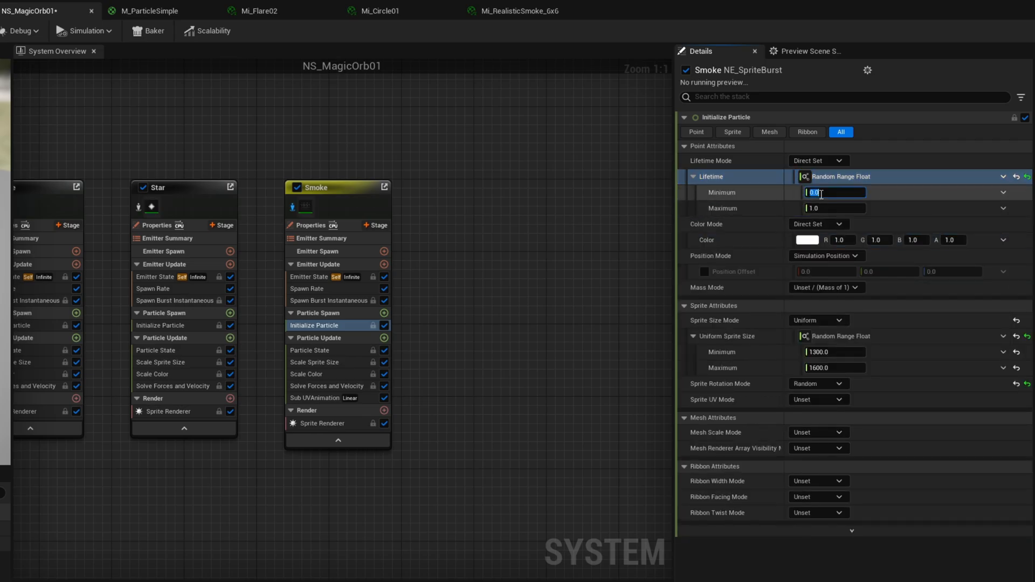
pyautogui.write('2')
pyautogui.press('Tab')
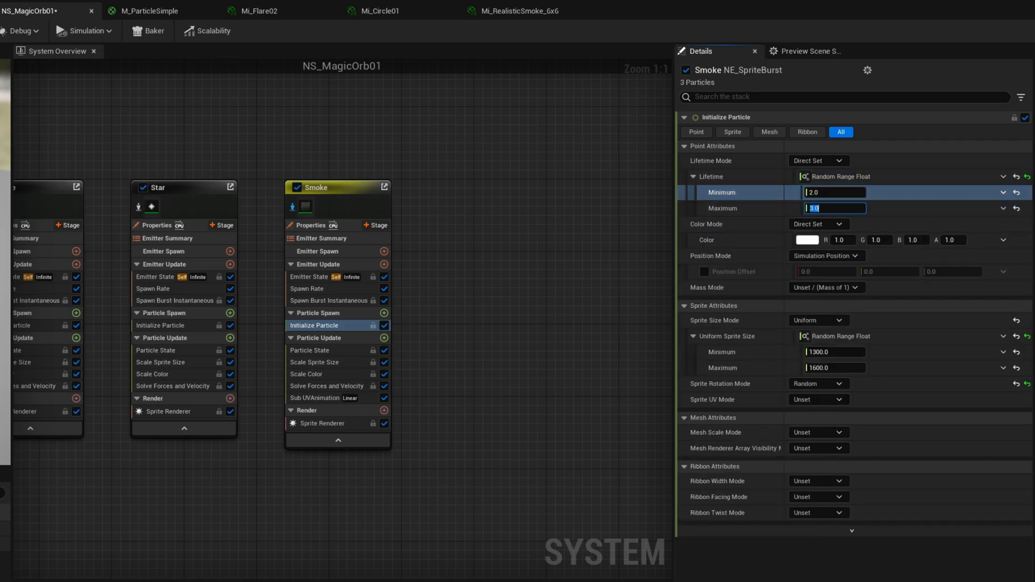
# Change Smoke's spawn rate and bring the other emitters back into the preview.
pyautogui.click(323, 300)
pyautogui.click(313, 288)
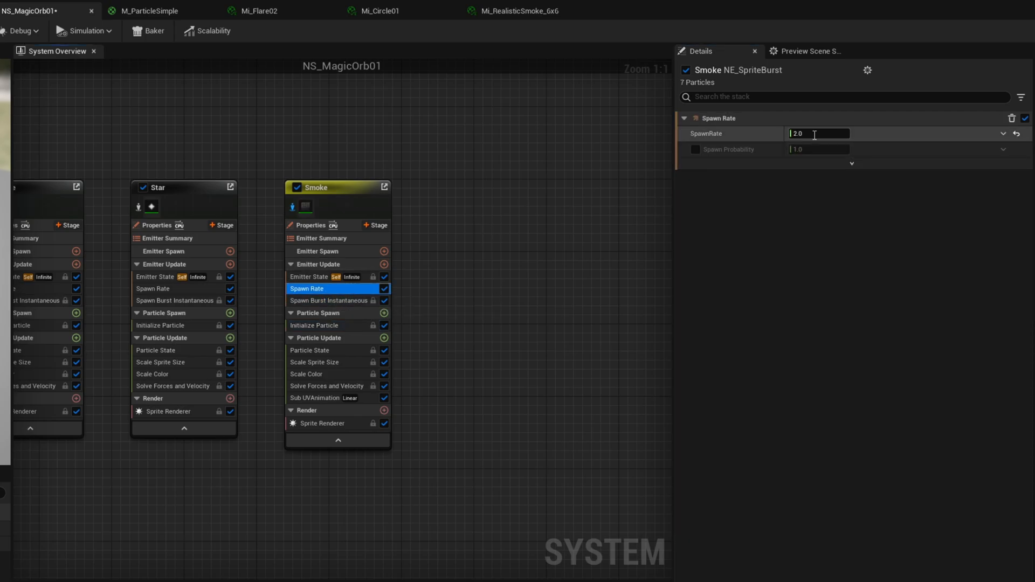
pyautogui.press('Return')
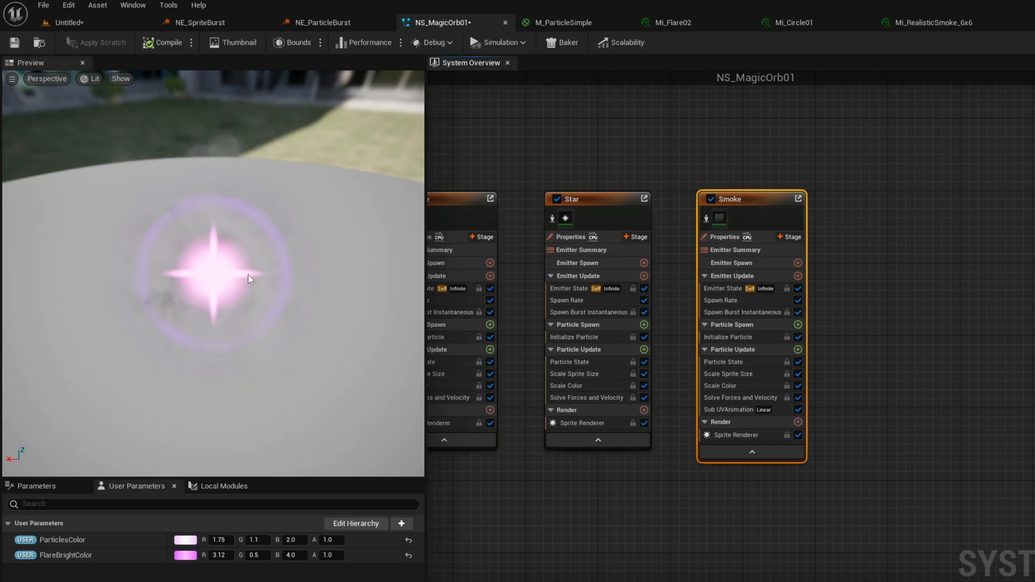
# Set the Sort Order Hint of Smoke's Sprite Renderer to 0 and lower its particle color alpha to 0.2.
pyautogui.click(740, 436)
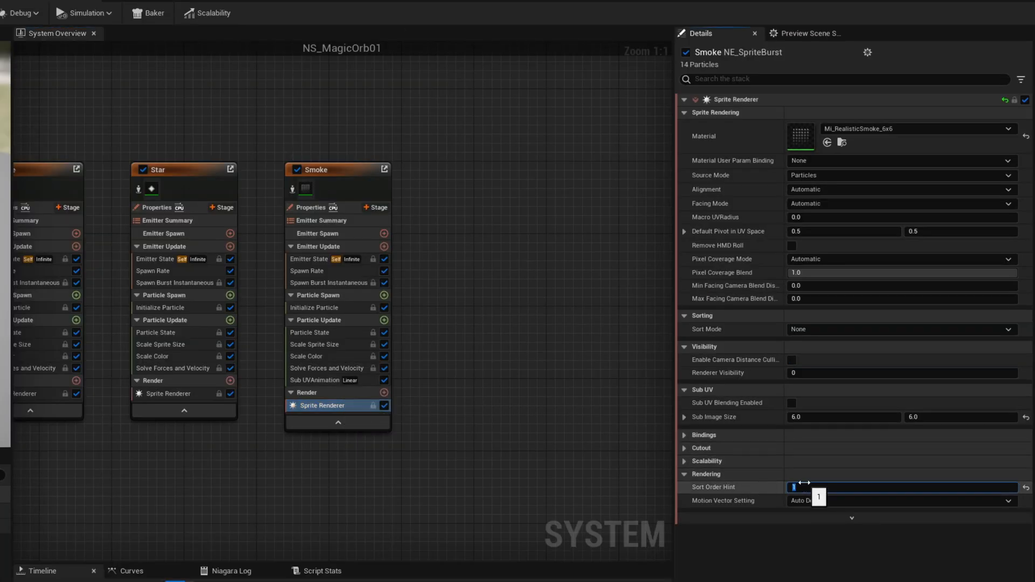
pyautogui.write('0')
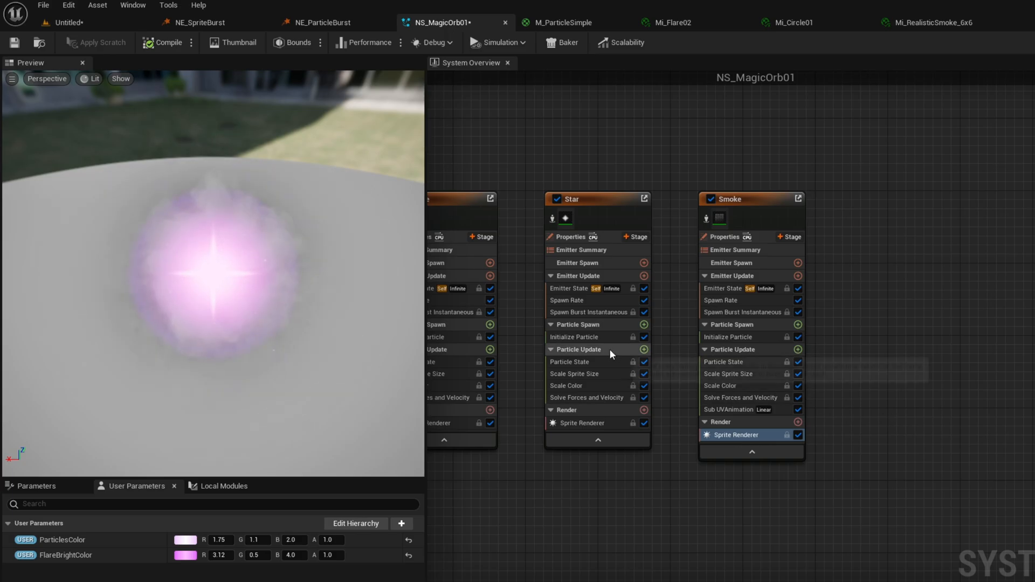
pyautogui.moveTo(341, 321); pyautogui.dragTo(274, 332)
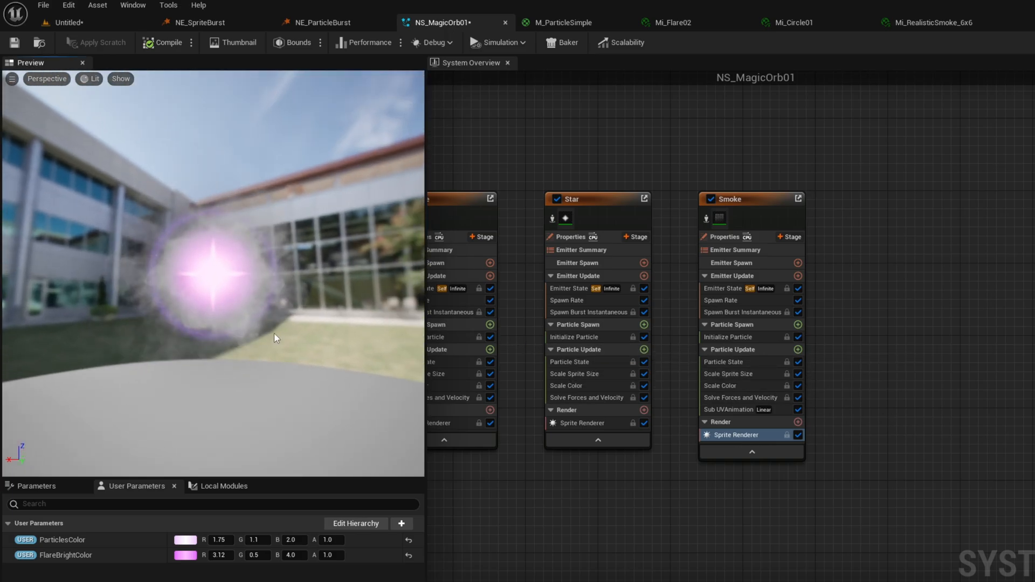
pyautogui.moveTo(328, 367); pyautogui.dragTo(328, 374)
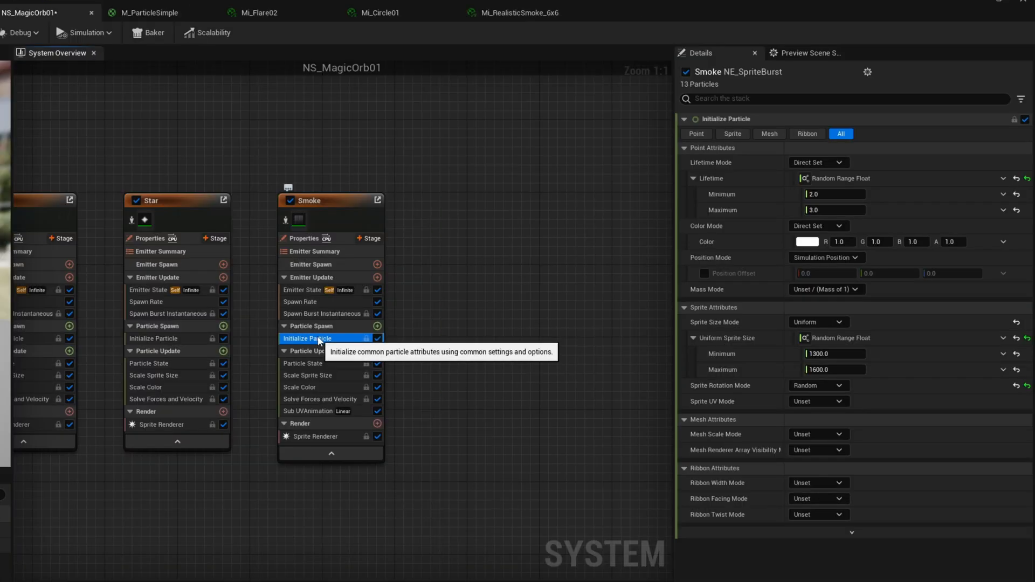
pyautogui.click(728, 337)
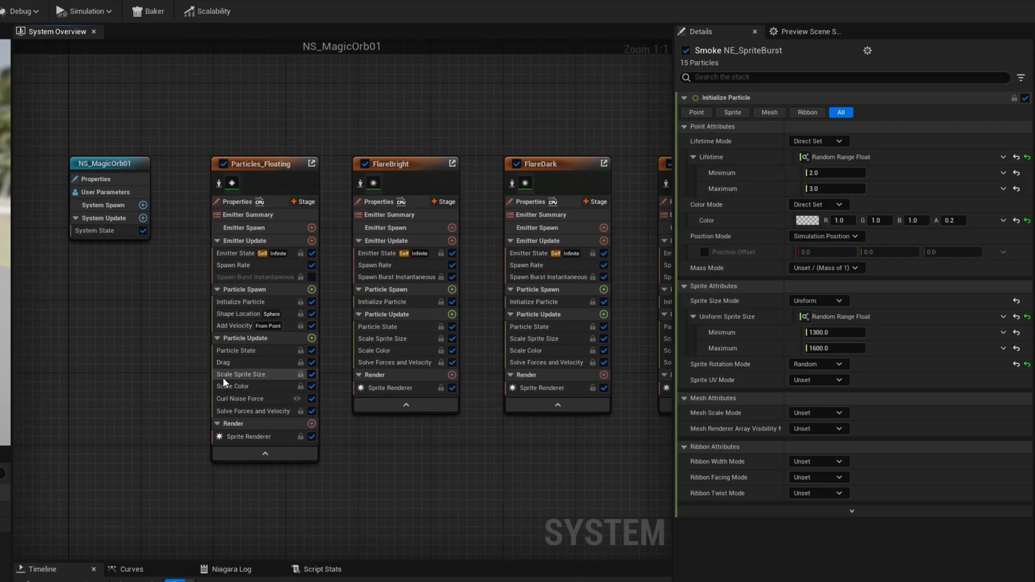
# Set the maximum uniform sprite size of Particles_Floating to 30 in its Initialize Particle module.
pyautogui.click(245, 301)
pyautogui.click(834, 317)
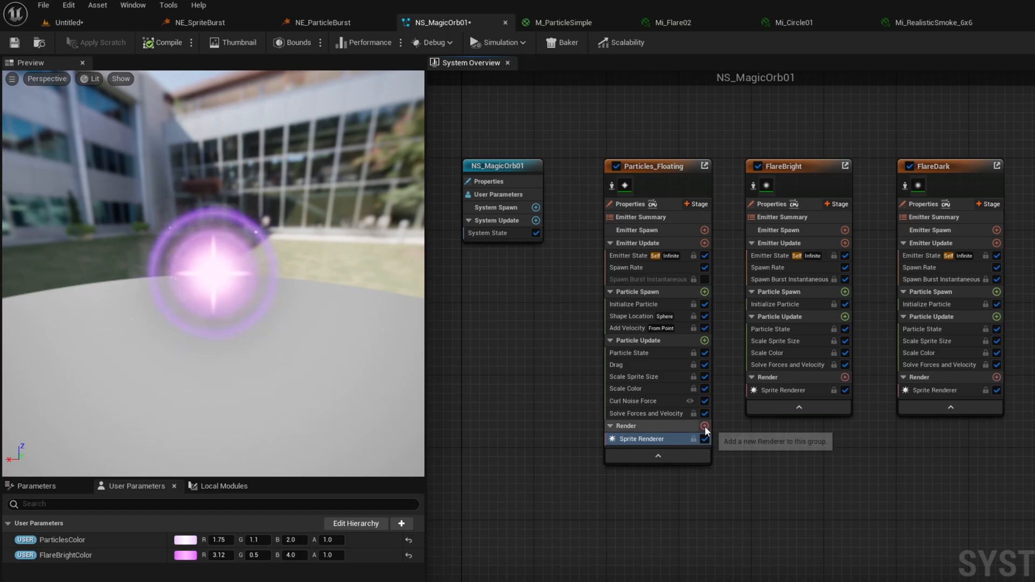
# Add a Ribbon Renderer to Particles_Floating and set Ribbon Width Mode to Direct Set in its Initialize Particle module.
pyautogui.click(705, 426)
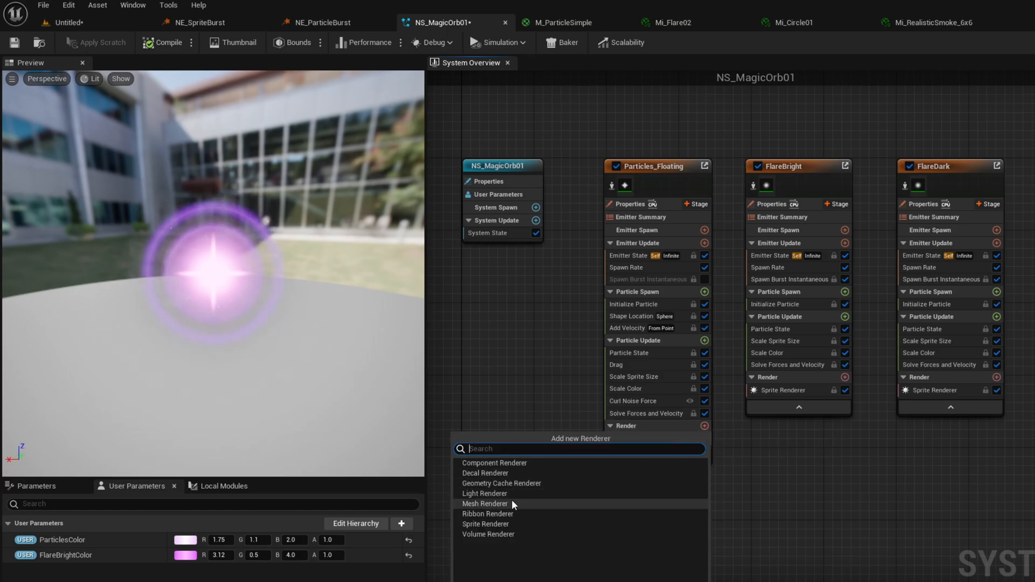
pyautogui.click(485, 524)
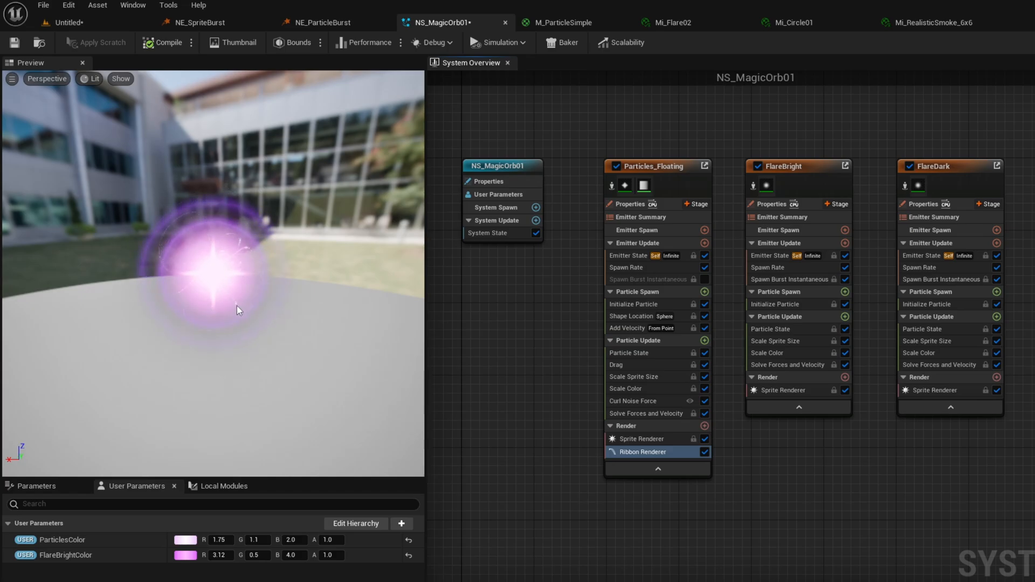
pyautogui.click(633, 304)
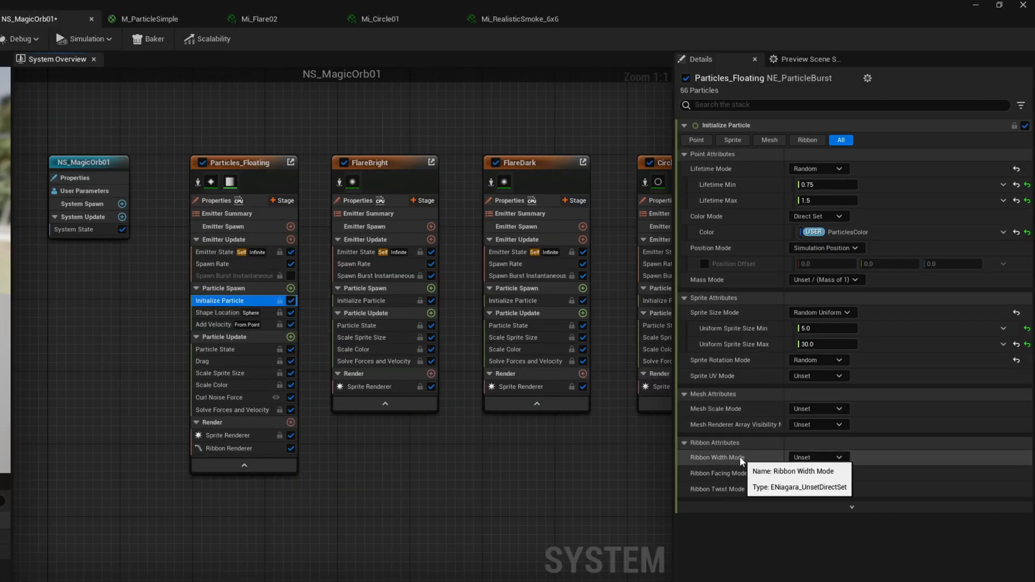
pyautogui.click(810, 456)
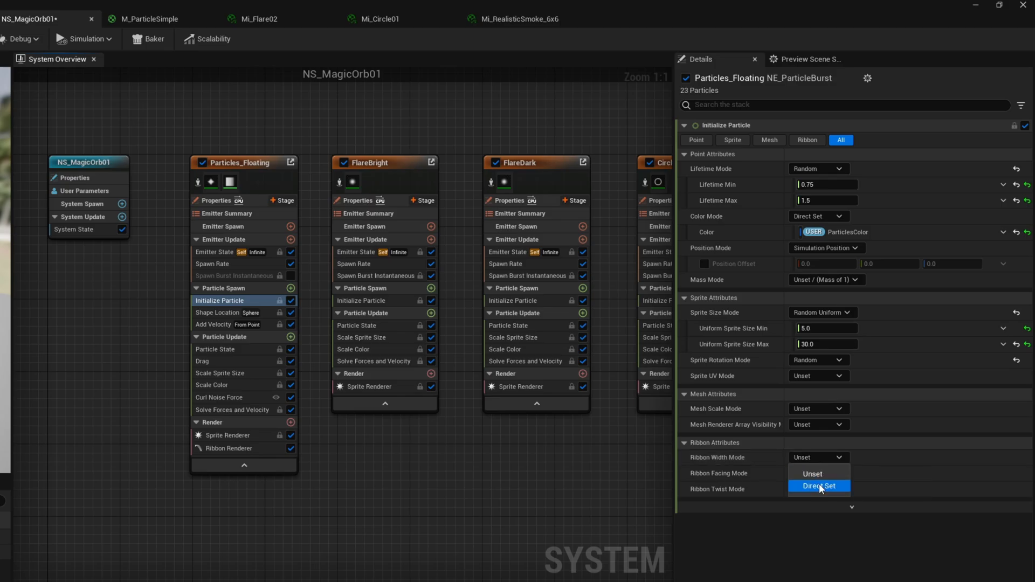
pyautogui.click(819, 484)
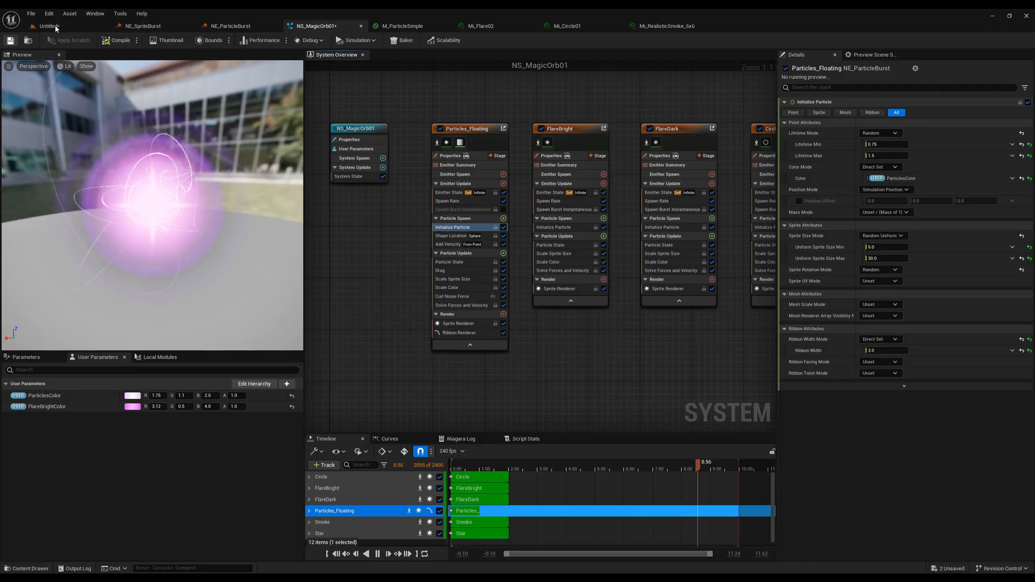
# Switch to the untitled level and examine the placed NS_MagicOrb01 effect and its user color parameters.
pyautogui.click(79, 22)
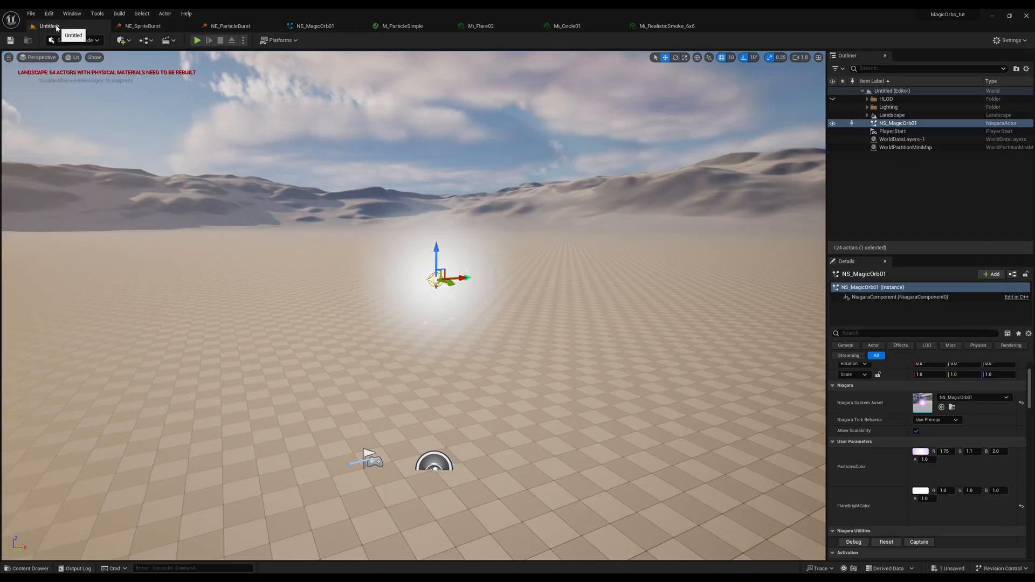
pyautogui.click(27, 568)
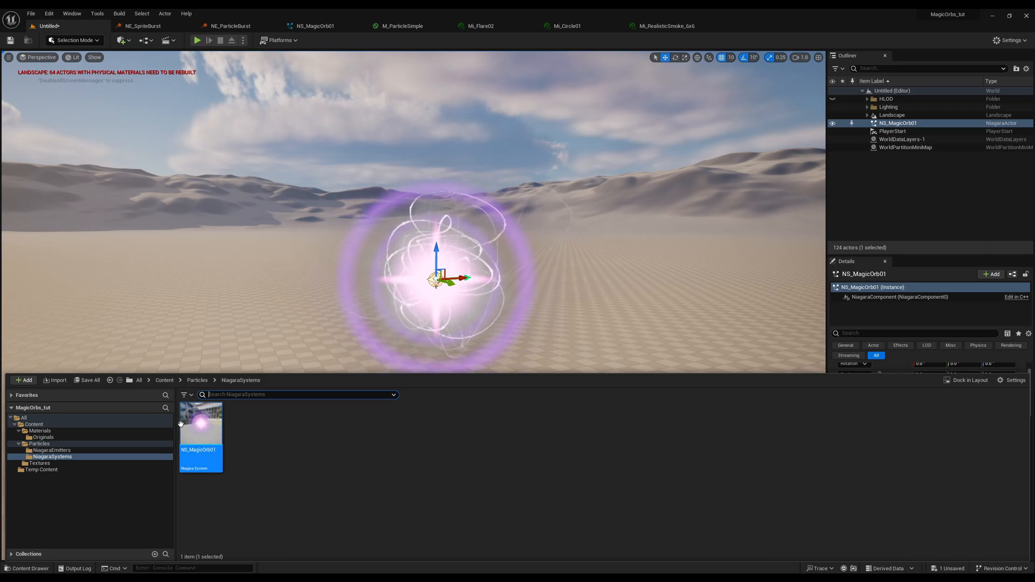
pyautogui.click(70, 451)
pyautogui.moveTo(520, 338); pyautogui.dragTo(517, 269, button='right')
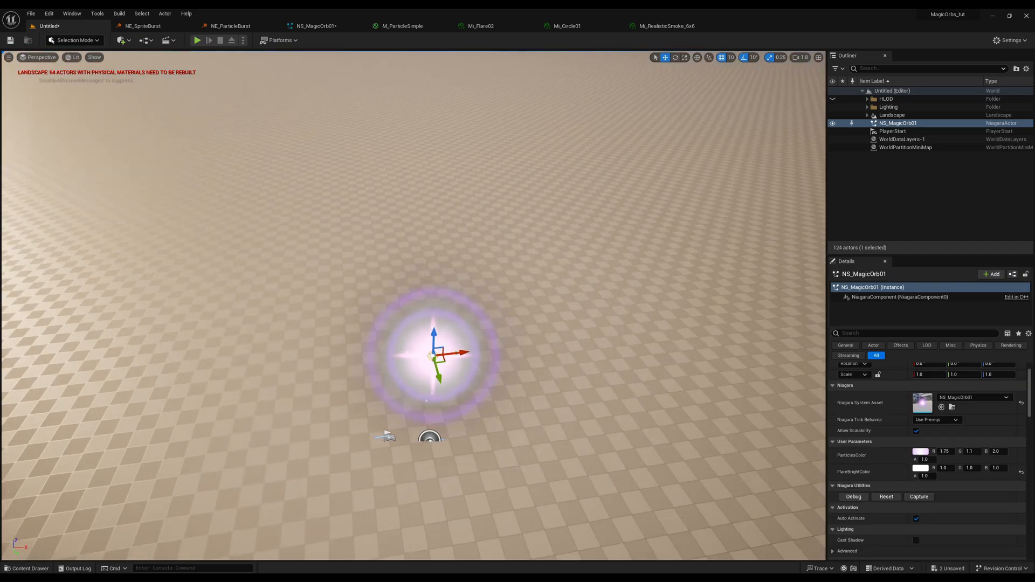
pyautogui.moveTo(467, 341); pyautogui.dragTo(474, 410, button='right')
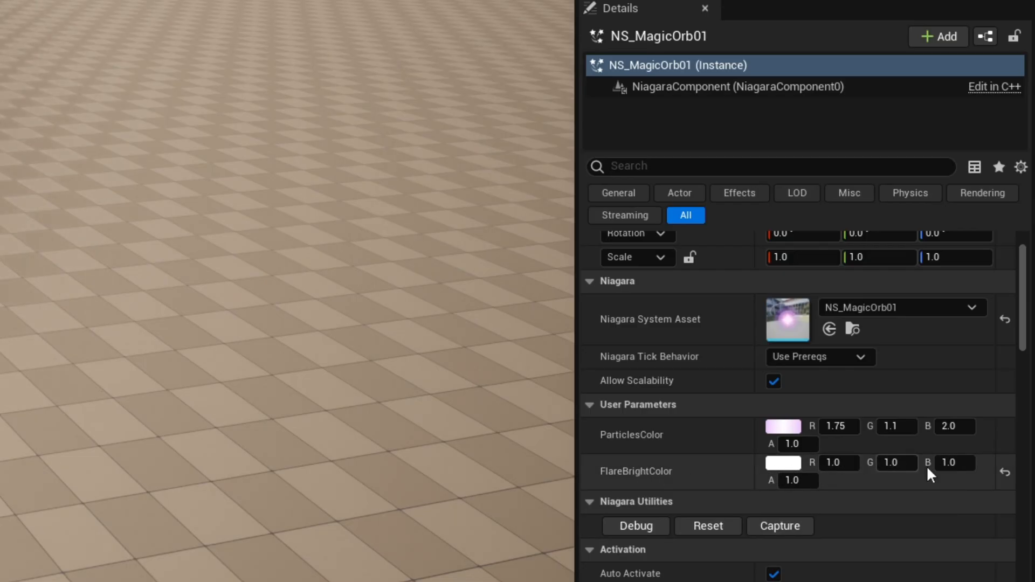
# Reset the placed NS_MagicOrb01's FlareBrightColor user parameter to its default and view the orb in the level.
pyautogui.click(1005, 472)
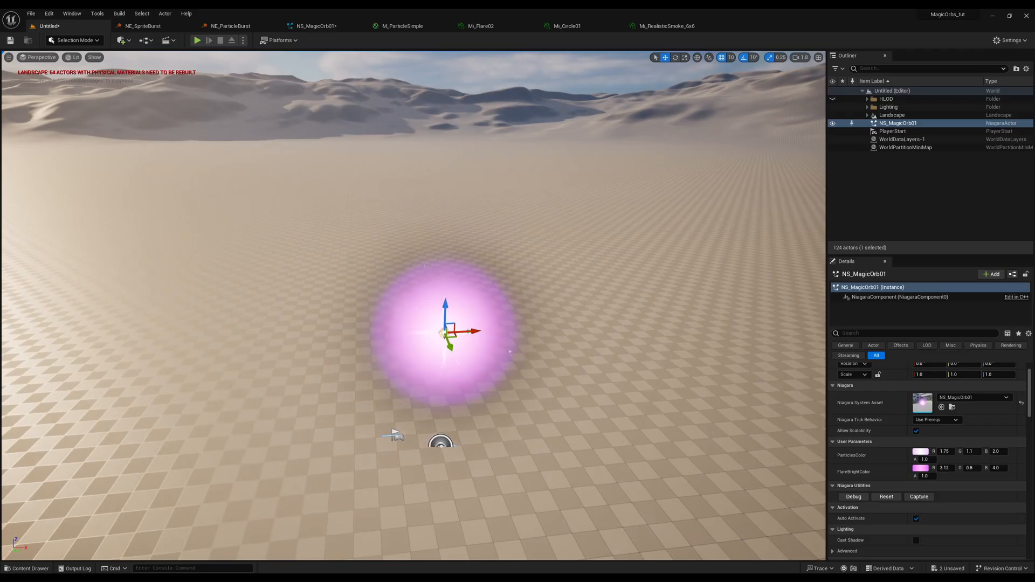
pyautogui.moveTo(414, 306); pyautogui.dragTo(455, 328, button='right')
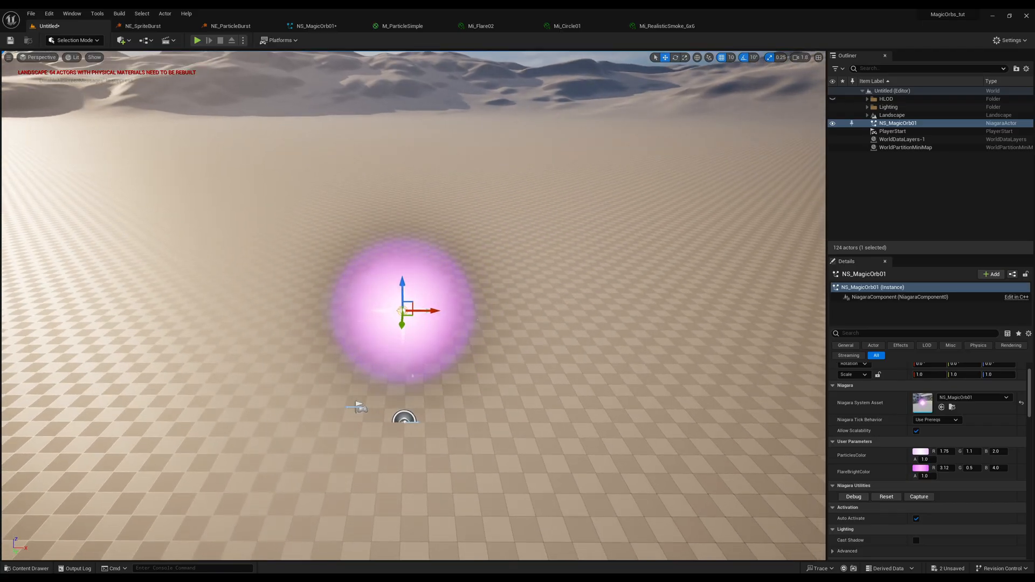
pyautogui.press('s')
pyautogui.press('w')
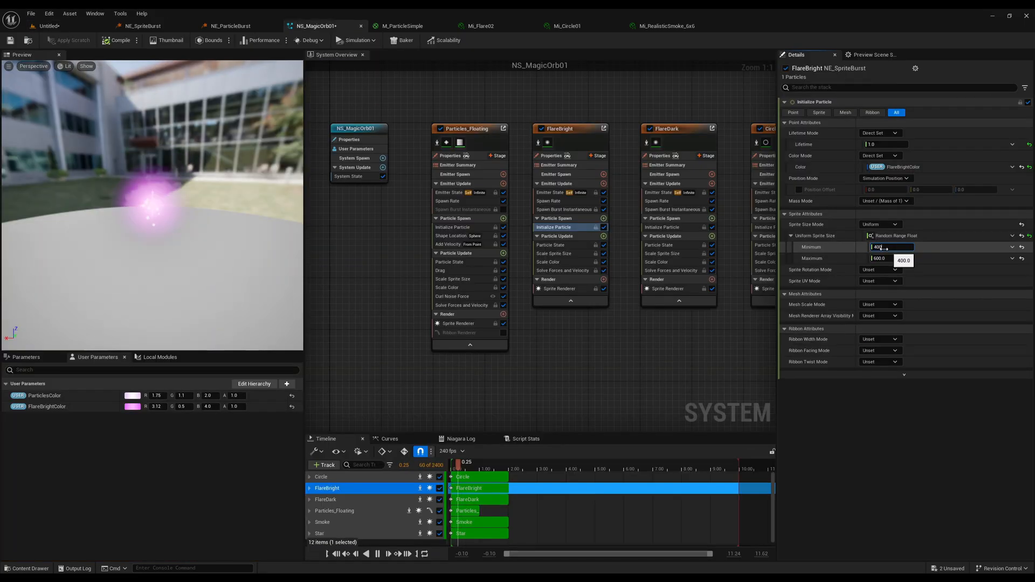
# Set FlareDark's Lifetime to 2.0 in Initialize Particle and its Sprite Renderer's Sort Order Hint to -2, checking the orb in the level.
pyautogui.click(668, 227)
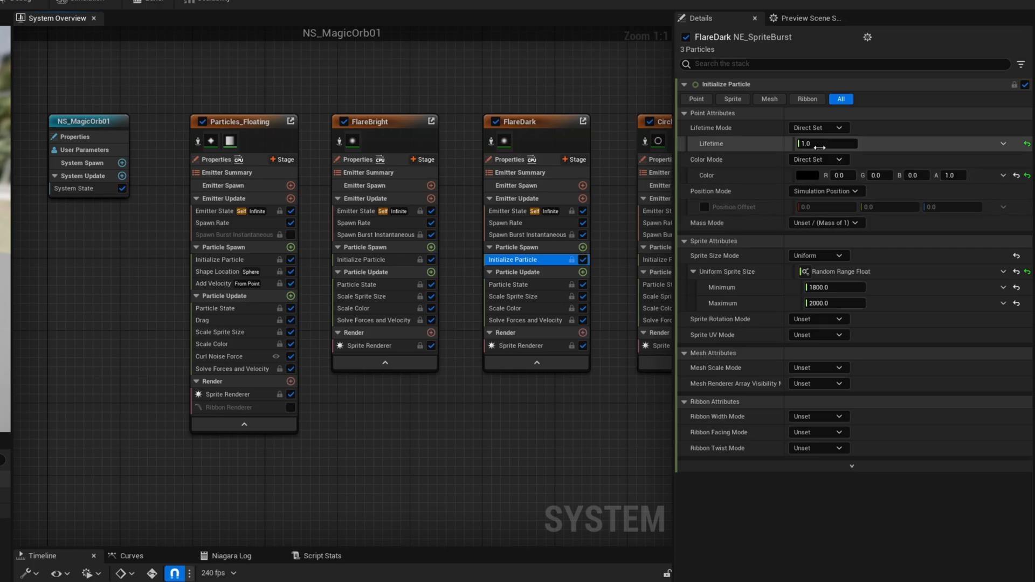
pyautogui.press('Return')
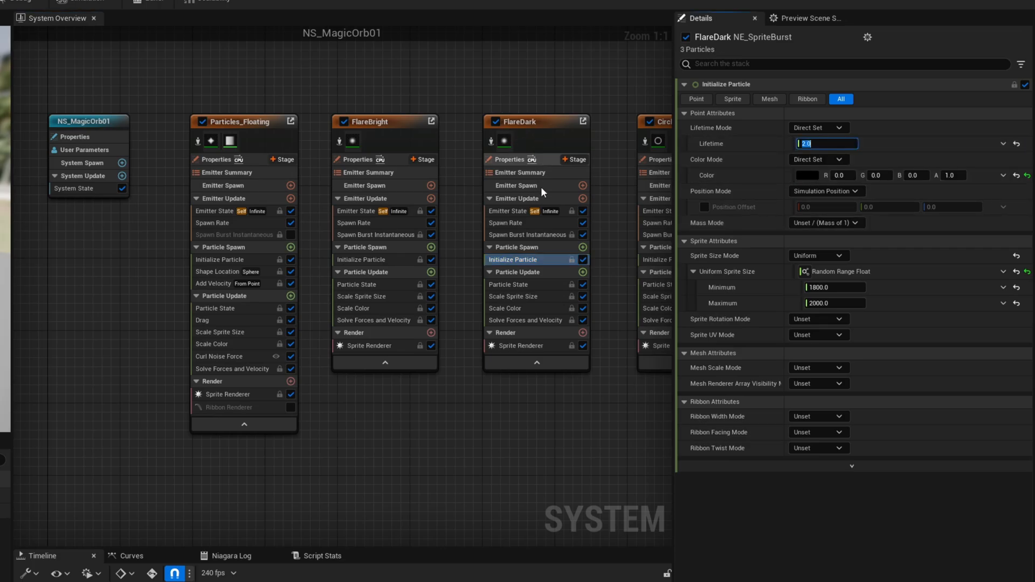
pyautogui.click(532, 345)
pyautogui.click(814, 453)
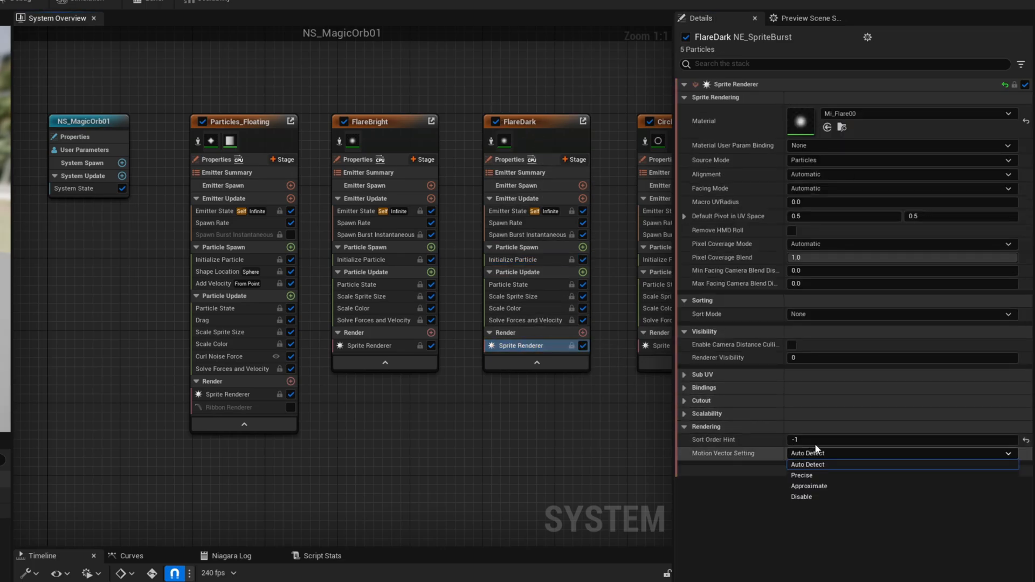
pyautogui.click(820, 440)
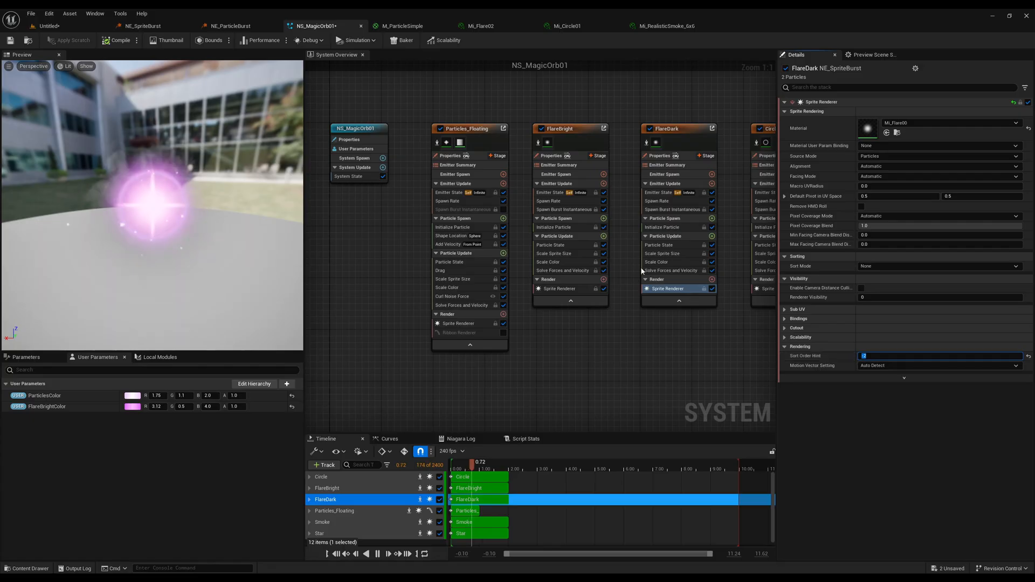
pyautogui.click(57, 27)
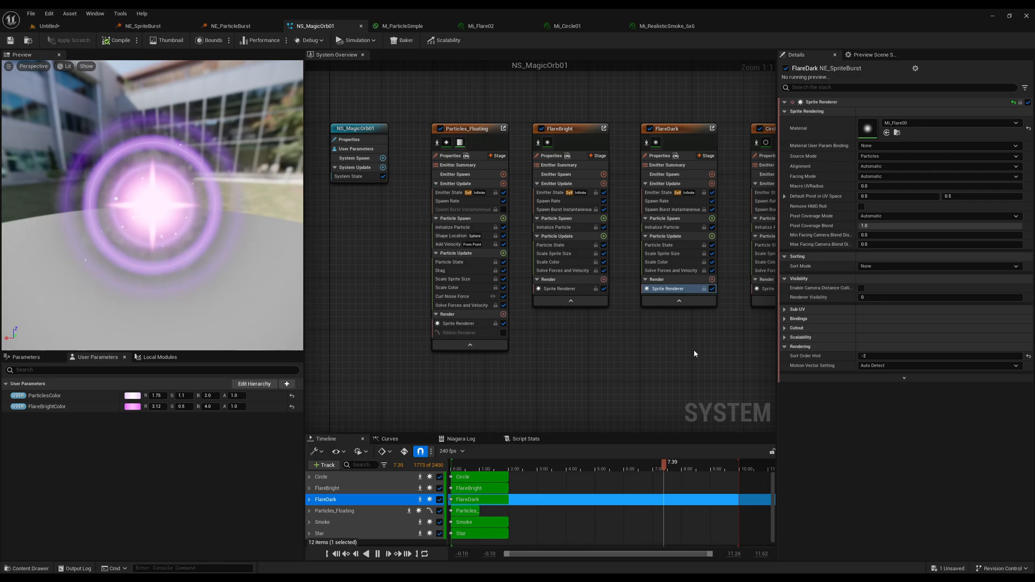
# Add a Sprite Rotation Rate module to the Star emitter's Particle Update in NS_MagicOrb01 and set its Rotation Rate to 180.
pyautogui.moveTo(695, 354); pyautogui.dragTo(453, 347, button='right')
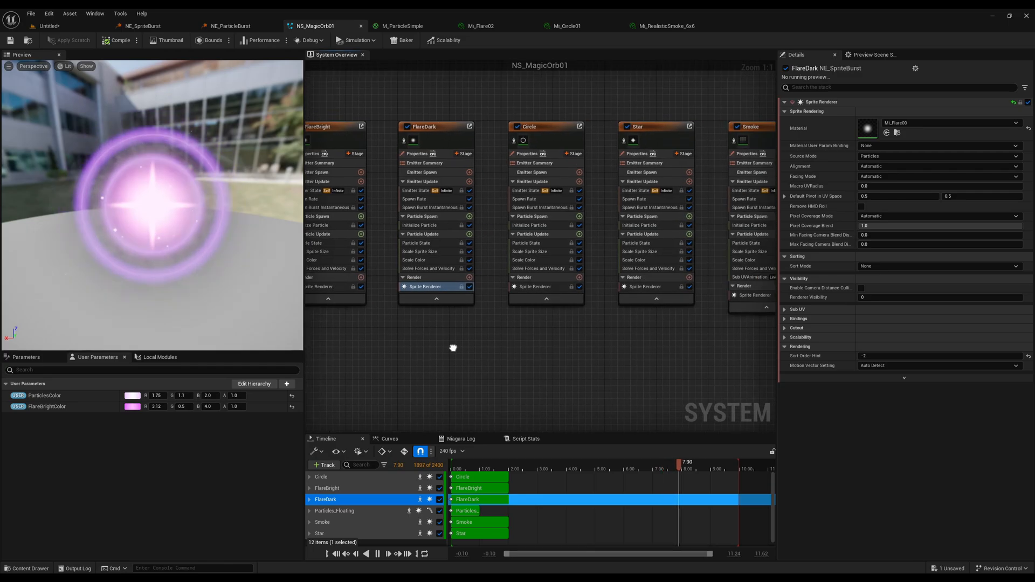
pyautogui.moveTo(681, 326); pyautogui.dragTo(622, 323, button='right')
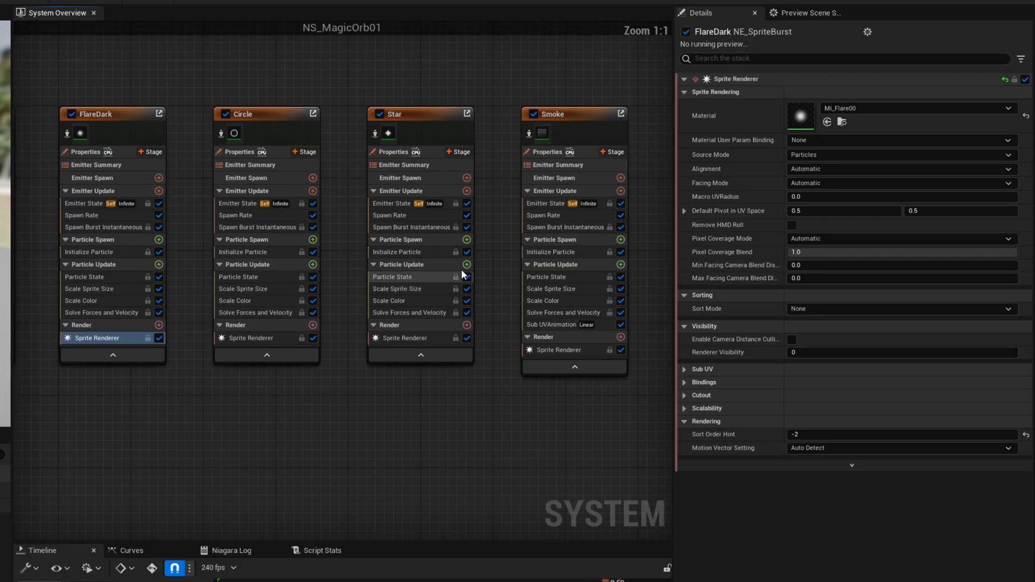
pyautogui.click(629, 235)
pyautogui.write('rotation')
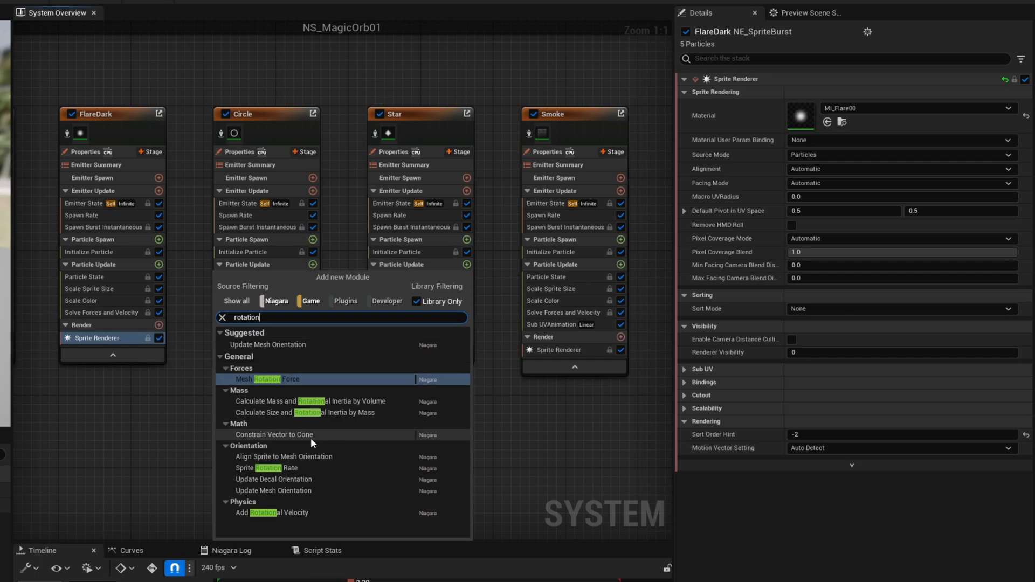
pyautogui.click(275, 468)
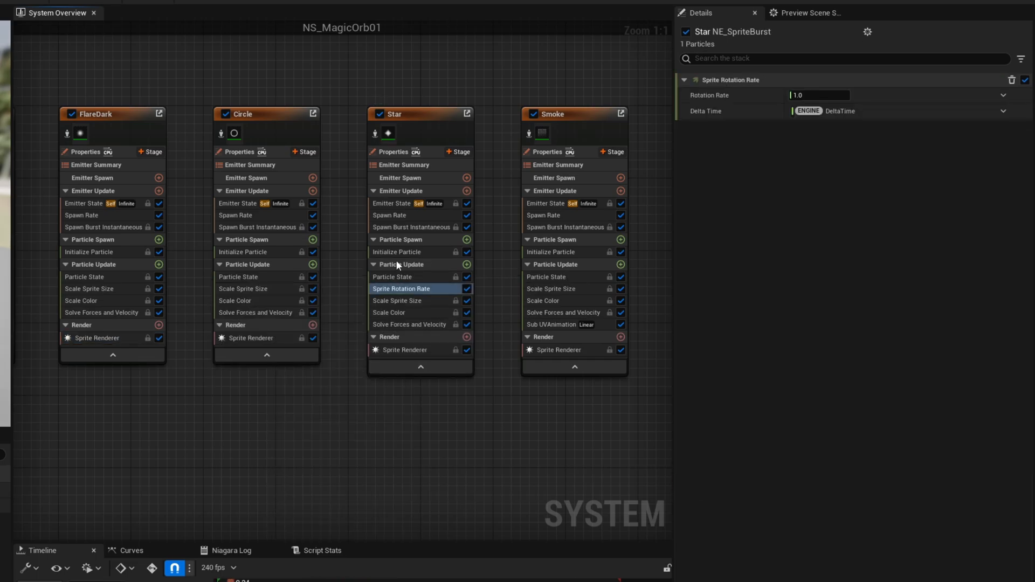
pyautogui.click(821, 98)
pyautogui.write('180')
pyautogui.press('Return')
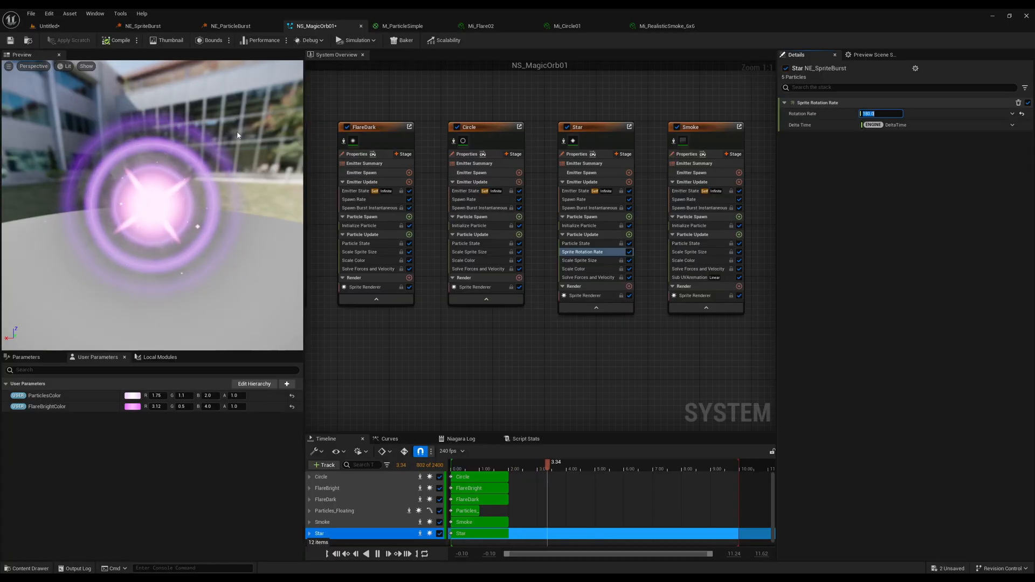
# Switch to the untitled level and examine the rotating star in the placed NS_MagicOrb01 effect.
pyautogui.click(70, 25)
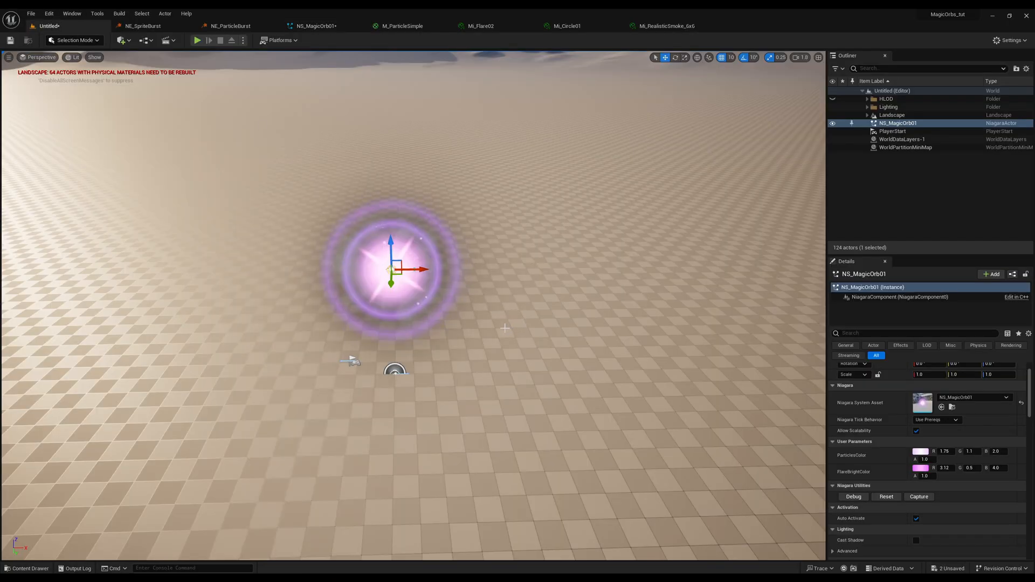
pyautogui.press('f')
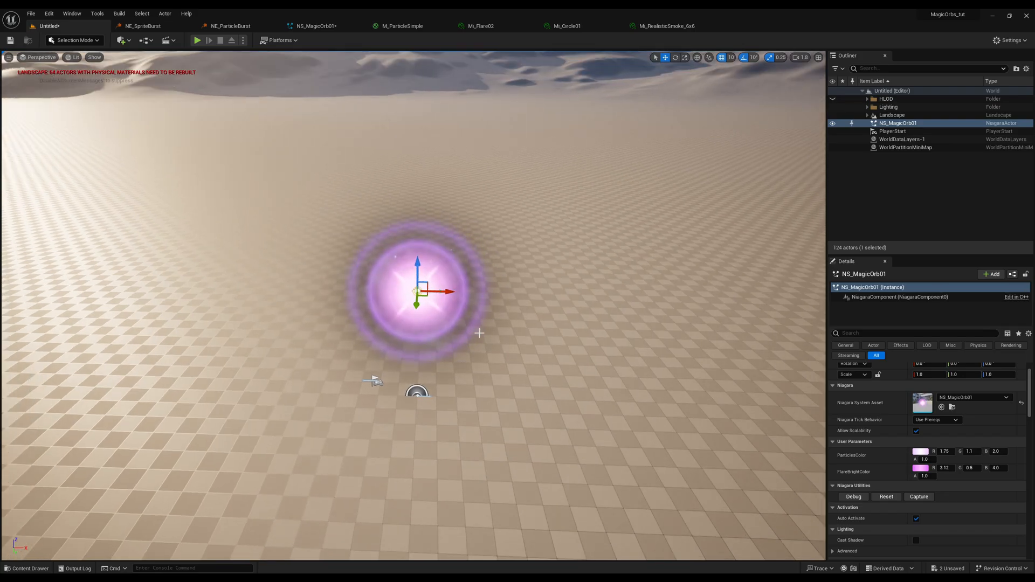
pyautogui.press('g')
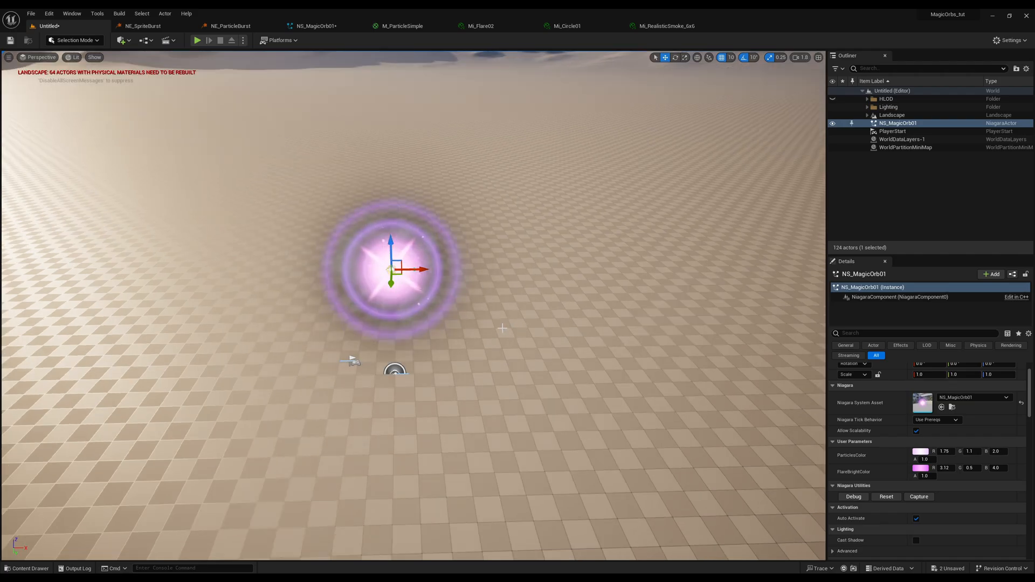
pyautogui.moveTo(479, 333); pyautogui.dragTo(466, 324, button='right')
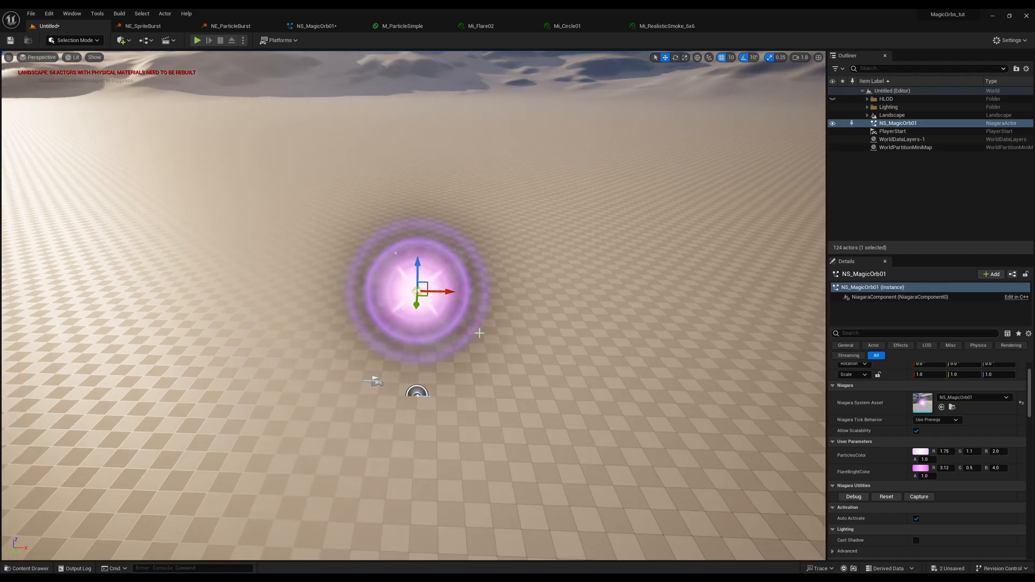